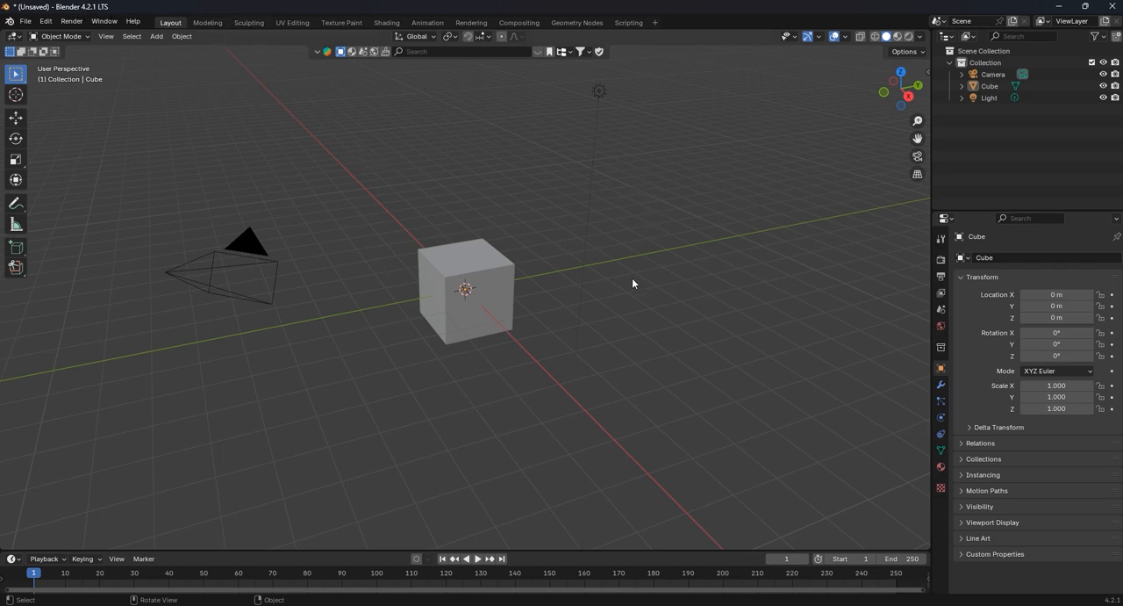
- Import the skull model as a Wavefront OBJ from the Downloads folder
{"action": "left_click", "coordinate": [26, 24]}
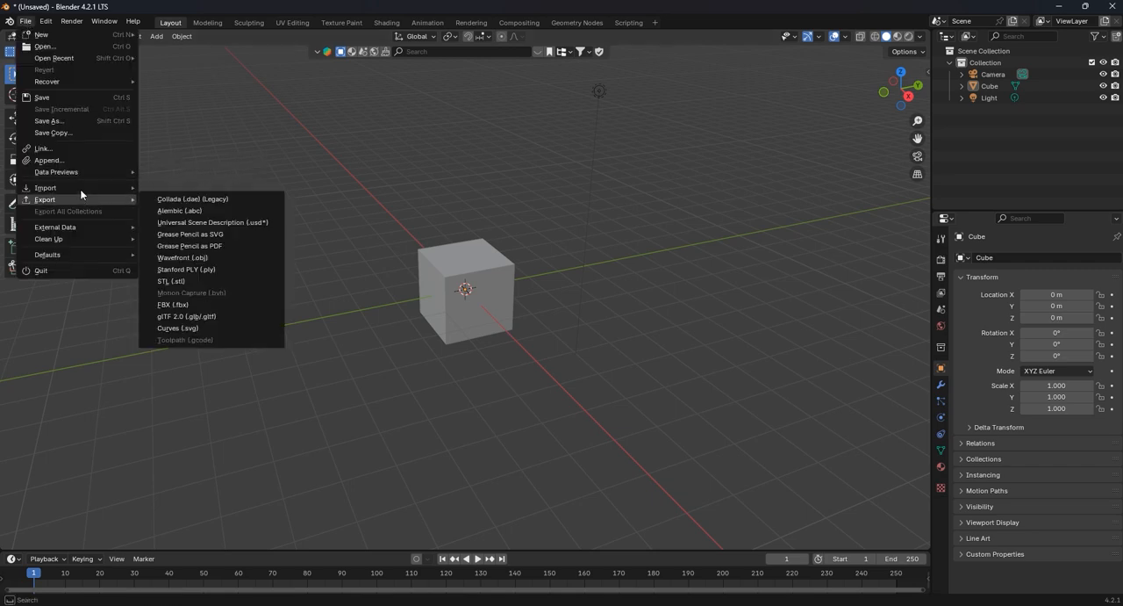
{"action": "mouse_move", "coordinate": [85, 190]}
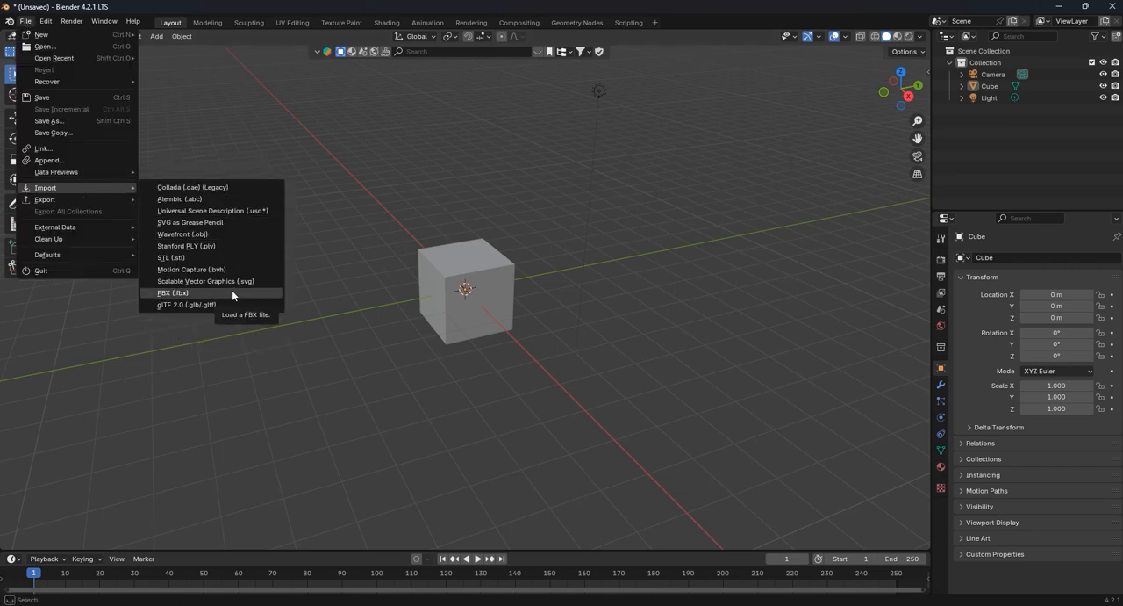
{"action": "left_click", "coordinate": [224, 234]}
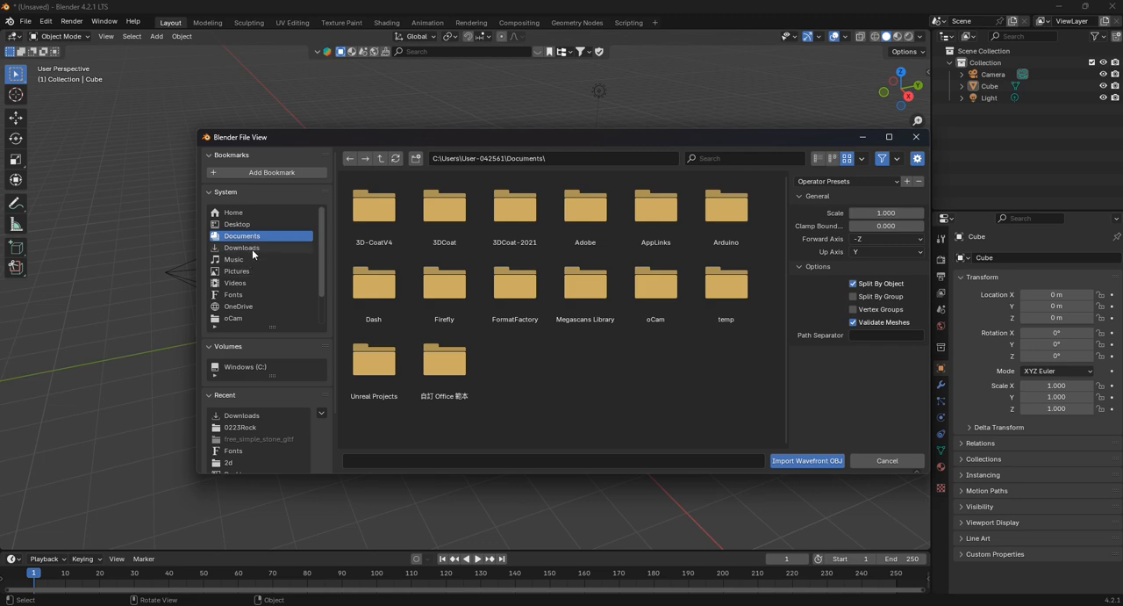
{"action": "left_click", "coordinate": [252, 250]}
{"action": "double_click", "coordinate": [532, 238]}
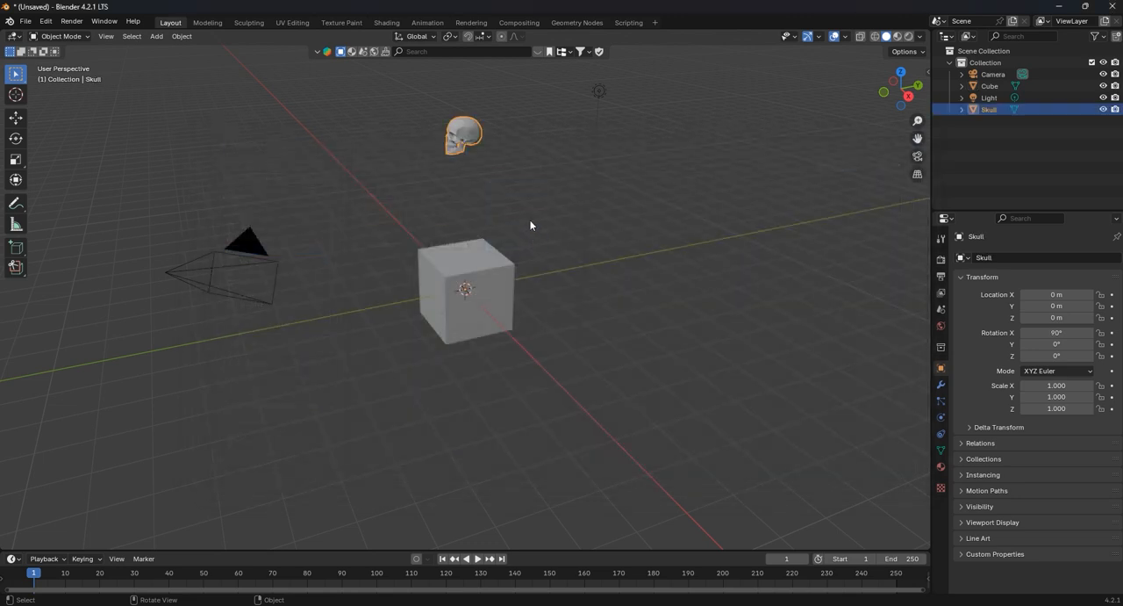
{"action": "middle_click_drag", "start_coordinate": [489, 224], "coordinate": [513, 230]}
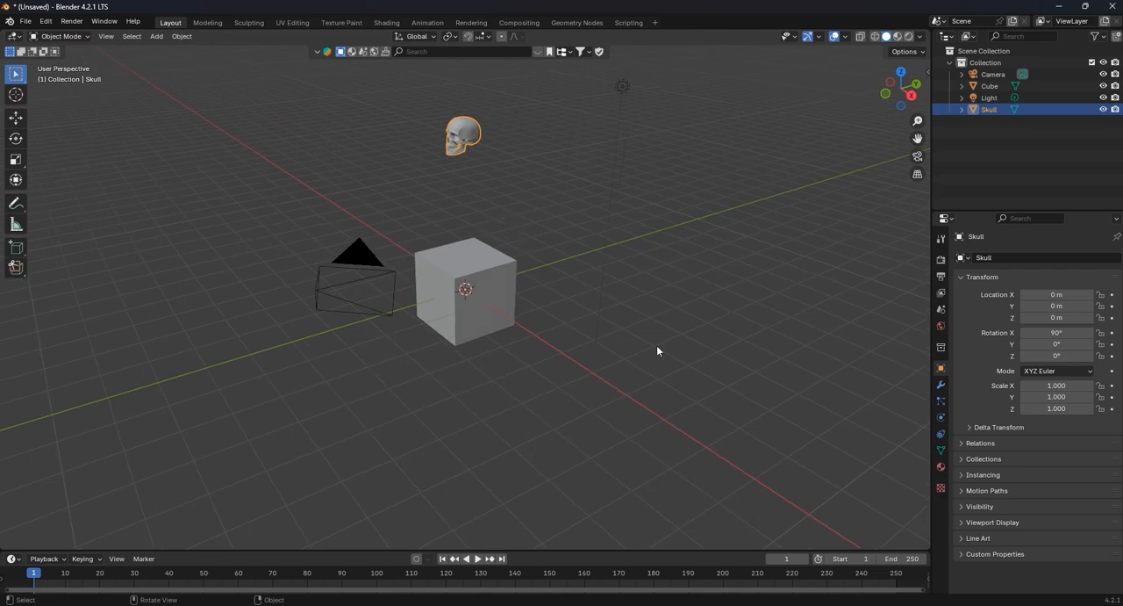
{"action": "left_click_drag", "start_coordinate": [713, 376], "coordinate": [315, 217]}
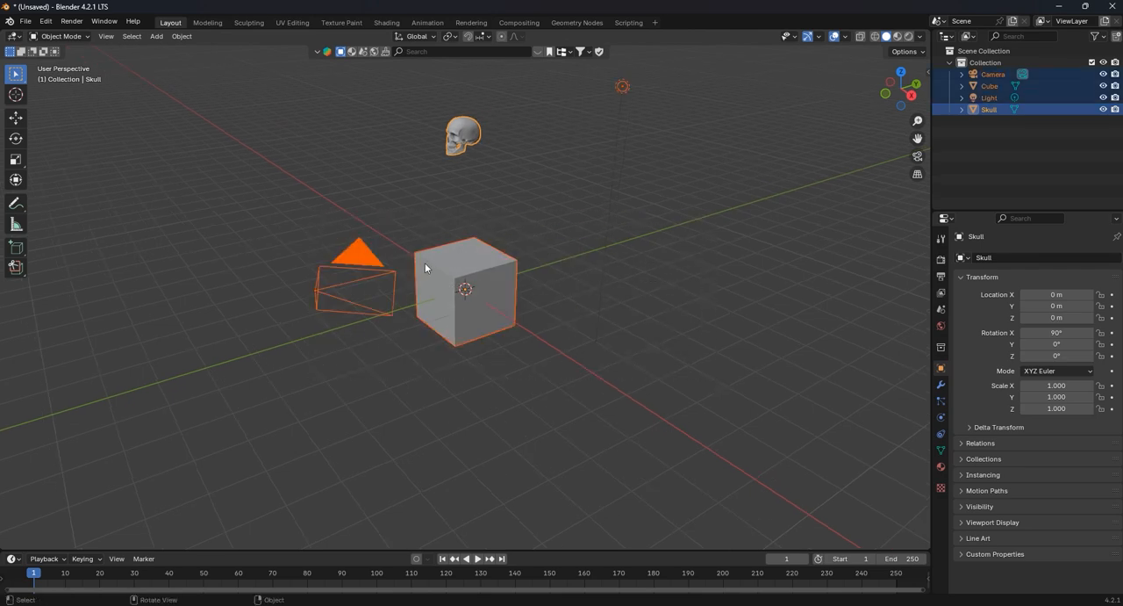
{"action": "key", "text": "Delete"}
{"action": "key", "text": "ctrl+z"}
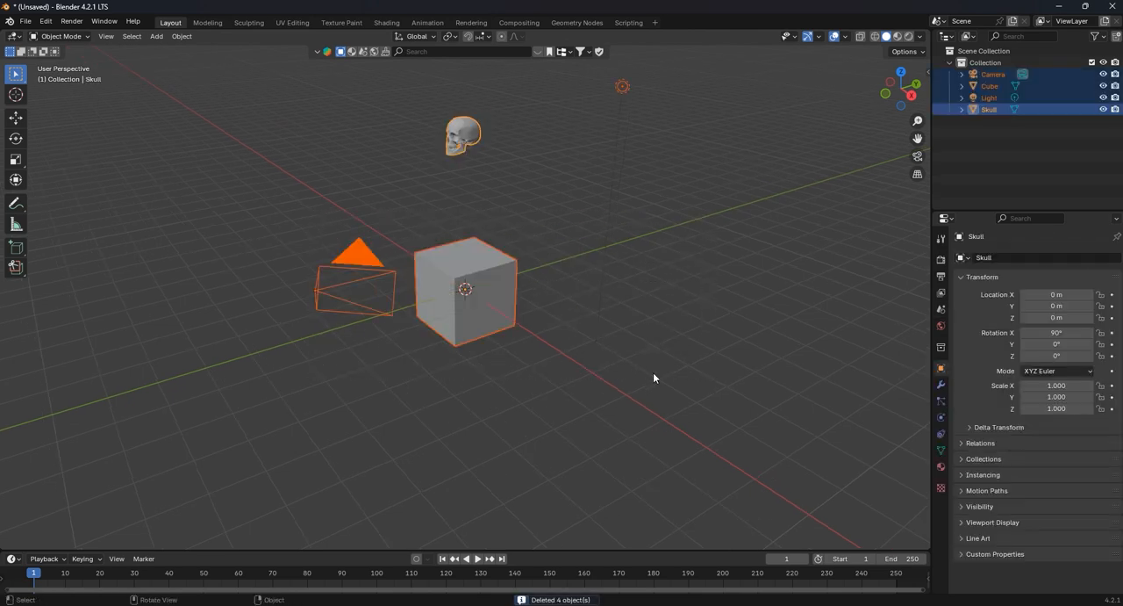
- Delete the default camera, cube and light, keeping the skull
{"action": "left_click_drag", "start_coordinate": [671, 387], "coordinate": [309, 270]}
{"action": "left_click", "coordinate": [615, 392]}
{"action": "left_click_drag", "start_coordinate": [620, 394], "coordinate": [306, 306]}
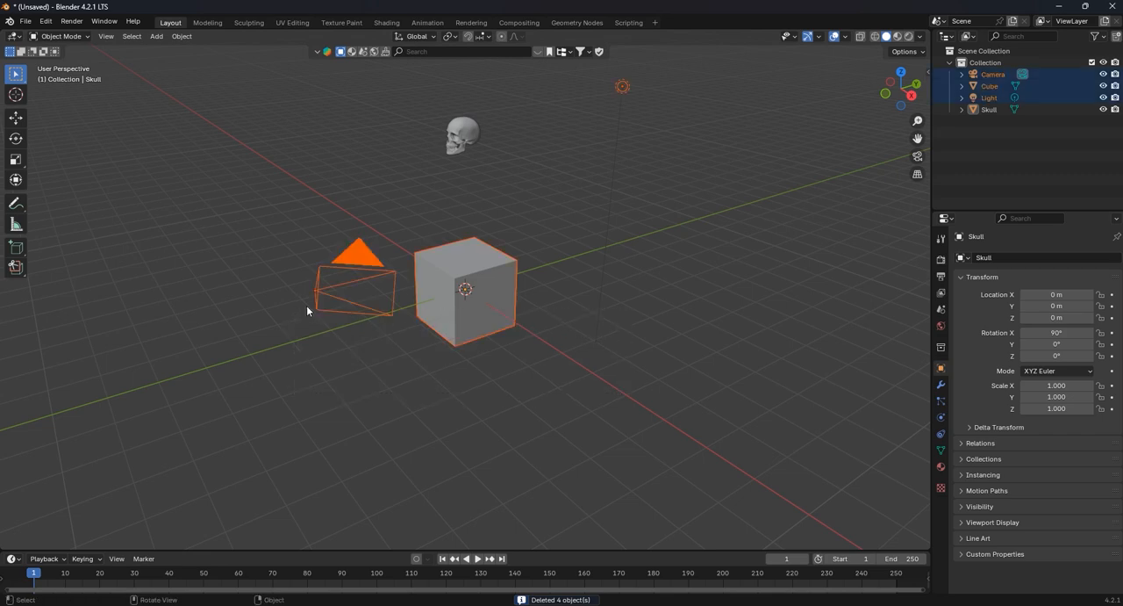
{"action": "key", "text": "Delete"}
- Move the skull's origin onto its mesh with Origin to Geometry
{"action": "left_click", "coordinate": [463, 133]}
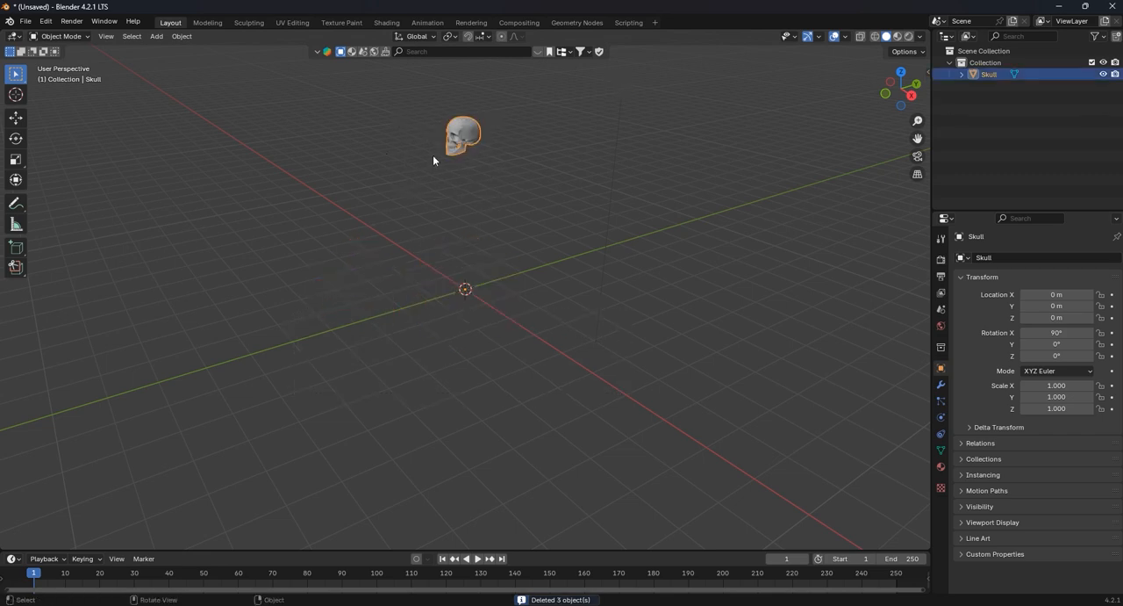
{"action": "middle_click_drag", "start_coordinate": [479, 173], "coordinate": [496, 198]}
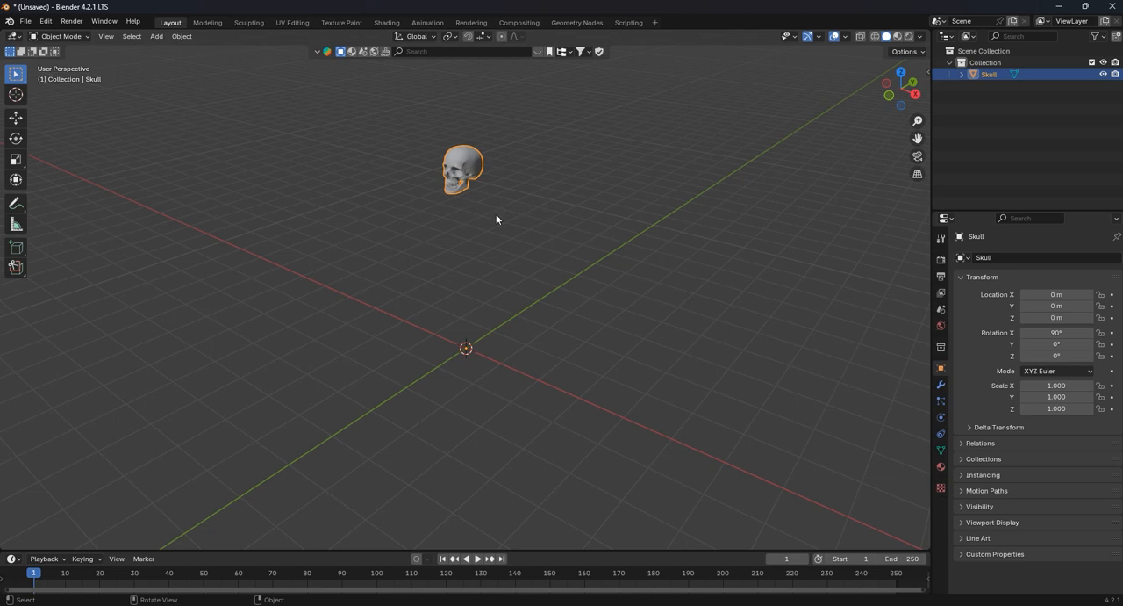
{"action": "left_click", "coordinate": [497, 219]}
{"action": "left_click_drag", "start_coordinate": [524, 231], "coordinate": [403, 108]}
{"action": "left_click", "coordinate": [513, 249]}
{"action": "left_click", "coordinate": [474, 175]}
{"action": "left_click", "coordinate": [16, 117]}
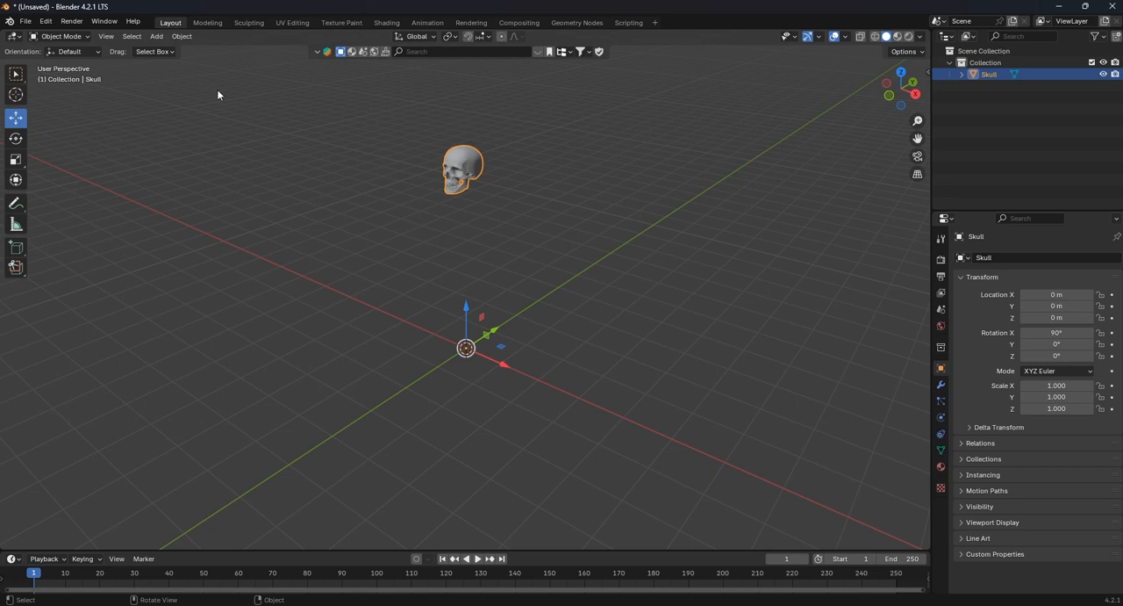
{"action": "left_click", "coordinate": [177, 36]}
{"action": "mouse_move", "coordinate": [206, 63]}
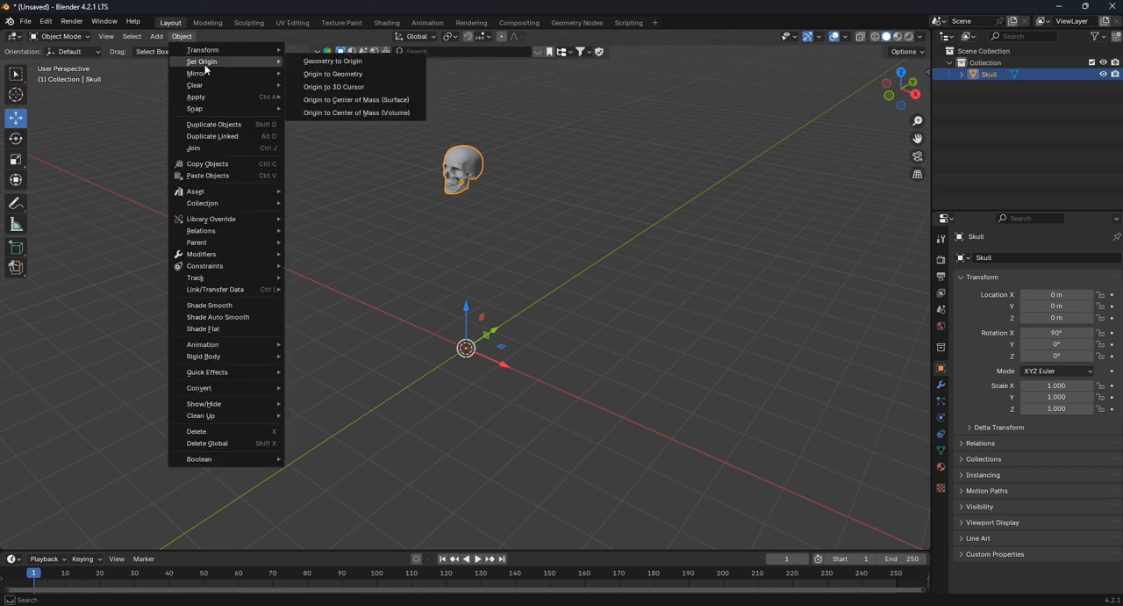
{"action": "left_click", "coordinate": [355, 76]}
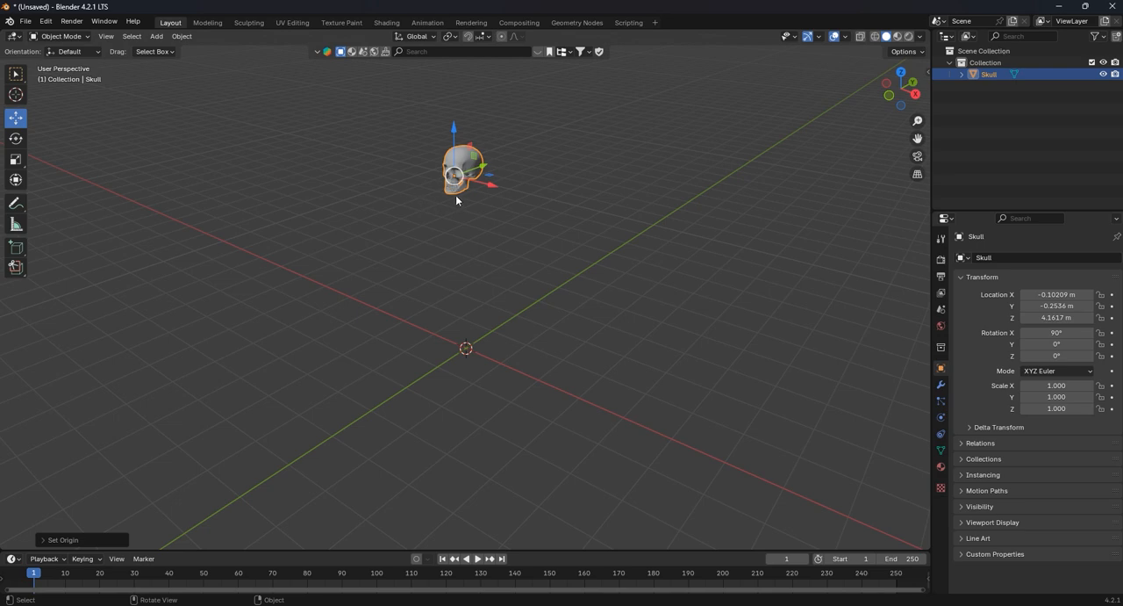
- Handwrite the annotation "Shift S" in the empty viewport space beside the skull and return to box selection
{"action": "middle_click_drag", "start_coordinate": [455, 195], "coordinate": [515, 176]}
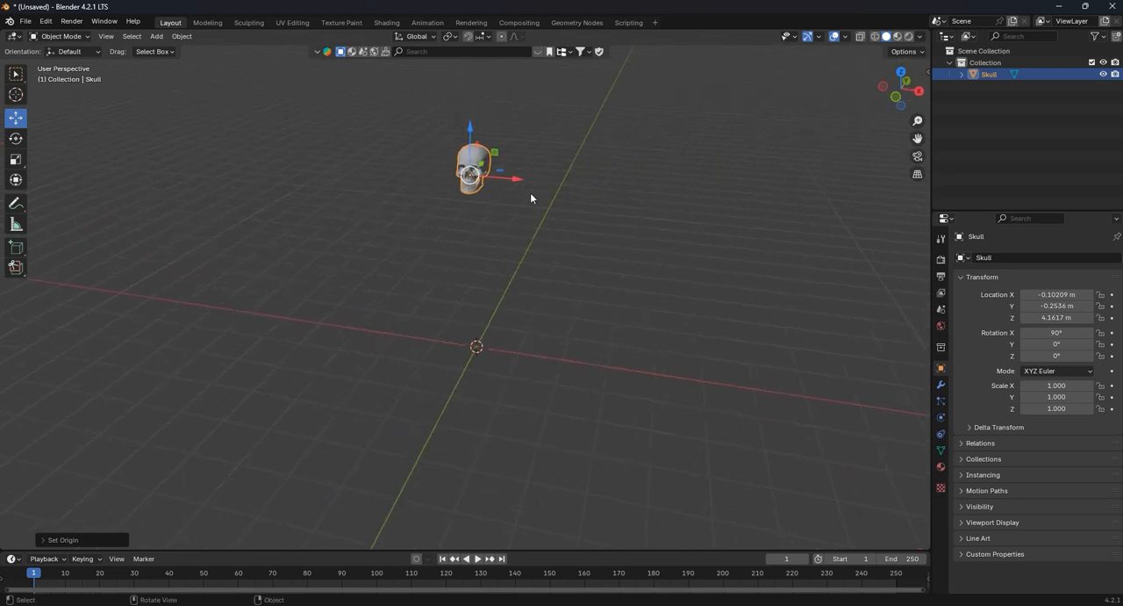
{"action": "left_click", "coordinate": [14, 203]}
{"action": "left_click_drag", "start_coordinate": [155, 229], "coordinate": [138, 267]}
{"action": "mouse_move", "coordinate": [158, 208]}
{"action": "left_mouse_down"}
{"action": "mouse_move", "coordinate": [169, 260]}
{"action": "mouse_move", "coordinate": [191, 219]}
{"action": "mouse_move", "coordinate": [191, 254]}
{"action": "left_mouse_up"}
{"action": "mouse_move", "coordinate": [212, 209]}
{"action": "left_mouse_down"}
{"action": "mouse_move", "coordinate": [204, 252]}
{"action": "mouse_move", "coordinate": [220, 225]}
{"action": "mouse_move", "coordinate": [225, 247]}
{"action": "left_mouse_up"}
{"action": "left_click_drag", "start_coordinate": [267, 188], "coordinate": [244, 250]}
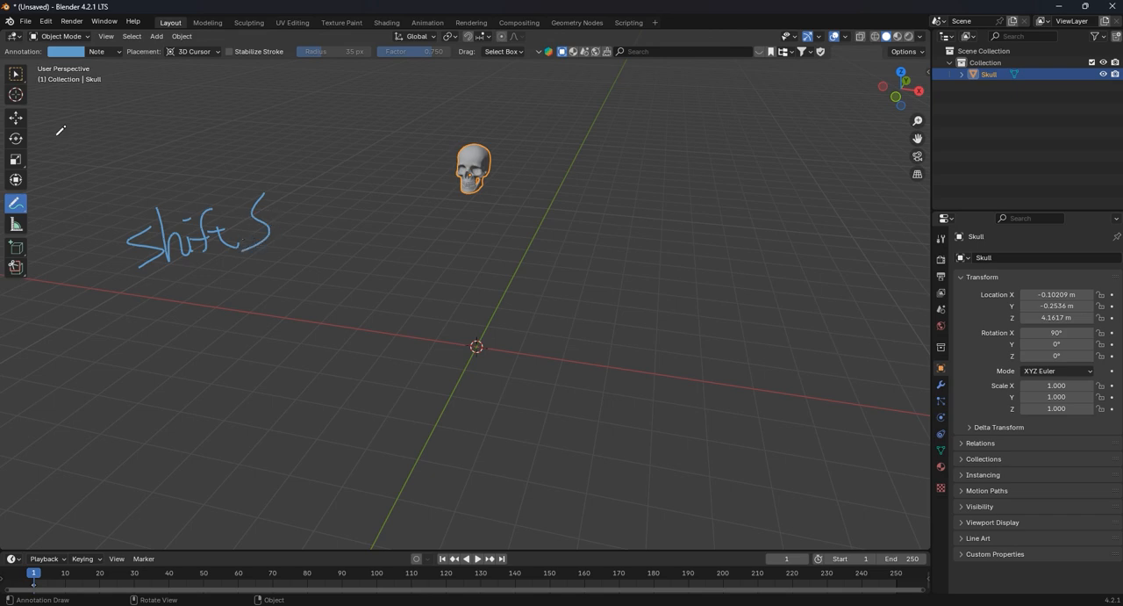
{"action": "left_click", "coordinate": [16, 74]}
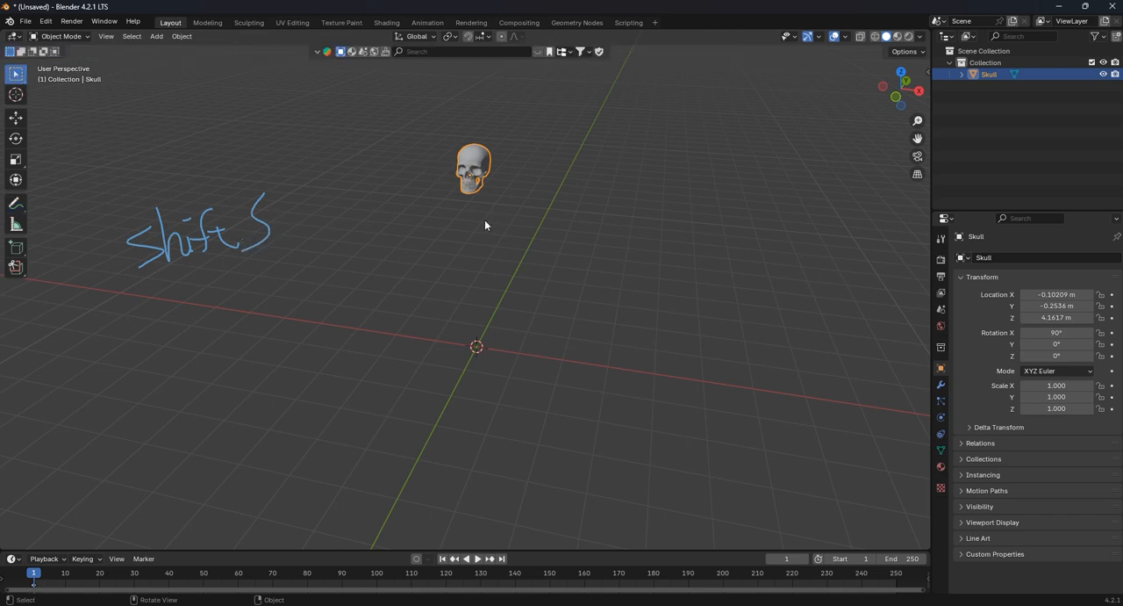
- Snap the selected skull to the 3D cursor at the world origin with Selection to Cursor
{"action": "key", "text": "shift+s"}
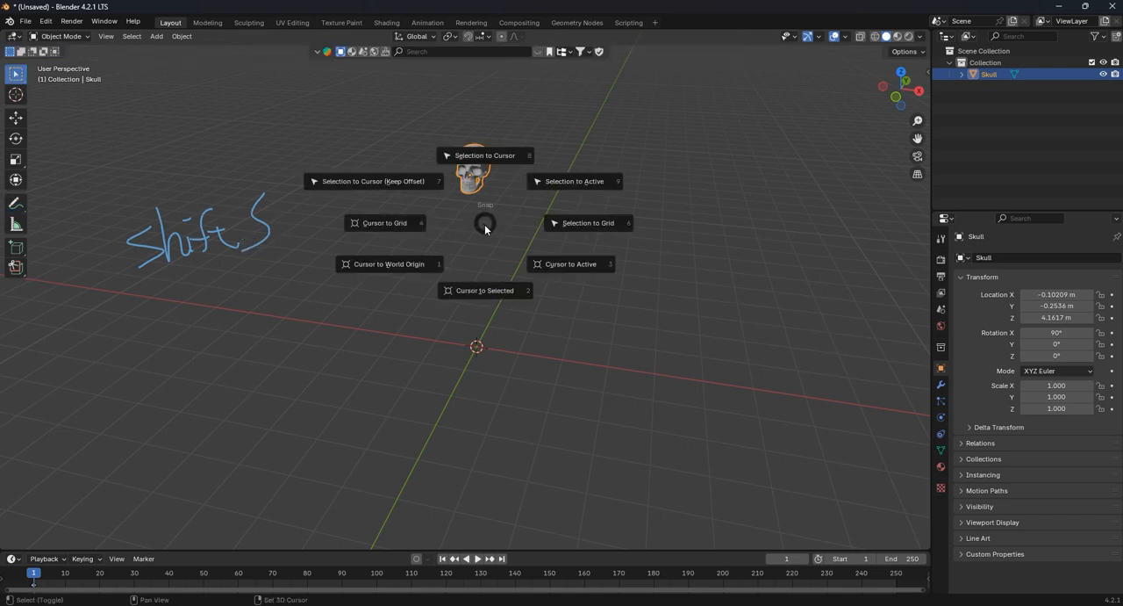
{"action": "left_click", "coordinate": [501, 158]}
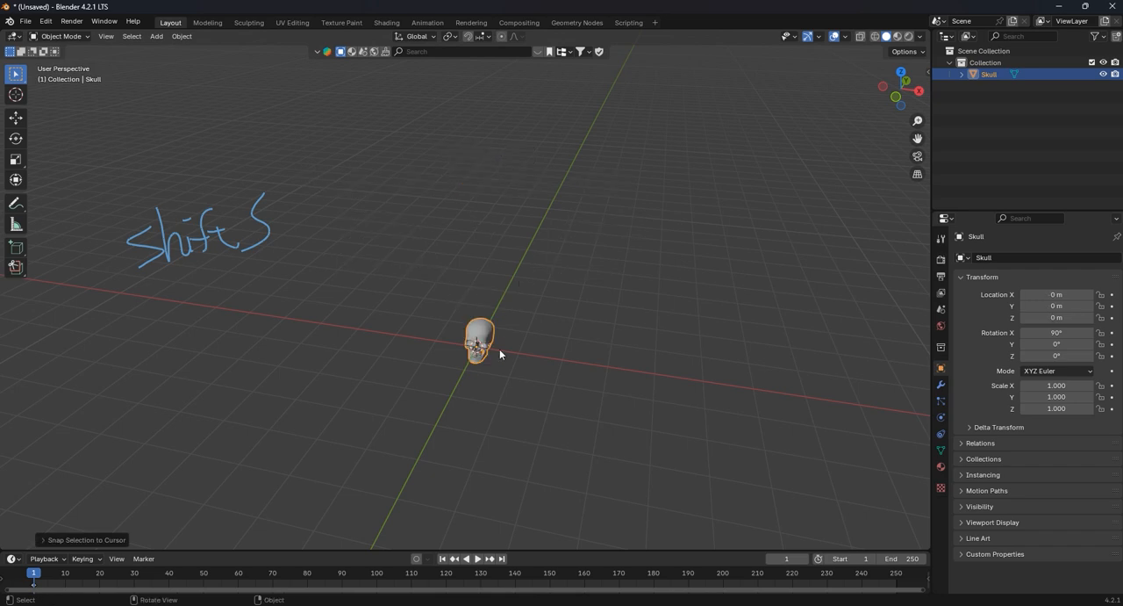
{"action": "scroll", "coordinate": [500, 348], "scroll_direction": "up", "scroll_amount": 5}
{"action": "middle_click_drag", "start_coordinate": [511, 330], "coordinate": [527, 283]}
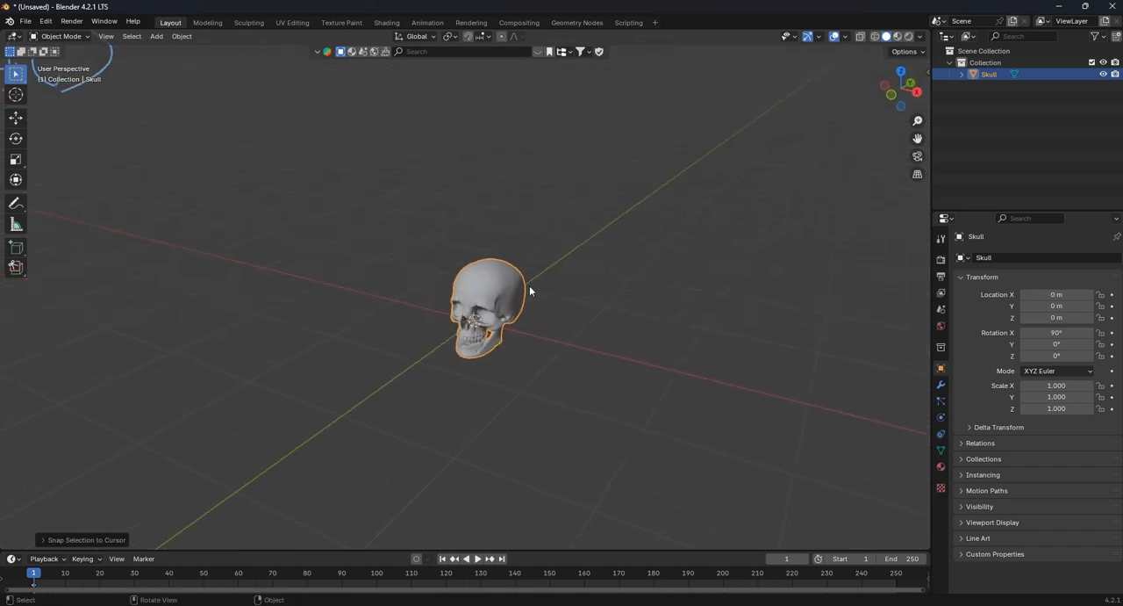
{"action": "scroll", "coordinate": [565, 290], "scroll_direction": "up", "scroll_amount": 3}
{"action": "scroll", "coordinate": [418, 259], "scroll_direction": "down", "scroll_amount": 3}
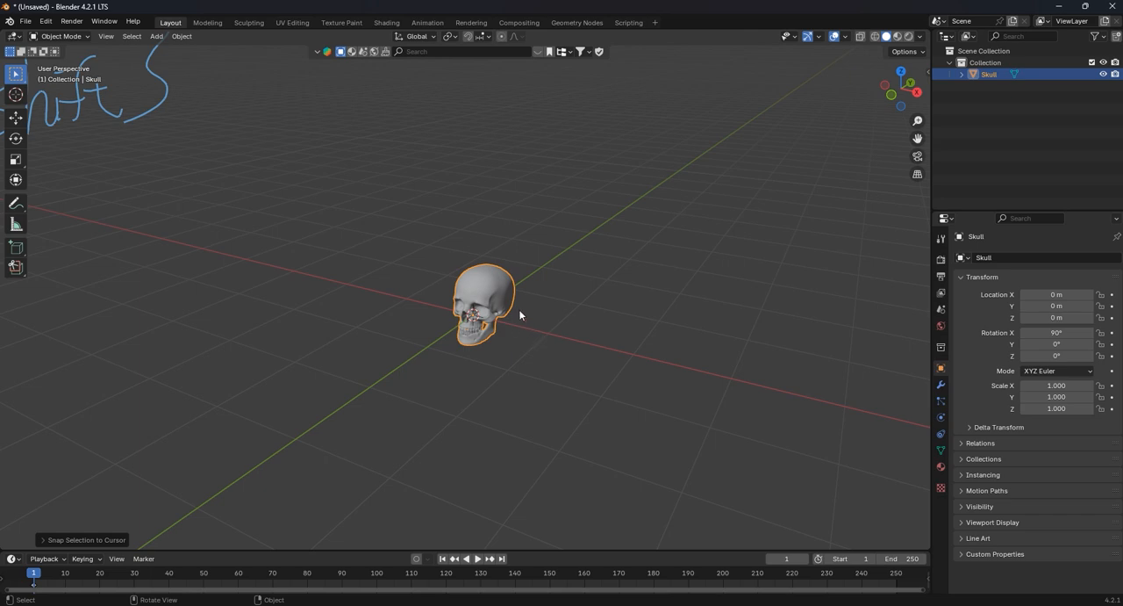
- Handwrite the annotation "Ctrl A" beside the skull and return to box selection
{"action": "left_click", "coordinate": [15, 202]}
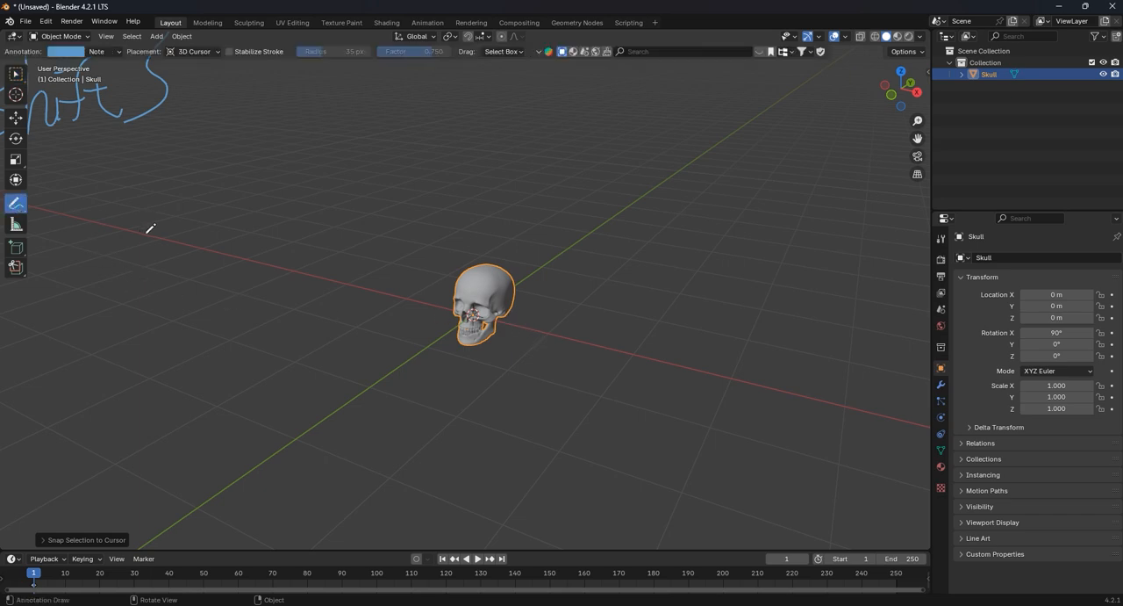
{"action": "mouse_move", "coordinate": [147, 233]}
{"action": "left_mouse_down"}
{"action": "mouse_move", "coordinate": [129, 249]}
{"action": "mouse_move", "coordinate": [198, 270]}
{"action": "mouse_move", "coordinate": [210, 244]}
{"action": "mouse_move", "coordinate": [226, 241]}
{"action": "mouse_move", "coordinate": [230, 263]}
{"action": "mouse_move", "coordinate": [291, 256]}
{"action": "left_mouse_up"}
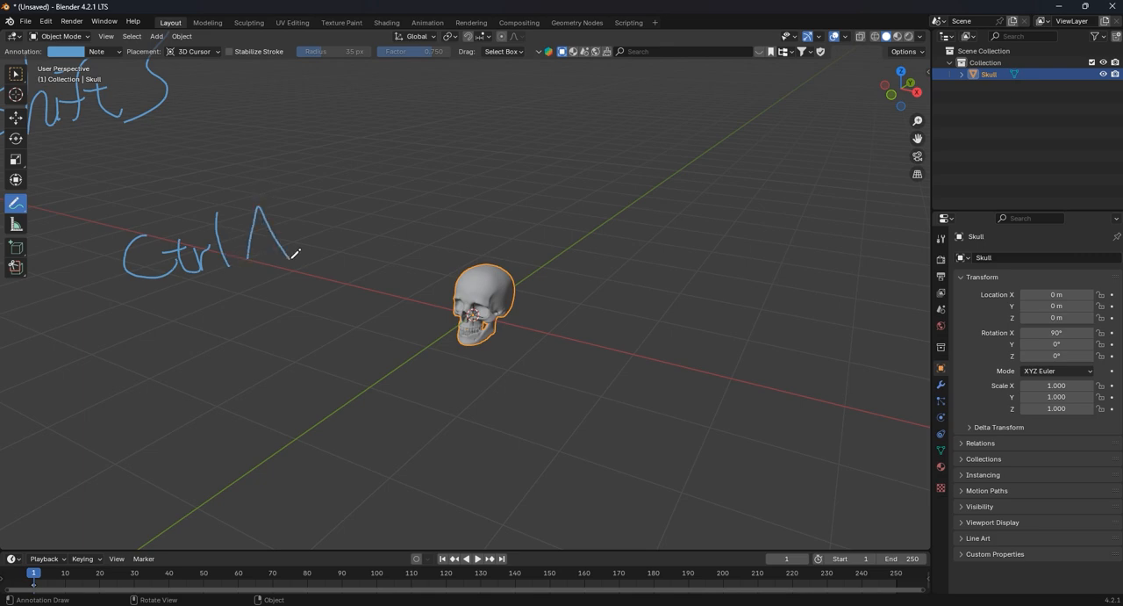
{"action": "left_click", "coordinate": [18, 75]}
- Apply All Transforms to the skull
{"action": "key", "text": "ctrl+a"}
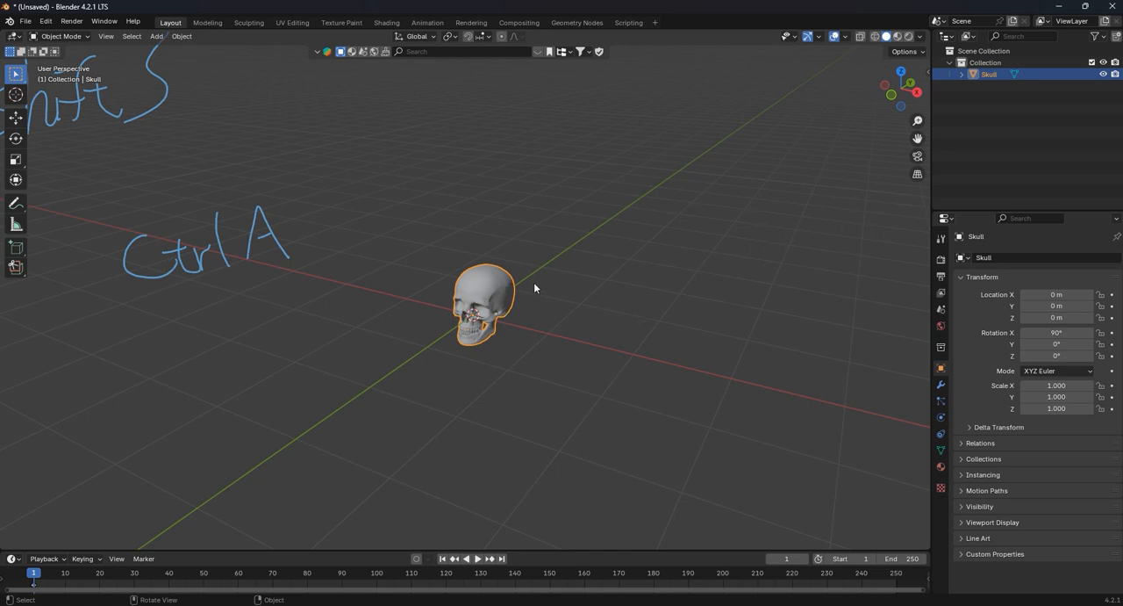
{"action": "key", "text": "ctrl+a"}
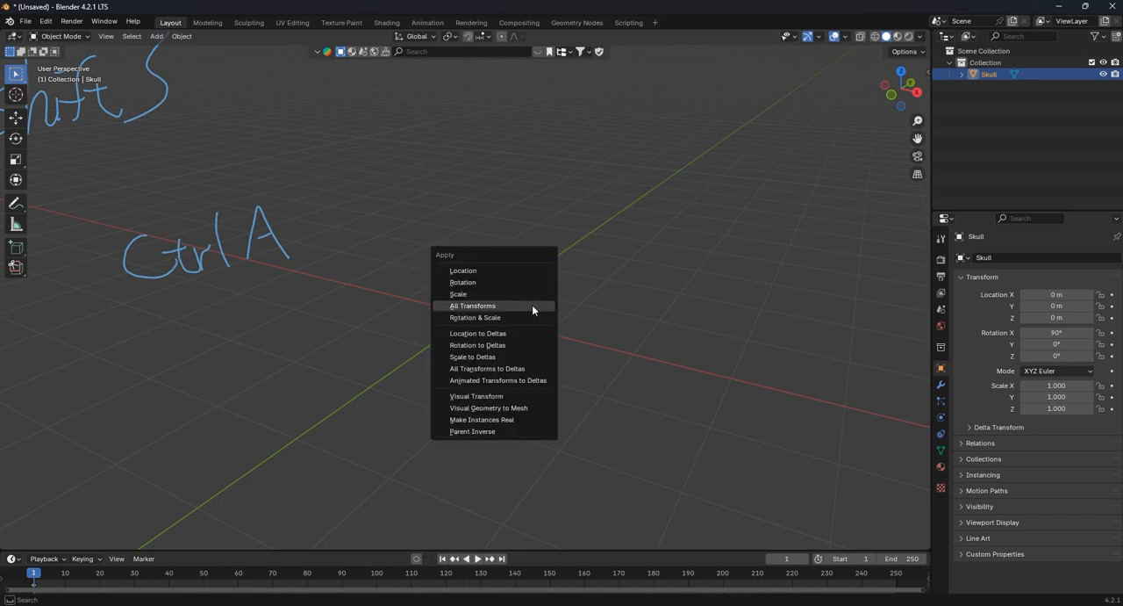
{"action": "left_click", "coordinate": [530, 305]}
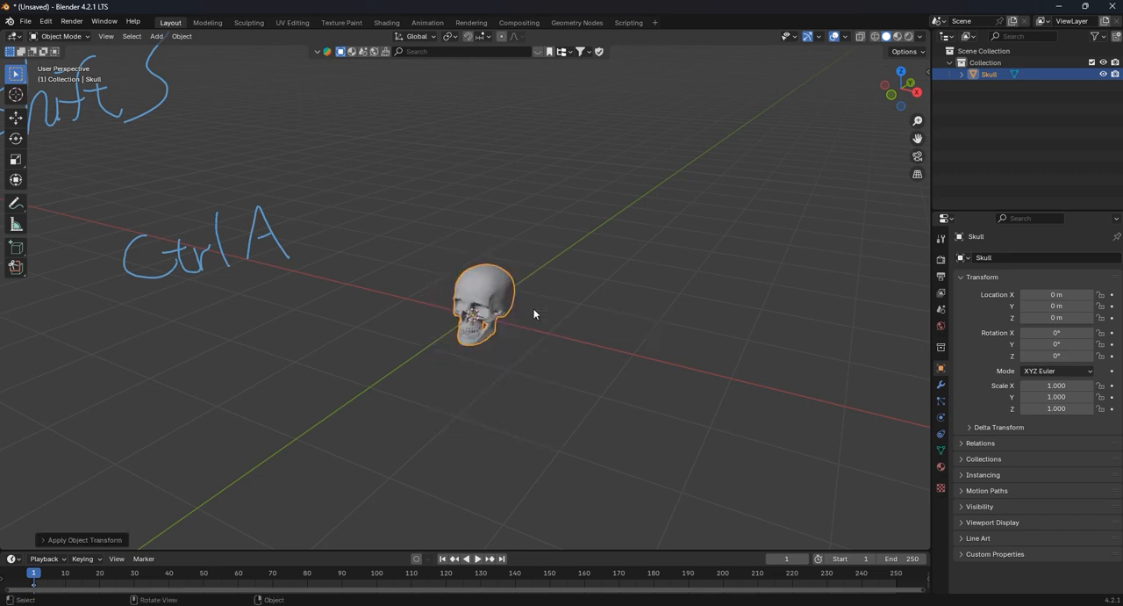
- Handwrite the annotation "N" beside the skull and show the viewport sidebar with its transform and dimension values
{"action": "scroll", "coordinate": [574, 278], "scroll_direction": "up", "scroll_amount": 1}
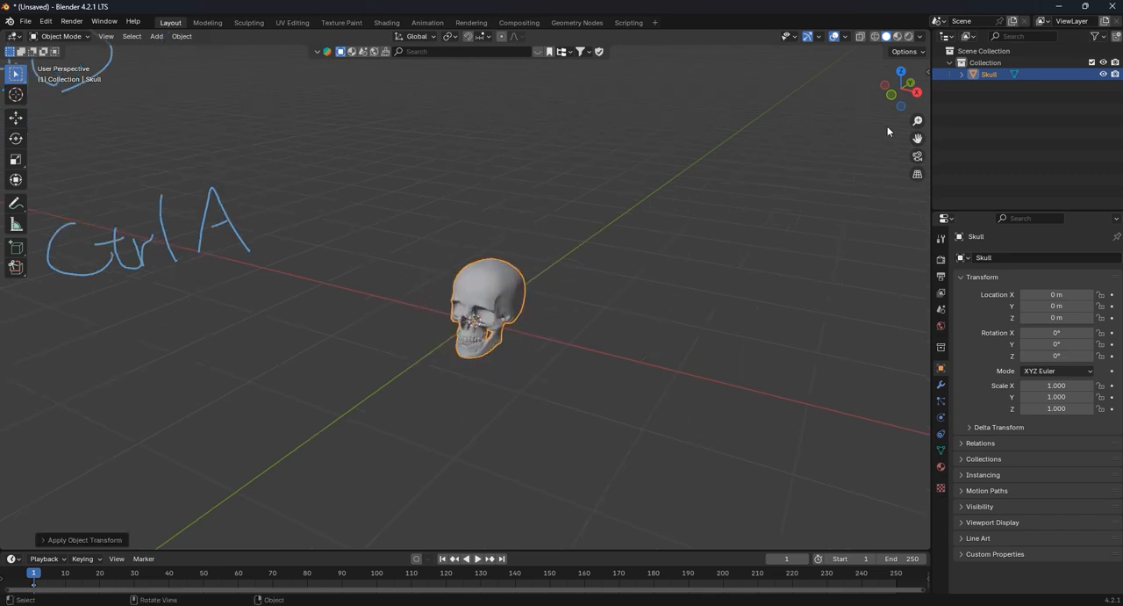
{"action": "left_click", "coordinate": [15, 203]}
{"action": "mouse_move", "coordinate": [581, 377]}
{"action": "left_mouse_down"}
{"action": "mouse_move", "coordinate": [607, 368]}
{"action": "mouse_move", "coordinate": [610, 321]}
{"action": "left_mouse_up"}
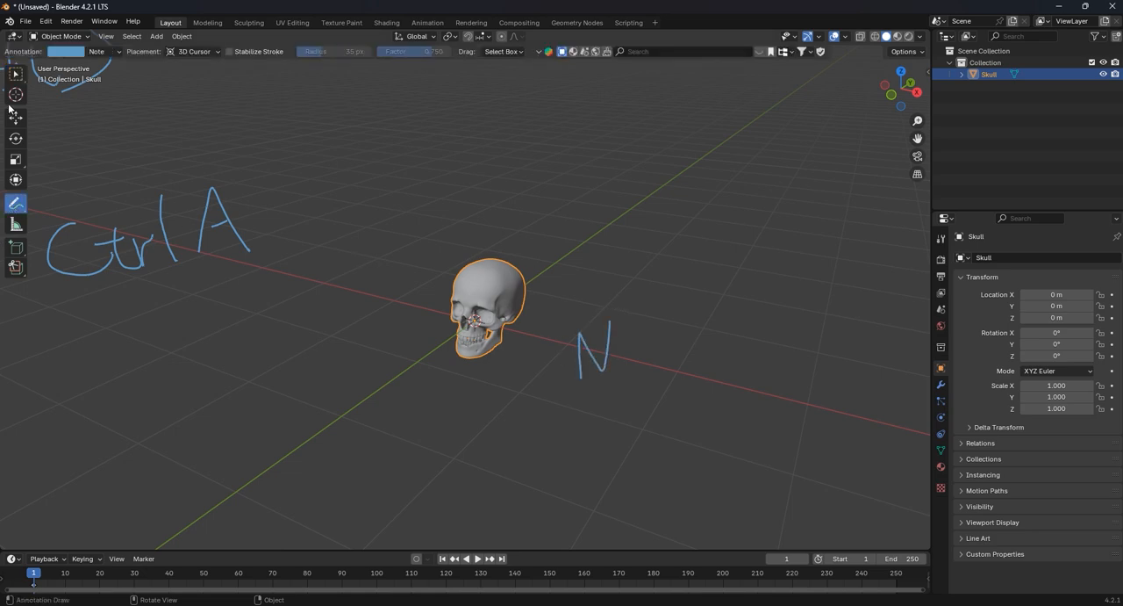
{"action": "left_click", "coordinate": [15, 74]}
{"action": "key", "text": "n"}
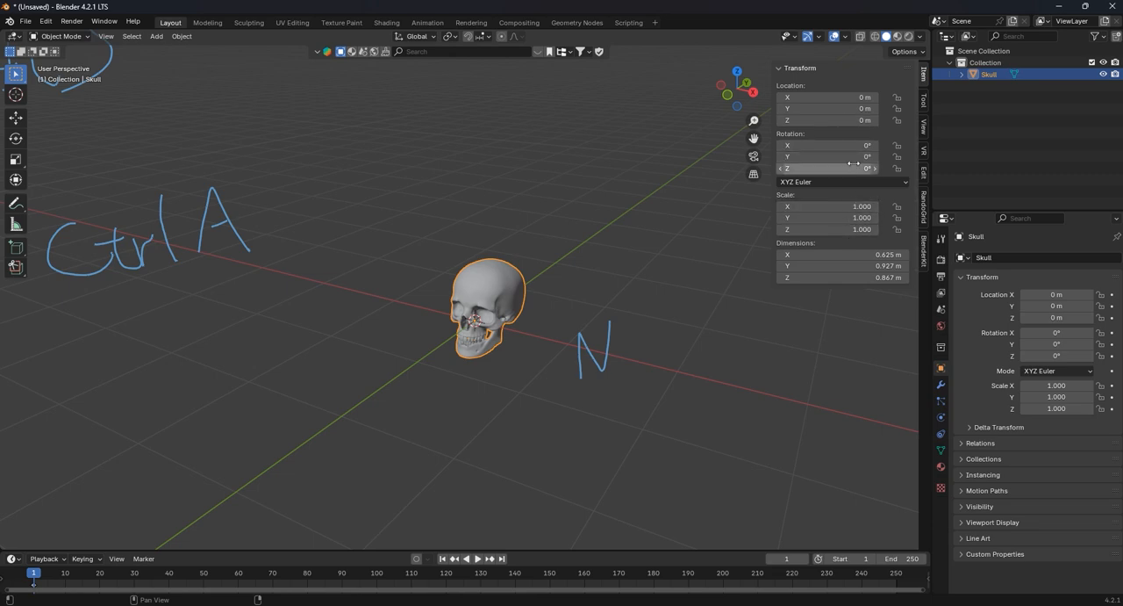
- Turn on the Face Orientation overlay and check the skull's normals up close
{"action": "left_click", "coordinate": [589, 285]}
{"action": "mouse_move", "coordinate": [589, 285]}
{"action": "middle_mouse_down"}
{"action": "mouse_move", "coordinate": [542, 284]}
{"action": "mouse_move", "coordinate": [583, 323]}
{"action": "mouse_move", "coordinate": [485, 358]}
{"action": "mouse_move", "coordinate": [511, 338]}
{"action": "mouse_move", "coordinate": [489, 309]}
{"action": "mouse_move", "coordinate": [457, 323]}
{"action": "middle_mouse_up"}
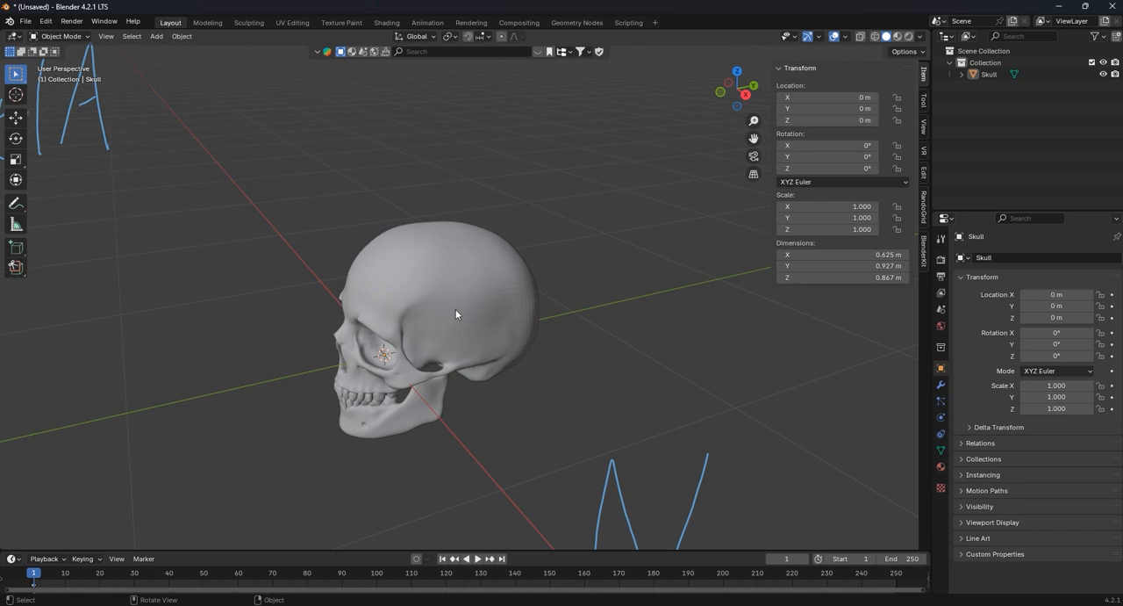
{"action": "left_click", "coordinate": [847, 40]}
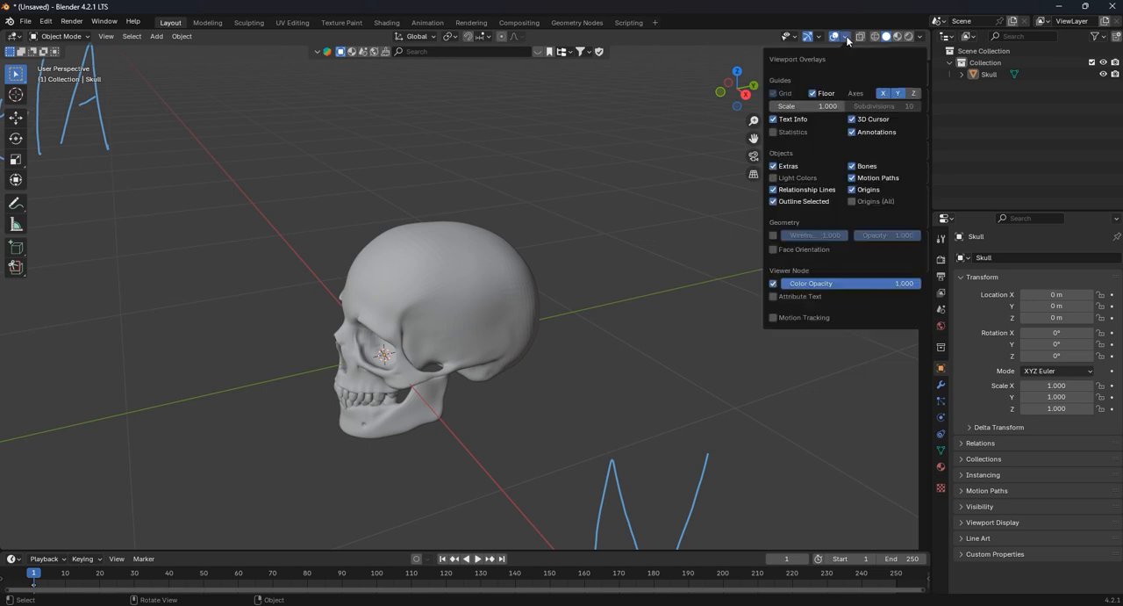
{"action": "left_click", "coordinate": [773, 250]}
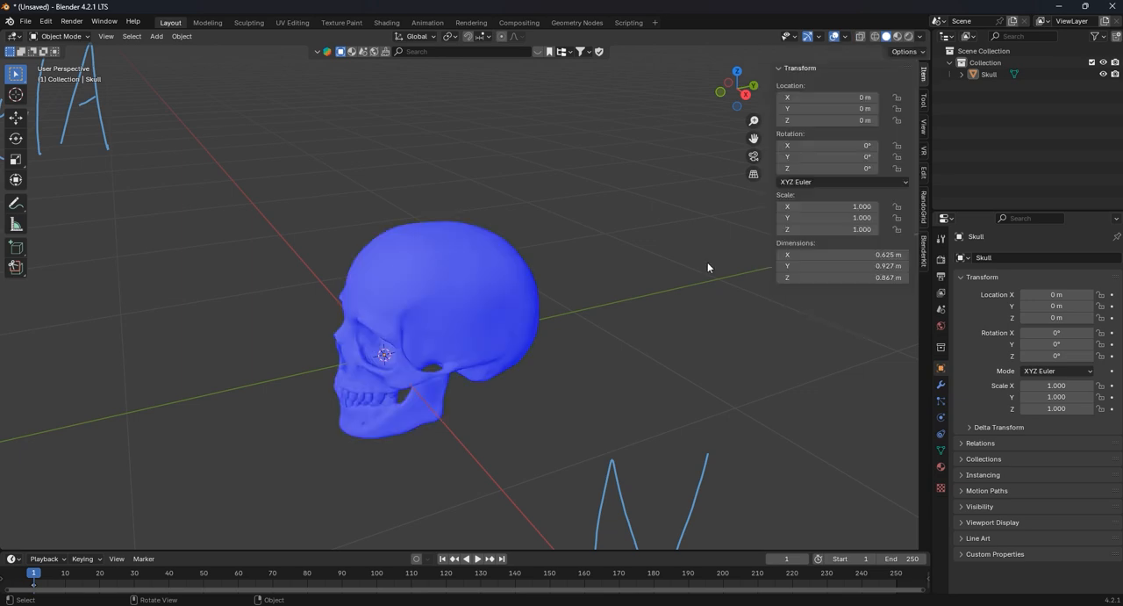
{"action": "left_click", "coordinate": [470, 327]}
{"action": "scroll", "coordinate": [469, 320], "scroll_direction": "up", "scroll_amount": 4}
{"action": "middle_click_drag", "start_coordinate": [469, 314], "coordinate": [498, 261]}
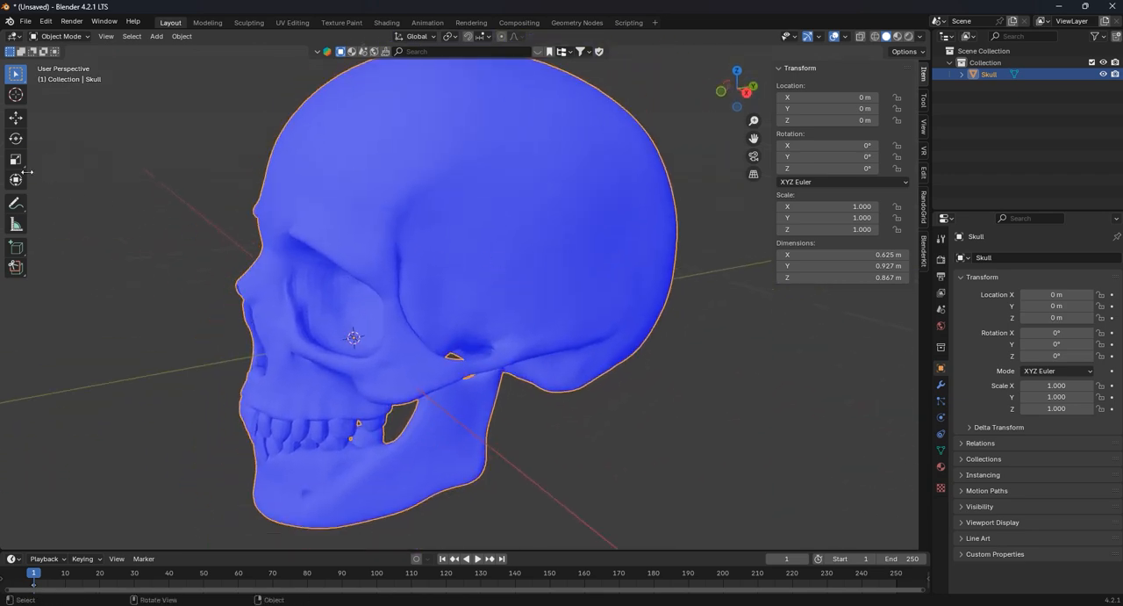
- Switch the skull to Edit Mode and select a single vertex on the side of the cranium
{"action": "left_click", "coordinate": [60, 36]}
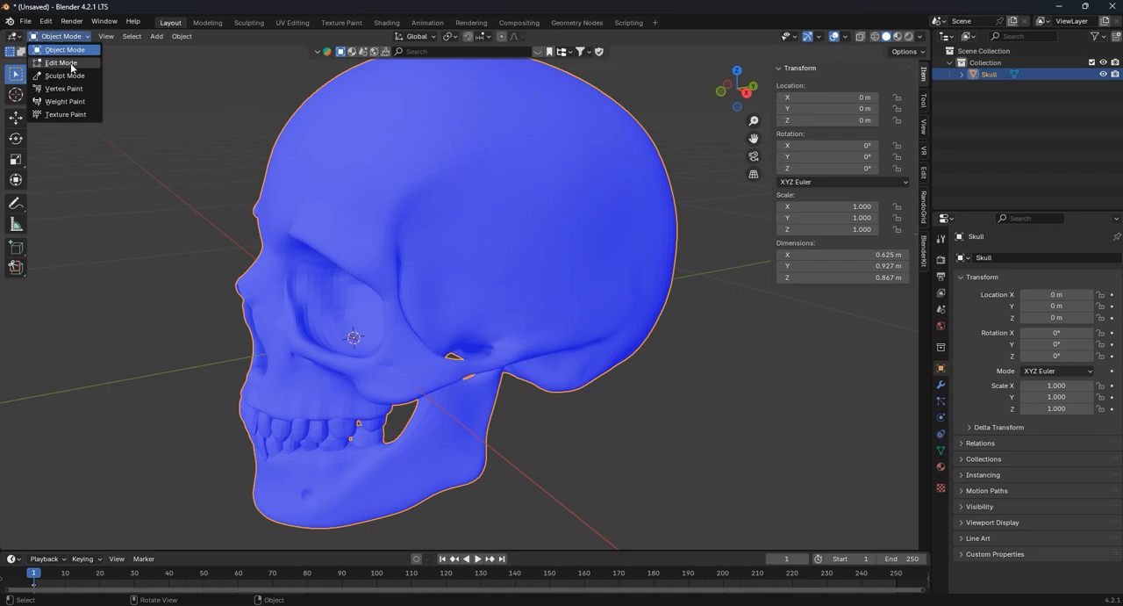
{"action": "left_click", "coordinate": [70, 61]}
{"action": "left_click", "coordinate": [440, 208]}
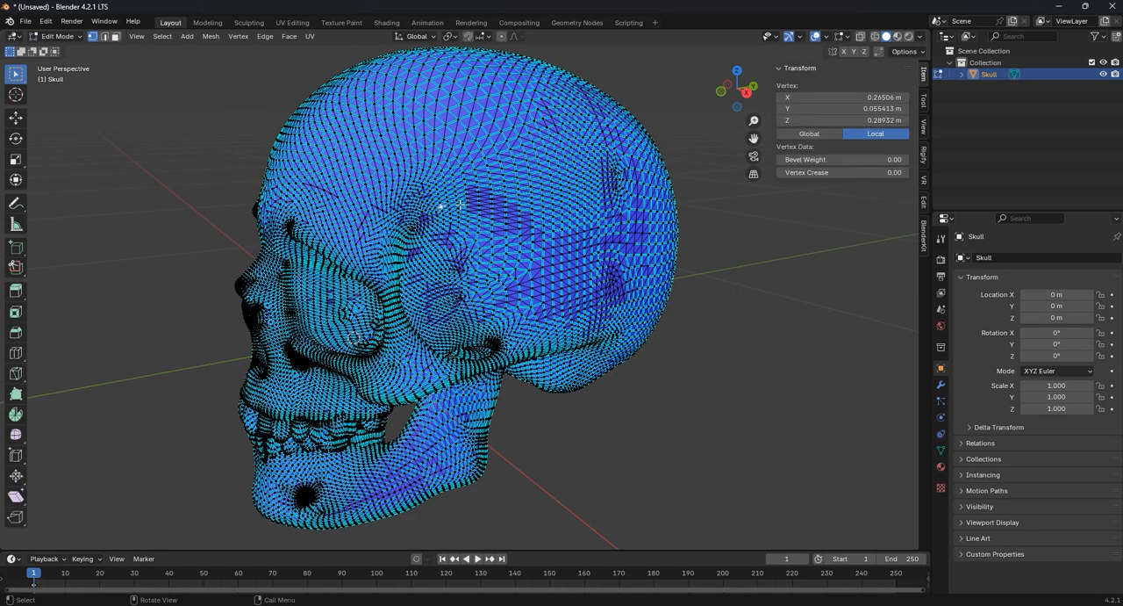
{"action": "left_click", "coordinate": [477, 183]}
- Handwrite the annotation "L" in the empty space in front of the skull's face
{"action": "left_click", "coordinate": [15, 203]}
{"action": "left_click_drag", "start_coordinate": [78, 214], "coordinate": [107, 220]}
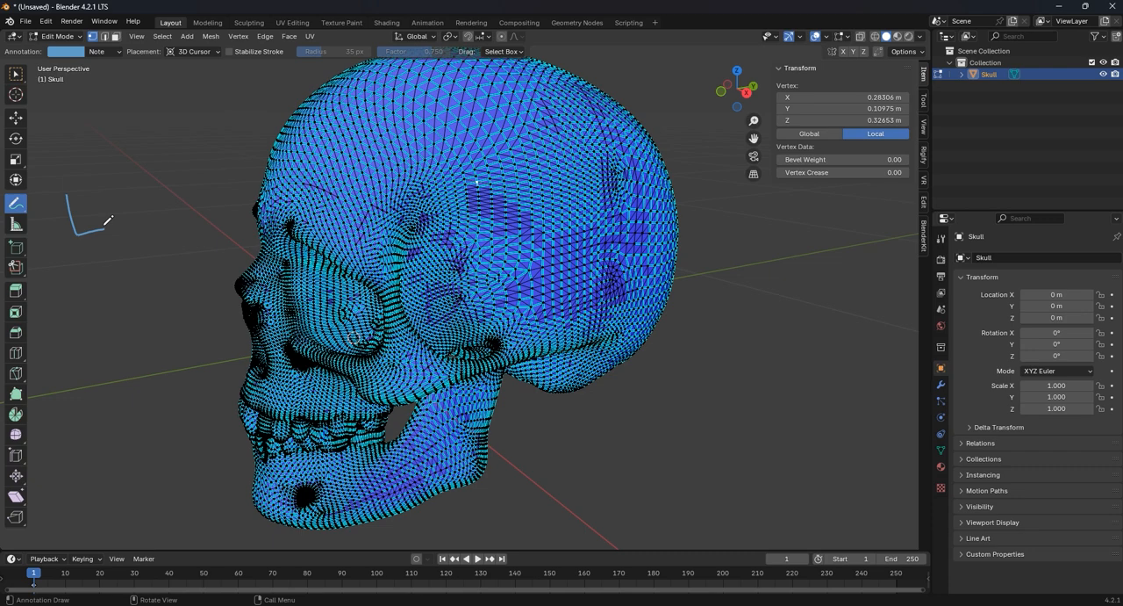
- Use the Select Box tool, select the linked meshes of the cranium and the lower jaw, and delete them
{"action": "left_click", "coordinate": [15, 74]}
{"action": "key", "text": "l"}
{"action": "key", "text": "l"}
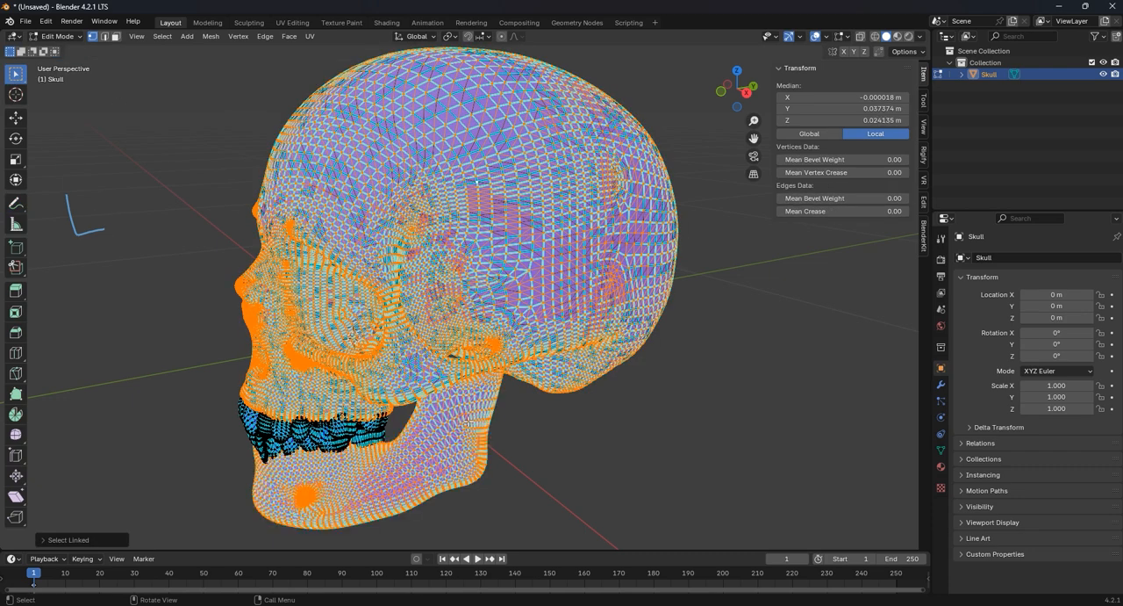
{"action": "middle_click_drag", "start_coordinate": [406, 422], "coordinate": [408, 410]}
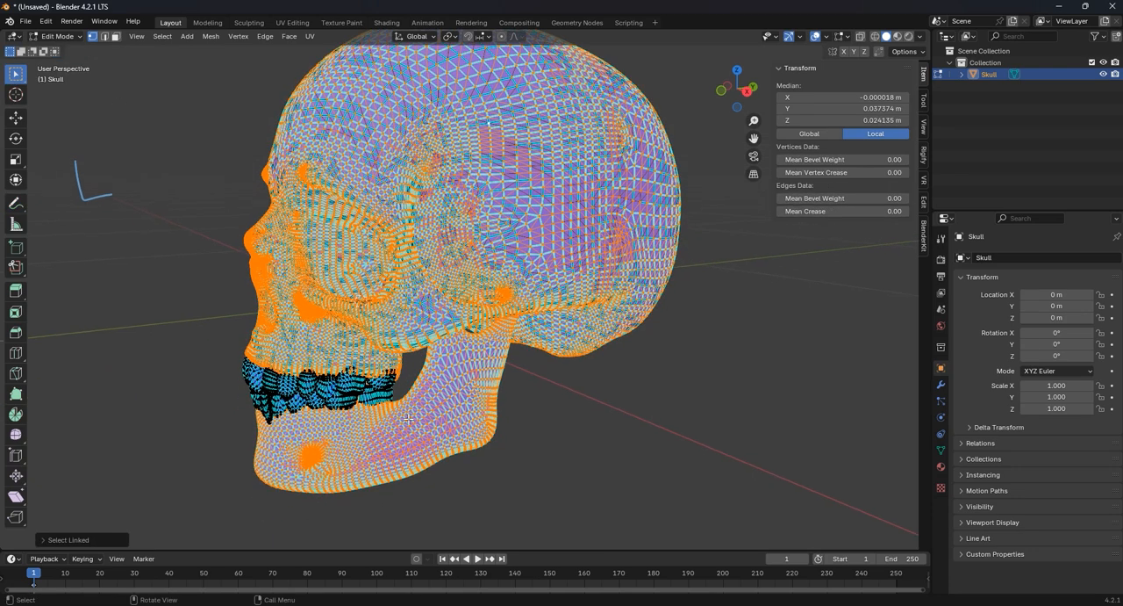
{"action": "key", "text": "x"}
{"action": "left_click", "coordinate": [408, 422]}
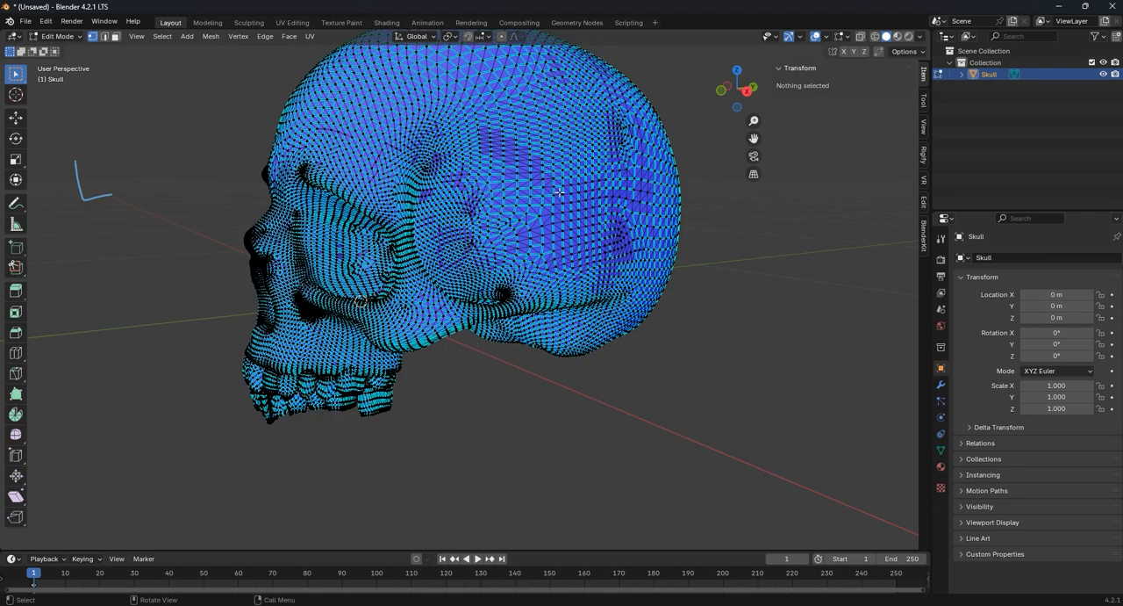
- Undo the deletion and the linked selection of the cranium and lower jaw
{"action": "middle_click_drag", "start_coordinate": [453, 266], "coordinate": [469, 294]}
{"action": "key", "text": "ctrl+z"}
{"action": "key", "text": "ctrl+z"}
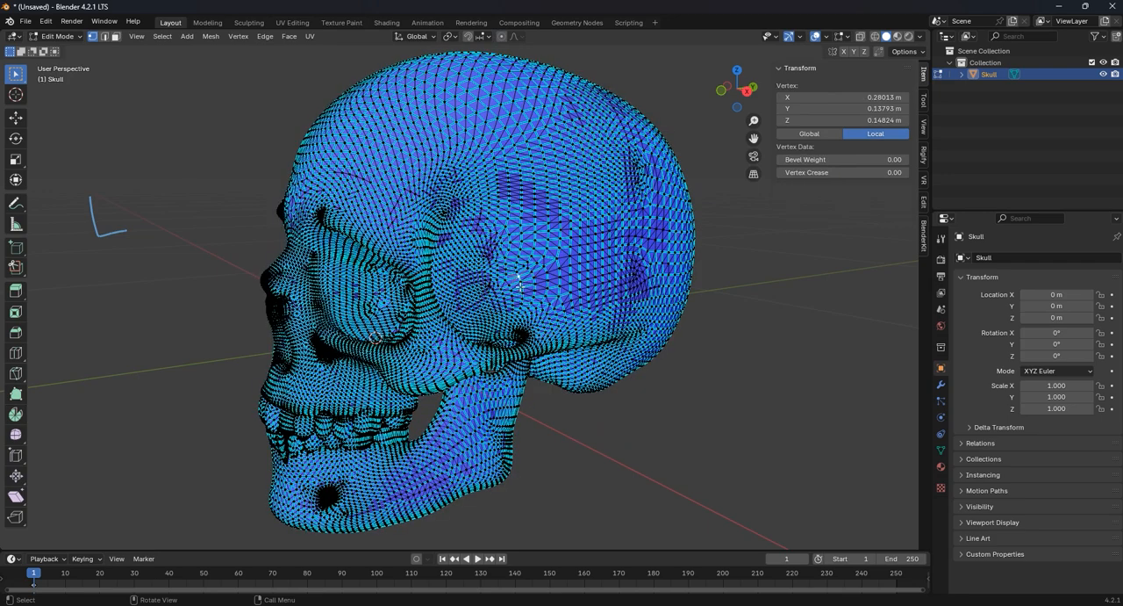
- Select only the linked mesh of the cranium and delete that layer
{"action": "key", "text": "ctrl+l"}
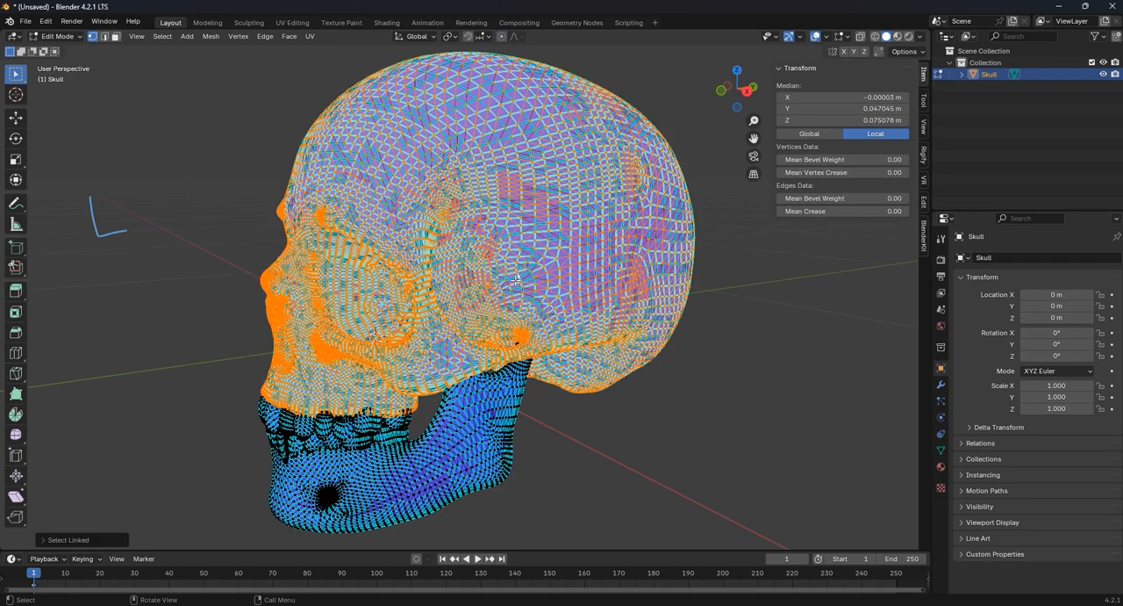
{"action": "key", "text": "x"}
{"action": "left_click", "coordinate": [515, 279]}
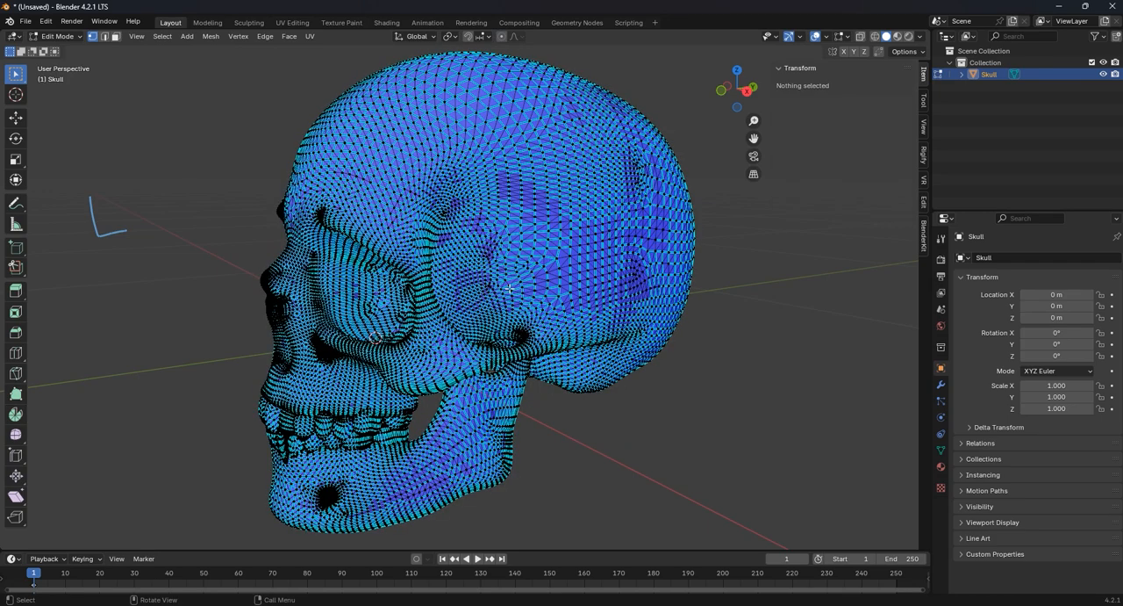
- Select one upper molar on the skull's left side as linked geometry and delete it
{"action": "left_click", "coordinate": [376, 430]}
{"action": "key", "text": "ctrl+l"}
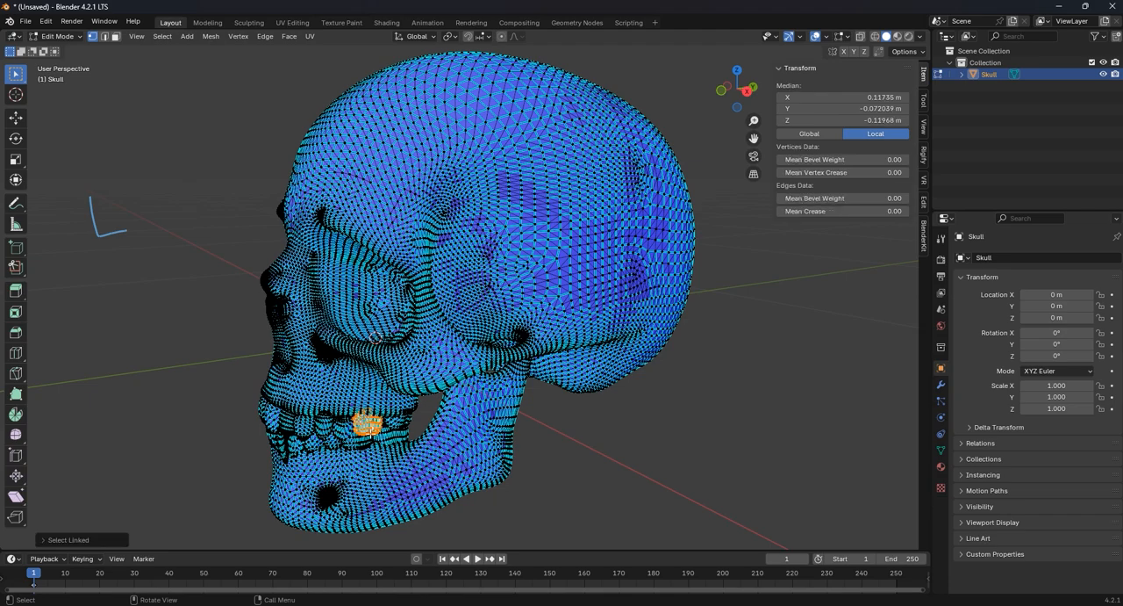
{"action": "key", "text": "x"}
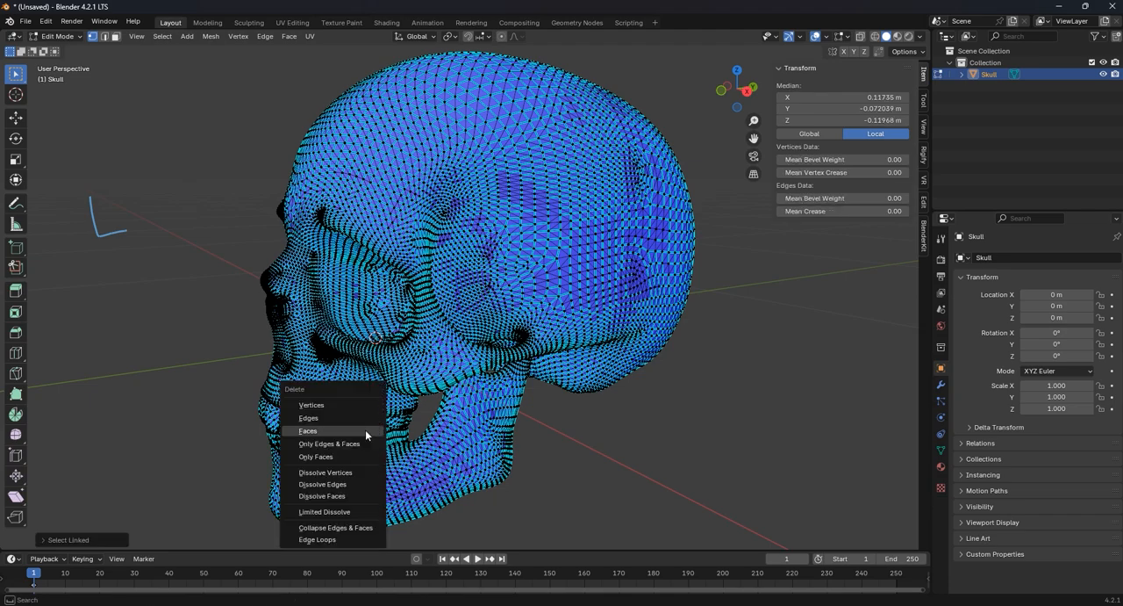
{"action": "left_click", "coordinate": [365, 429]}
- Select all remaining upper and lower teeth on both sides of the jaws as linked pieces and delete that layer
{"action": "middle_click_drag", "start_coordinate": [374, 445], "coordinate": [470, 290]}
{"action": "scroll", "coordinate": [418, 364], "scroll_direction": "up", "scroll_amount": 4}
{"action": "left_click", "coordinate": [480, 265]}
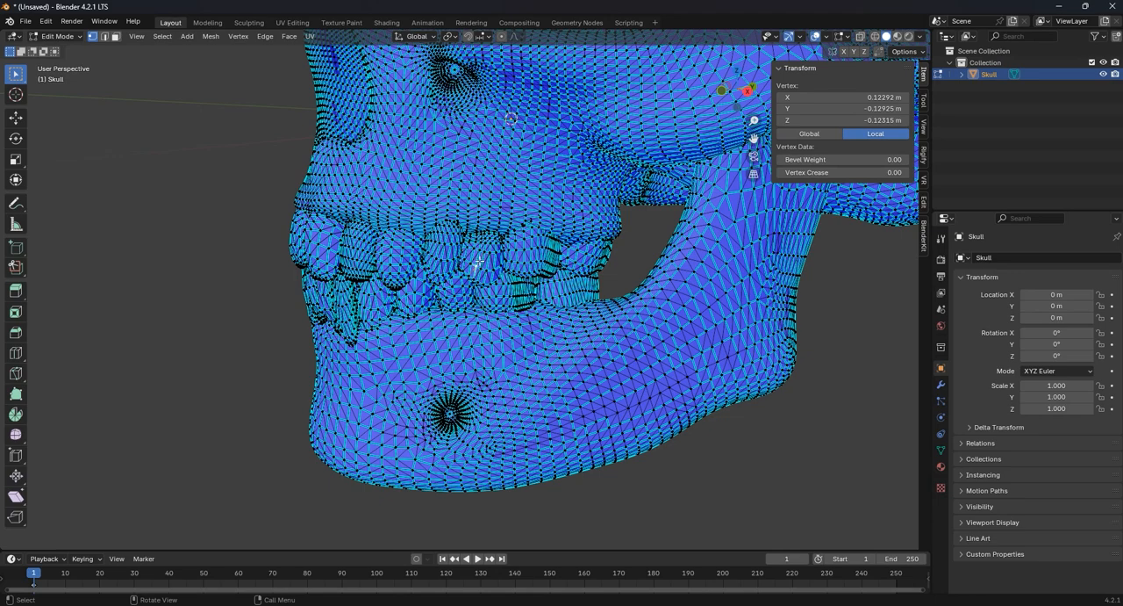
{"action": "key", "text": "l"}
{"action": "key", "text": "l"}
{"action": "key", "text": "l"}
{"action": "key", "text": "l"}
{"action": "key", "text": "l"}
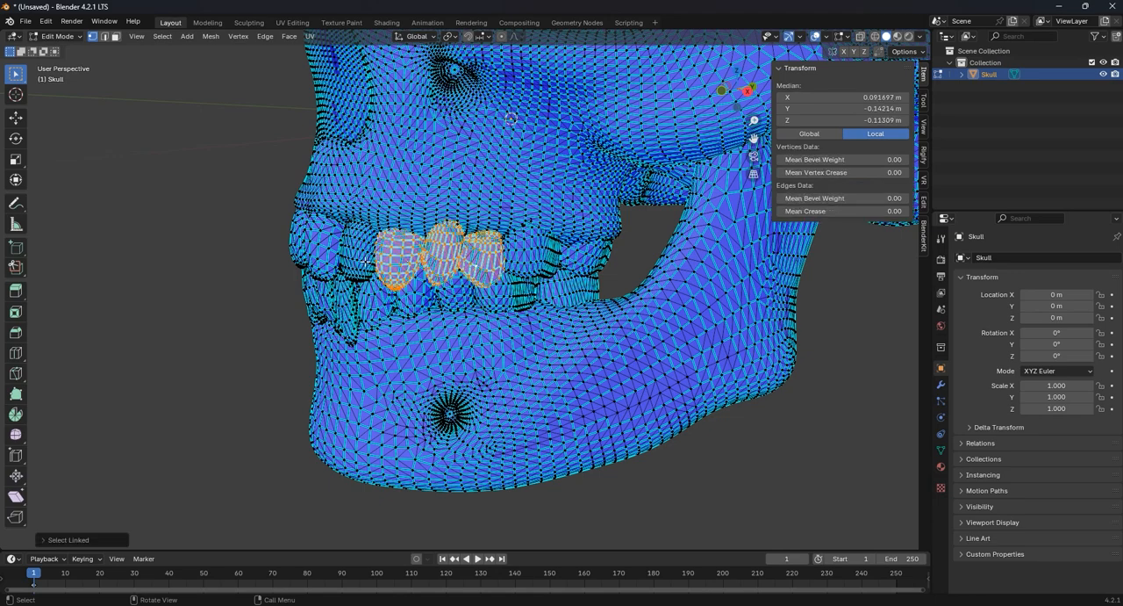
{"action": "key", "text": "l"}
{"action": "key", "text": "l"}
{"action": "key", "text": "l"}
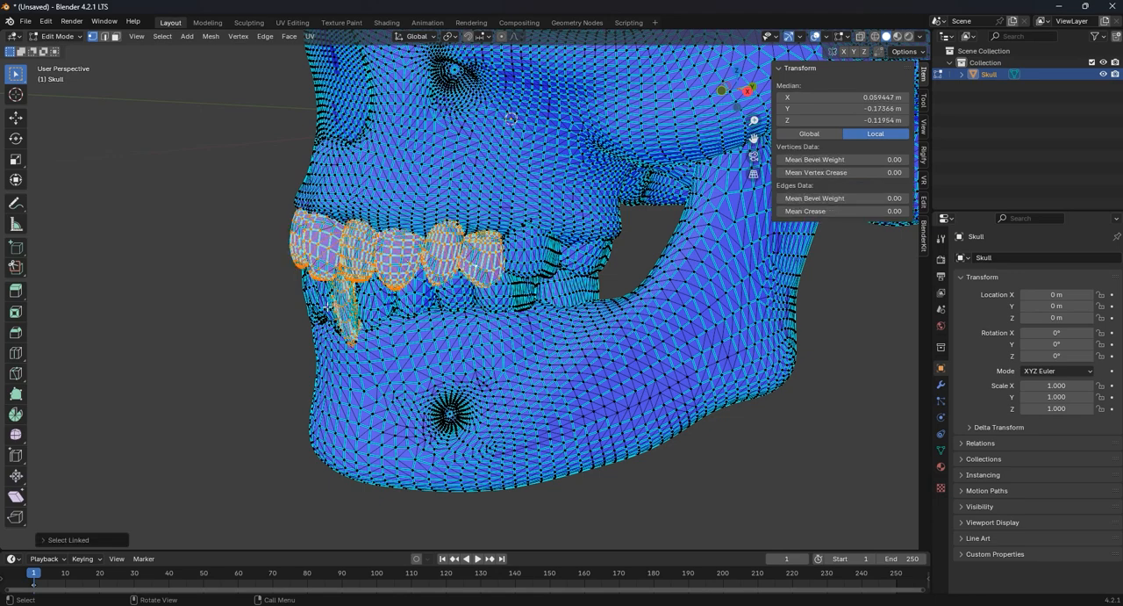
{"action": "key", "text": "l"}
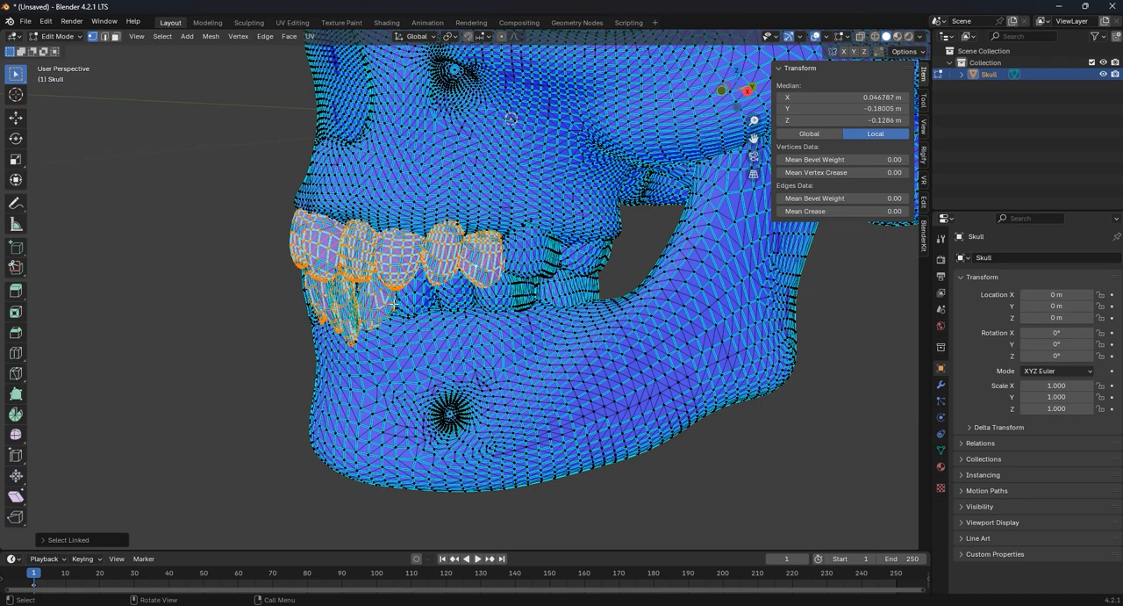
{"action": "key", "text": "l"}
{"action": "key", "text": "l"}
{"action": "key", "text": "l"}
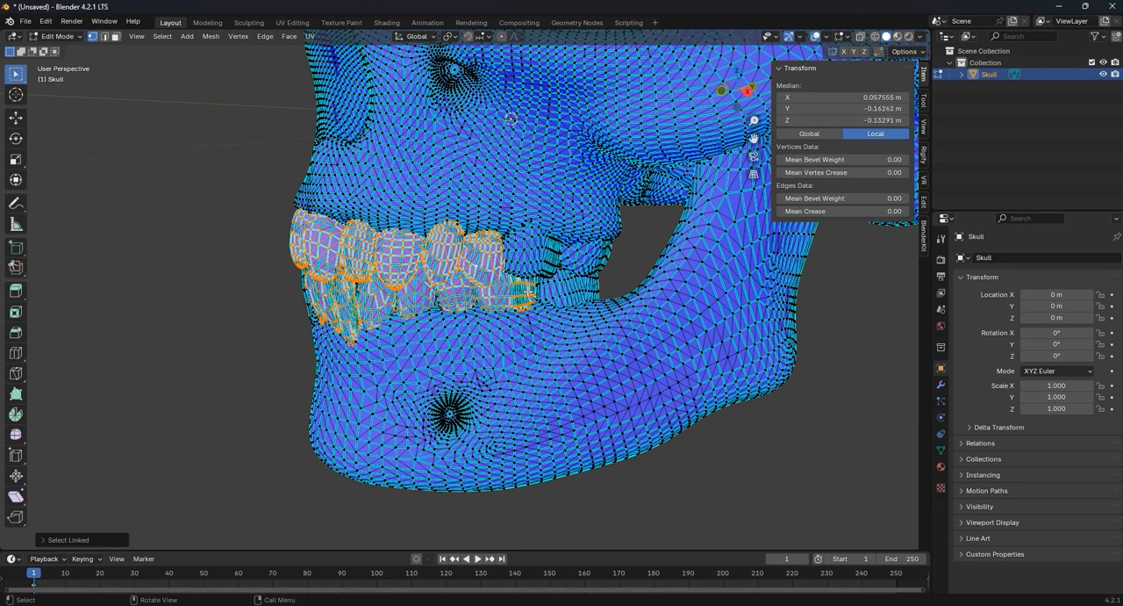
{"action": "key", "text": "l"}
{"action": "key", "text": "l"}
{"action": "key", "text": "l"}
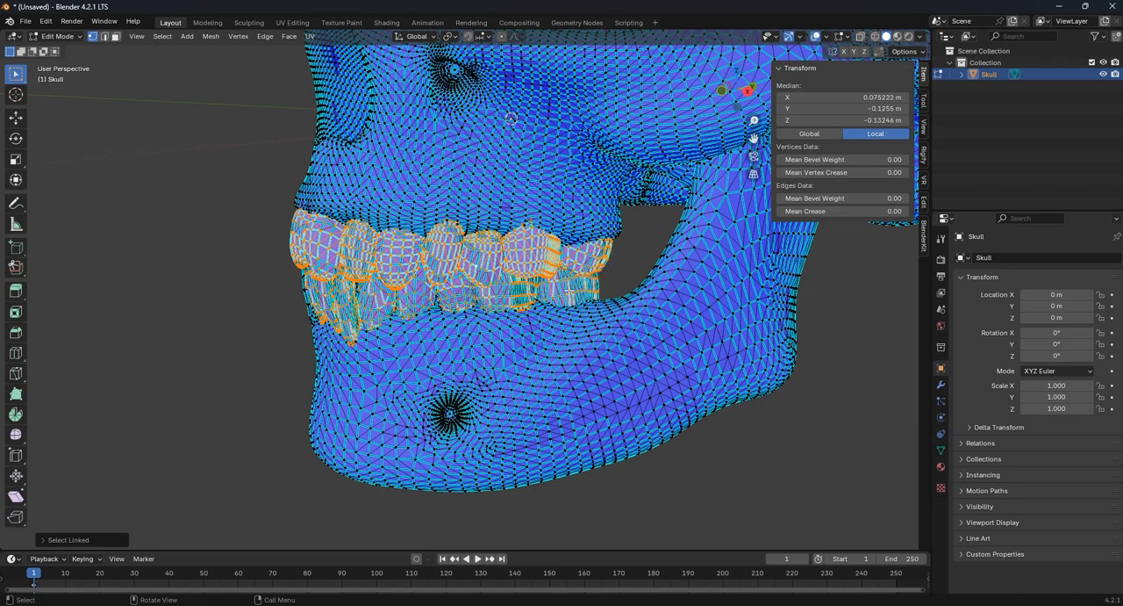
{"action": "scroll", "coordinate": [505, 303], "scroll_direction": "down", "scroll_amount": 4}
{"action": "middle_click_drag", "start_coordinate": [505, 303], "coordinate": [620, 287]}
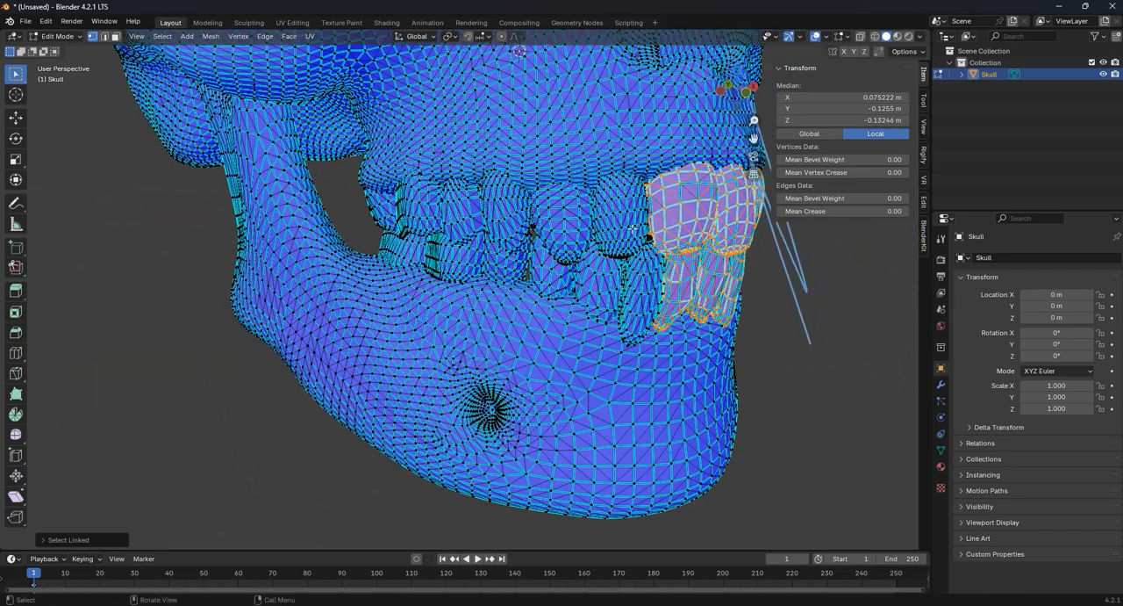
{"action": "key", "text": "l"}
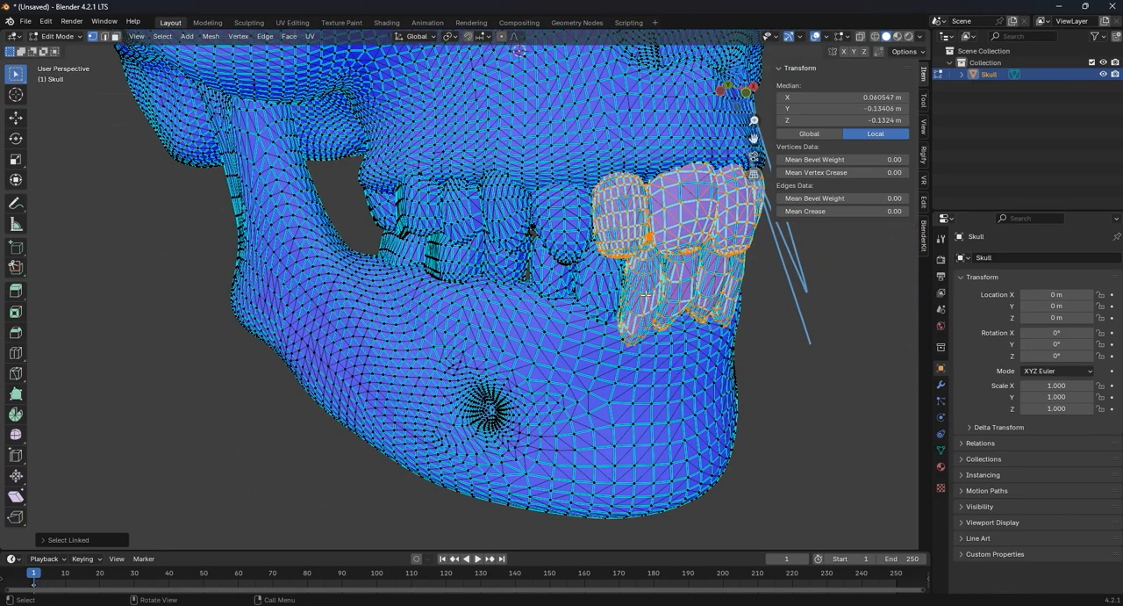
{"action": "key", "text": "l"}
{"action": "key", "text": "l"}
{"action": "key", "text": "l"}
{"action": "key", "text": "l"}
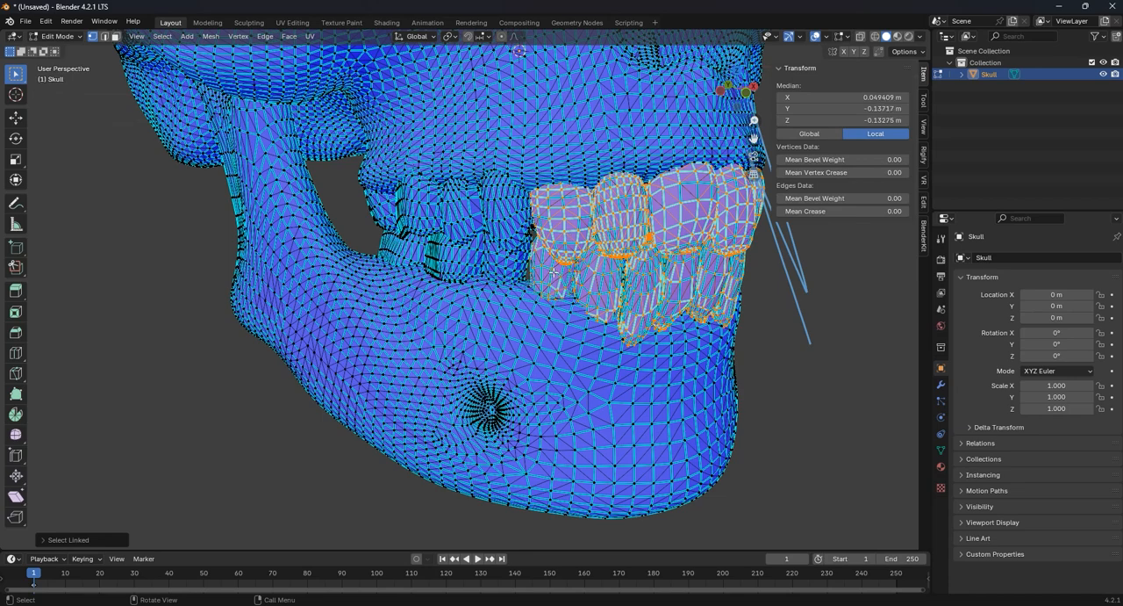
{"action": "key", "text": "l"}
{"action": "key", "text": "l"}
{"action": "key", "text": "l"}
{"action": "key", "text": "l"}
{"action": "key", "text": "l"}
{"action": "key", "text": "l"}
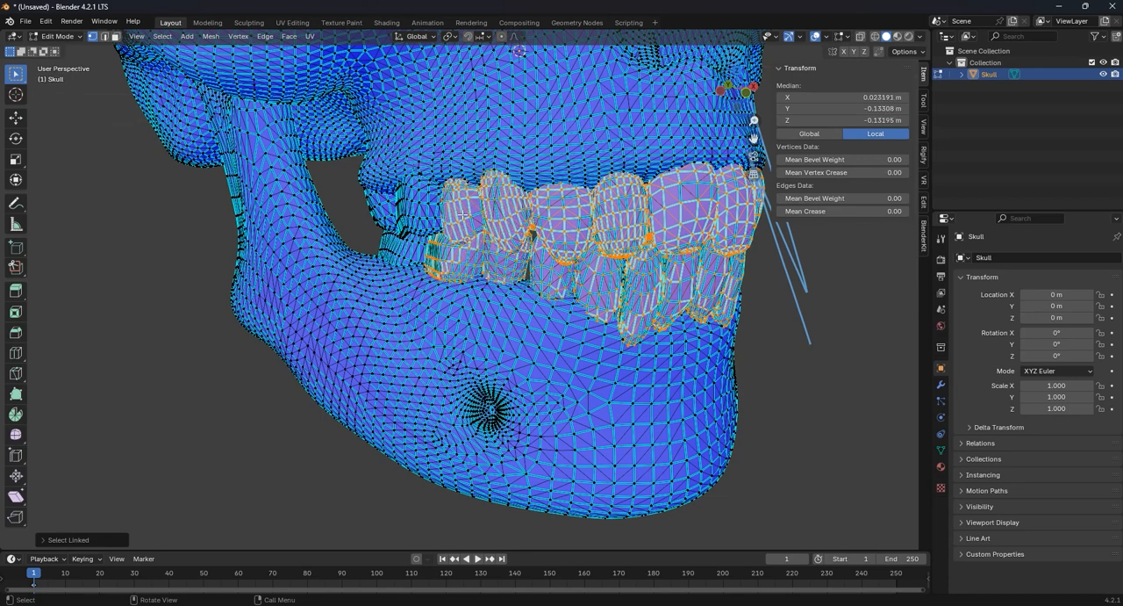
{"action": "key", "text": "l"}
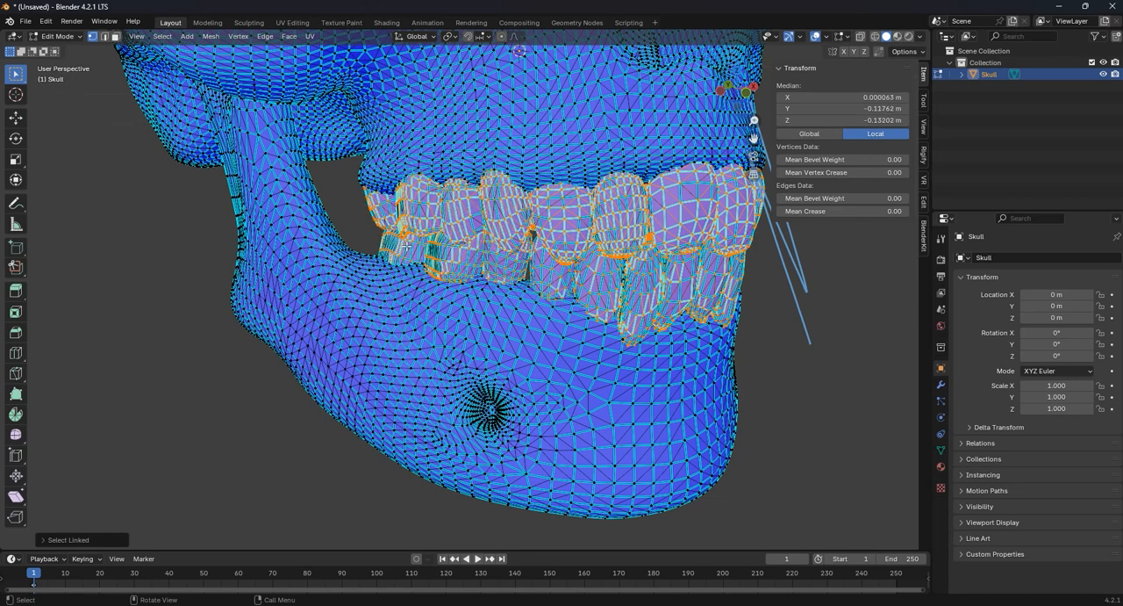
{"action": "key", "text": "x"}
{"action": "left_click", "coordinate": [408, 252]}
- Examine the teeth and jaws up close from the front and from both sides
{"action": "scroll", "coordinate": [408, 252], "scroll_direction": "down", "scroll_amount": 5}
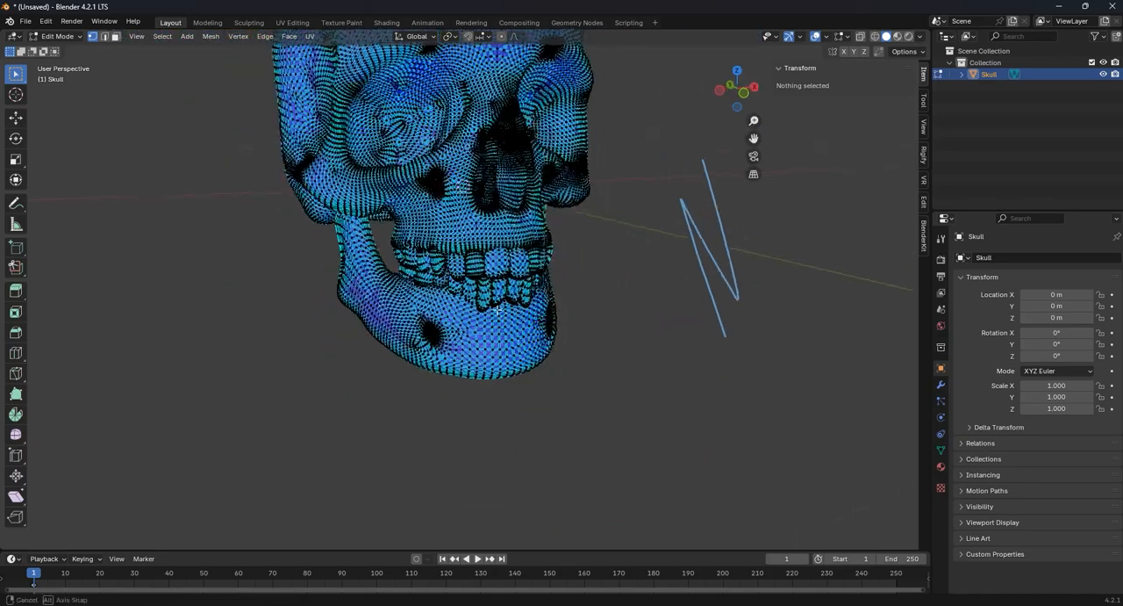
{"action": "middle_click_drag", "start_coordinate": [408, 252], "coordinate": [535, 338]}
{"action": "scroll", "coordinate": [315, 265], "scroll_direction": "up", "scroll_amount": 2}
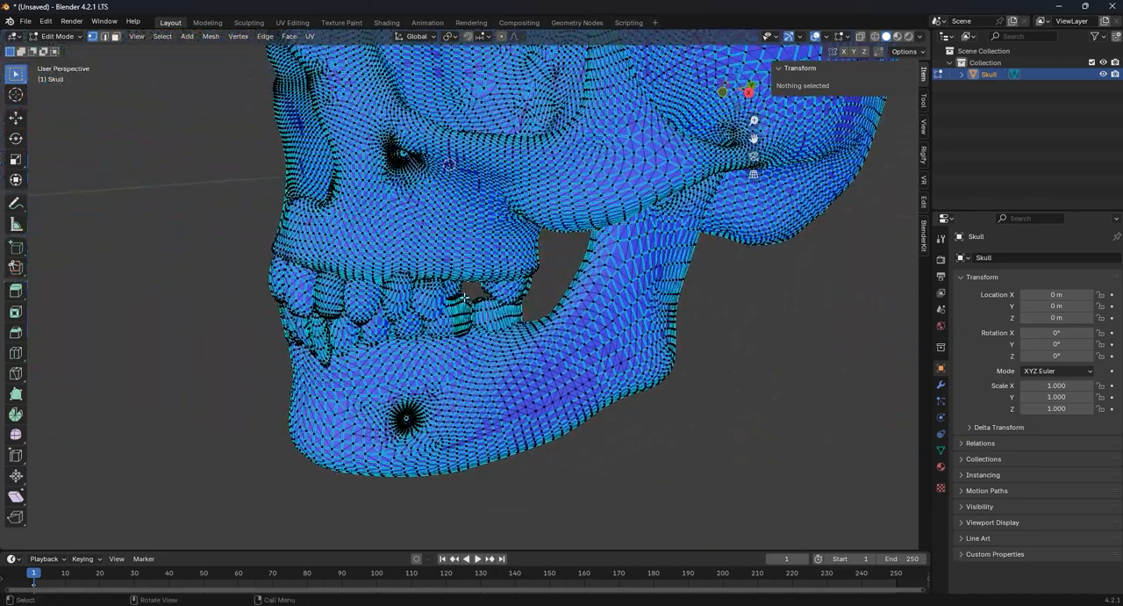
{"action": "middle_click_drag", "start_coordinate": [457, 279], "coordinate": [558, 237]}
{"action": "scroll", "coordinate": [416, 233], "scroll_direction": "up", "scroll_amount": 3}
{"action": "scroll", "coordinate": [443, 251], "scroll_direction": "down", "scroll_amount": 5}
{"action": "middle_click_drag", "start_coordinate": [631, 199], "coordinate": [589, 230]}
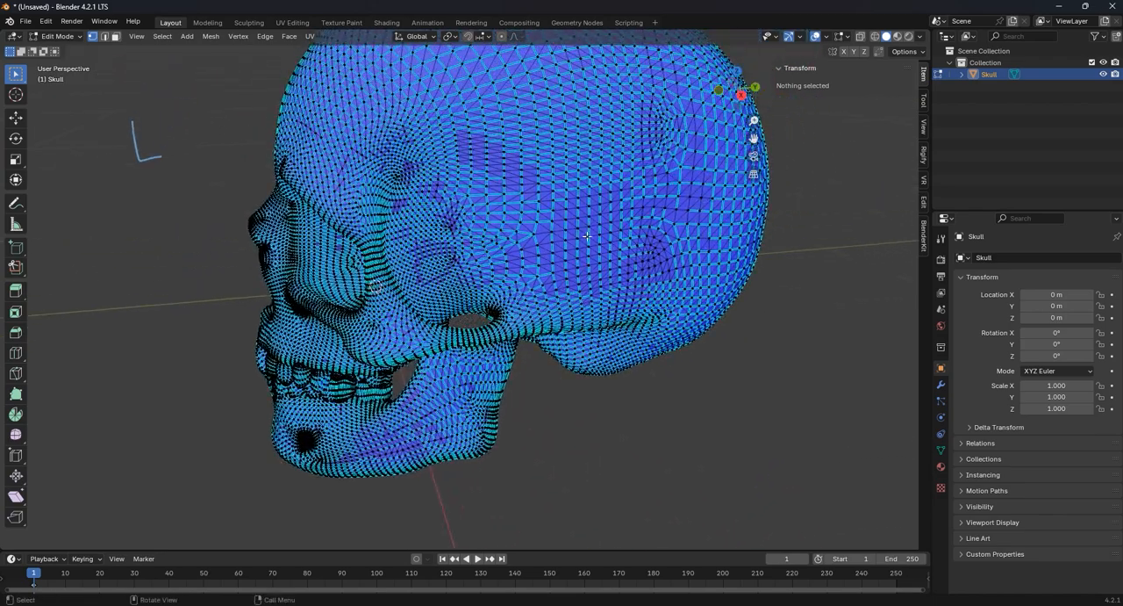
- Try deleting the linked mesh of the cranium and undo the deletion
{"action": "left_click", "coordinate": [588, 228]}
{"action": "key", "text": "ctrl+l"}
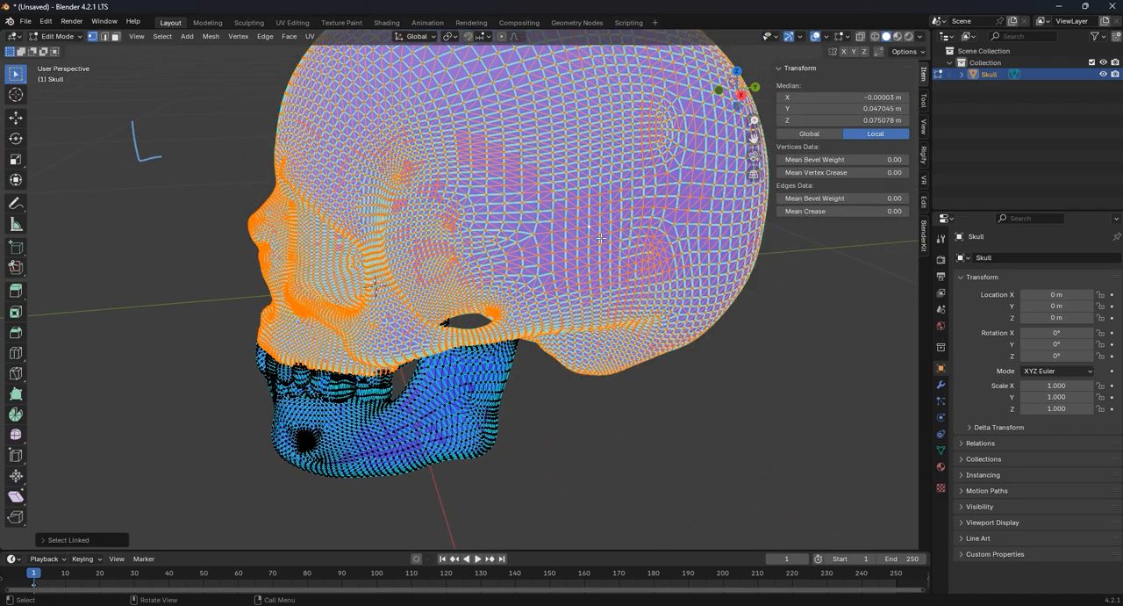
{"action": "key", "text": "x"}
{"action": "left_click", "coordinate": [601, 237]}
{"action": "key", "text": "ctrl+z"}
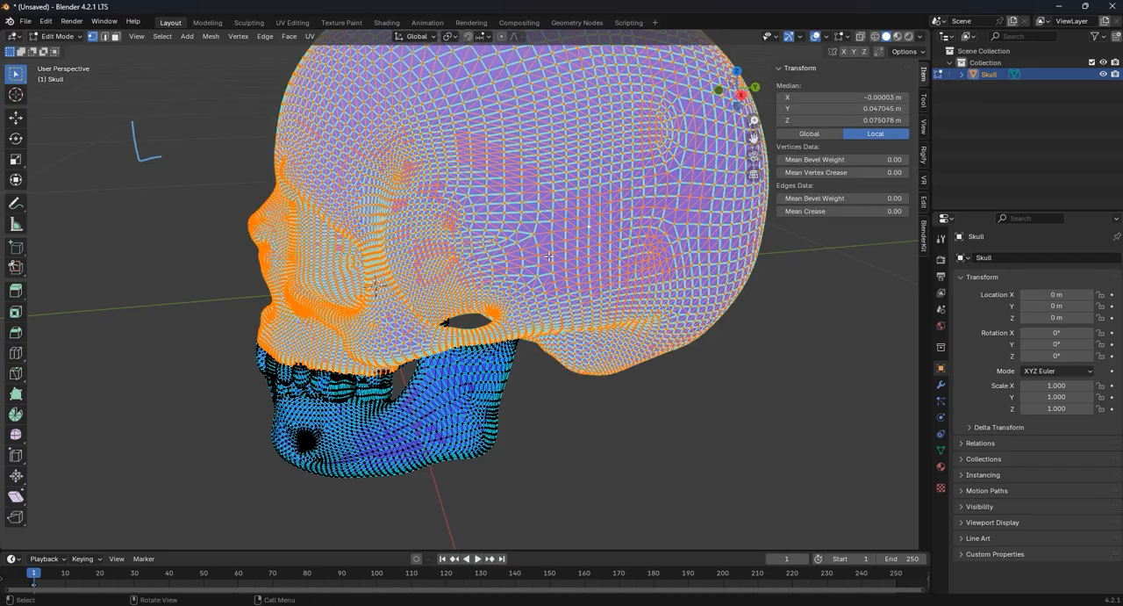
- In face select mode, delete a small patch of faces high on the rear side of the cranium and inspect the inside through the opening
{"action": "middle_click_drag", "start_coordinate": [600, 237], "coordinate": [494, 295]}
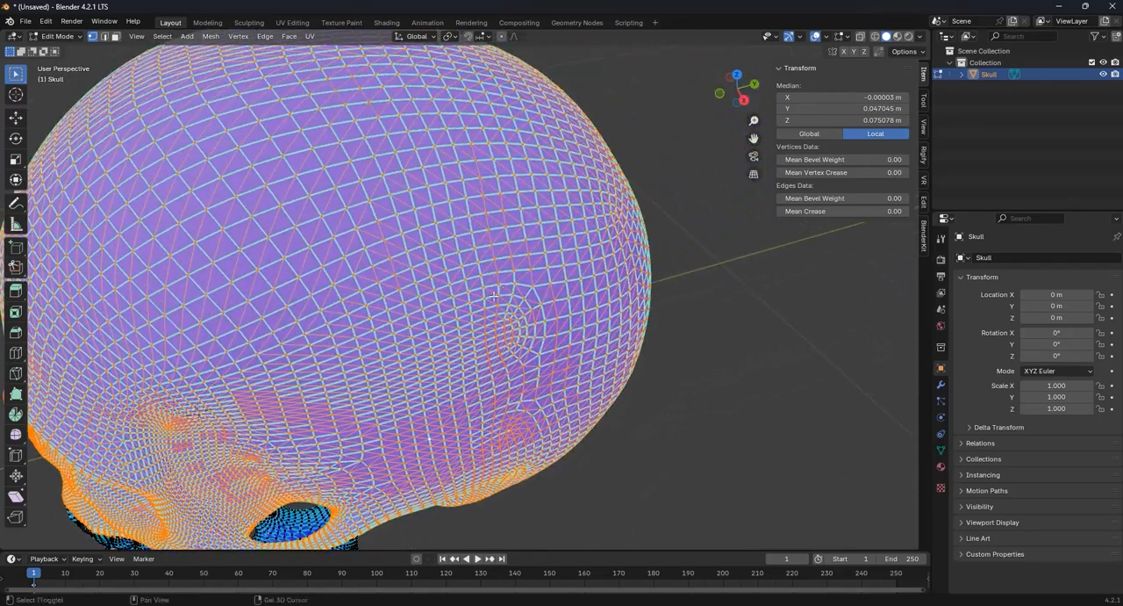
{"action": "left_click", "coordinate": [115, 36]}
{"action": "key", "text": "a"}
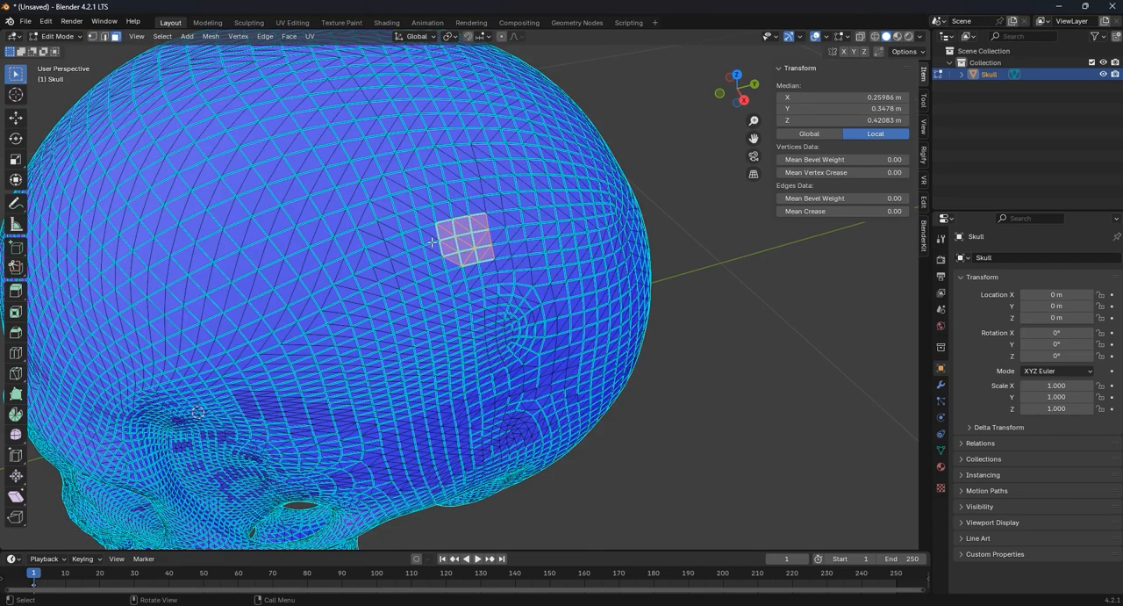
{"action": "key", "text": "x"}
{"action": "left_click", "coordinate": [476, 253]}
{"action": "middle_click_drag", "start_coordinate": [476, 253], "coordinate": [372, 207]}
{"action": "scroll", "coordinate": [372, 207], "scroll_direction": "up", "scroll_amount": 4}
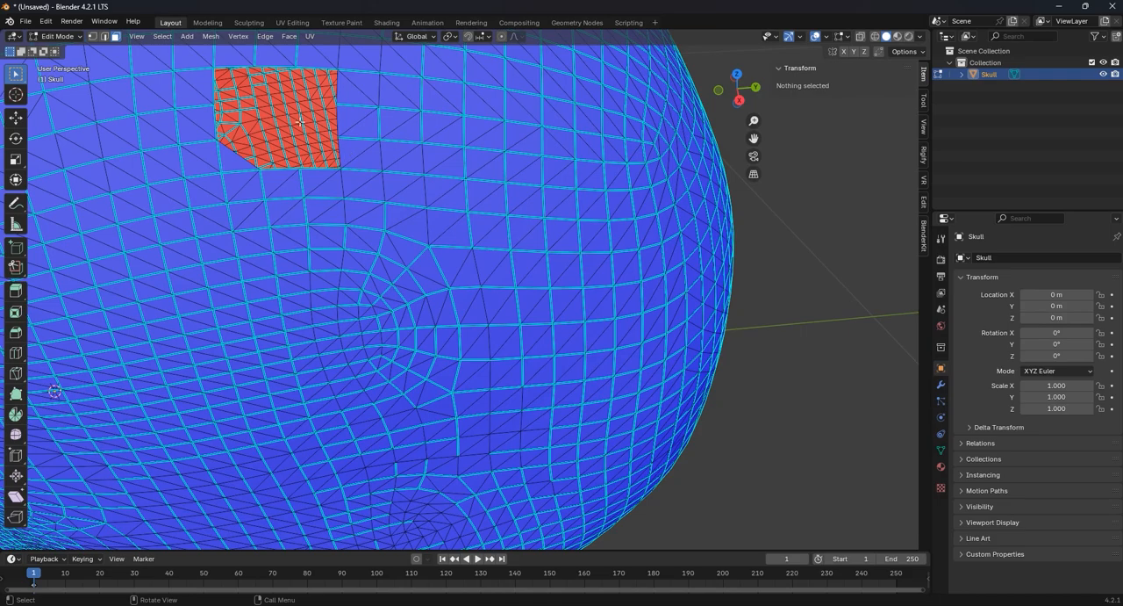
{"action": "scroll", "coordinate": [386, 224], "scroll_direction": "down", "scroll_amount": 5}
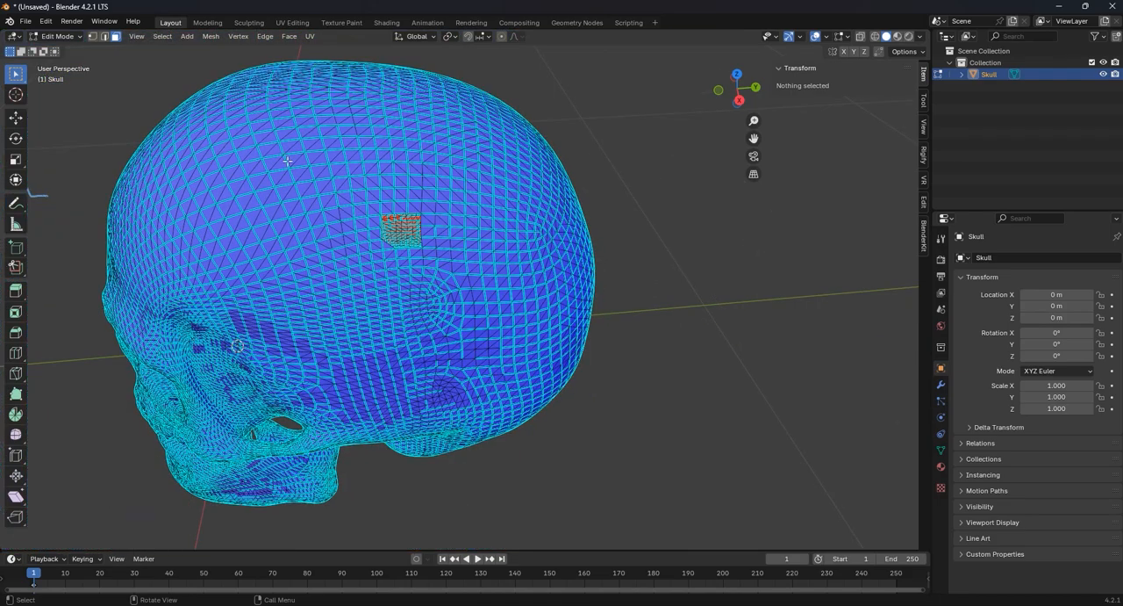
{"action": "middle_click_drag", "start_coordinate": [399, 321], "coordinate": [491, 225]}
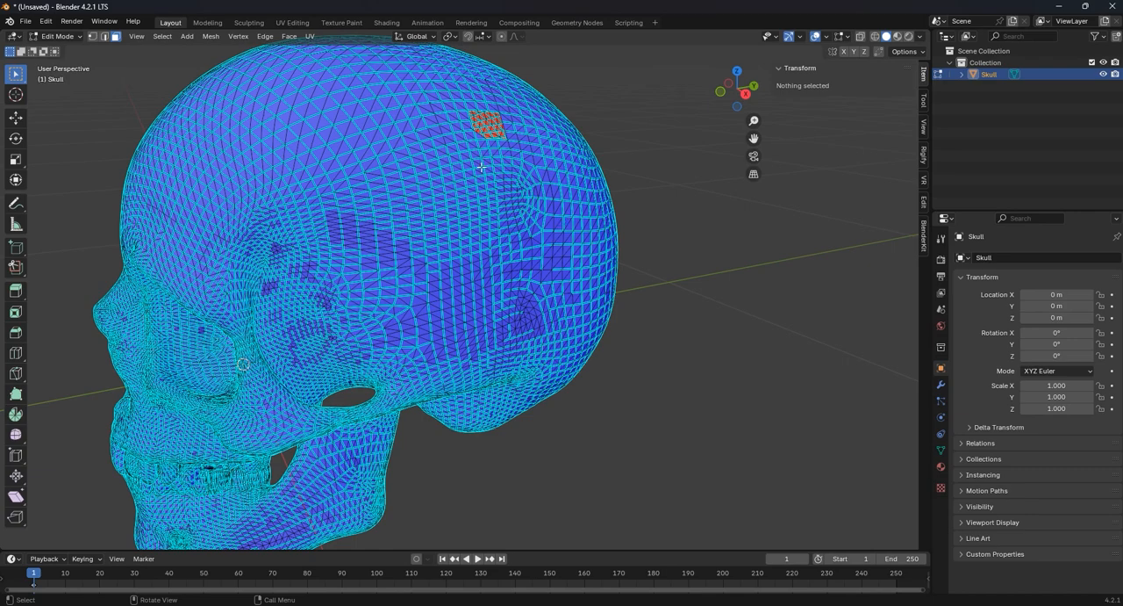
- Undo the deletion of the face patch and return the skull to Object Mode
{"action": "key", "text": "ctrl+z"}
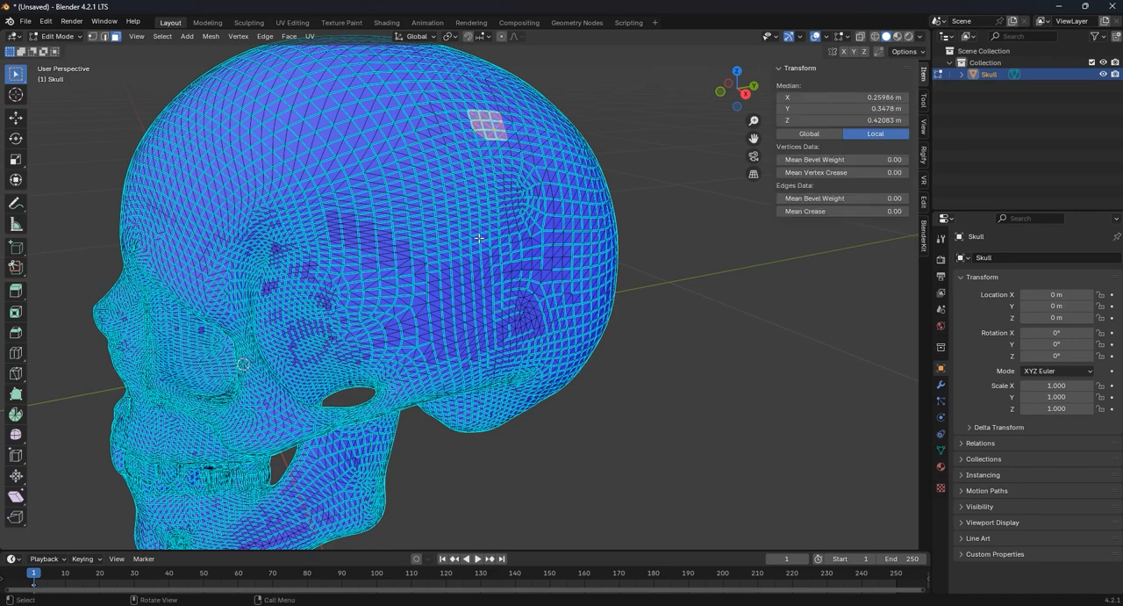
{"action": "scroll", "coordinate": [479, 238], "scroll_direction": "down", "scroll_amount": 4}
{"action": "key", "text": "Tab"}
{"action": "middle_click_drag", "start_coordinate": [520, 253], "coordinate": [585, 339]}
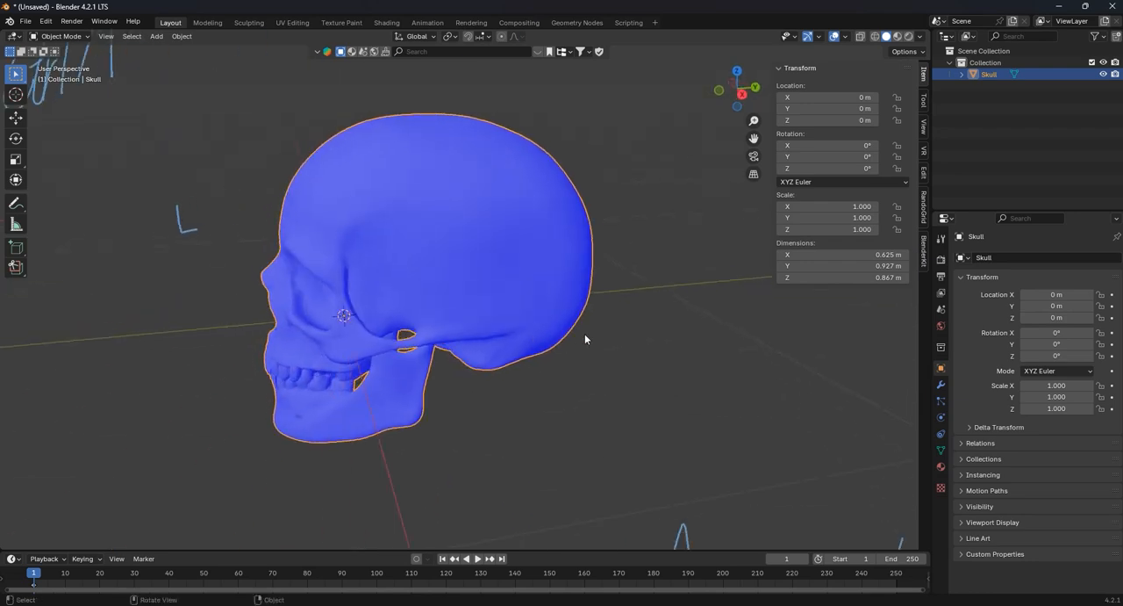
{"action": "middle_click_drag", "start_coordinate": [526, 271], "coordinate": [490, 281]}
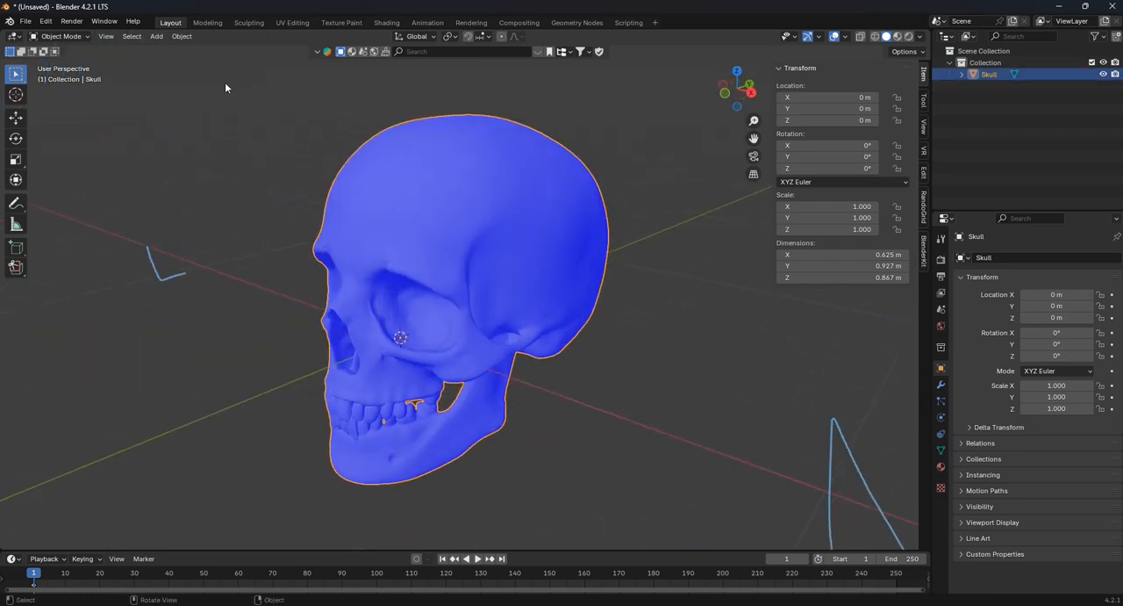
- Export only the selected skull as a Wavefront OBJ to the Downloads folder, overwriting Skull.obj
{"action": "left_click", "coordinate": [25, 21]}
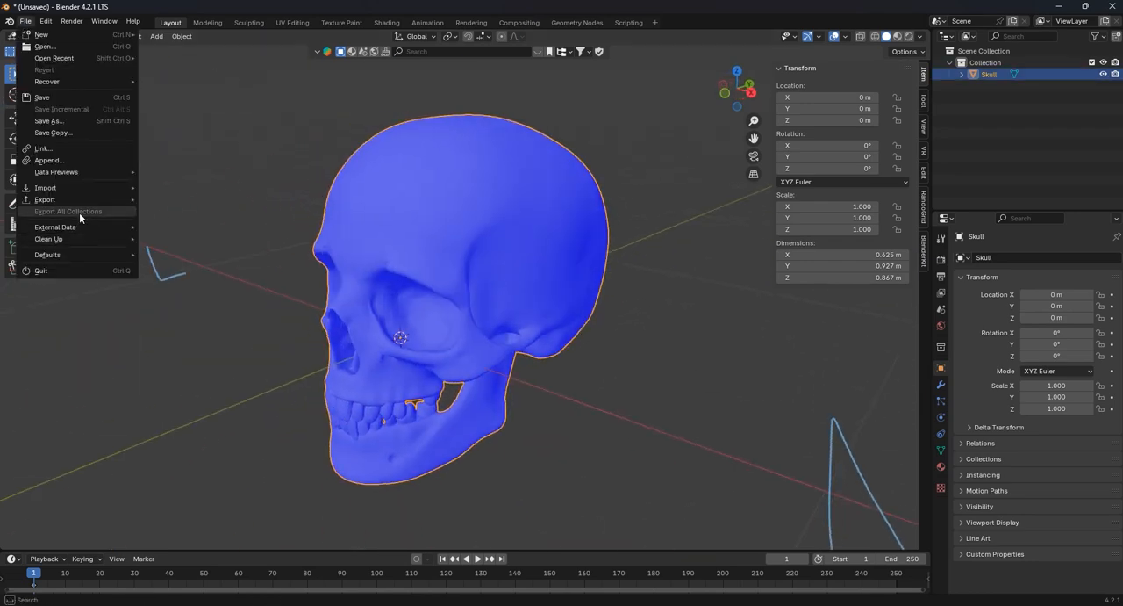
{"action": "mouse_move", "coordinate": [75, 199]}
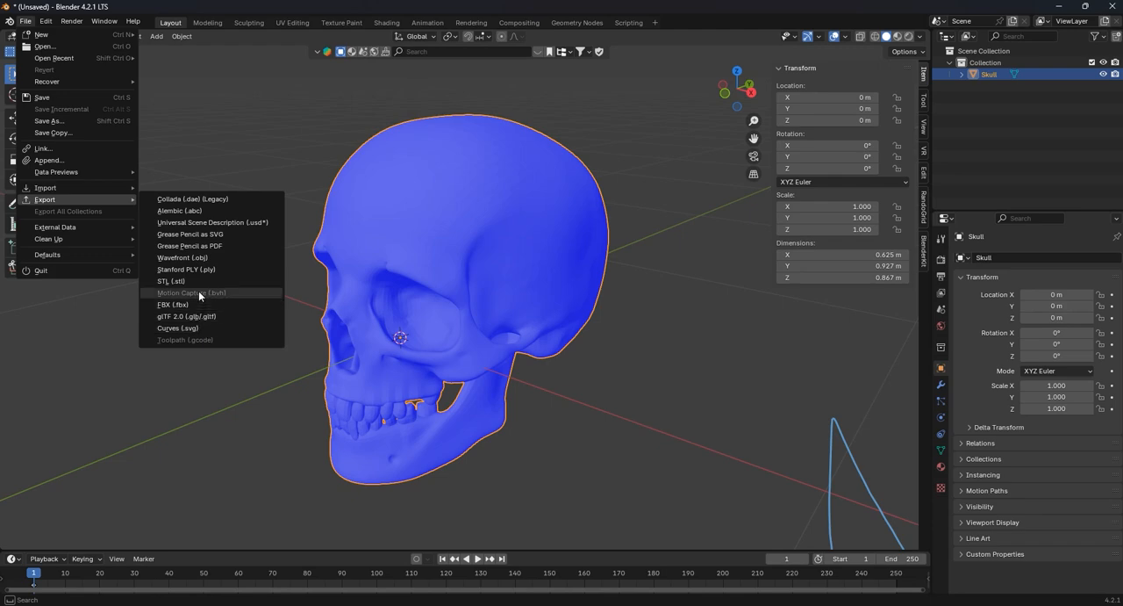
{"action": "left_click", "coordinate": [189, 257]}
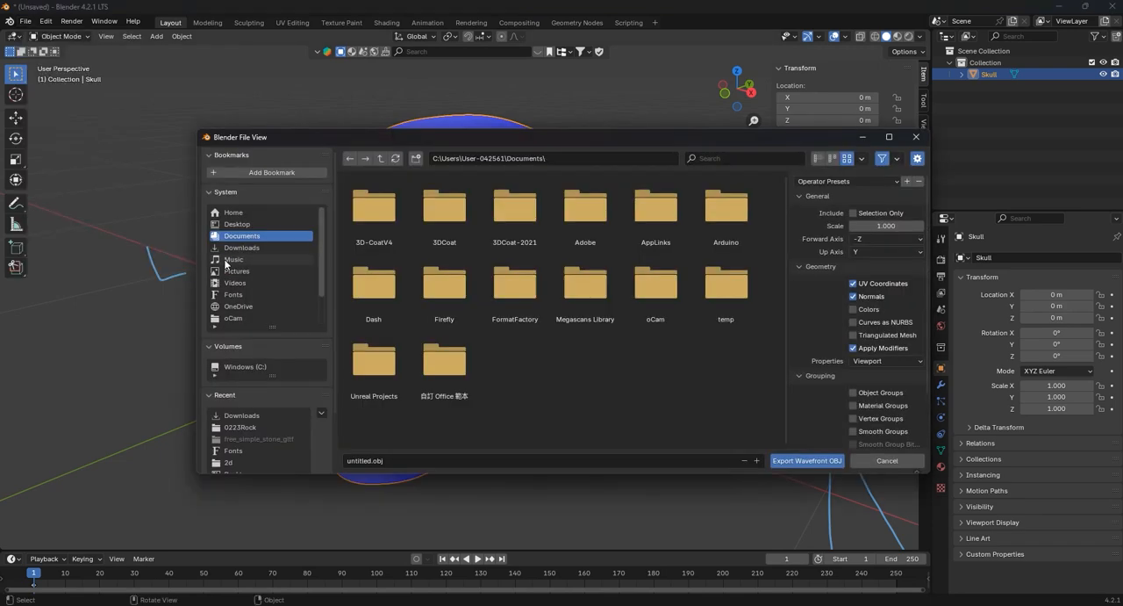
{"action": "left_click", "coordinate": [859, 213]}
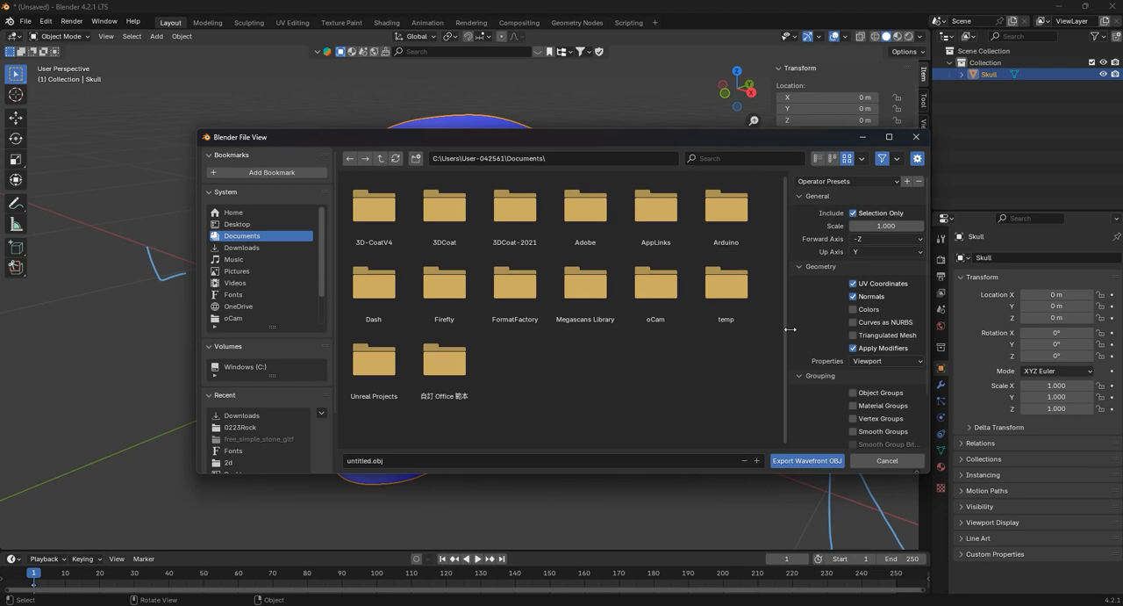
{"action": "left_click", "coordinate": [253, 250]}
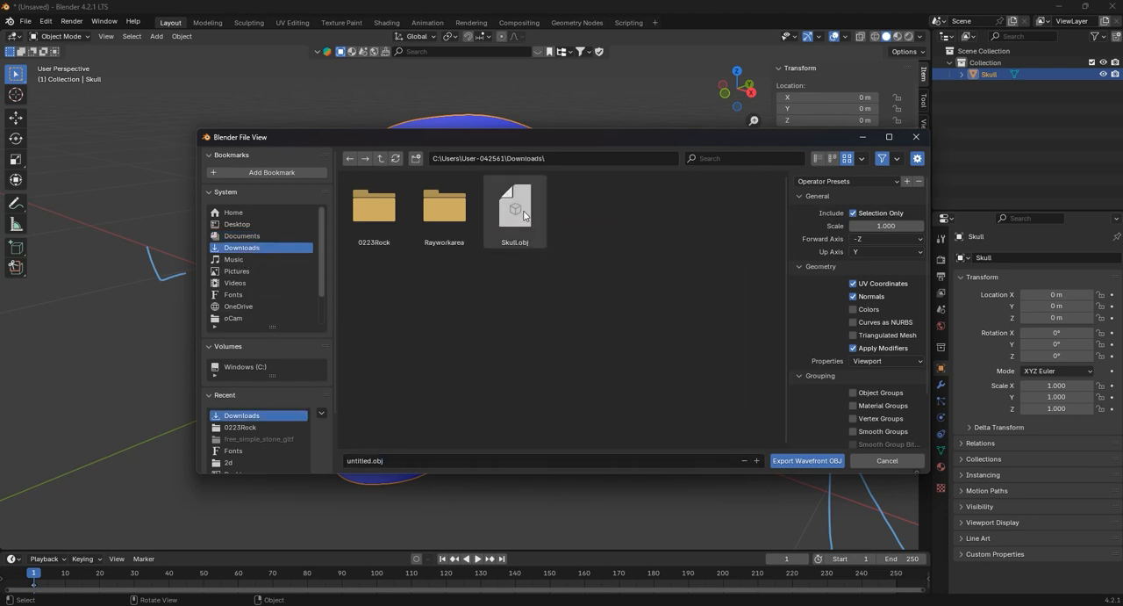
{"action": "double_click", "coordinate": [524, 218]}
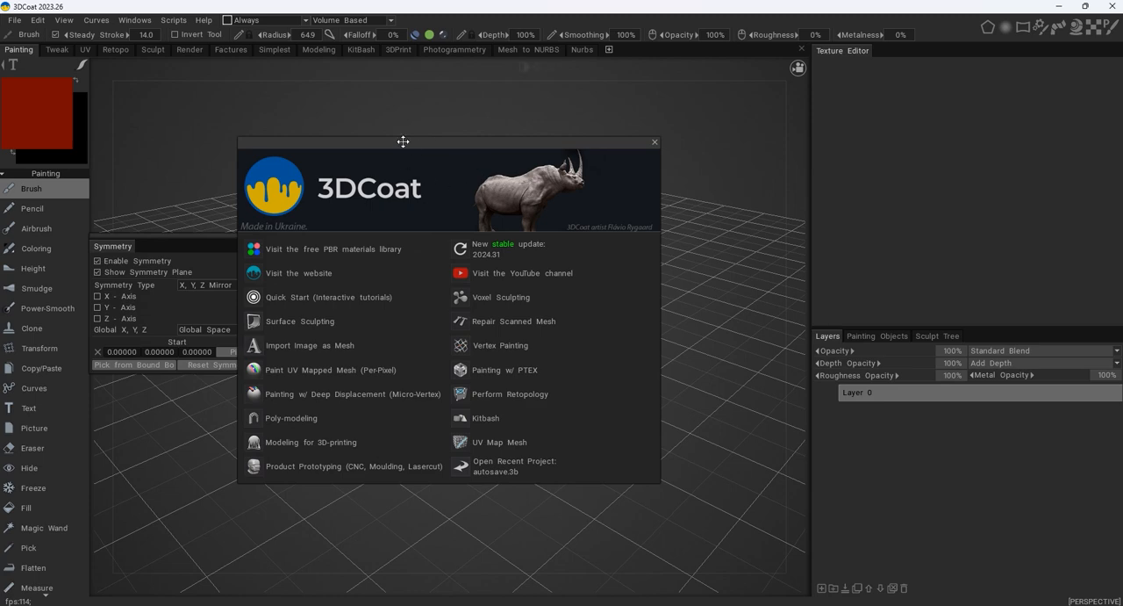
- Switch to 3DCoat, close the welcome window, and look through the workspaces from Tweak to Photogrammetry, dismissing the notices
{"action": "left_click", "coordinate": [655, 143]}
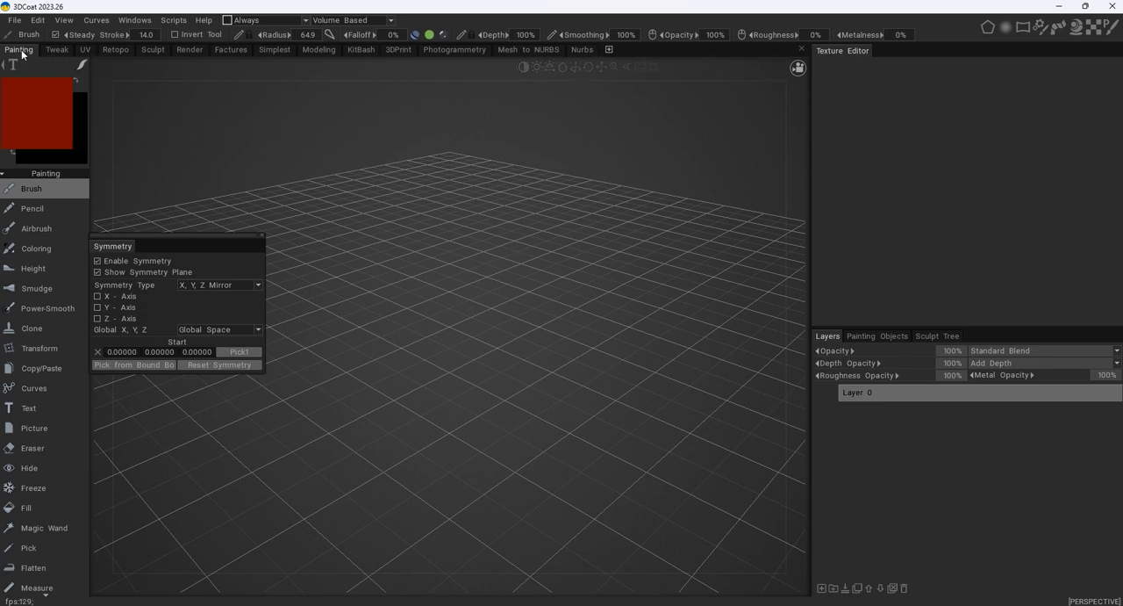
{"action": "left_click", "coordinate": [56, 49]}
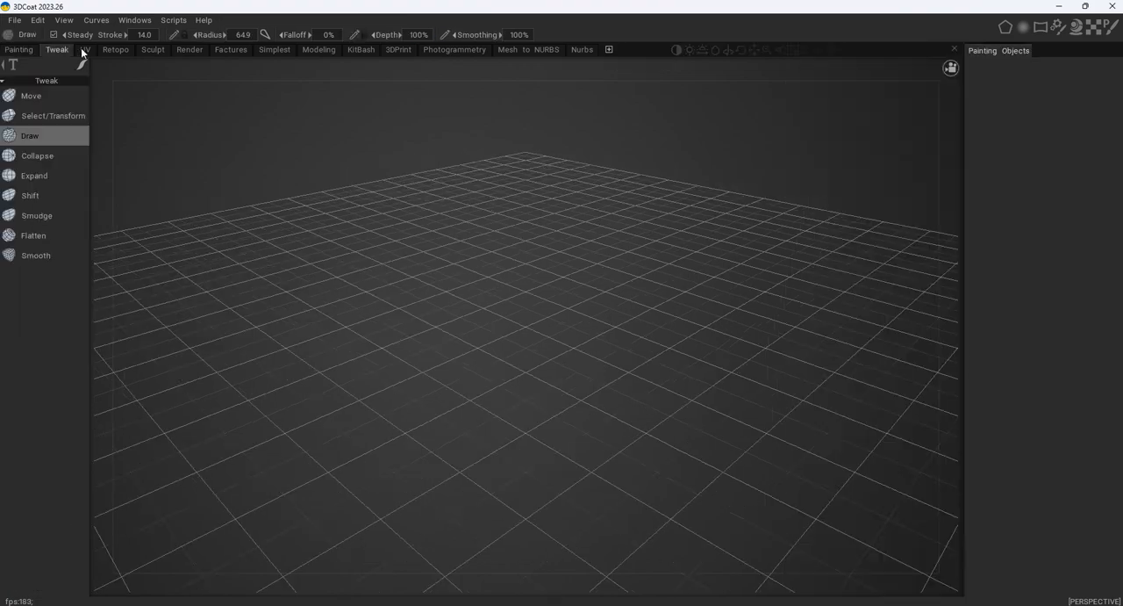
{"action": "left_click", "coordinate": [85, 49]}
{"action": "left_click", "coordinate": [116, 51]}
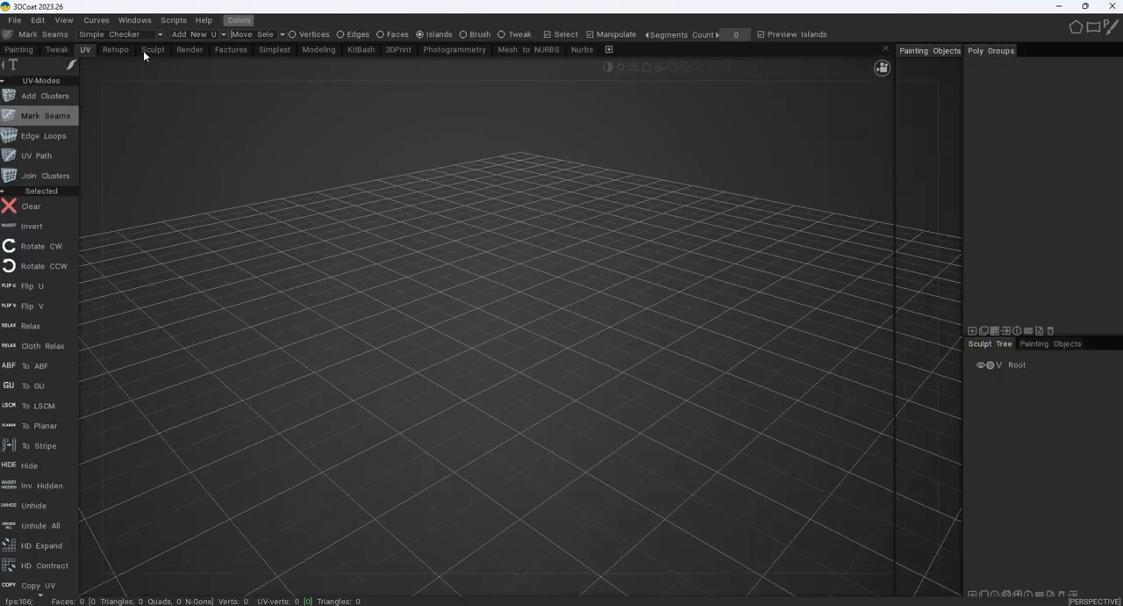
{"action": "left_click", "coordinate": [154, 51]}
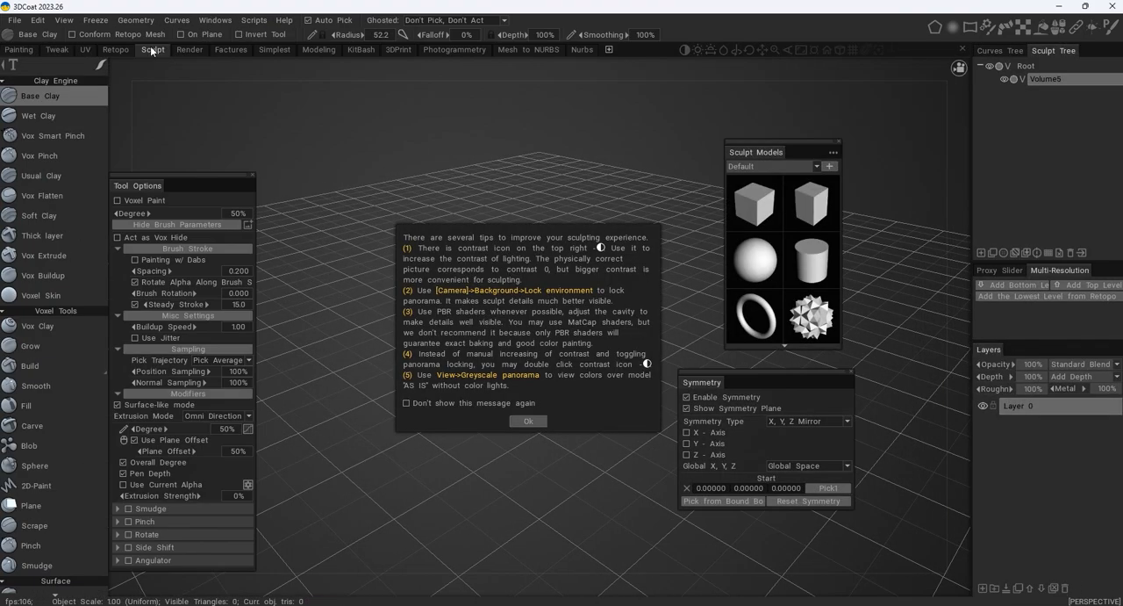
{"action": "left_click", "coordinate": [189, 51]}
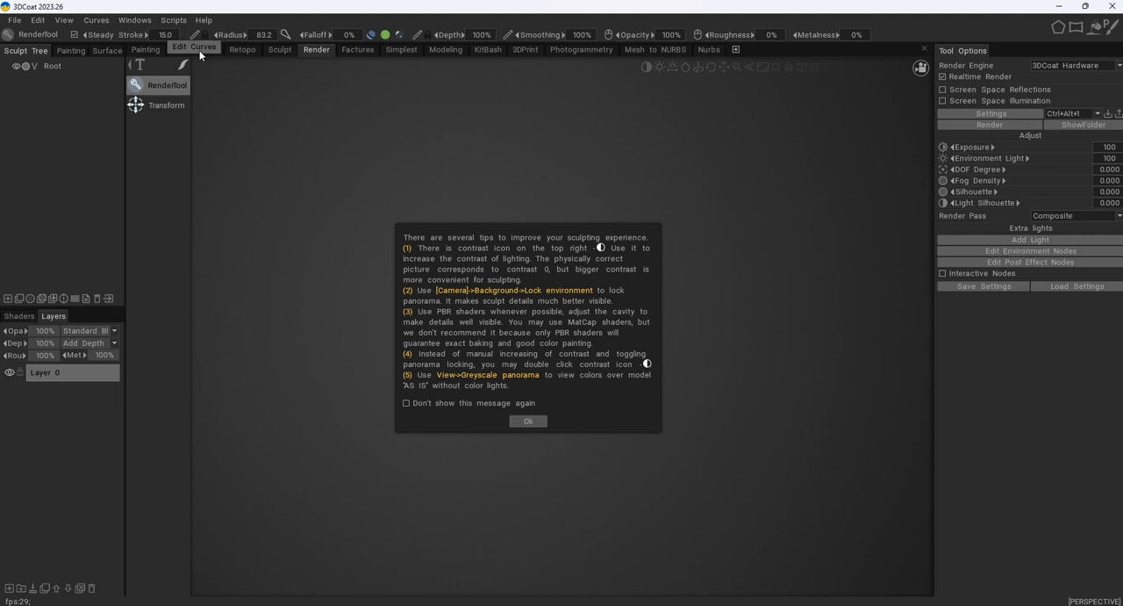
{"action": "left_click", "coordinate": [251, 52]}
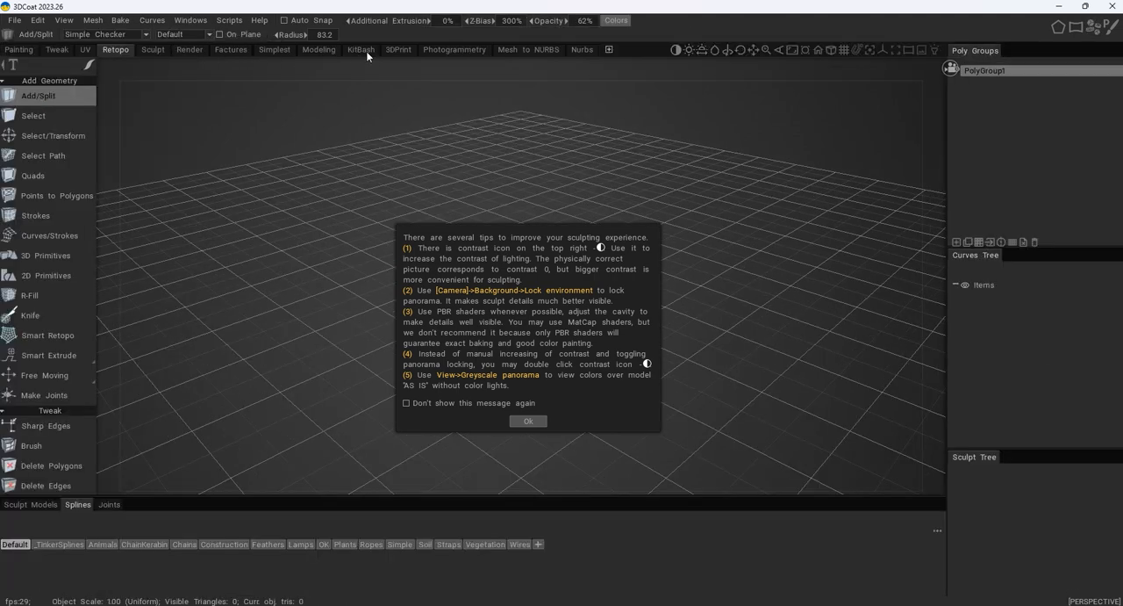
{"action": "left_click", "coordinate": [454, 50]}
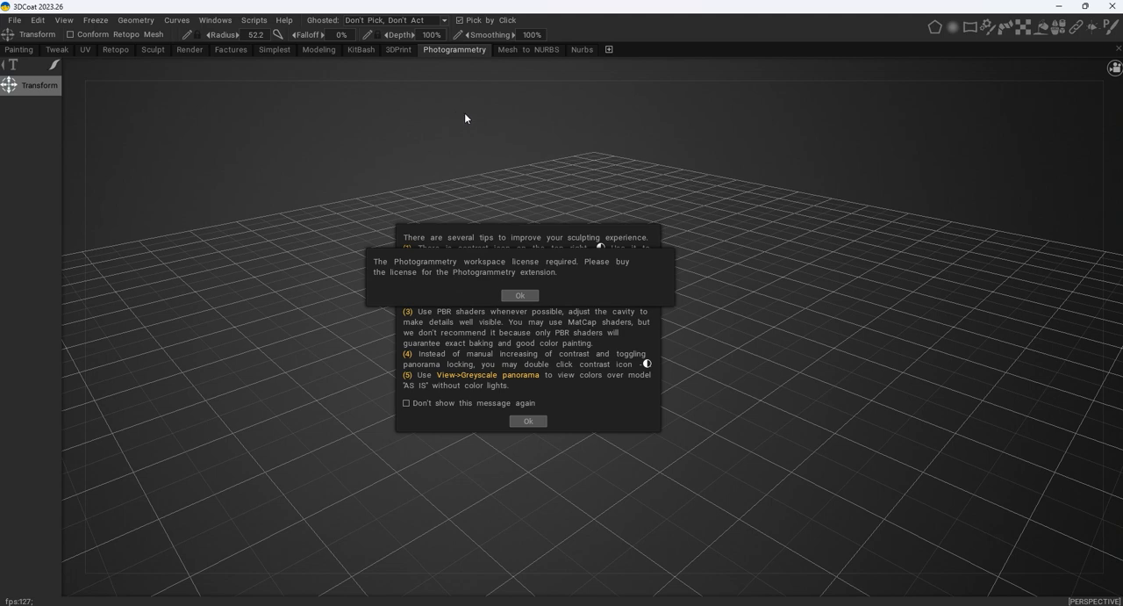
{"action": "left_click", "coordinate": [521, 296]}
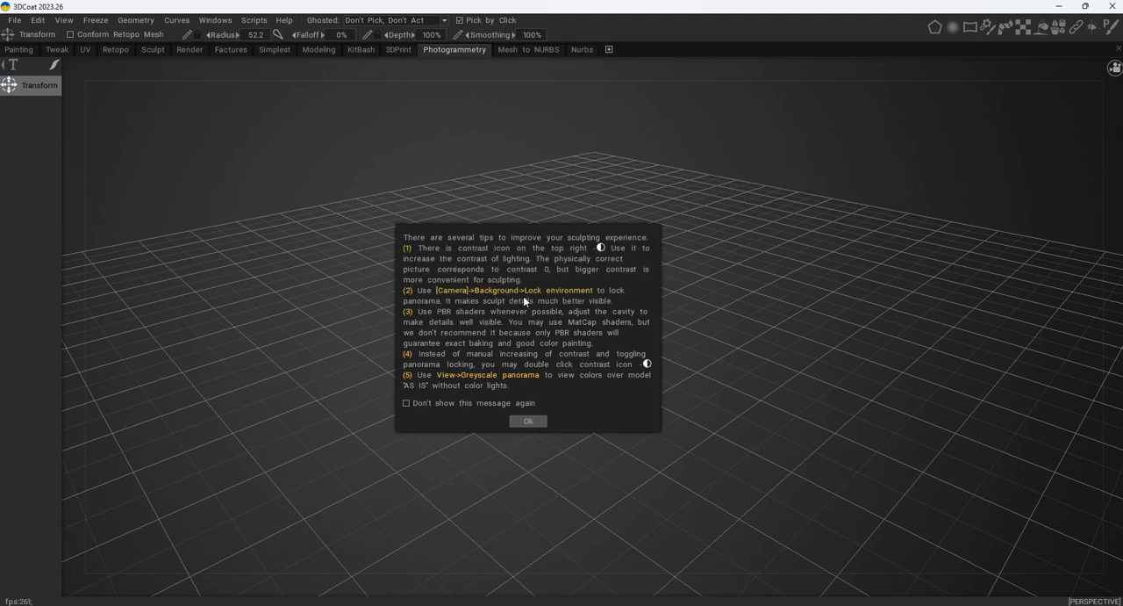
{"action": "left_click", "coordinate": [531, 424]}
{"action": "left_click", "coordinate": [588, 418]}
{"action": "left_click", "coordinate": [535, 422]}
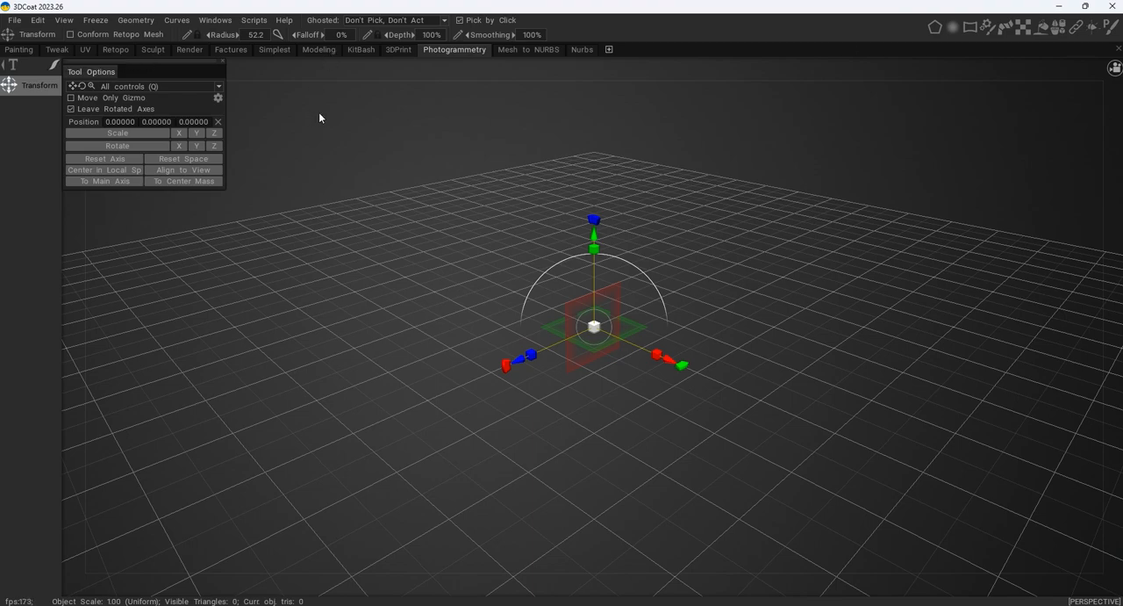
- Revisit the Painting, Retopo and Render workspaces, settle on the Sculpt workspace, and widen its Sculpt Tree area
{"action": "left_click", "coordinate": [20, 50]}
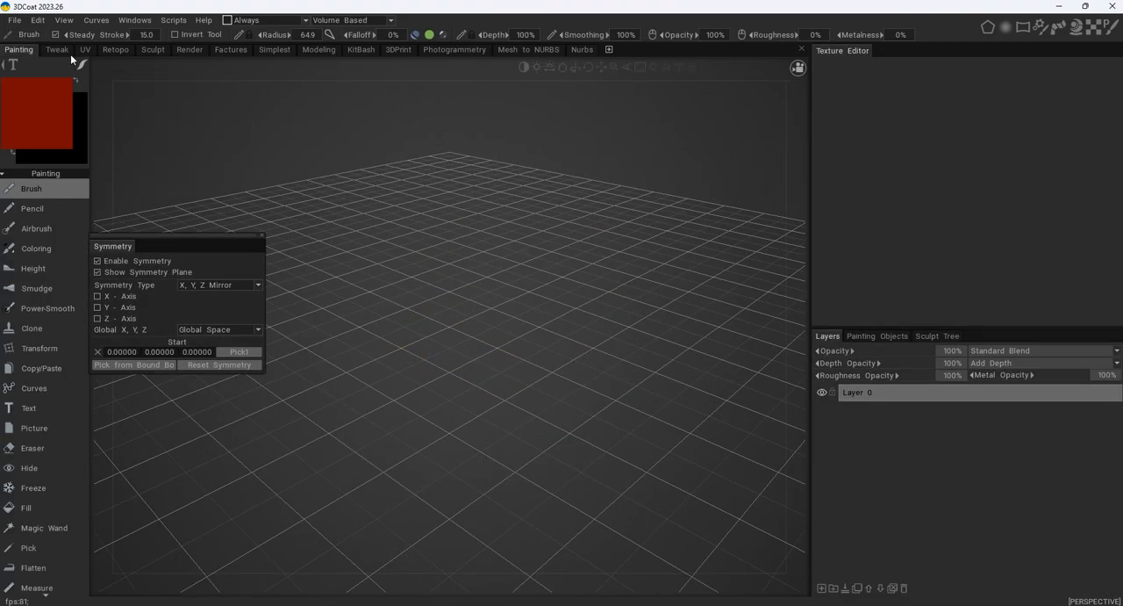
{"action": "left_click", "coordinate": [154, 49]}
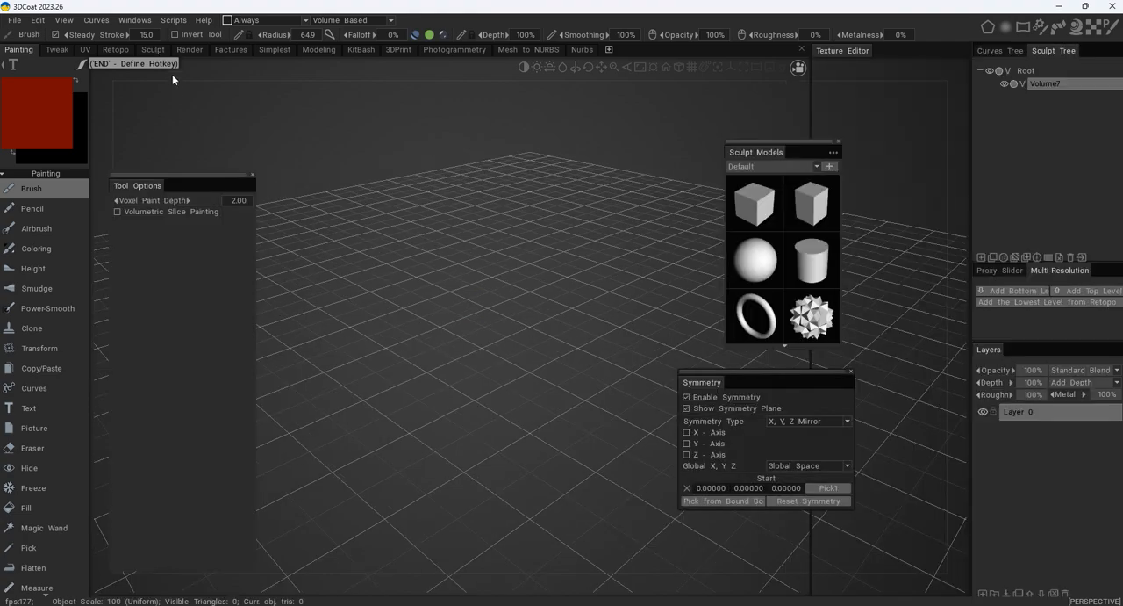
{"action": "left_click", "coordinate": [116, 49]}
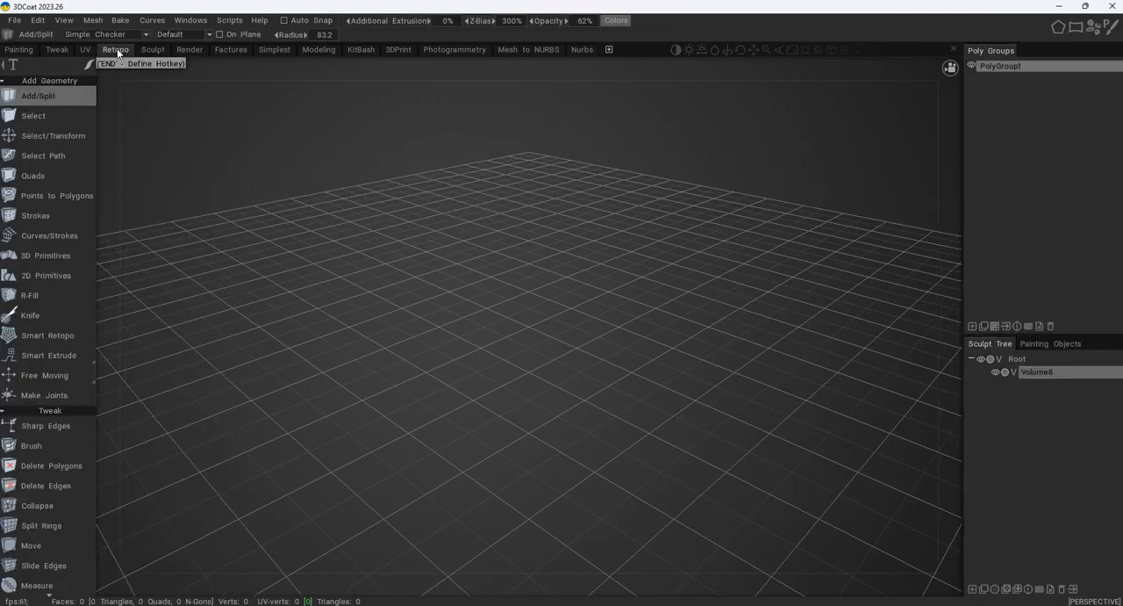
{"action": "left_click", "coordinate": [189, 51]}
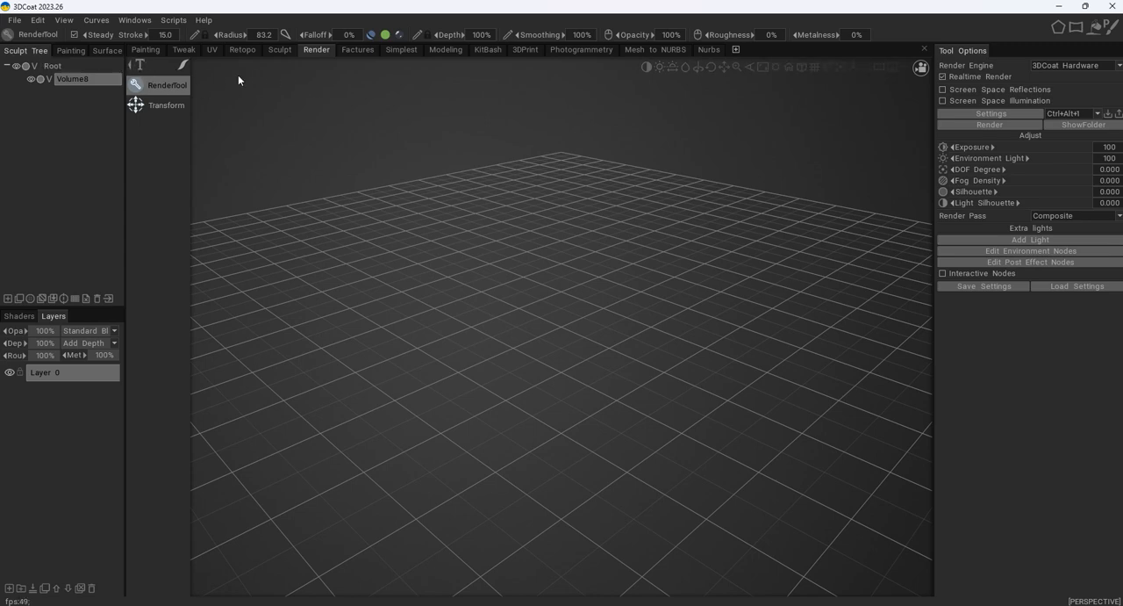
{"action": "left_click", "coordinate": [279, 50]}
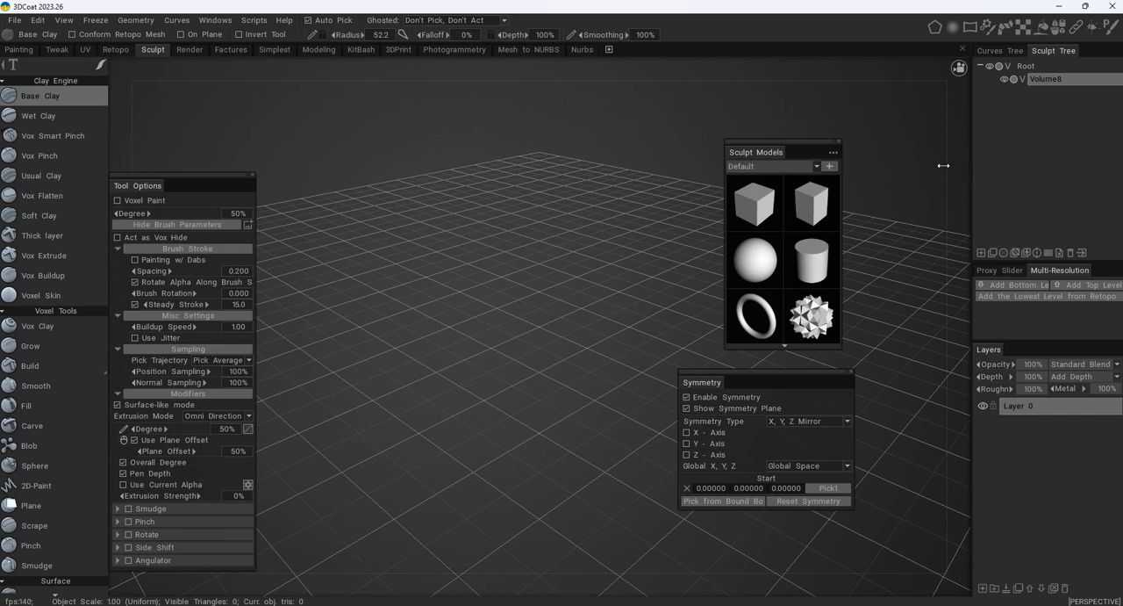
{"action": "left_click_drag", "start_coordinate": [943, 165], "coordinate": [867, 157]}
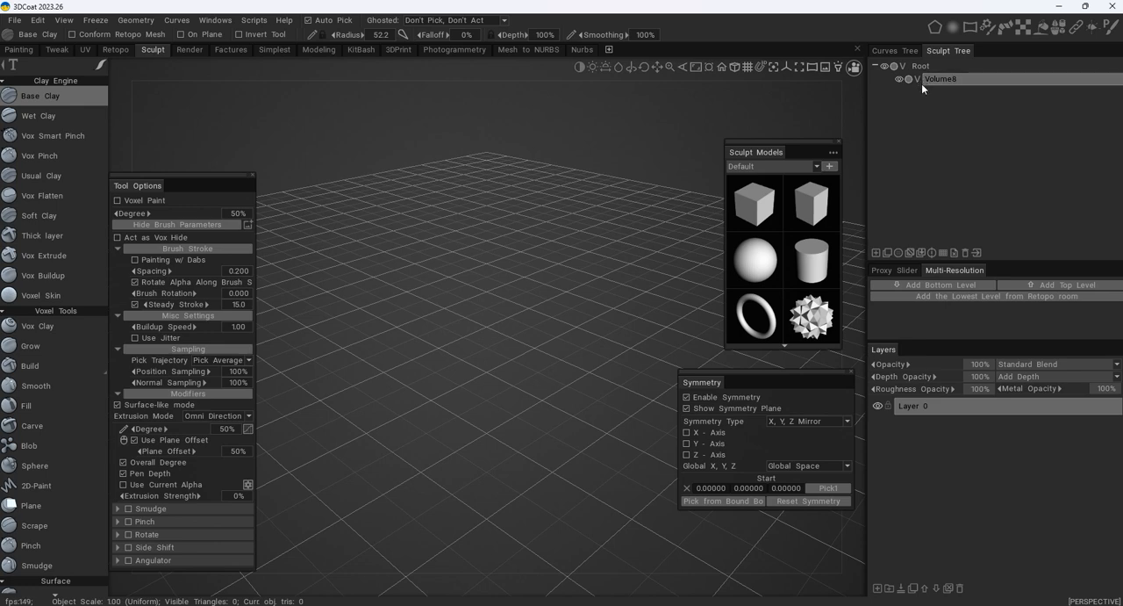
- Import Skull.obj from the Downloads folder as a mesh for voxelization
{"action": "left_click", "coordinate": [16, 20]}
{"action": "mouse_move", "coordinate": [79, 157]}
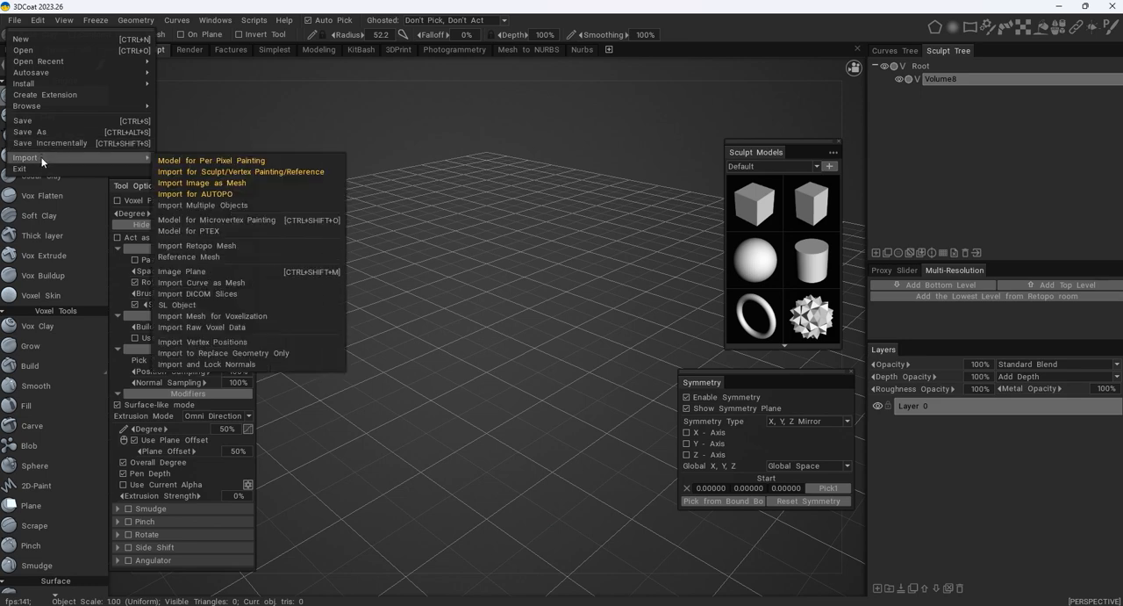
{"action": "left_click", "coordinate": [254, 316]}
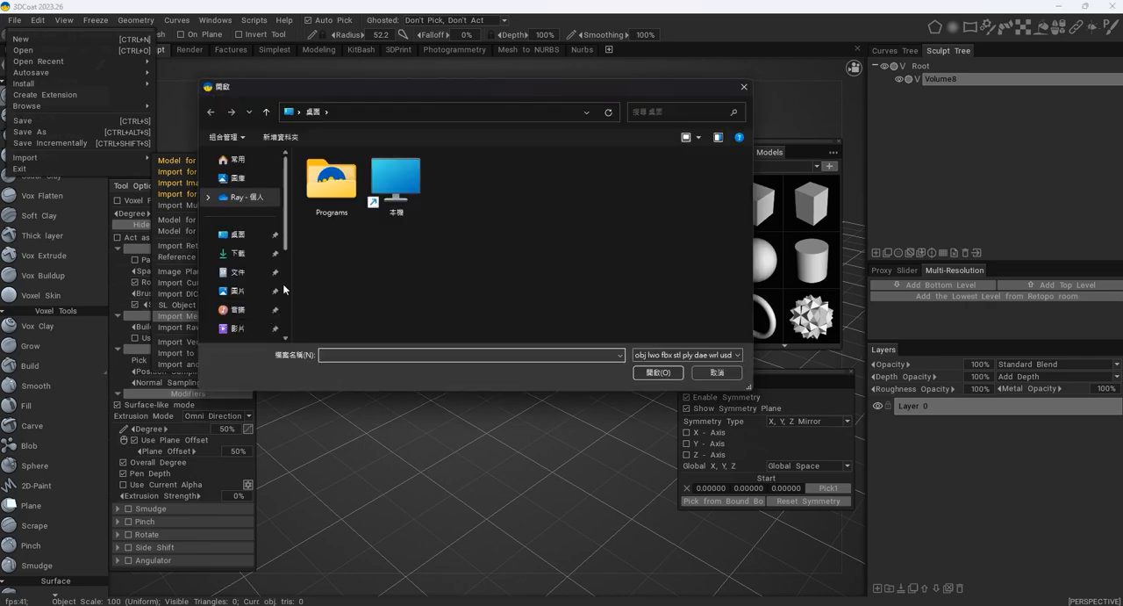
{"action": "left_click", "coordinate": [250, 254]}
{"action": "scroll", "coordinate": [526, 295], "scroll_direction": "down", "scroll_amount": 1}
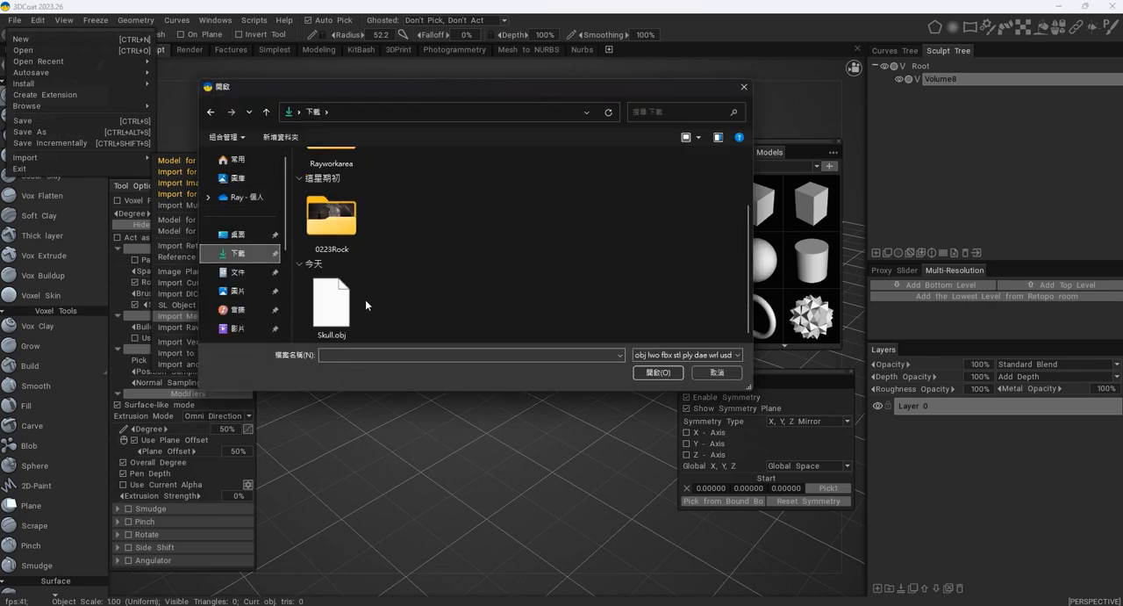
{"action": "double_click", "coordinate": [331, 306]}
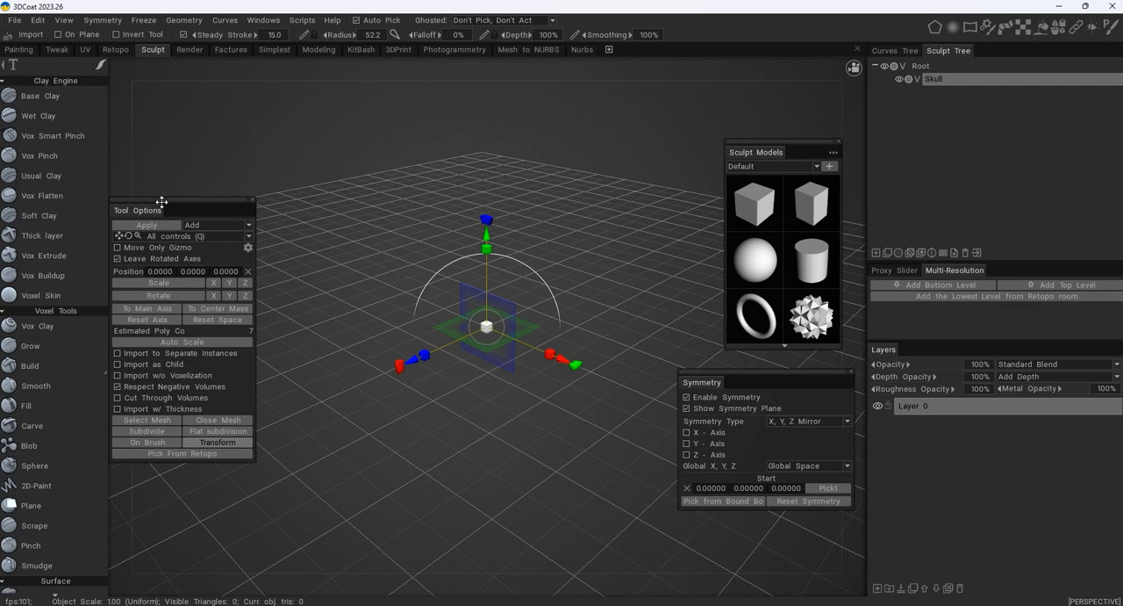
- Auto-scale the imported skull, and enlarge it uniformly to an estimated poly count of about 1.45 million
{"action": "left_click_drag", "start_coordinate": [178, 203], "coordinate": [244, 164]}
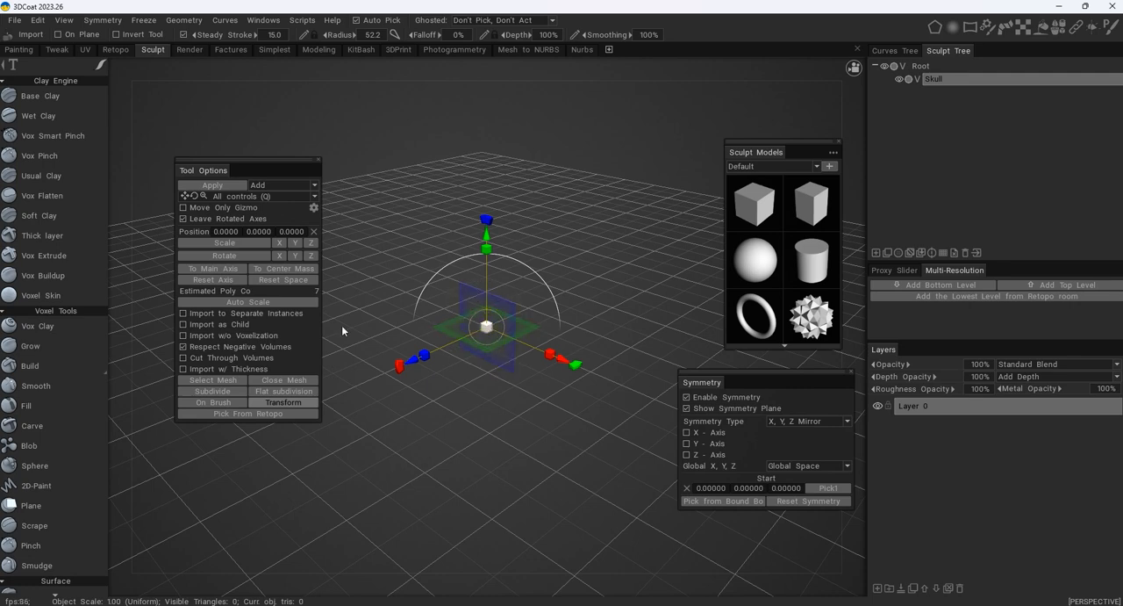
{"action": "left_click", "coordinate": [262, 302]}
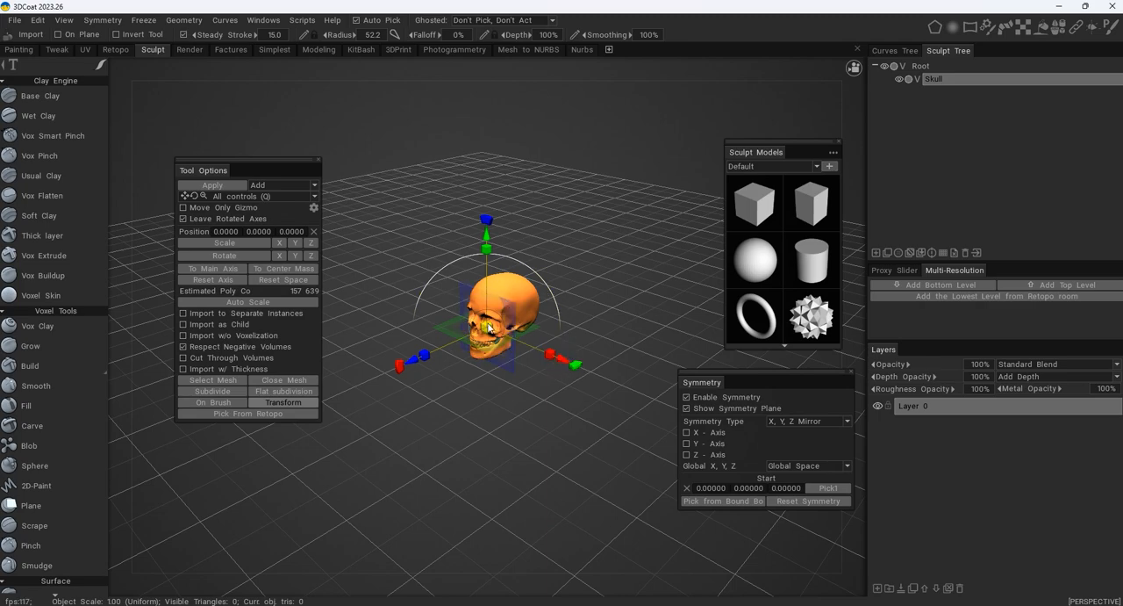
{"action": "left_click_drag", "start_coordinate": [487, 325], "coordinate": [557, 373]}
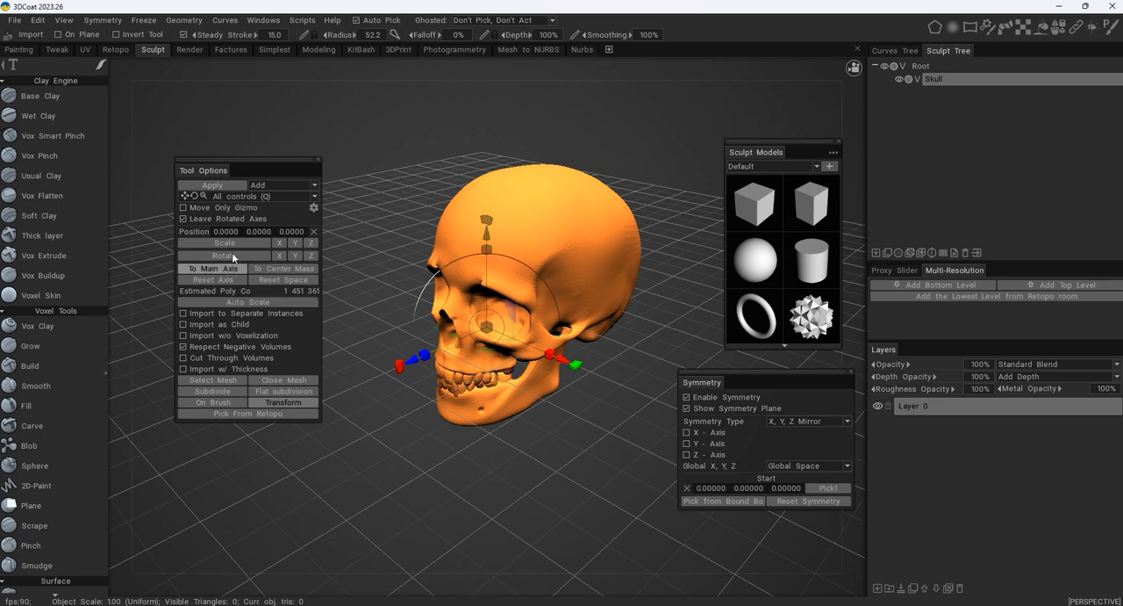
- Apply the skull import, keeping its initial scale and position for export, and inspect the voxel skull up close from the side
{"action": "left_click", "coordinate": [229, 186]}
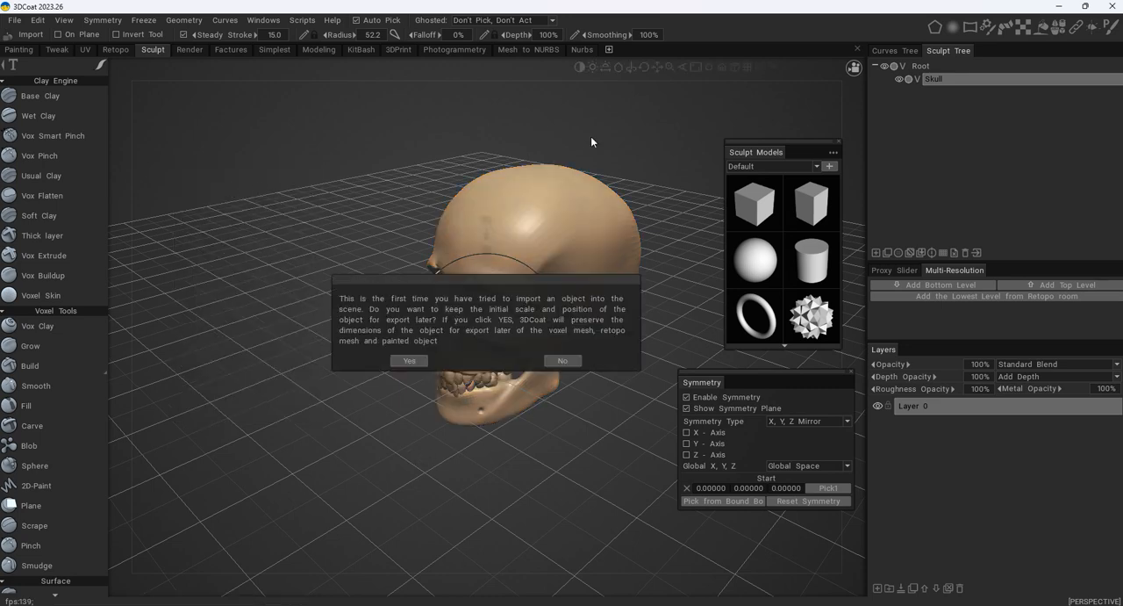
{"action": "left_click", "coordinate": [409, 360]}
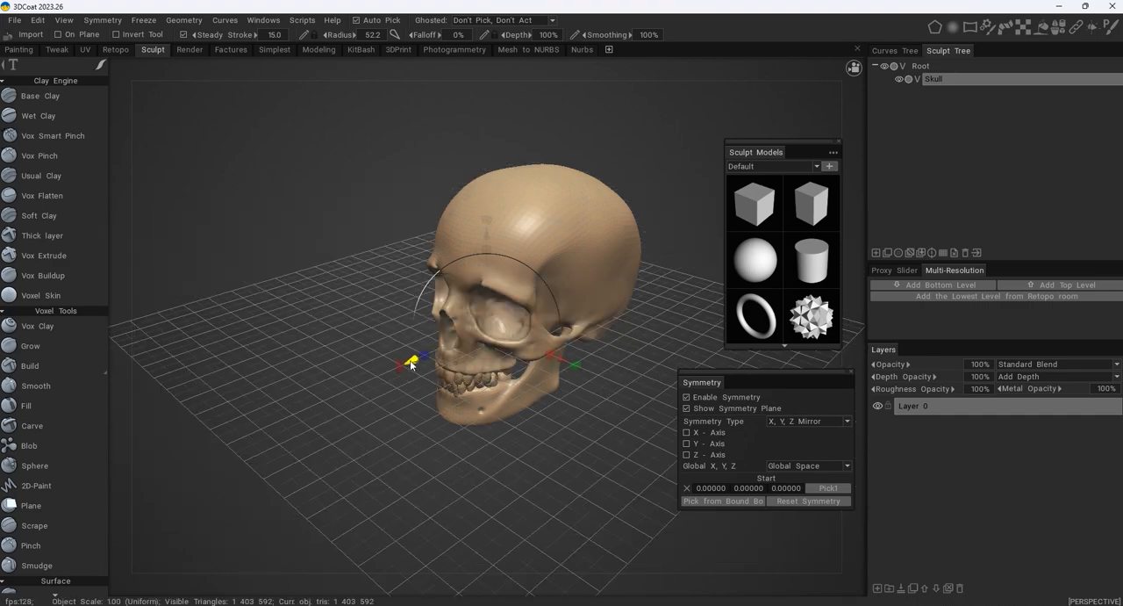
{"action": "mouse_move", "coordinate": [411, 273]}
{"action": "left_mouse_down", "text": "alt"}
{"action": "mouse_move", "coordinate": [591, 222]}
{"action": "mouse_move", "coordinate": [578, 316]}
{"action": "mouse_move", "coordinate": [385, 282]}
{"action": "mouse_move", "coordinate": [433, 245]}
{"action": "mouse_move", "coordinate": [624, 251]}
{"action": "mouse_move", "coordinate": [418, 258]}
{"action": "left_mouse_up", "text": "alt"}
{"action": "right_click_drag", "start_coordinate": [419, 258], "coordinate": [457, 263], "text": "alt"}
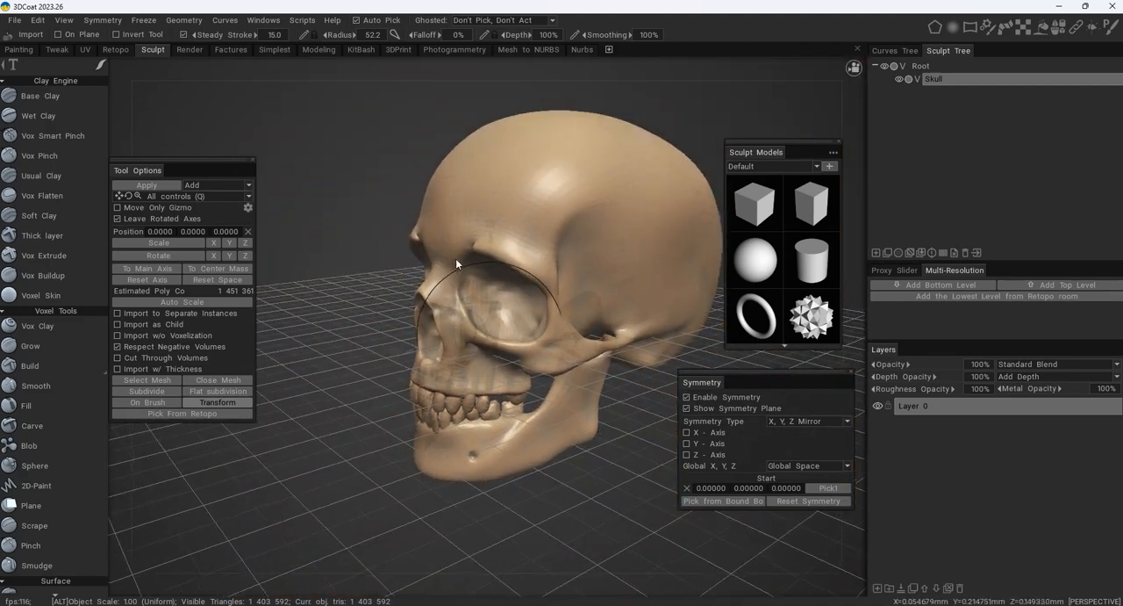
{"action": "left_click_drag", "start_coordinate": [456, 258], "coordinate": [525, 259], "text": "alt"}
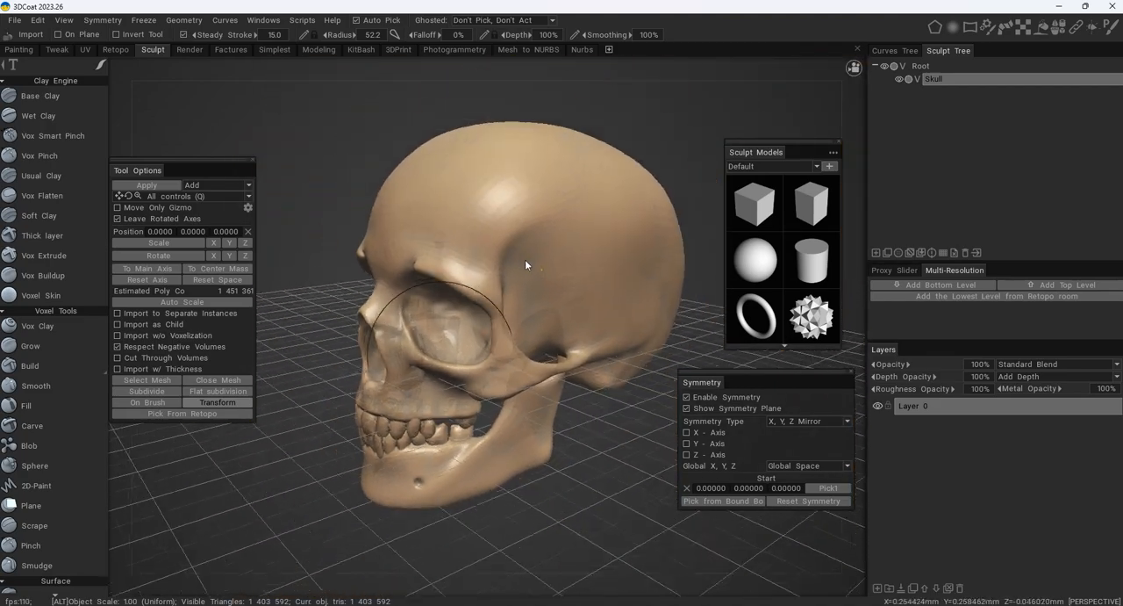
{"action": "right_click_drag", "start_coordinate": [525, 259], "coordinate": [556, 255], "text": "alt"}
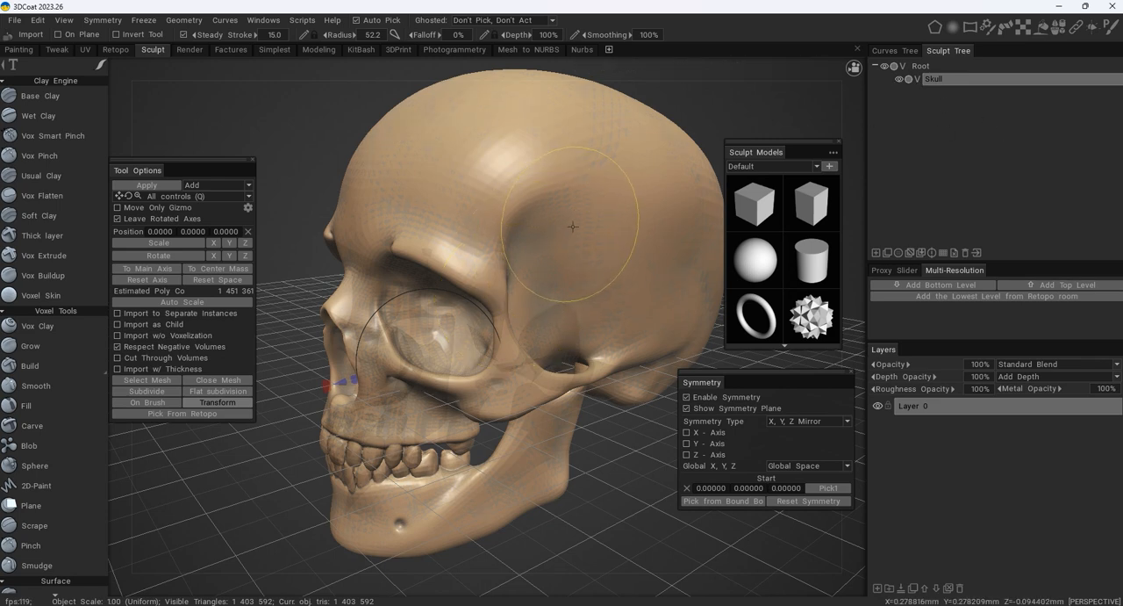
- Convert the Skull volume to surface mode and back to voxels, with a required poly count of 1 822 838 and Auto close holes enabled
{"action": "left_click", "coordinate": [918, 79]}
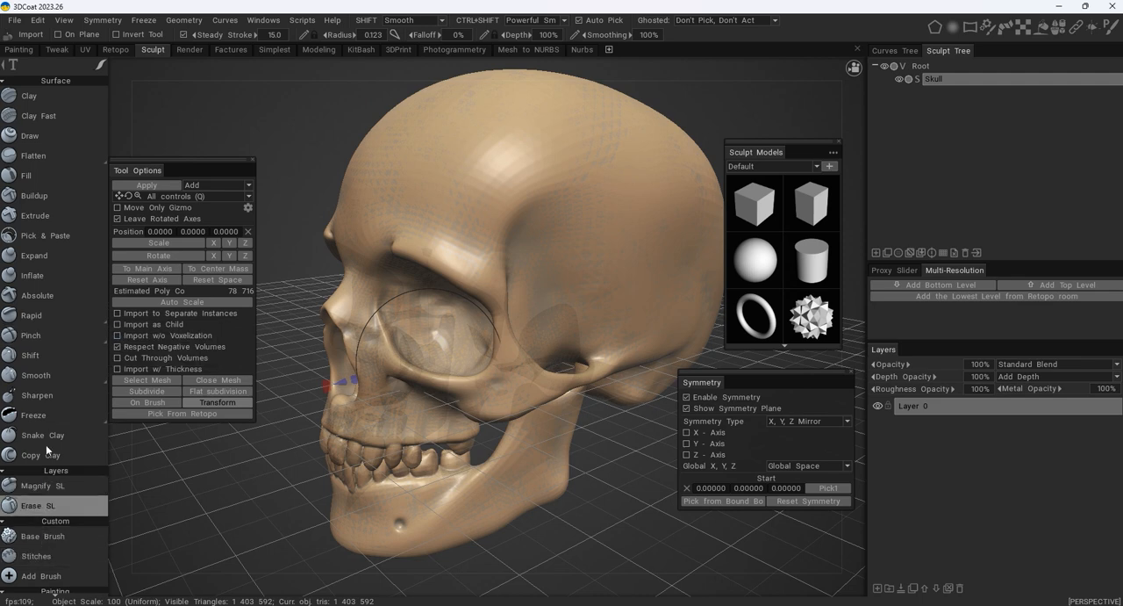
{"action": "left_click", "coordinate": [917, 79]}
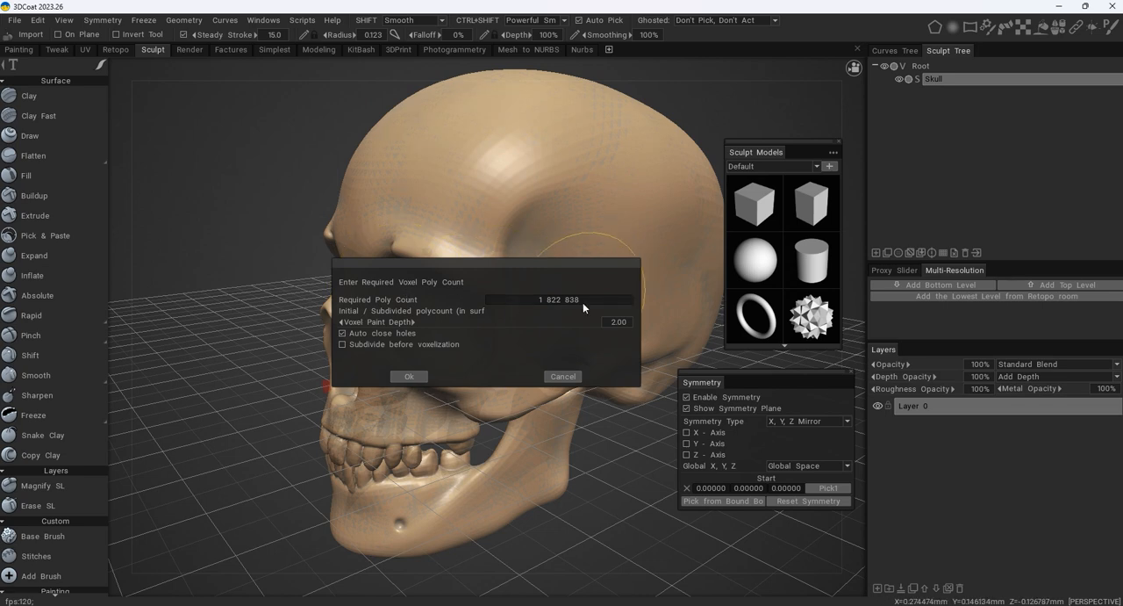
{"action": "left_click", "coordinate": [410, 375]}
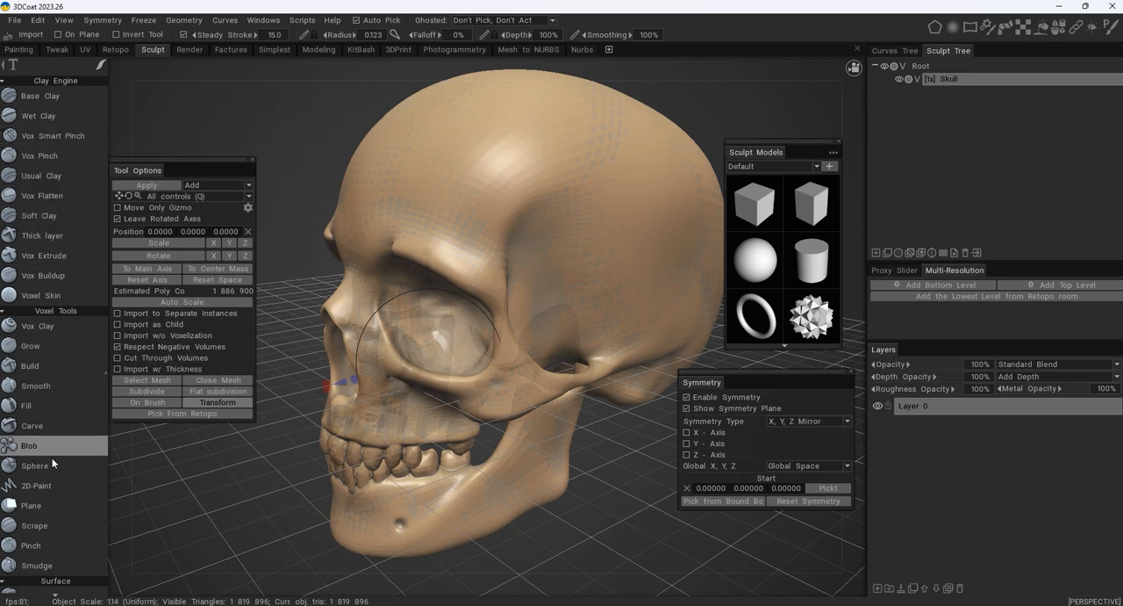
{"action": "scroll", "coordinate": [54, 473], "scroll_direction": "down", "scroll_amount": 3}
{"action": "scroll", "coordinate": [56, 489], "scroll_direction": "down", "scroll_amount": 7}
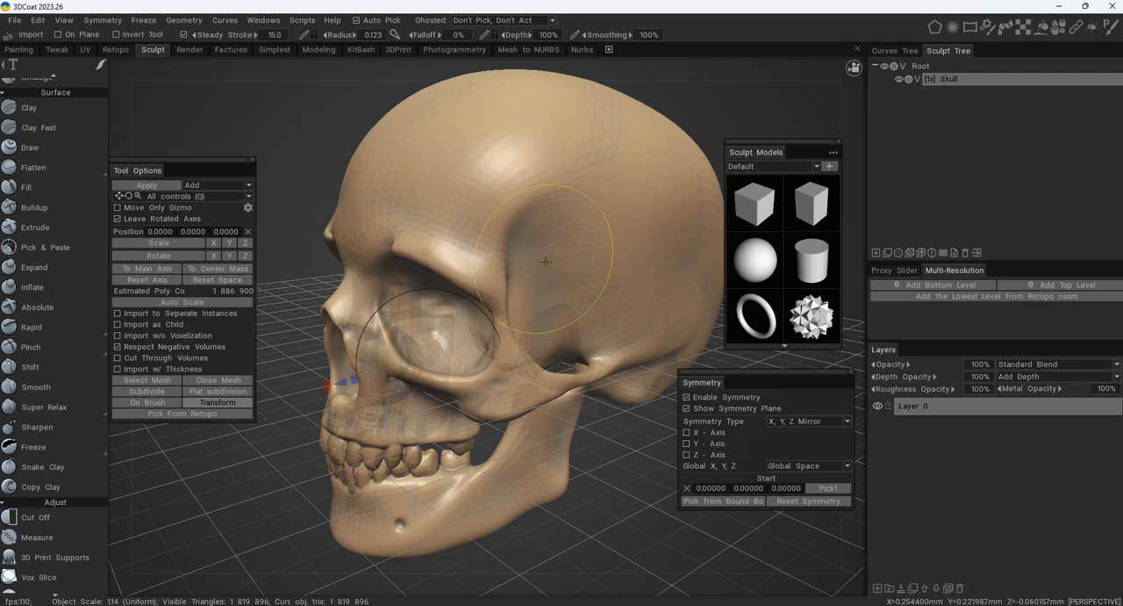
- Check the re-voxelized skull from the front and at an angle, and move the Symmetry window lower, below the Sculpt Models window
{"action": "left_click_drag", "start_coordinate": [437, 198], "coordinate": [544, 216], "text": "alt"}
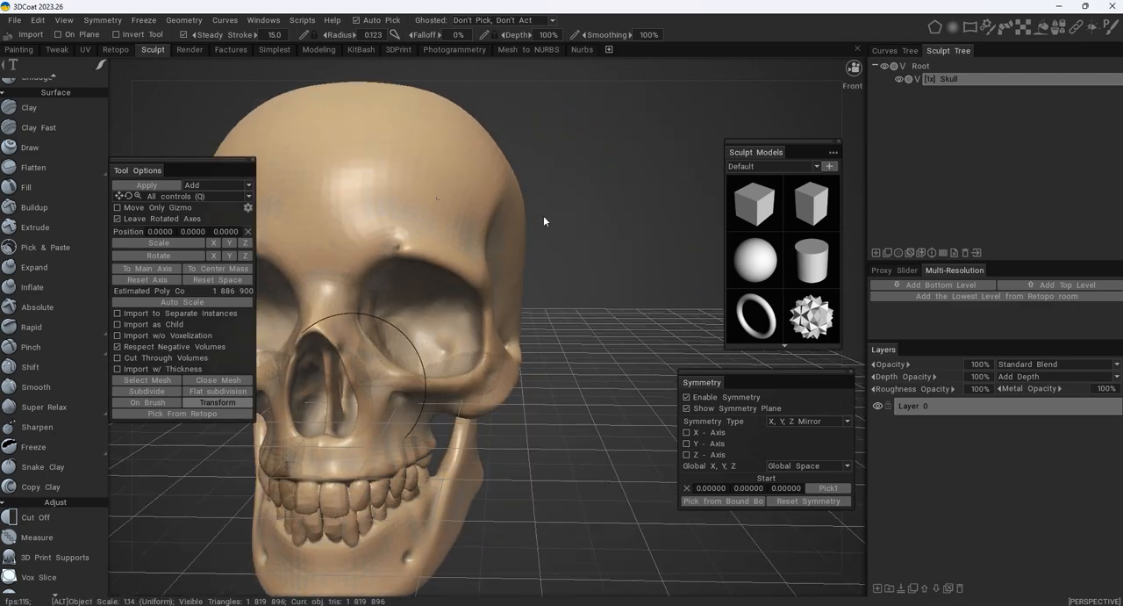
{"action": "middle_click_drag", "start_coordinate": [543, 216], "coordinate": [643, 180], "text": "alt"}
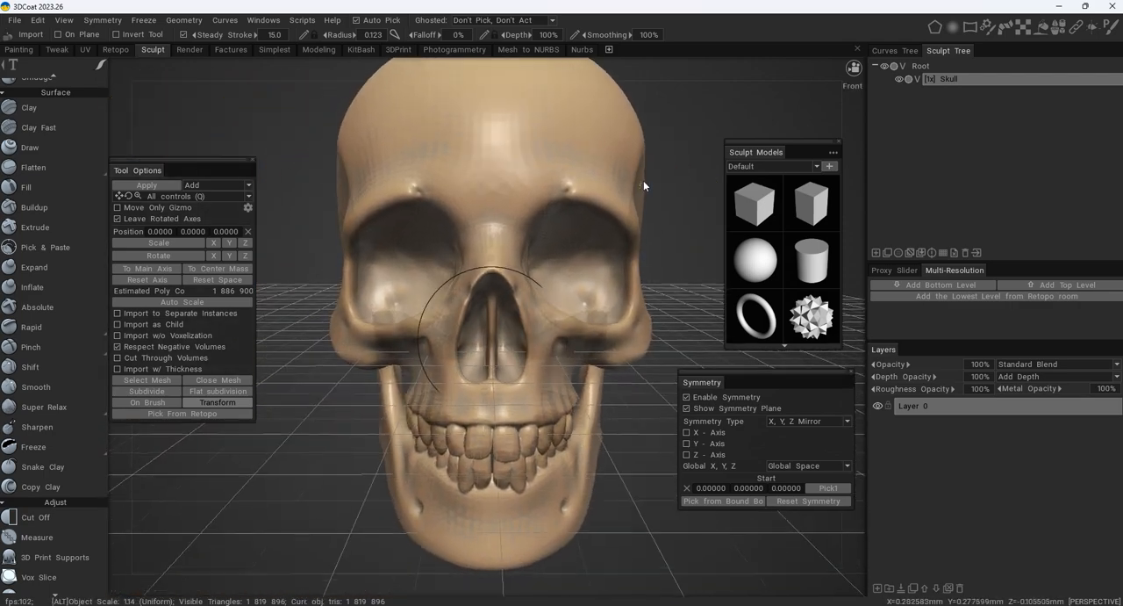
{"action": "right_click_drag", "start_coordinate": [643, 180], "coordinate": [541, 199], "text": "alt"}
{"action": "left_click_drag", "start_coordinate": [601, 203], "coordinate": [572, 214]}
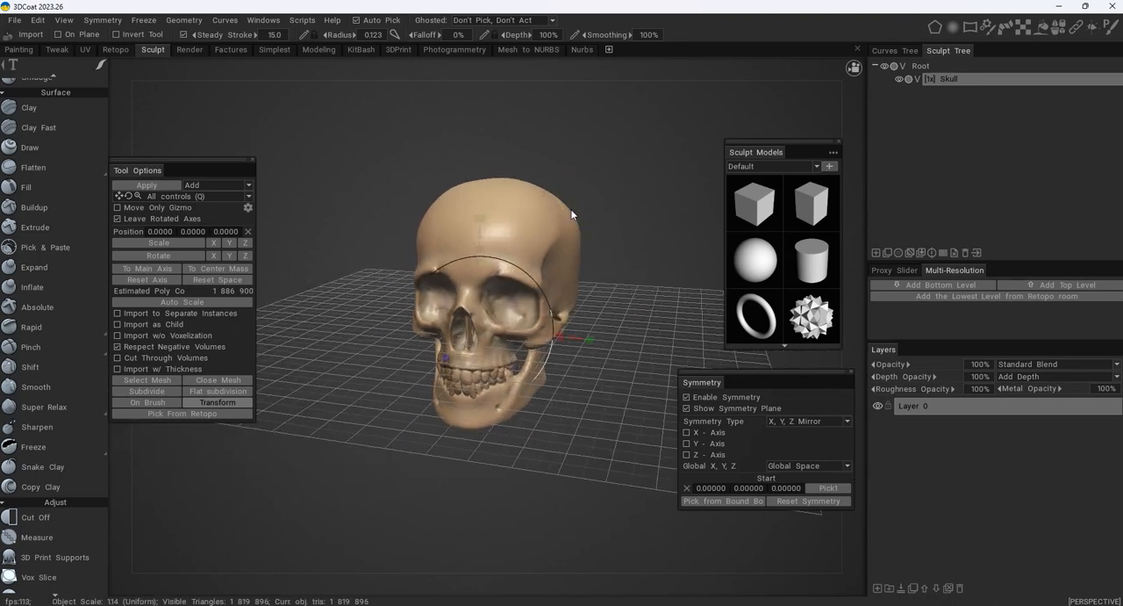
{"action": "left_click_drag", "start_coordinate": [809, 373], "coordinate": [785, 433]}
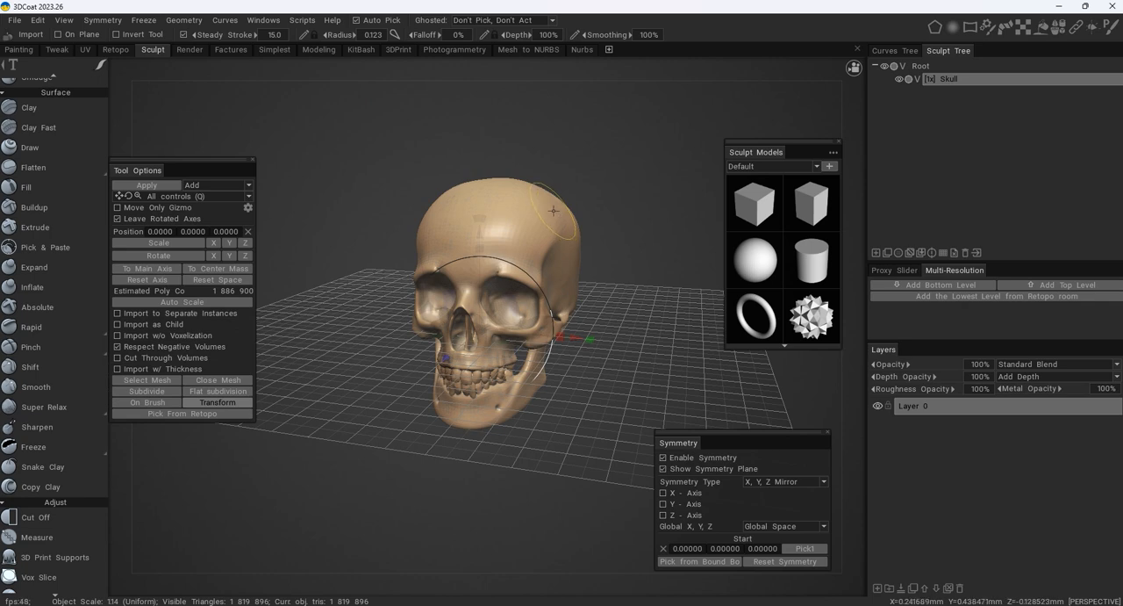
- Choose the Maya preset as the custom camera navigation scheme
{"action": "mouse_move", "coordinate": [858, 85]}
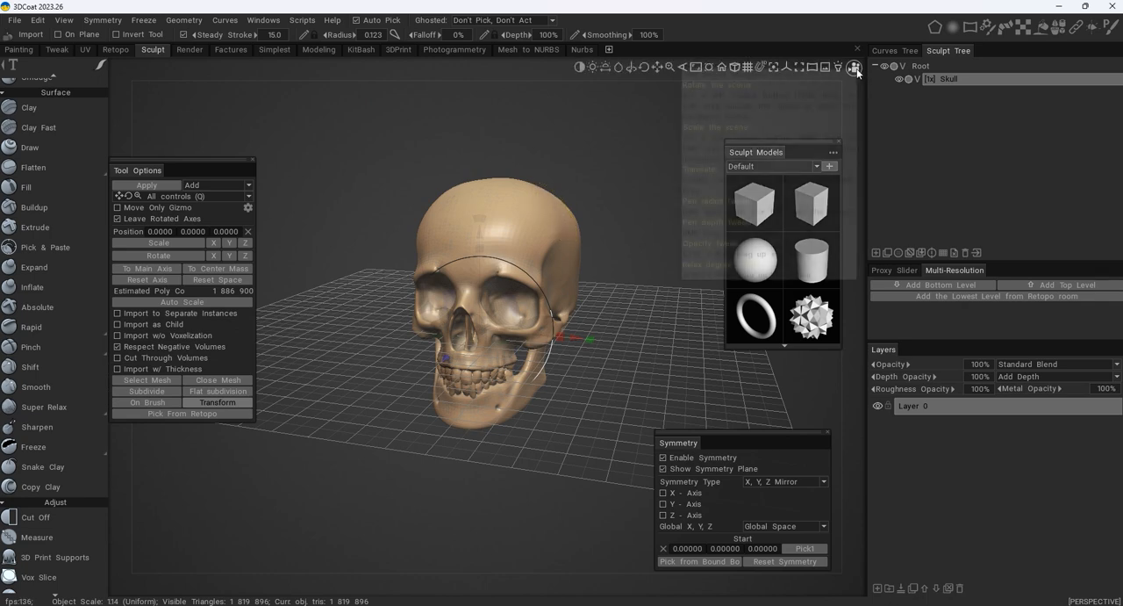
{"action": "mouse_move", "coordinate": [838, 69]}
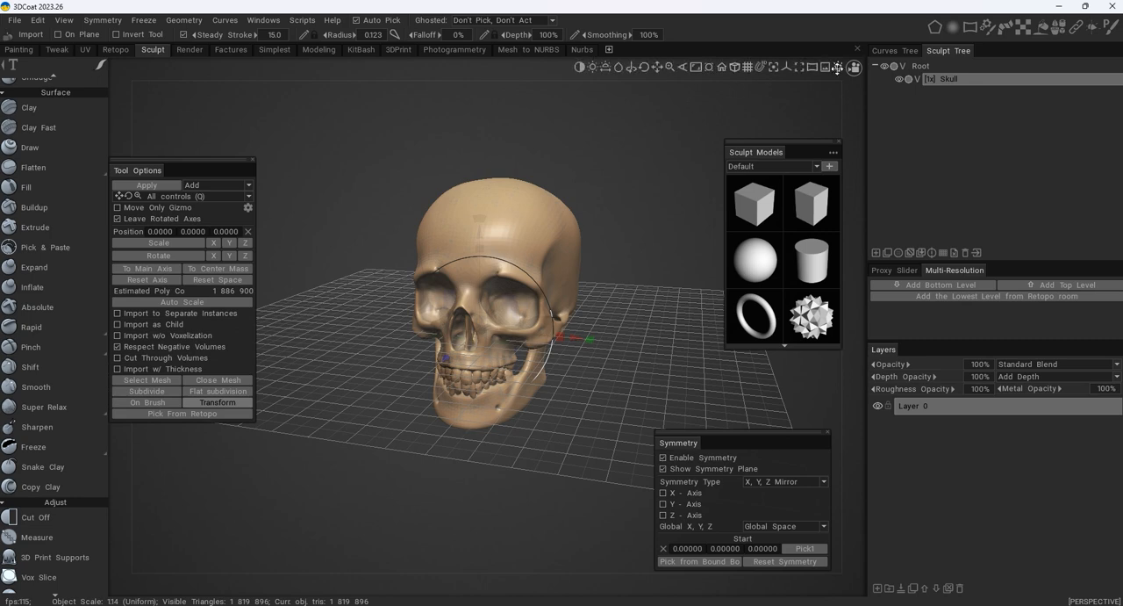
{"action": "left_click", "coordinate": [854, 70]}
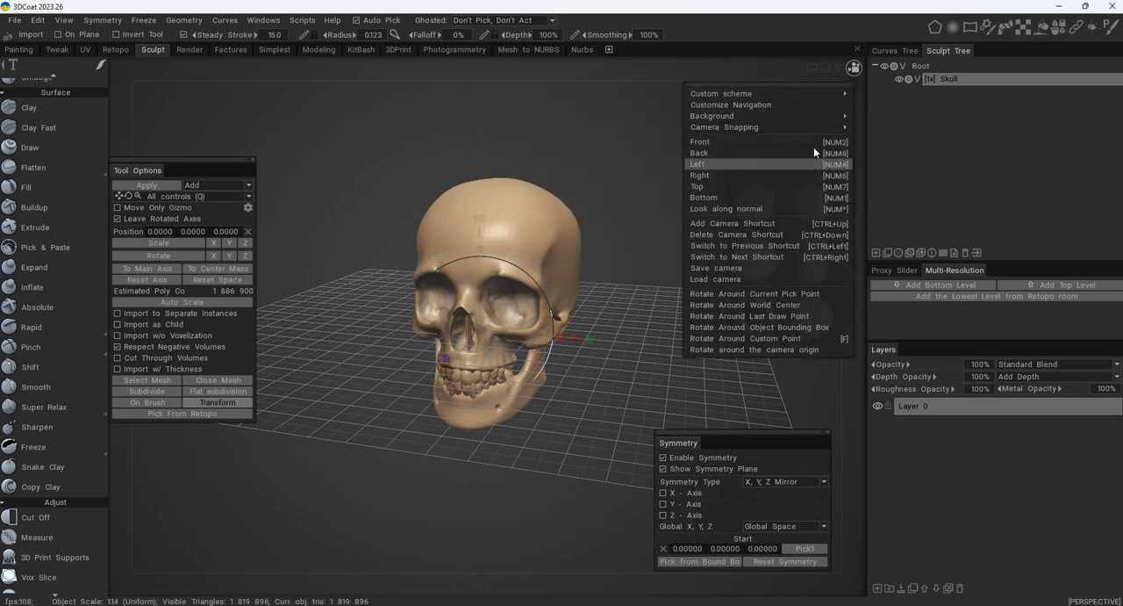
{"action": "mouse_move", "coordinate": [807, 94]}
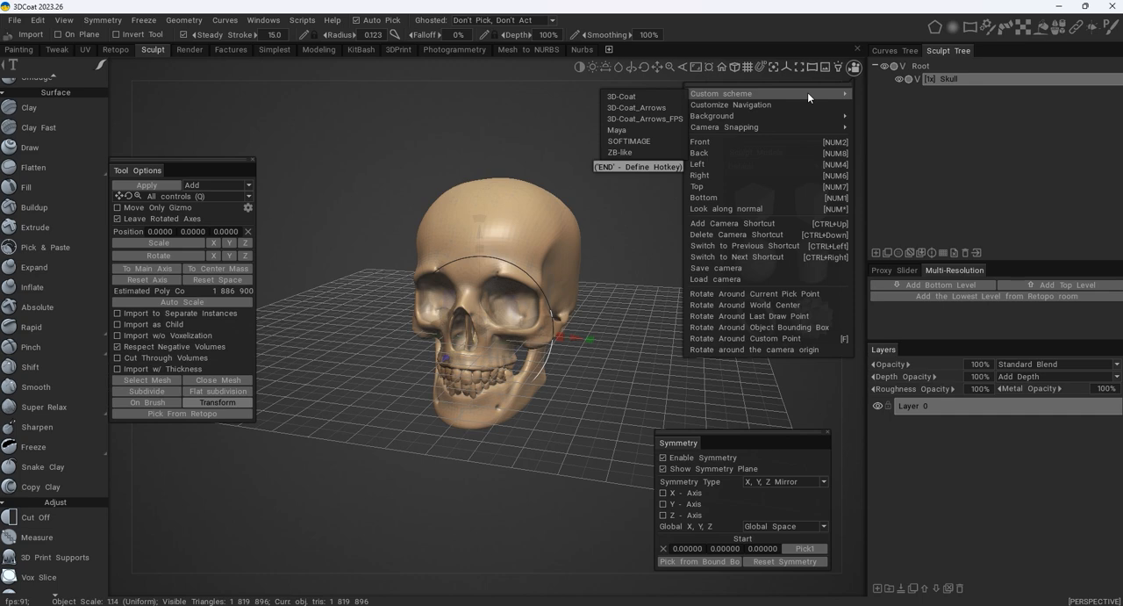
{"action": "left_click", "coordinate": [660, 134]}
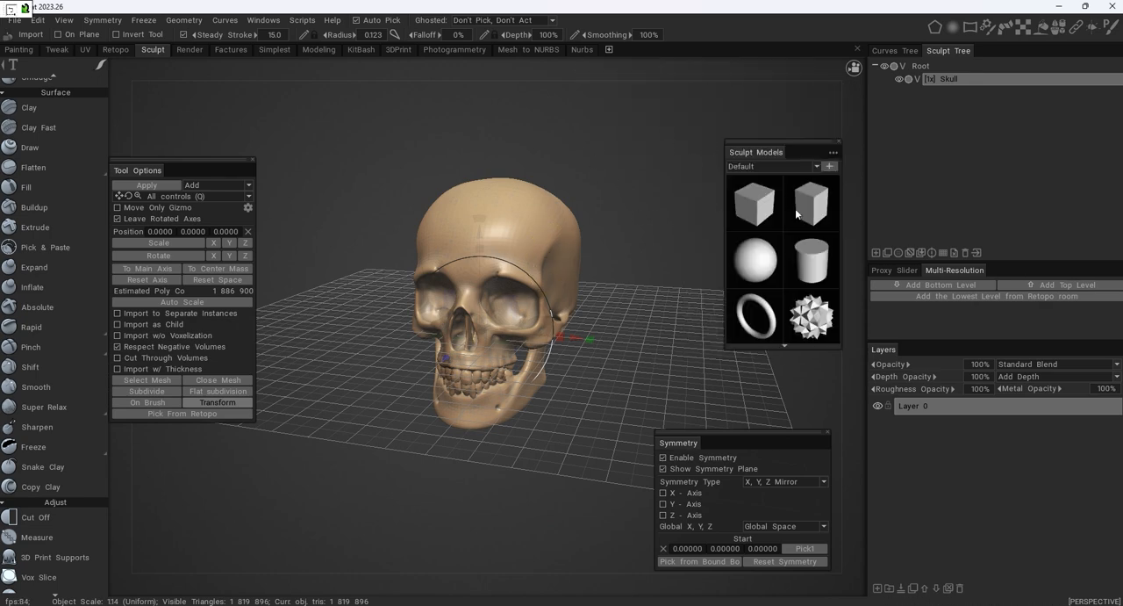
{"action": "left_click", "coordinate": [853, 67]}
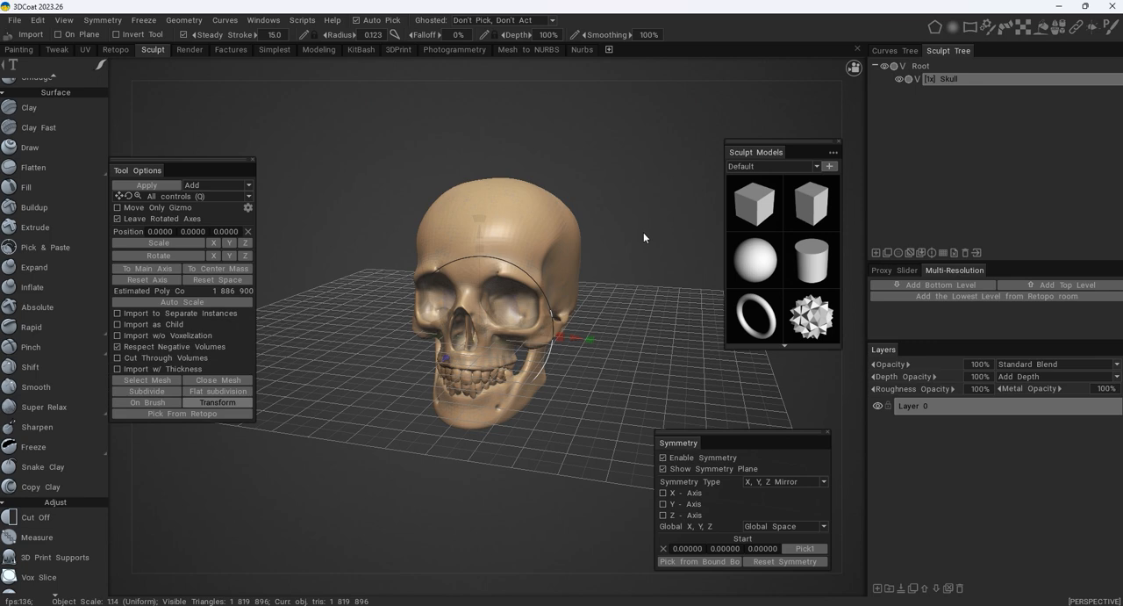
- Toggle the viewport grid off and back on, and turn on the display of the coordinate axes
{"action": "mouse_move", "coordinate": [720, 101]}
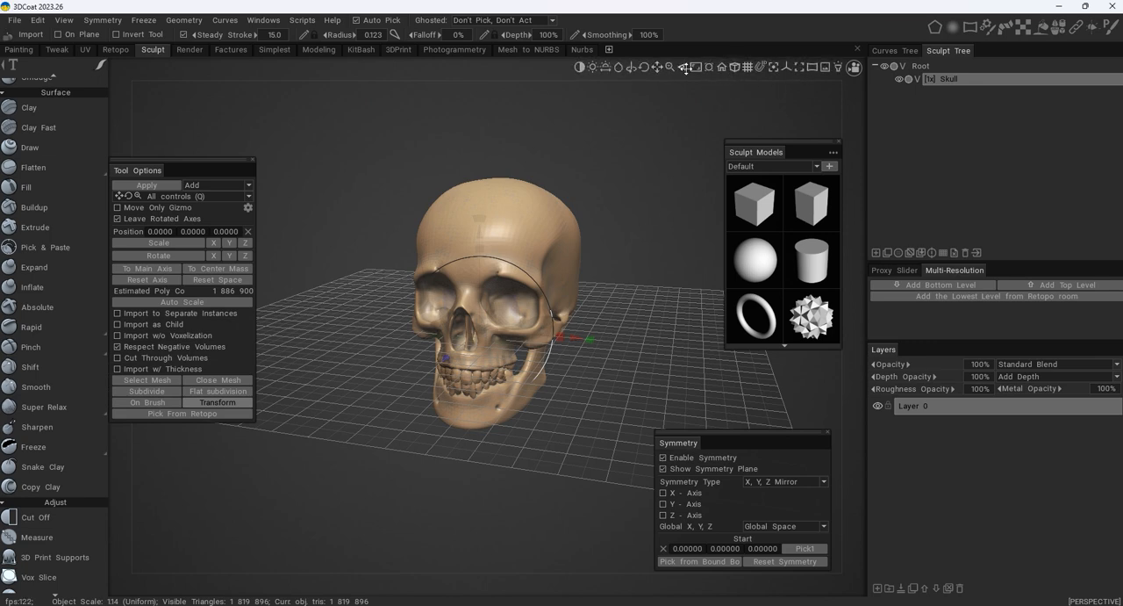
{"action": "left_click", "coordinate": [748, 67]}
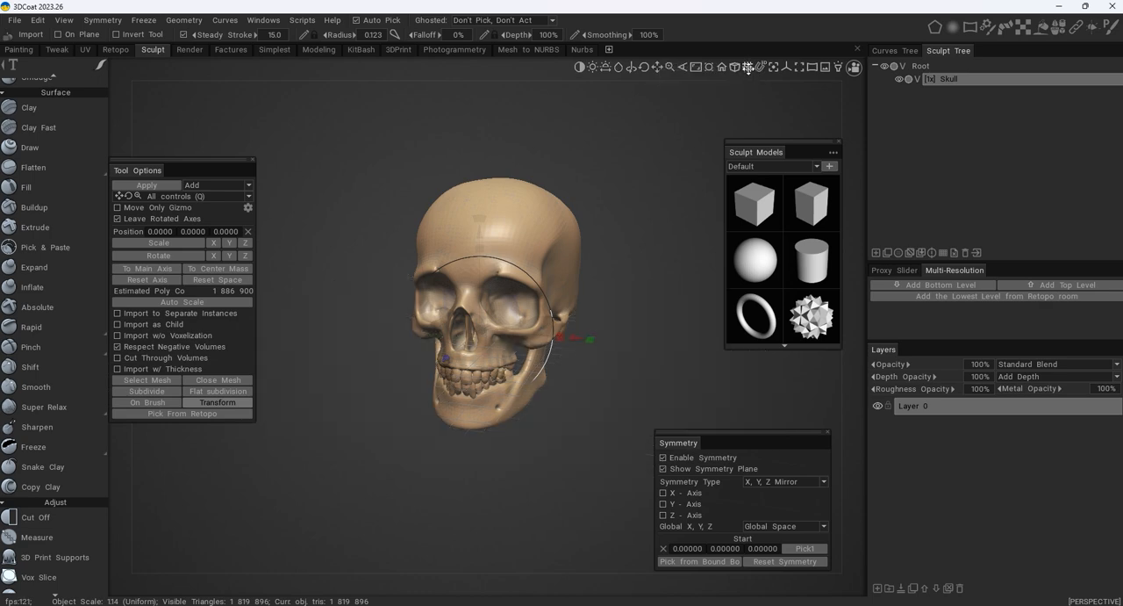
{"action": "left_click", "coordinate": [747, 67]}
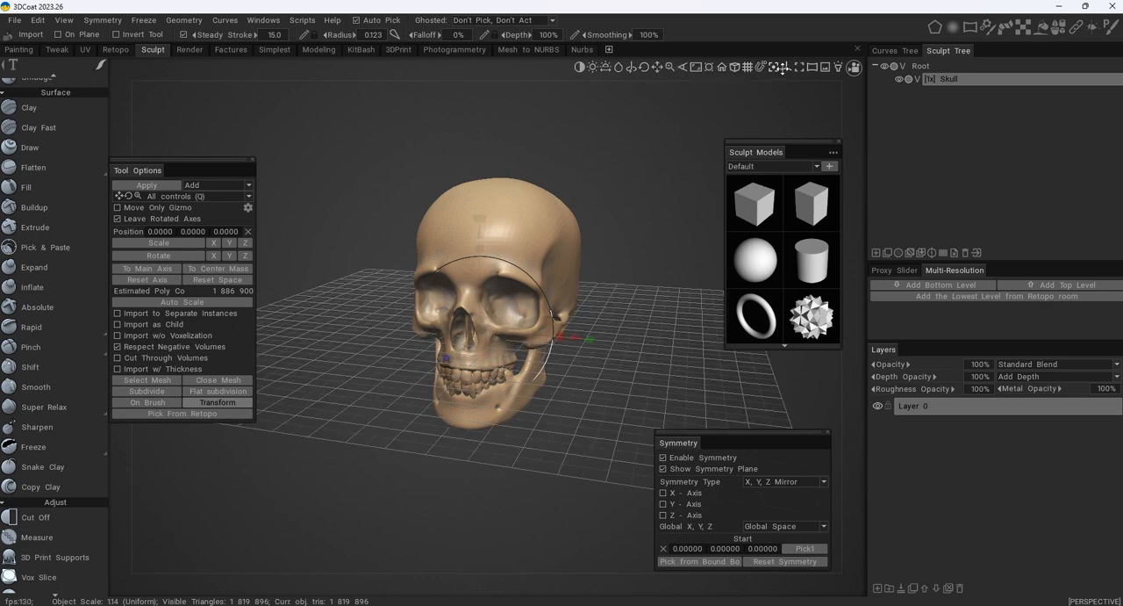
{"action": "left_click", "coordinate": [789, 67]}
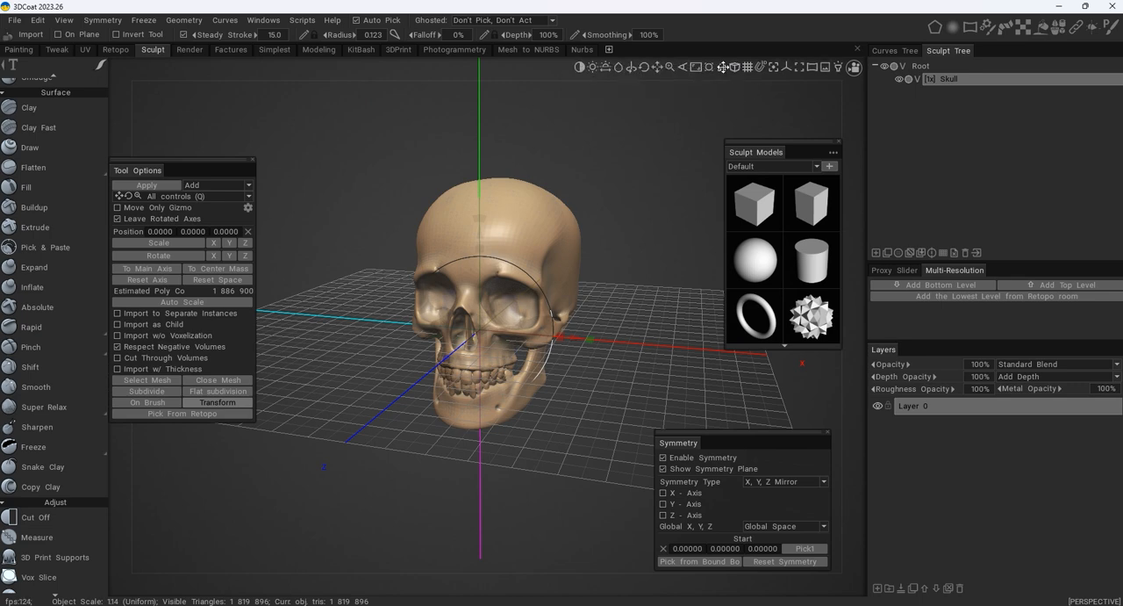
- Try the camera reset, framing and focus-on-brush view commands on the skull
{"action": "left_click", "coordinate": [723, 67]}
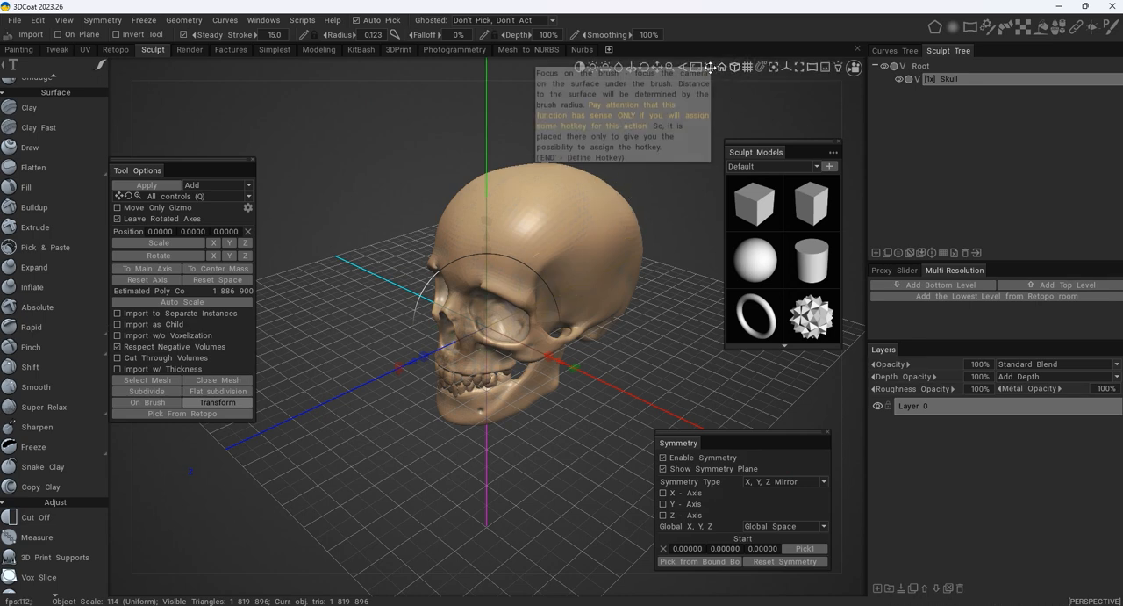
{"action": "left_click", "coordinate": [696, 66]}
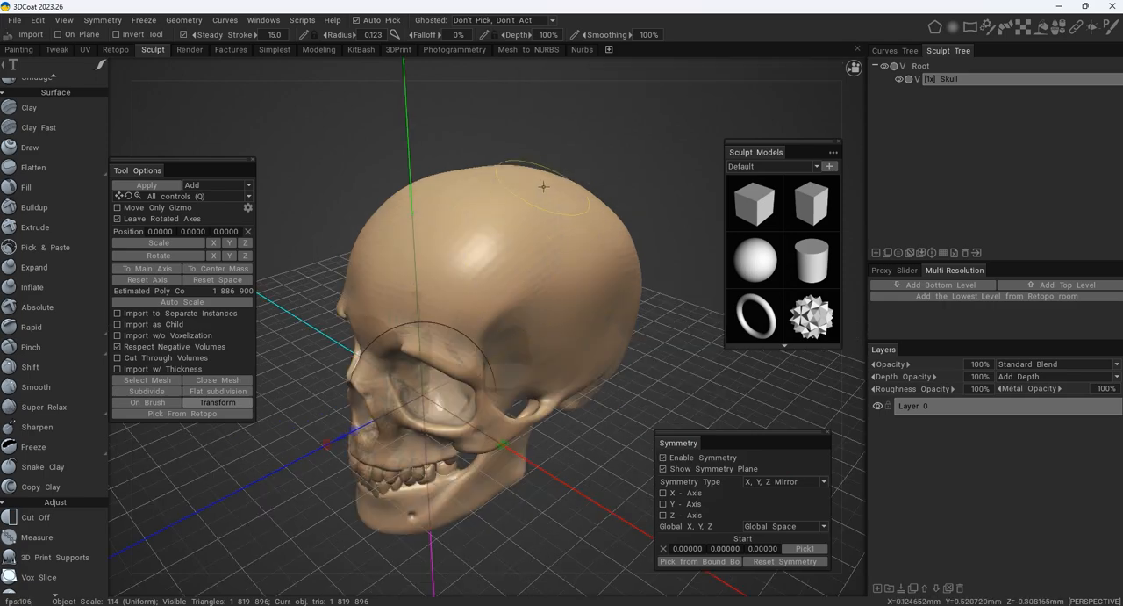
{"action": "mouse_move", "coordinate": [738, 70]}
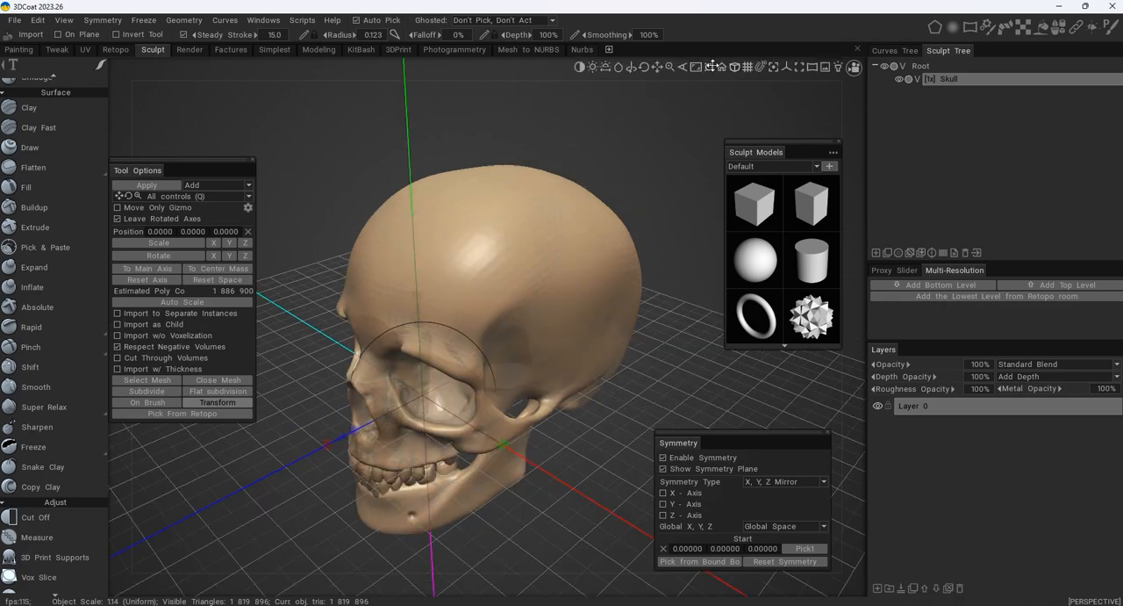
{"action": "left_click", "coordinate": [710, 66]}
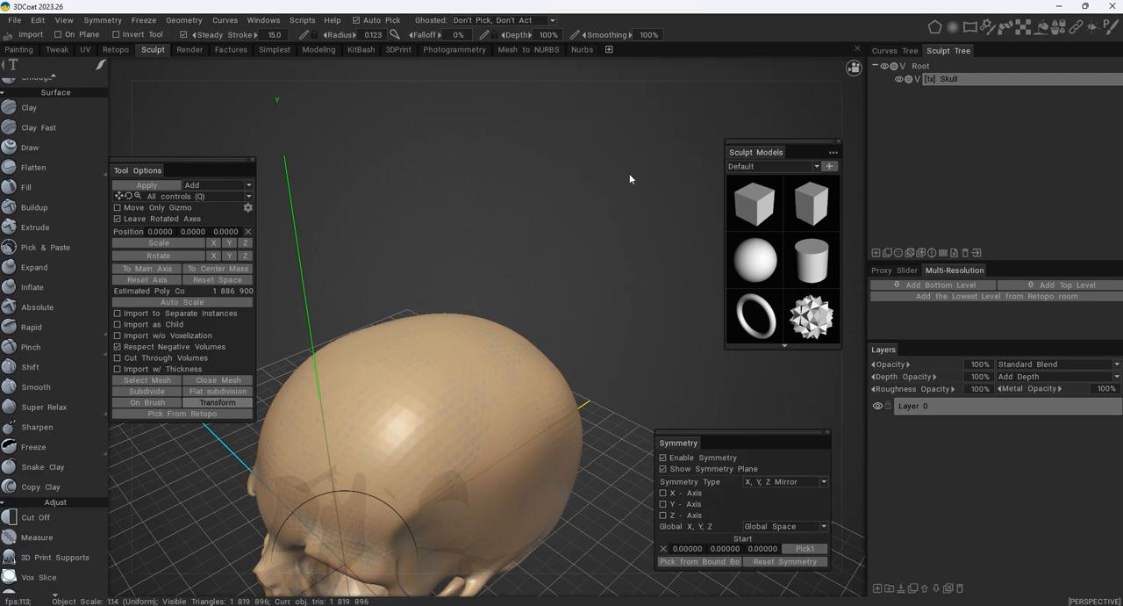
- Examine the skull against the grid and coordinate axes from three-quarter, side and front angles
{"action": "right_click_drag", "start_coordinate": [457, 263], "coordinate": [389, 362], "text": "alt"}
{"action": "middle_click_drag", "start_coordinate": [406, 359], "coordinate": [436, 269], "text": "alt"}
{"action": "right_click_drag", "start_coordinate": [448, 281], "coordinate": [582, 293], "text": "alt"}
{"action": "mouse_move", "coordinate": [581, 292]}
{"action": "left_mouse_down", "text": "alt"}
{"action": "mouse_move", "coordinate": [685, 298]}
{"action": "mouse_move", "coordinate": [567, 316]}
{"action": "mouse_move", "coordinate": [622, 322]}
{"action": "mouse_move", "coordinate": [616, 334]}
{"action": "mouse_move", "coordinate": [621, 316]}
{"action": "mouse_move", "coordinate": [626, 333]}
{"action": "mouse_move", "coordinate": [527, 334]}
{"action": "mouse_move", "coordinate": [541, 311]}
{"action": "mouse_move", "coordinate": [593, 349]}
{"action": "mouse_move", "coordinate": [605, 325]}
{"action": "left_mouse_up", "text": "alt"}
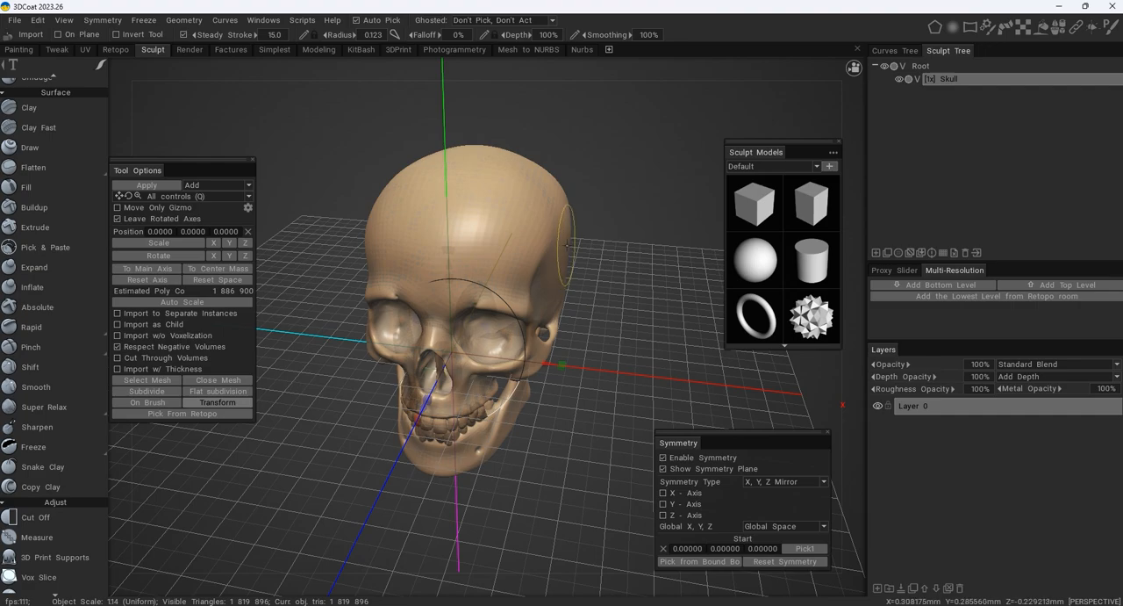
{"action": "left_click_drag", "start_coordinate": [631, 258], "coordinate": [528, 244], "text": "alt"}
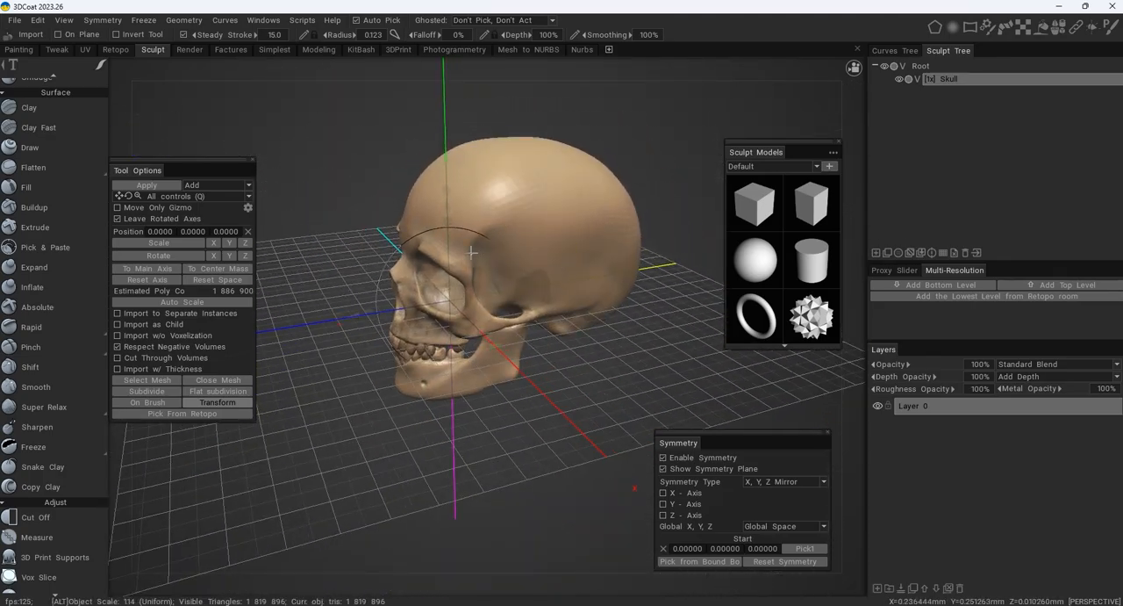
{"action": "mouse_move", "coordinate": [415, 260]}
{"action": "right_mouse_down", "text": "alt"}
{"action": "mouse_move", "coordinate": [497, 242]}
{"action": "mouse_move", "coordinate": [255, 244]}
{"action": "mouse_move", "coordinate": [495, 253]}
{"action": "mouse_move", "coordinate": [313, 253]}
{"action": "mouse_move", "coordinate": [459, 257]}
{"action": "mouse_move", "coordinate": [396, 254]}
{"action": "right_mouse_up", "text": "alt"}
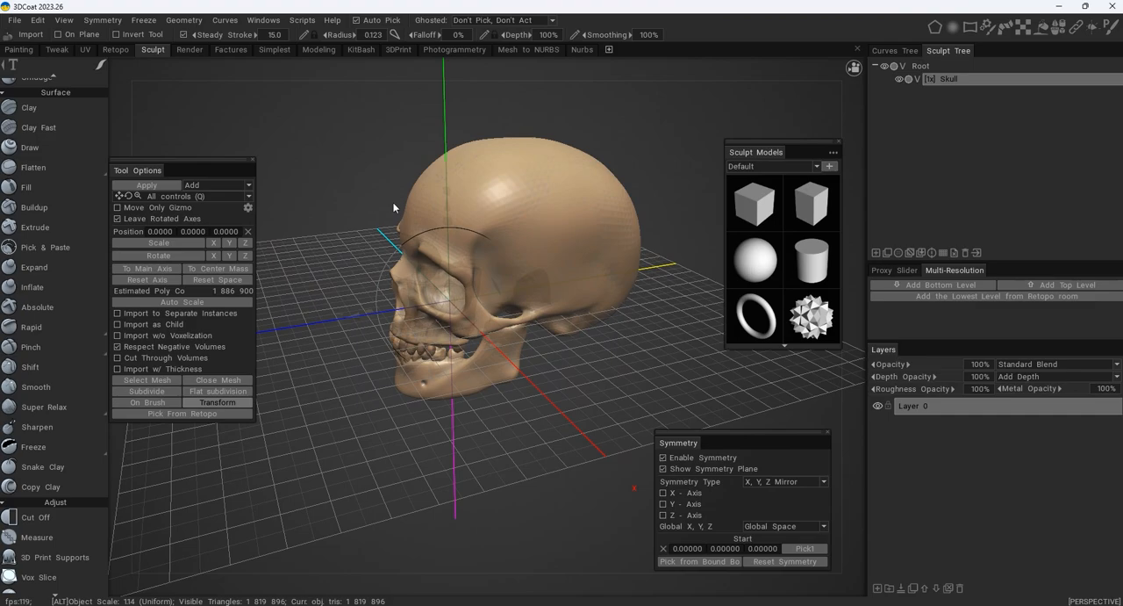
{"action": "middle_click_drag", "start_coordinate": [394, 203], "coordinate": [370, 215], "text": "alt"}
{"action": "right_click_drag", "start_coordinate": [369, 215], "coordinate": [408, 208], "text": "alt"}
{"action": "left_click_drag", "start_coordinate": [381, 201], "coordinate": [584, 198], "text": "alt"}
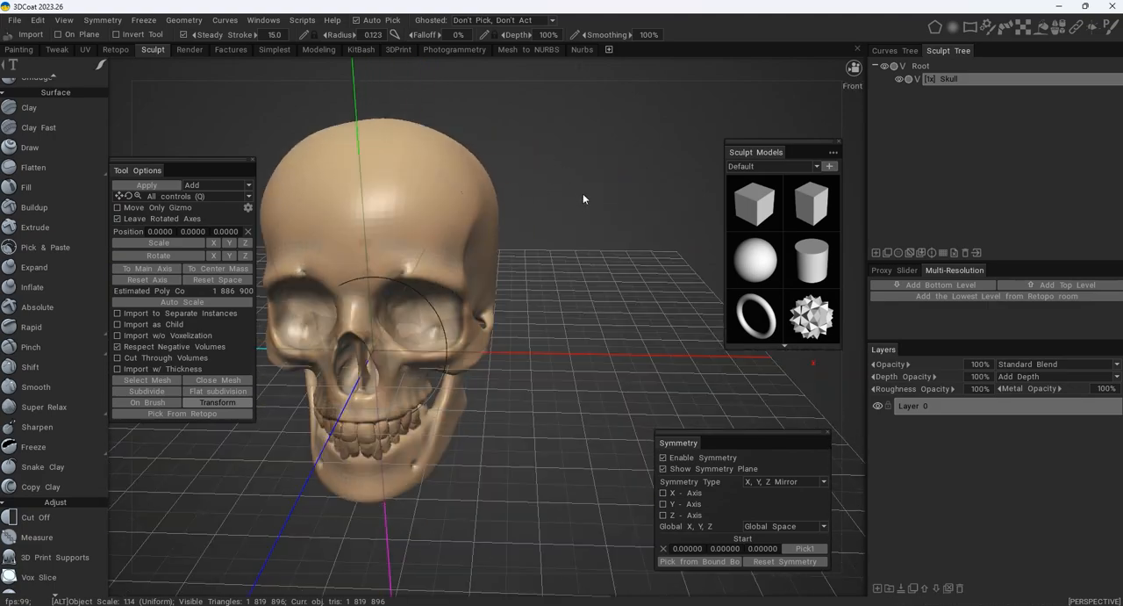
{"action": "middle_click_drag", "start_coordinate": [582, 199], "coordinate": [677, 163], "text": "alt"}
{"action": "middle_click_drag", "start_coordinate": [536, 164], "coordinate": [547, 191], "text": "alt"}
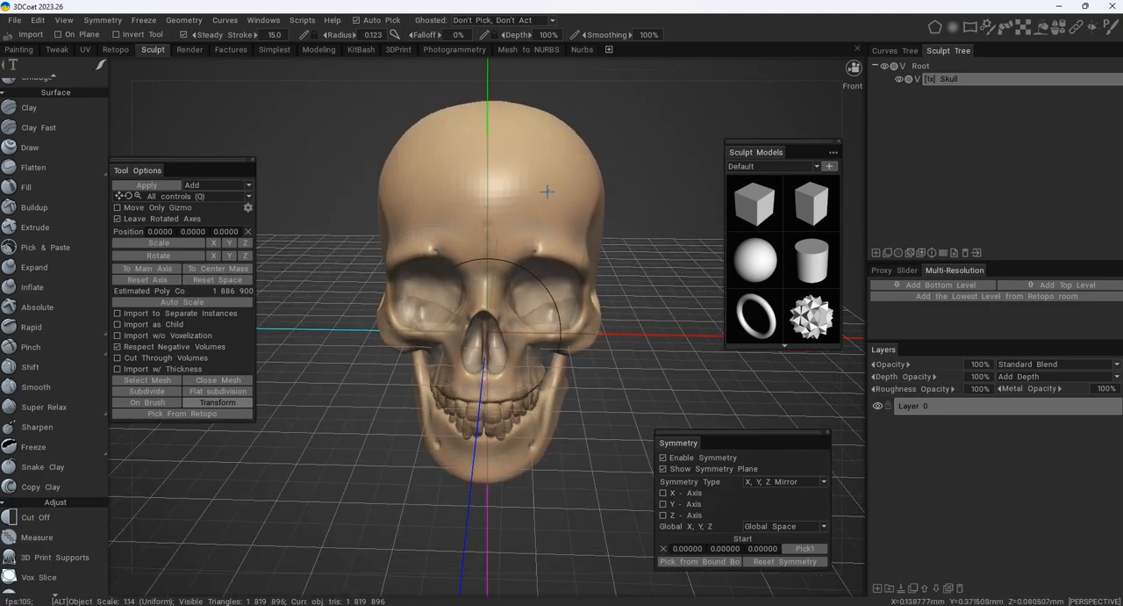
{"action": "mouse_move", "coordinate": [548, 191]}
{"action": "left_mouse_down", "text": "alt"}
{"action": "mouse_move", "coordinate": [577, 157]}
{"action": "mouse_move", "coordinate": [582, 196]}
{"action": "mouse_move", "coordinate": [566, 186]}
{"action": "left_mouse_up", "text": "alt"}
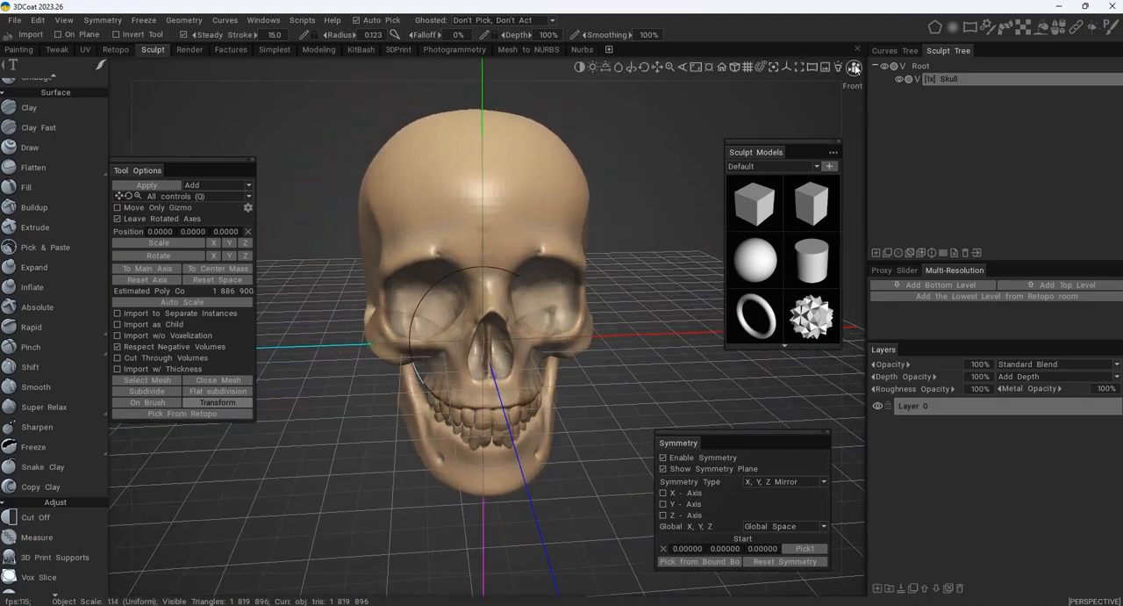
- Switch the camera to the Left view with orthographic projection, and fit the whole skull profile in the viewport
{"action": "left_click", "coordinate": [854, 69]}
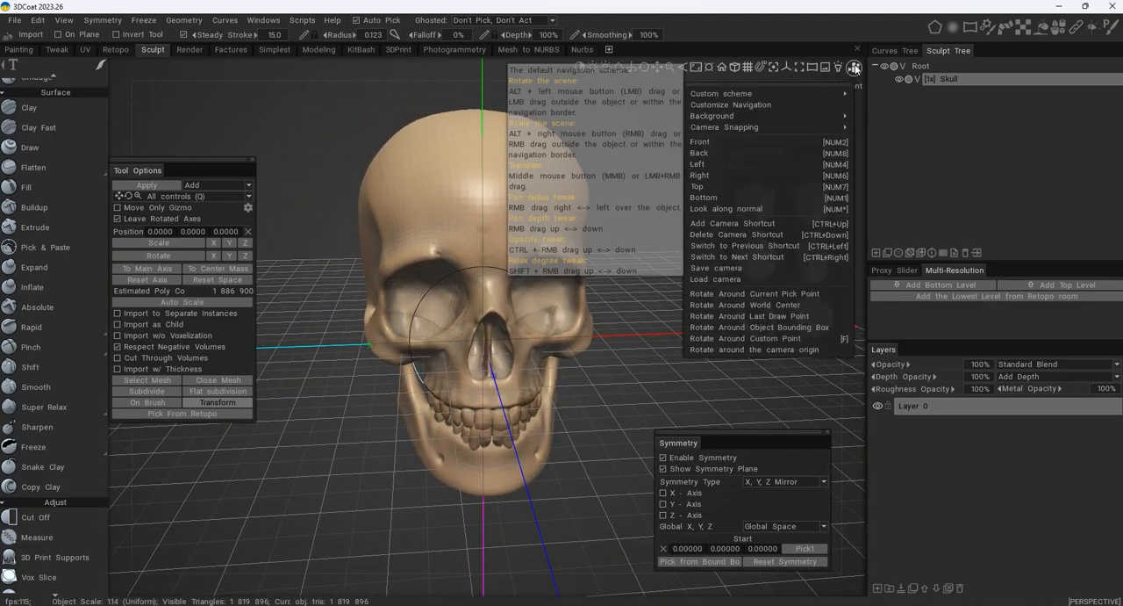
{"action": "left_click", "coordinate": [835, 168]}
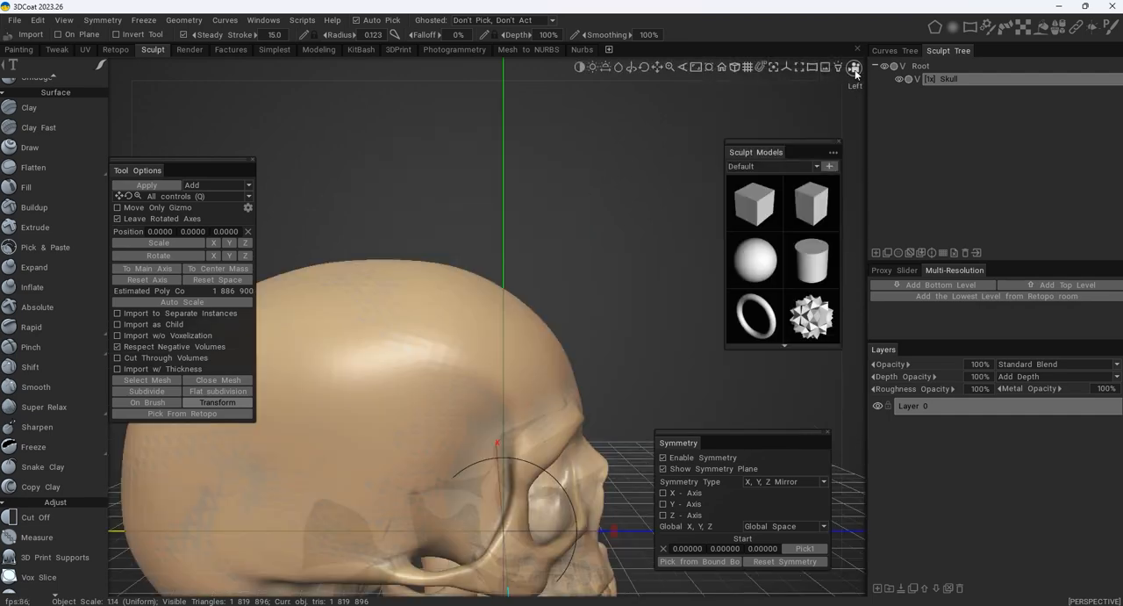
{"action": "left_click", "coordinate": [736, 69]}
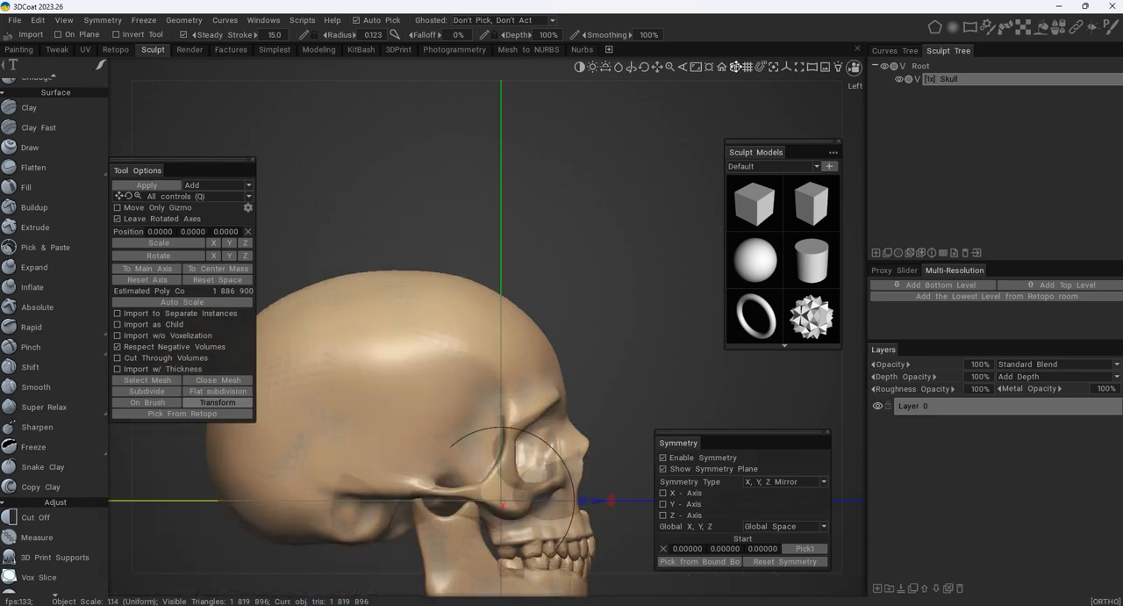
{"action": "middle_click_drag", "start_coordinate": [588, 262], "coordinate": [600, 175], "text": "alt"}
{"action": "right_click_drag", "start_coordinate": [600, 175], "coordinate": [574, 203], "text": "alt"}
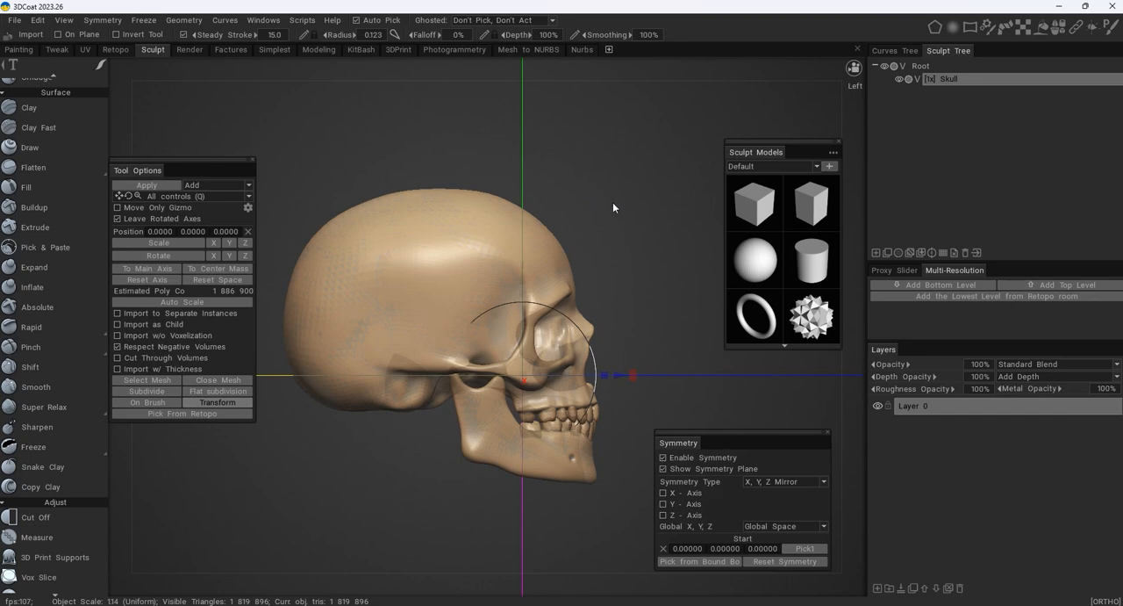
- Switch the orthographic camera to the Front view of the skull
{"action": "mouse_move", "coordinate": [816, 81]}
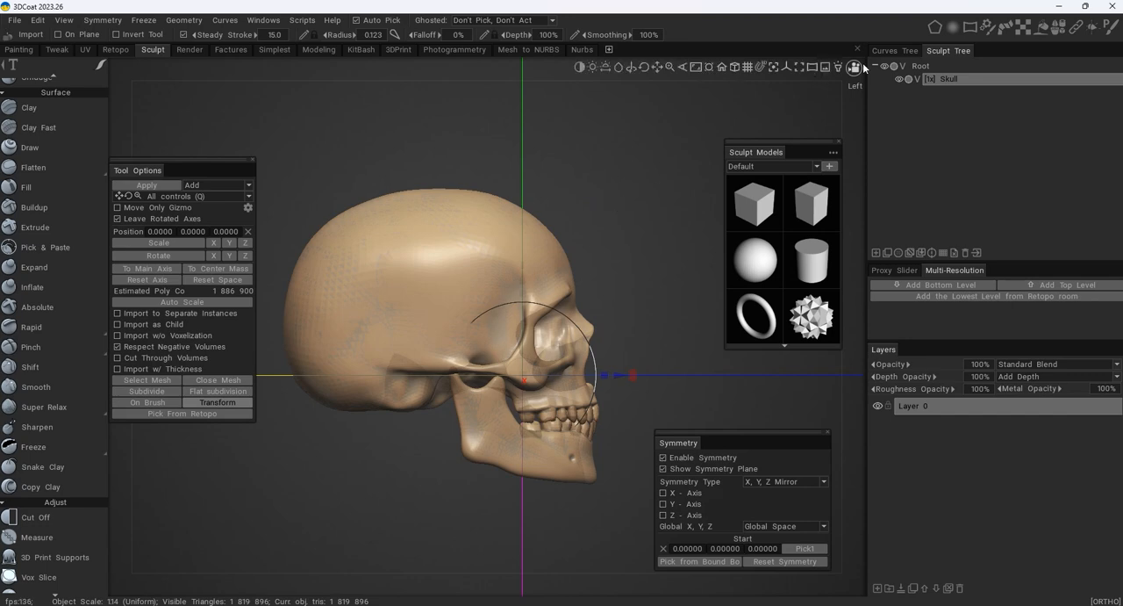
{"action": "left_click", "coordinate": [856, 69]}
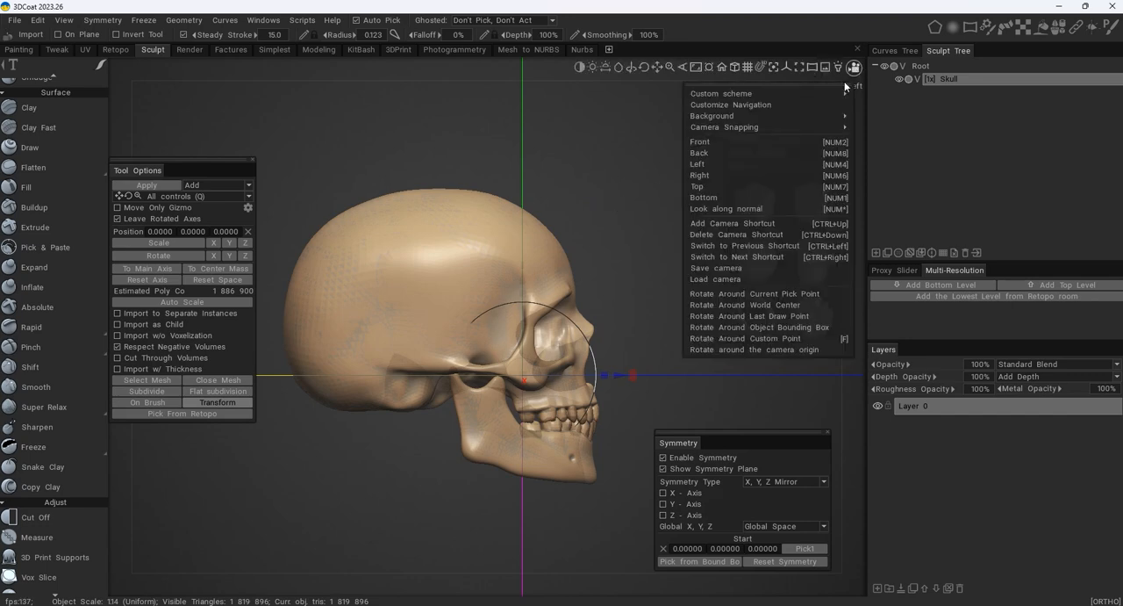
{"action": "left_click", "coordinate": [734, 143]}
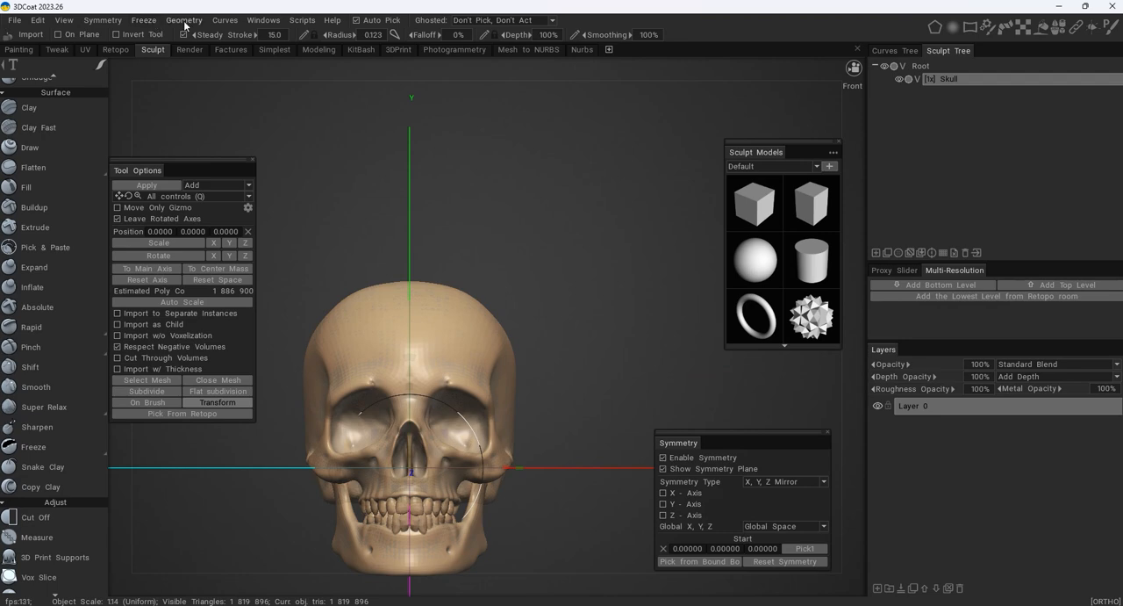
- Turn symmetry off for the skull and close the Symmetry settings
{"action": "left_click", "coordinate": [105, 21]}
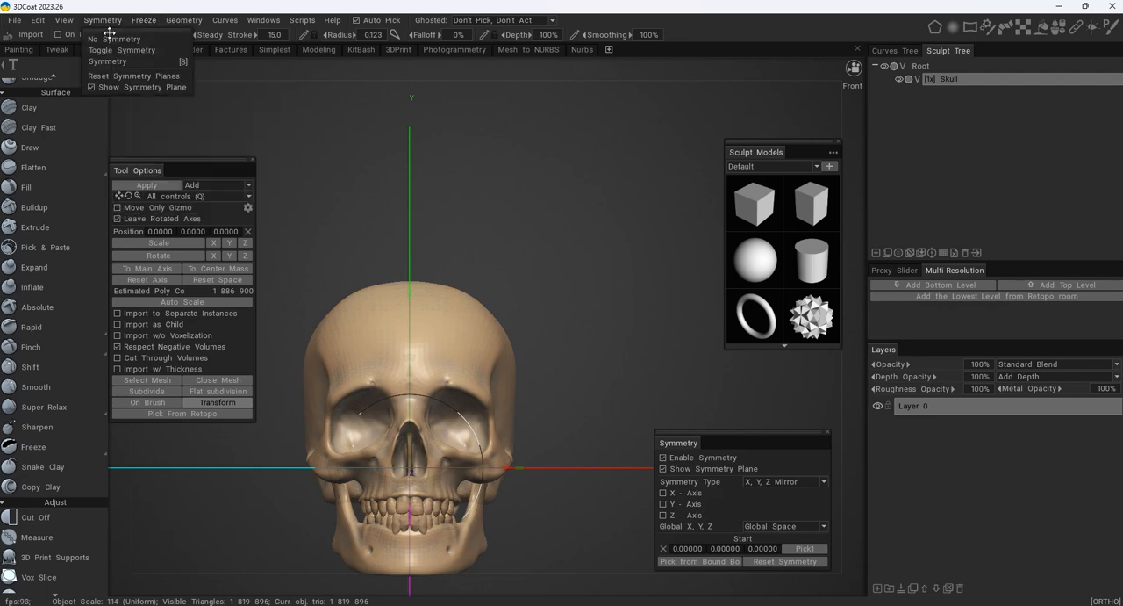
{"action": "left_click", "coordinate": [119, 39]}
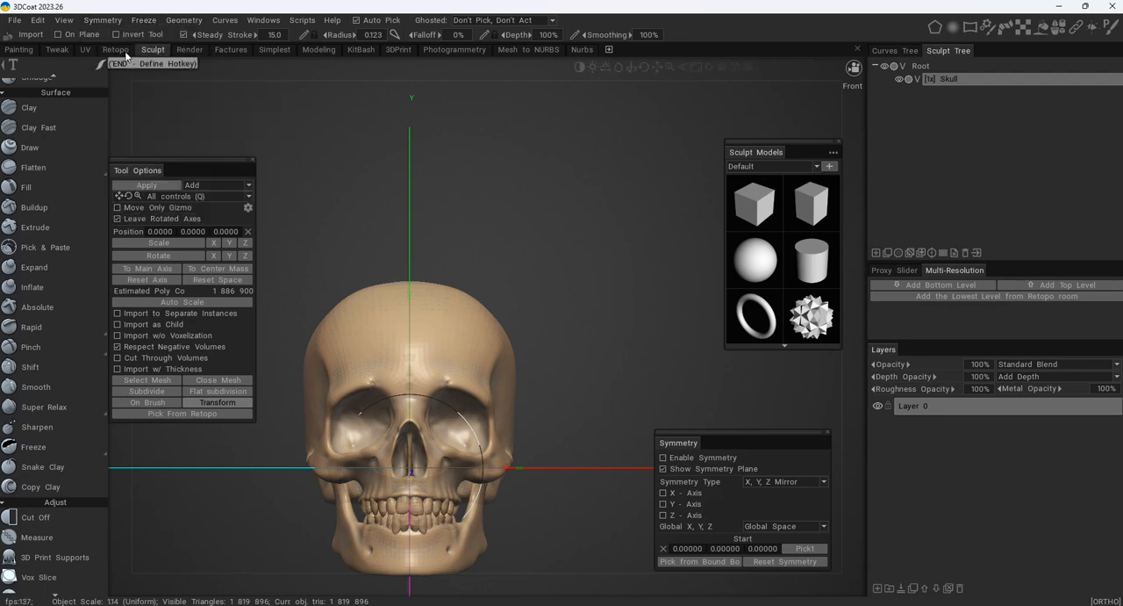
{"action": "left_click_drag", "start_coordinate": [758, 424], "coordinate": [621, 222]}
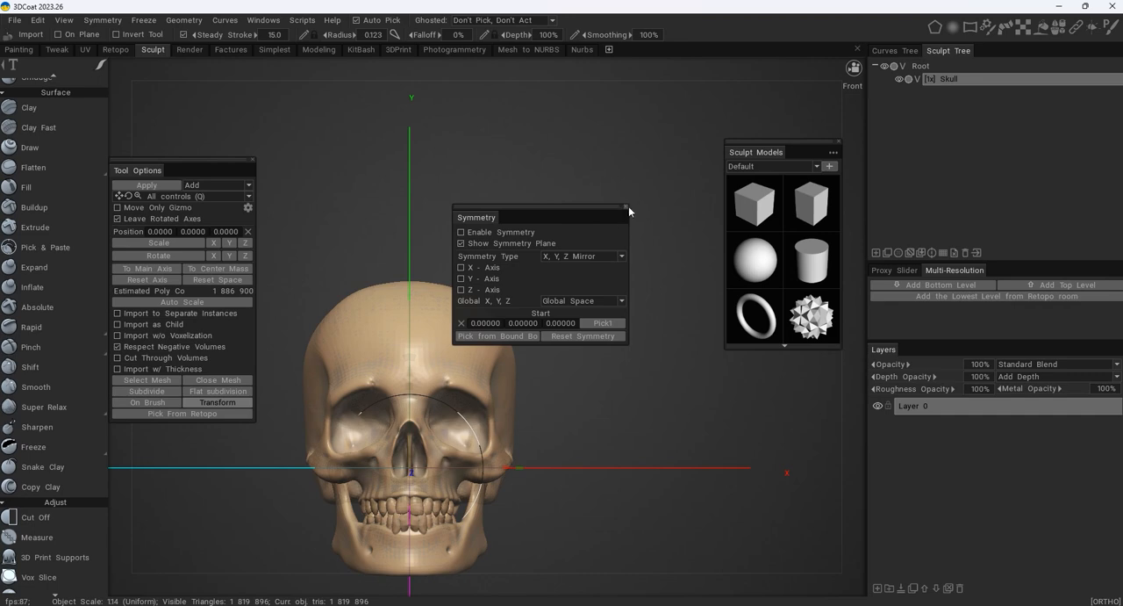
{"action": "left_click", "coordinate": [627, 208]}
- Try toggling symmetry and the display of the symmetry plane on and off
{"action": "left_click", "coordinate": [102, 19]}
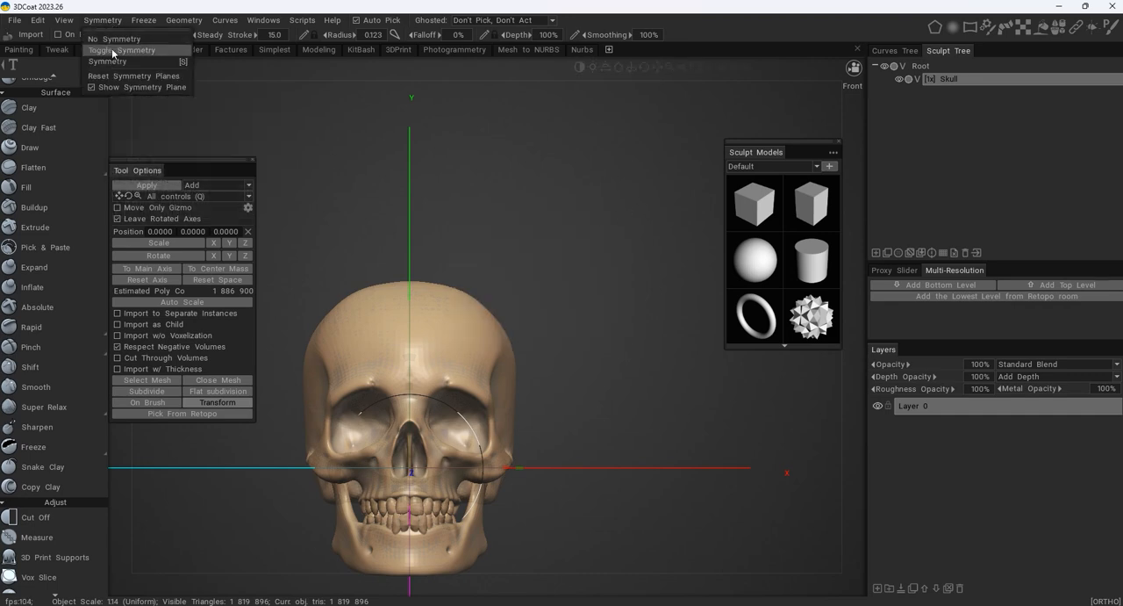
{"action": "left_click", "coordinate": [113, 53]}
{"action": "left_click", "coordinate": [112, 22]}
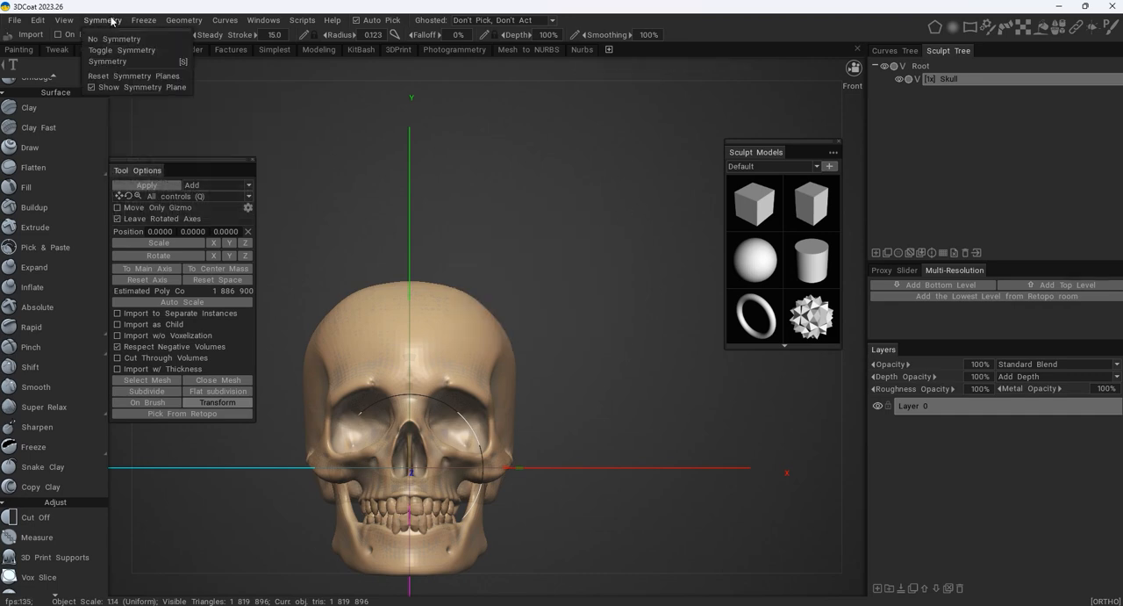
{"action": "left_click", "coordinate": [112, 19]}
{"action": "left_click", "coordinate": [113, 21]}
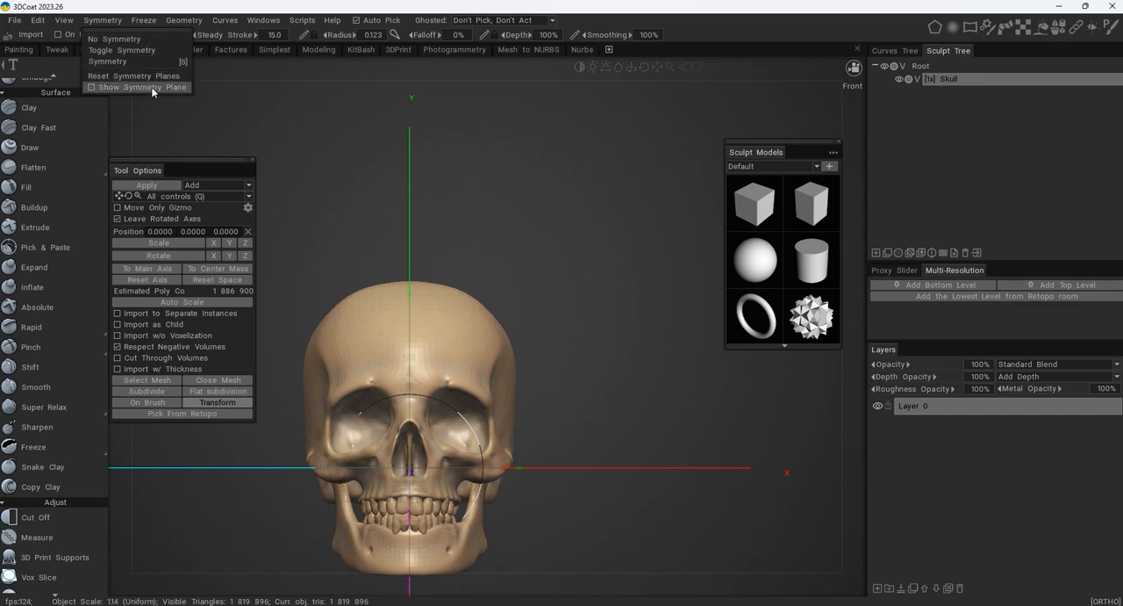
{"action": "left_click", "coordinate": [110, 88]}
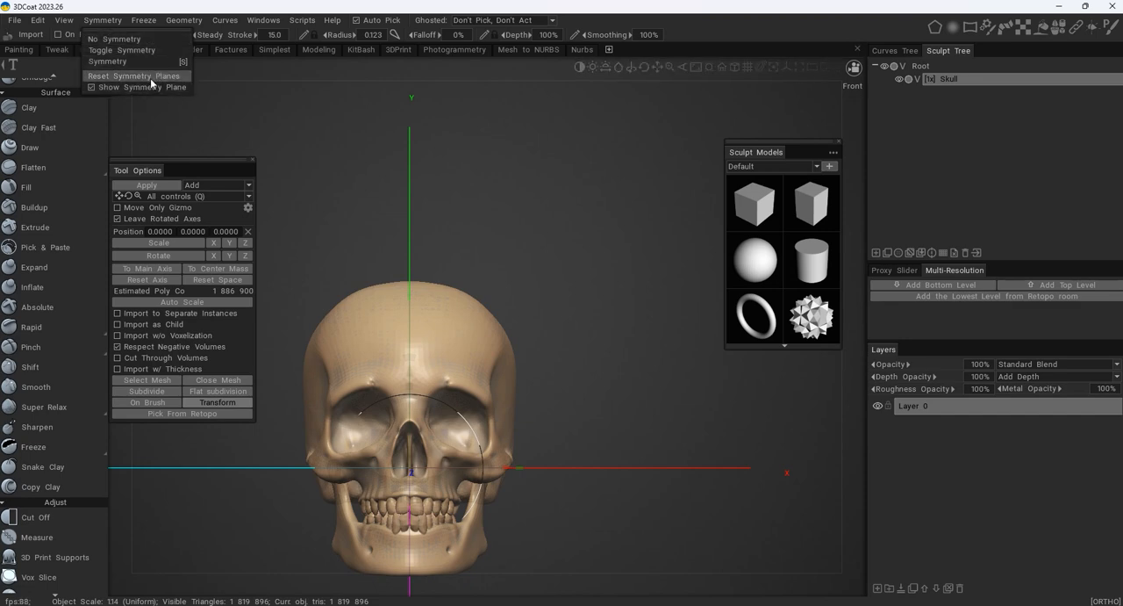
{"action": "left_click", "coordinate": [126, 50]}
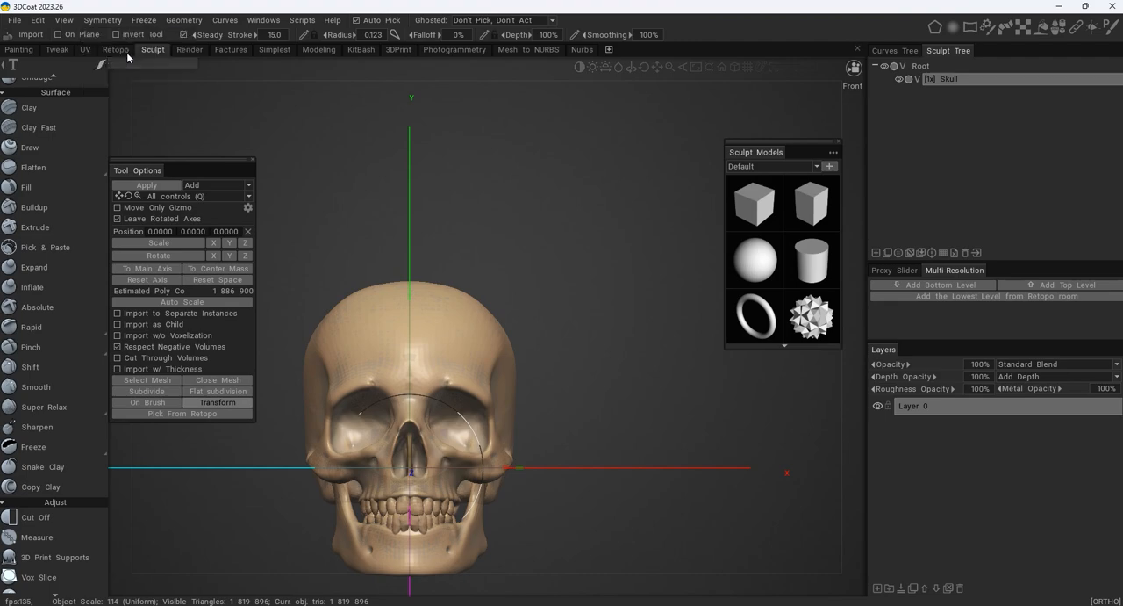
- Enable symmetry for the skull and open the Symmetry settings
{"action": "left_click_drag", "start_coordinate": [571, 235], "coordinate": [500, 215], "text": "alt"}
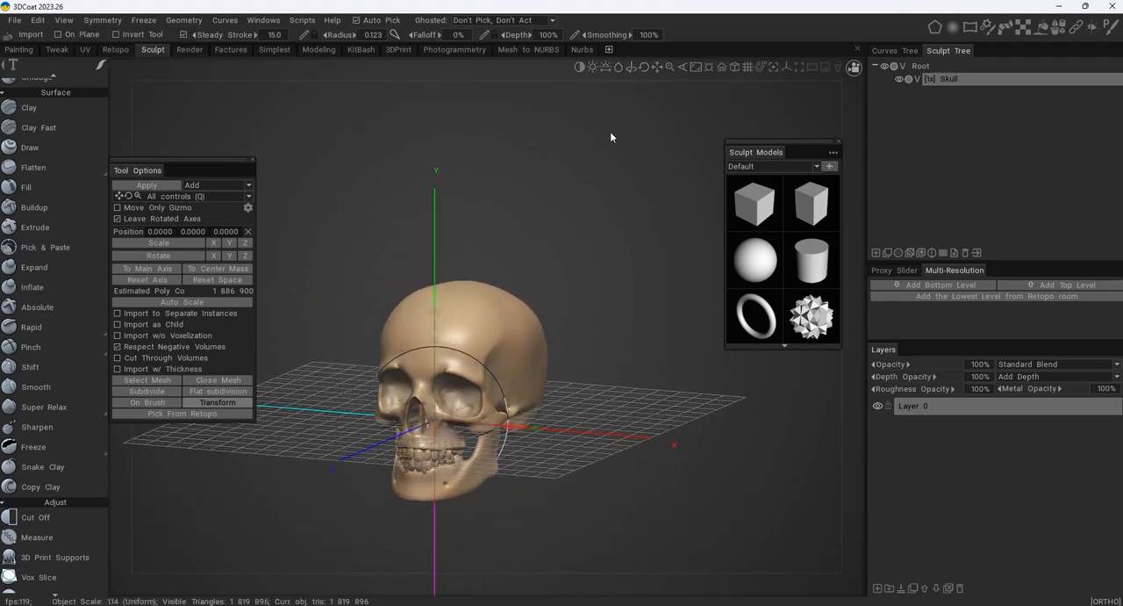
{"action": "middle_click_drag", "start_coordinate": [485, 254], "coordinate": [502, 218], "text": "alt"}
{"action": "right_click_drag", "start_coordinate": [501, 218], "coordinate": [571, 213], "text": "alt"}
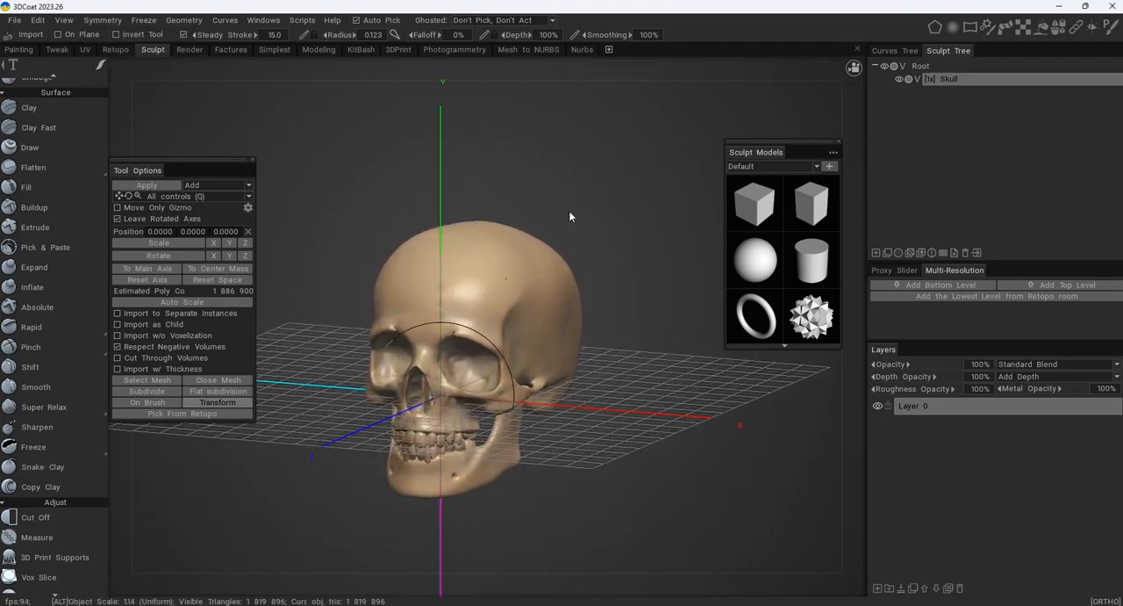
{"action": "left_click", "coordinate": [111, 19]}
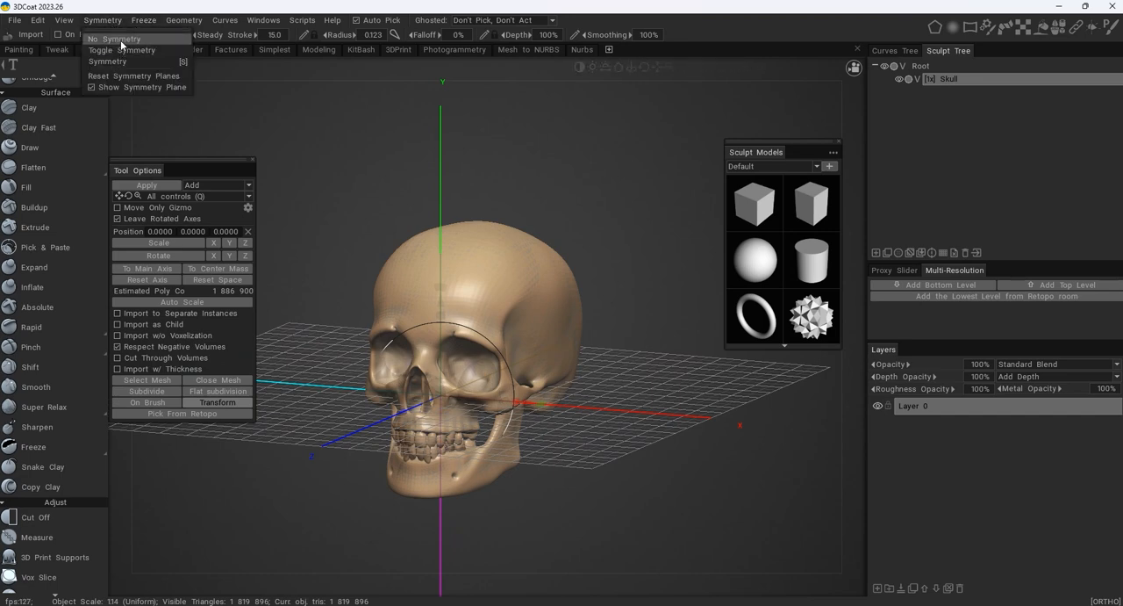
{"action": "left_click", "coordinate": [121, 41]}
{"action": "left_click", "coordinate": [110, 19]}
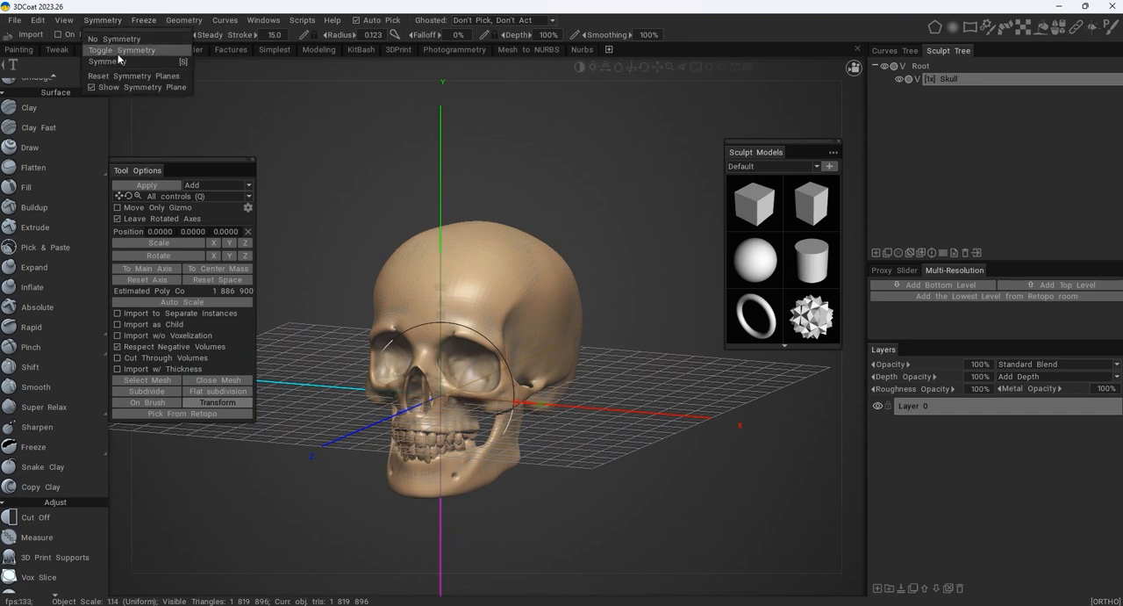
{"action": "left_click", "coordinate": [117, 55]}
{"action": "left_click", "coordinate": [110, 19]}
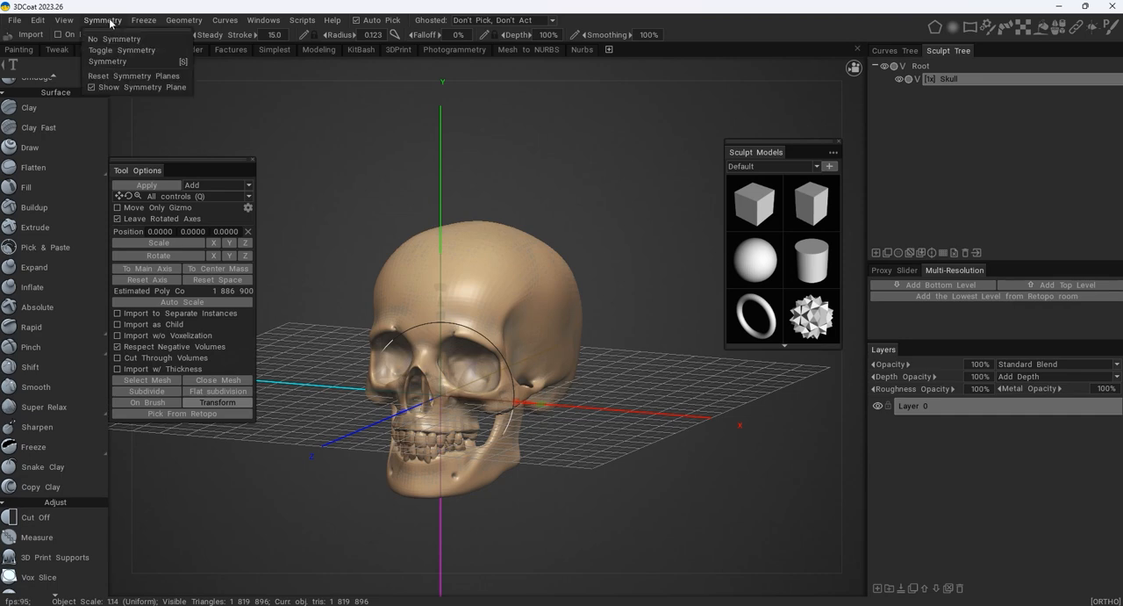
{"action": "left_click", "coordinate": [114, 63]}
{"action": "left_click", "coordinate": [110, 19]}
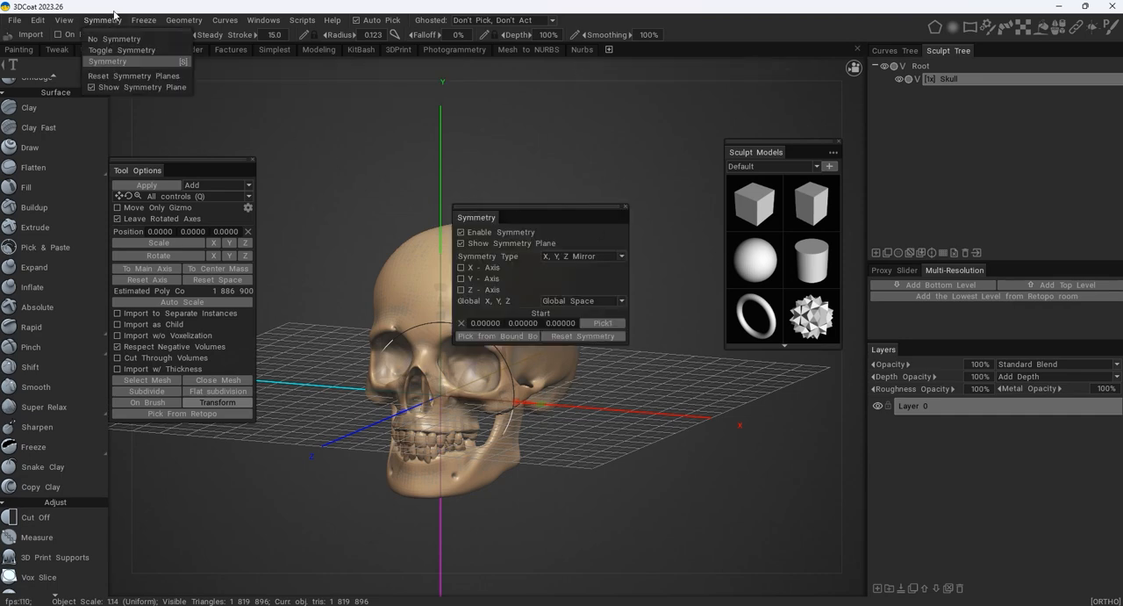
{"action": "left_click", "coordinate": [119, 39]}
{"action": "left_click", "coordinate": [110, 23]}
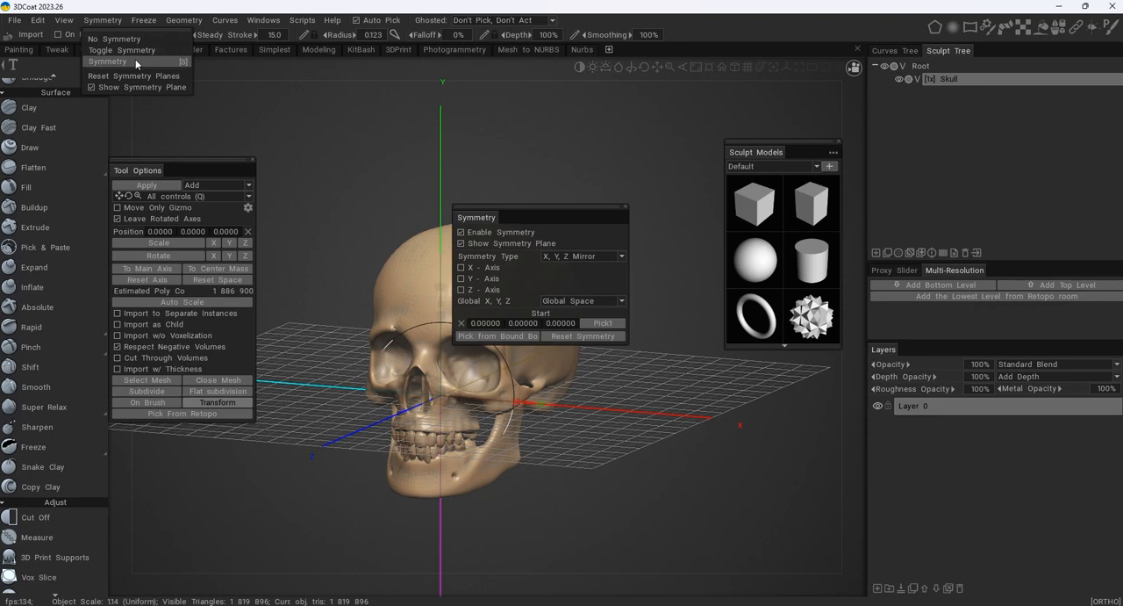
{"action": "left_click", "coordinate": [489, 195]}
- Move the Symmetry settings off the skull and activate X-axis mirroring, keeping the X, Y, Z Mirror type
{"action": "left_click_drag", "start_coordinate": [509, 210], "coordinate": [615, 130]}
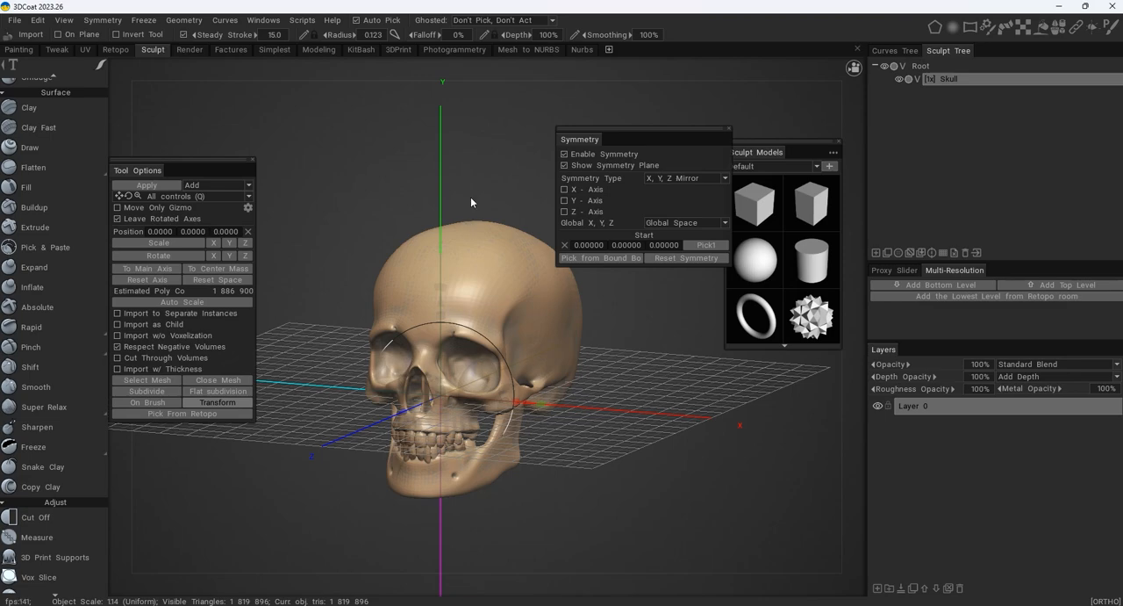
{"action": "left_click", "coordinate": [566, 192]}
{"action": "left_click_drag", "start_coordinate": [436, 185], "coordinate": [523, 298], "text": "alt"}
{"action": "middle_click_drag", "start_coordinate": [522, 299], "coordinate": [459, 285], "text": "alt"}
{"action": "right_click_drag", "start_coordinate": [459, 285], "coordinate": [621, 304], "text": "alt"}
{"action": "left_click_drag", "start_coordinate": [516, 267], "coordinate": [499, 230], "text": "alt"}
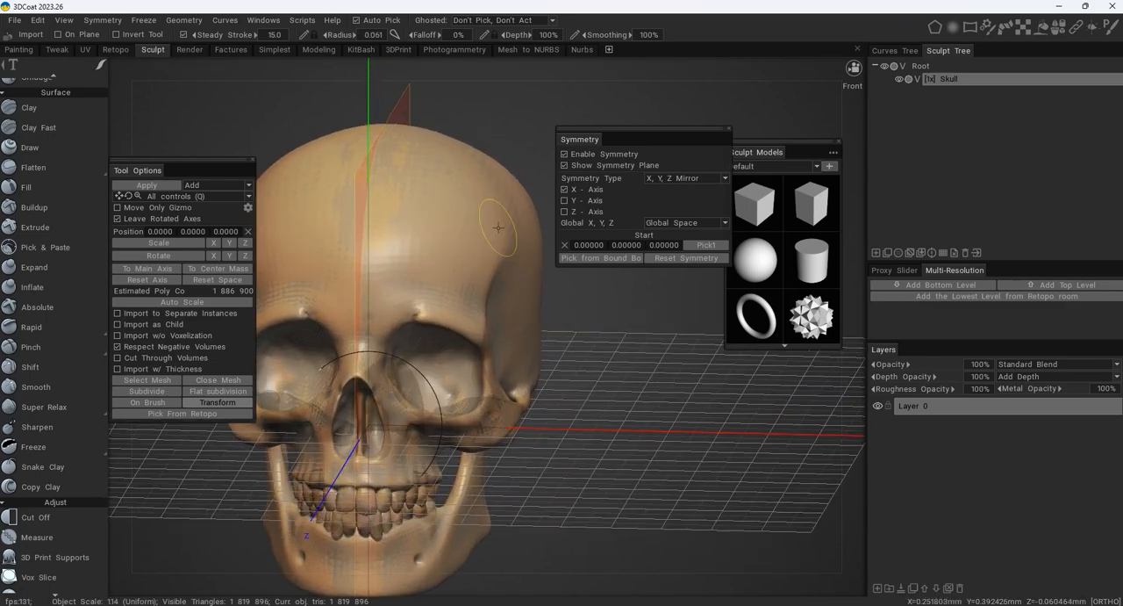
- Try a mirrored Clay brush stroke above the eye sockets, undo it, and dismiss the gizmo hint
{"action": "left_click", "coordinate": [47, 109]}
{"action": "mouse_move", "coordinate": [465, 221]}
{"action": "left_mouse_down"}
{"action": "mouse_move", "coordinate": [482, 223]}
{"action": "mouse_move", "coordinate": [458, 200]}
{"action": "mouse_move", "coordinate": [416, 211]}
{"action": "mouse_move", "coordinate": [450, 212]}
{"action": "left_mouse_up"}
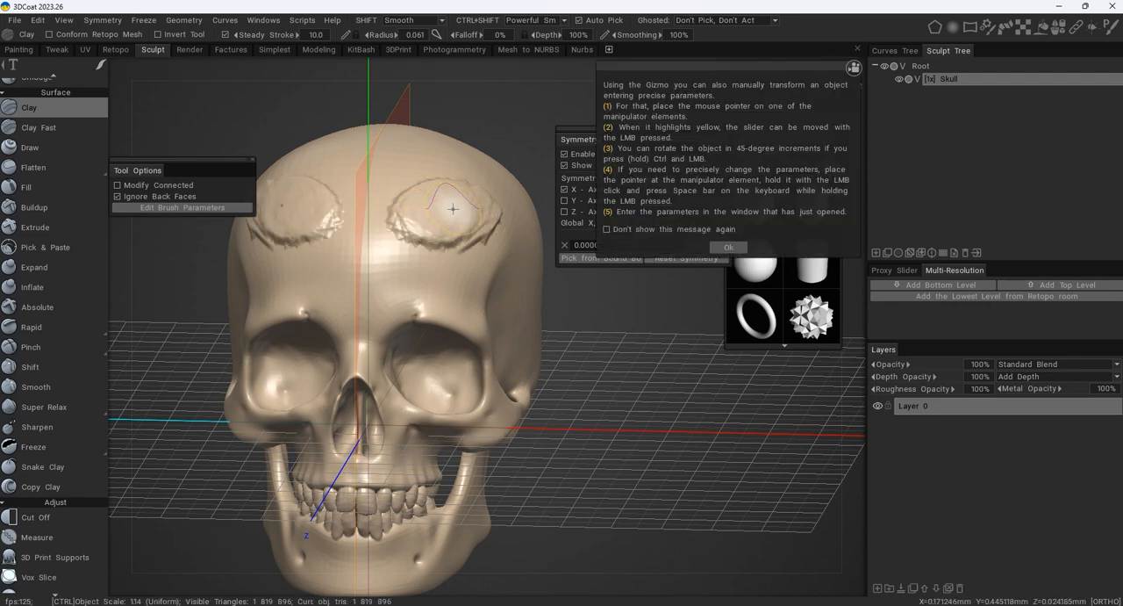
{"action": "key", "text": "ctrl+z"}
{"action": "key", "text": "ctrl+z"}
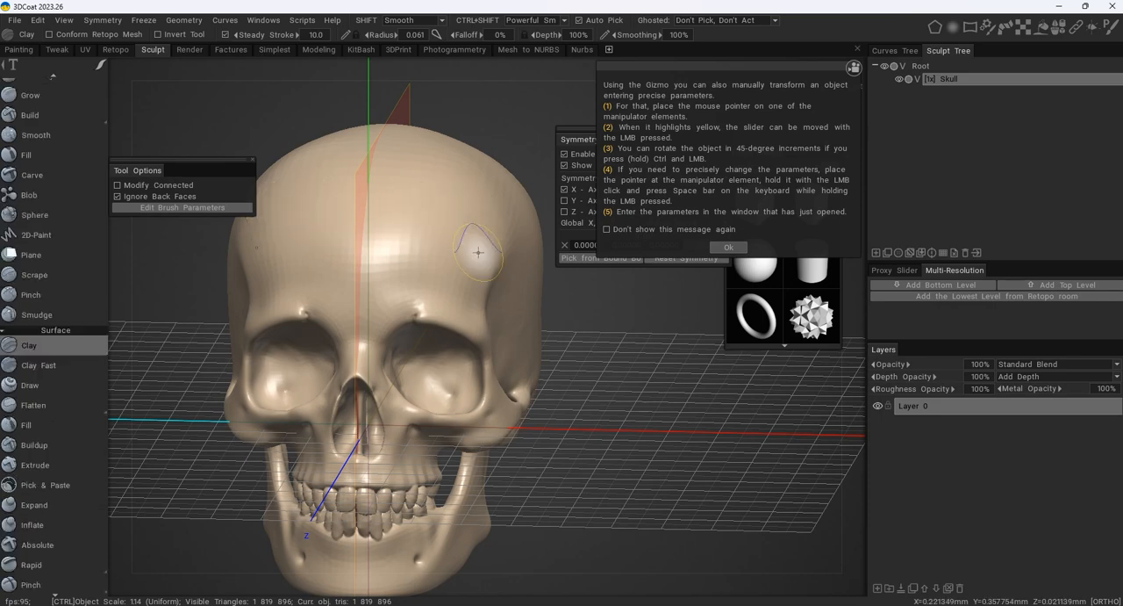
{"action": "left_click", "coordinate": [729, 248]}
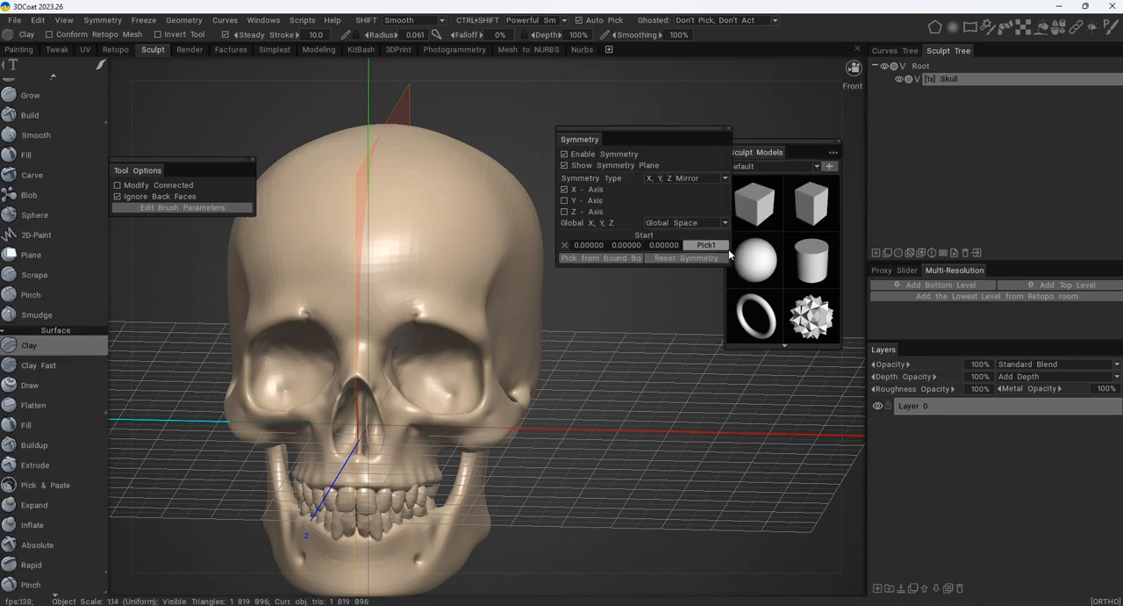
- Try the Y-axis symmetry option and check the X symmetry plane on the skull from another angle
{"action": "left_click", "coordinate": [565, 201]}
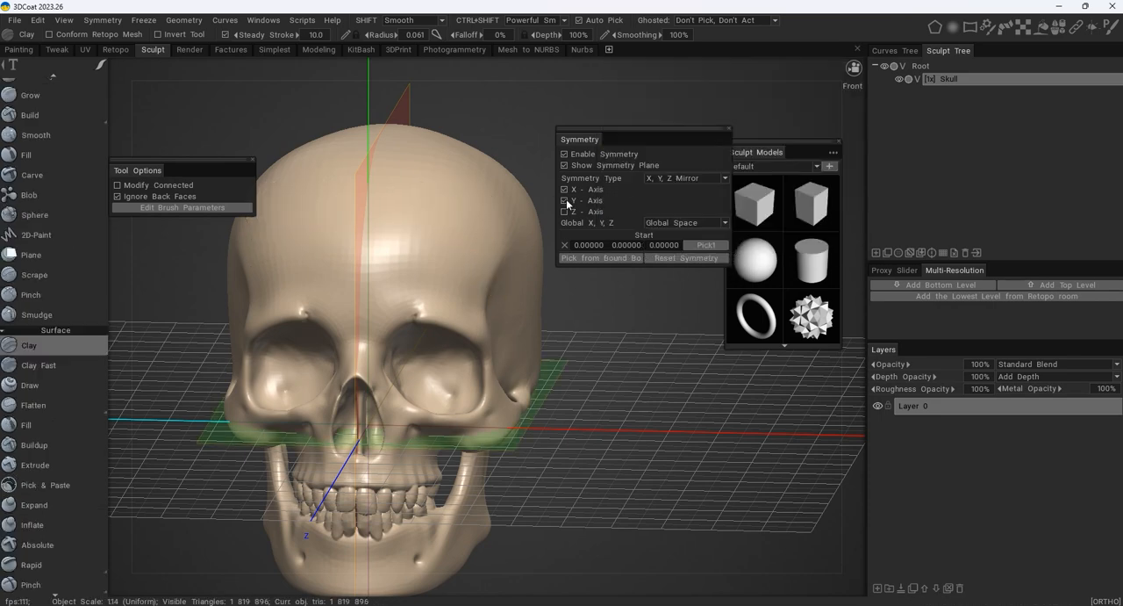
{"action": "left_click", "coordinate": [565, 201]}
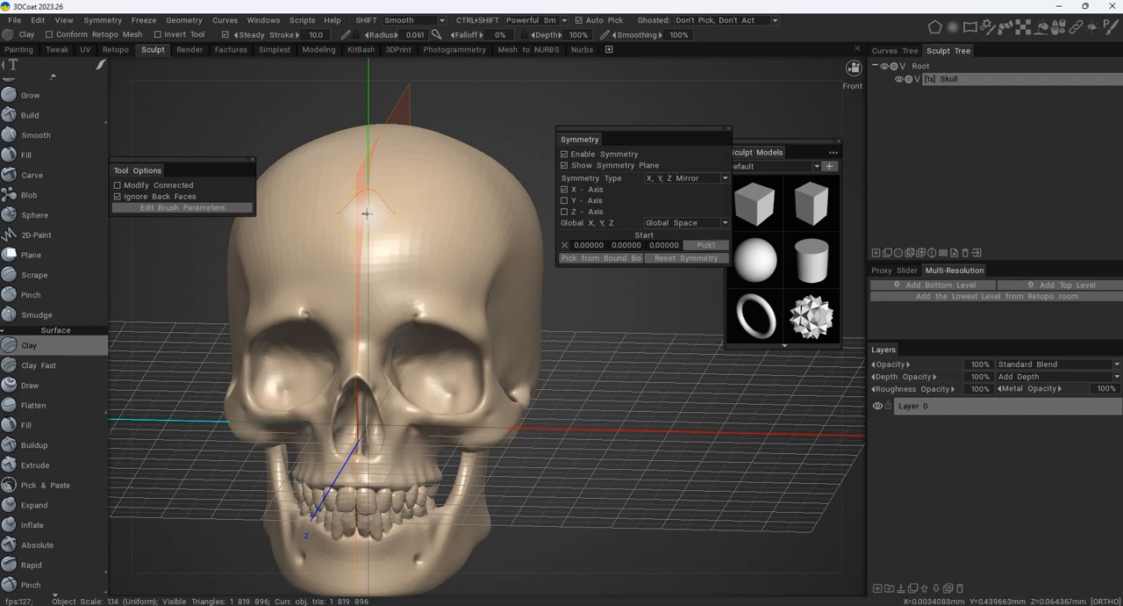
{"action": "right_click_drag", "start_coordinate": [605, 388], "coordinate": [526, 381], "text": "alt"}
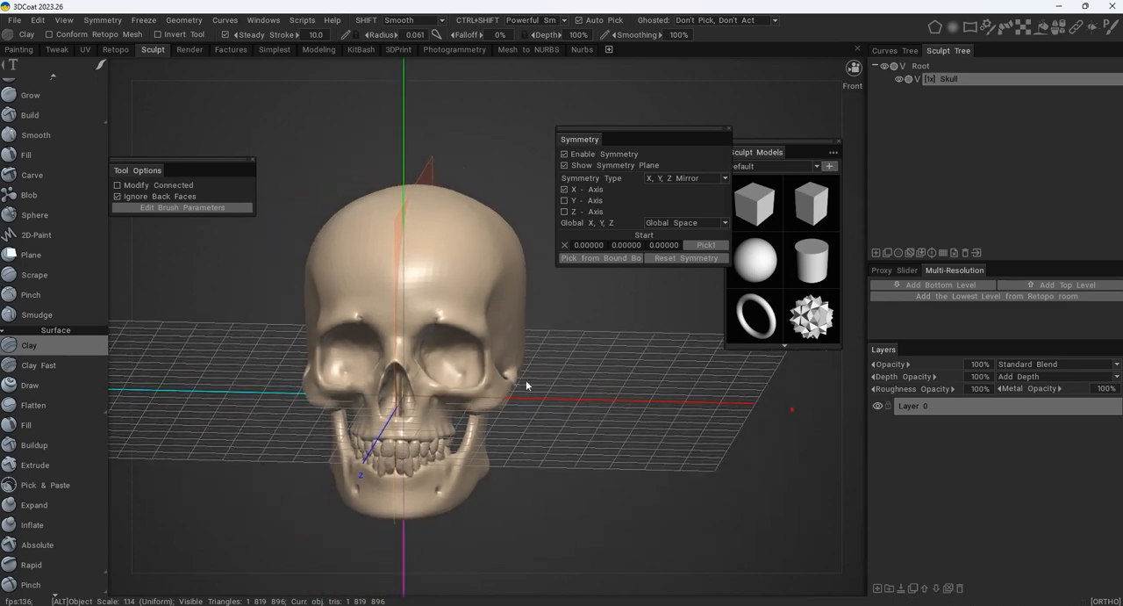
{"action": "left_click_drag", "start_coordinate": [526, 380], "coordinate": [601, 377], "text": "alt"}
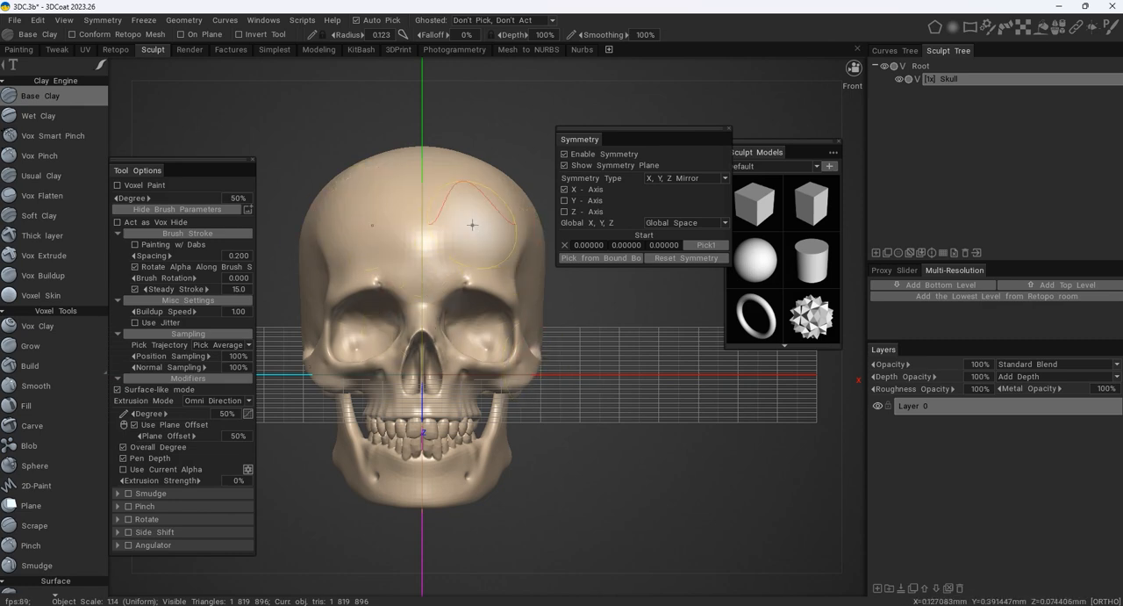
{"action": "scroll", "coordinate": [58, 119], "scroll_direction": "down", "scroll_amount": 15}
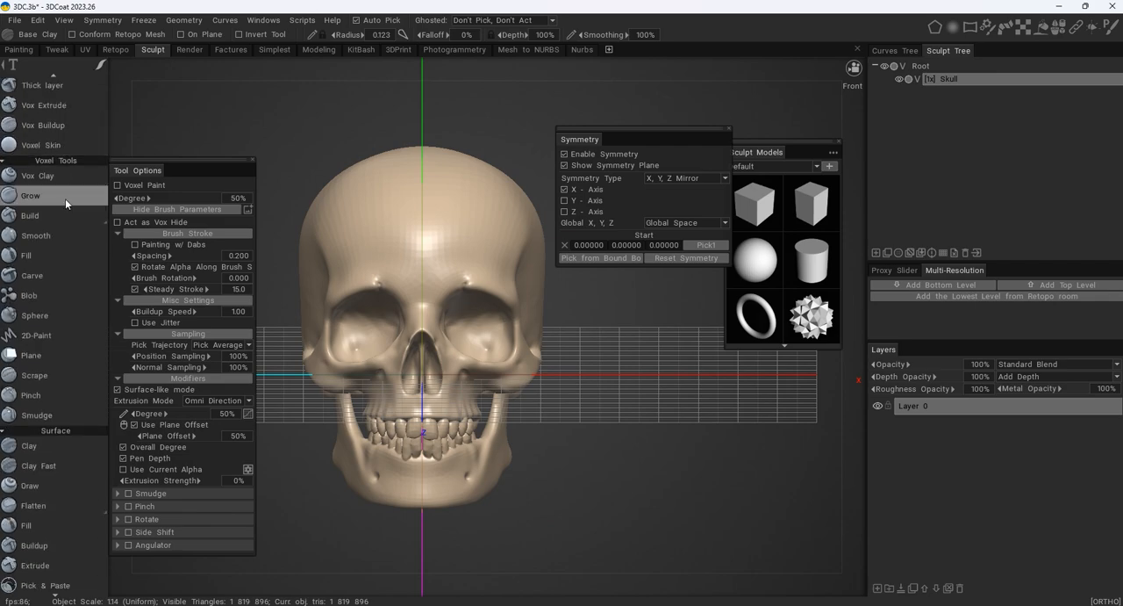
{"action": "scroll", "coordinate": [62, 487], "scroll_direction": "up", "scroll_amount": 10}
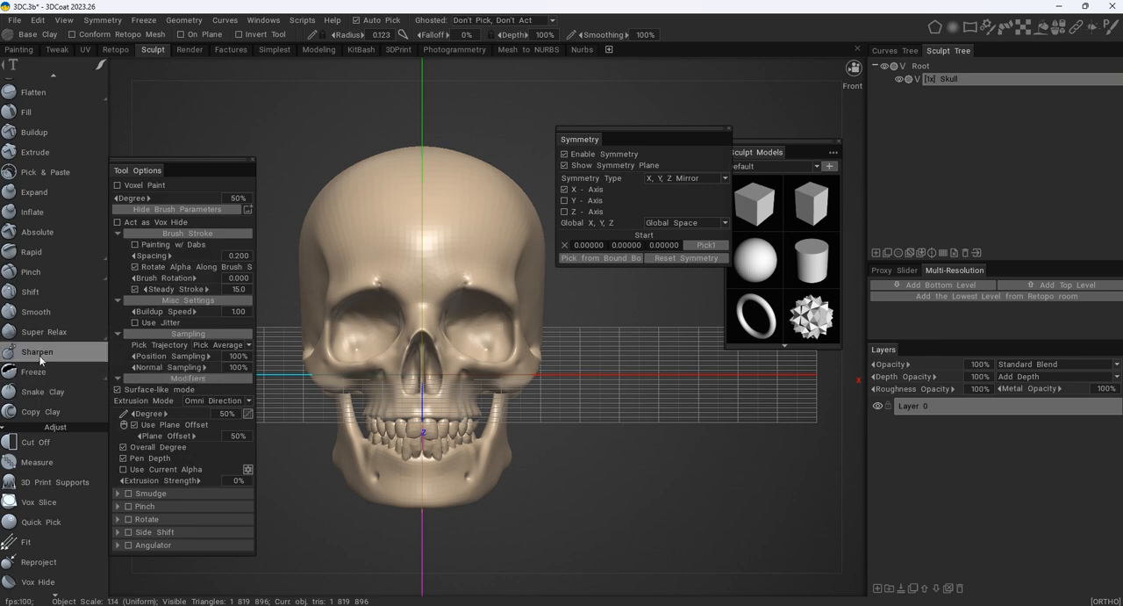
{"action": "scroll", "coordinate": [39, 369], "scroll_direction": "up", "scroll_amount": 3}
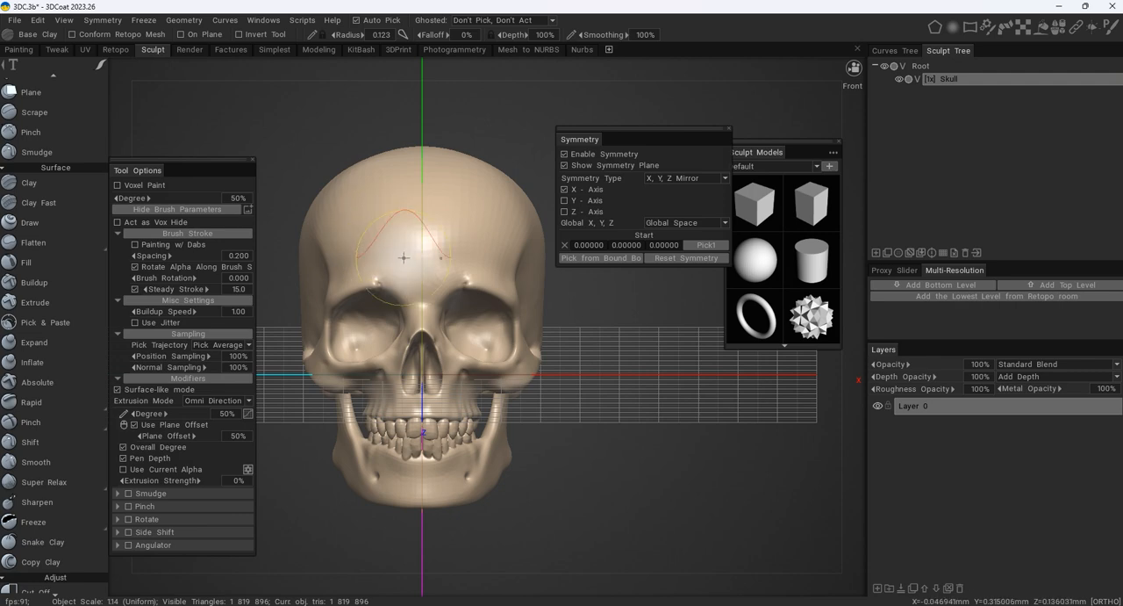
{"action": "scroll", "coordinate": [53, 156], "scroll_direction": "up", "scroll_amount": 8}
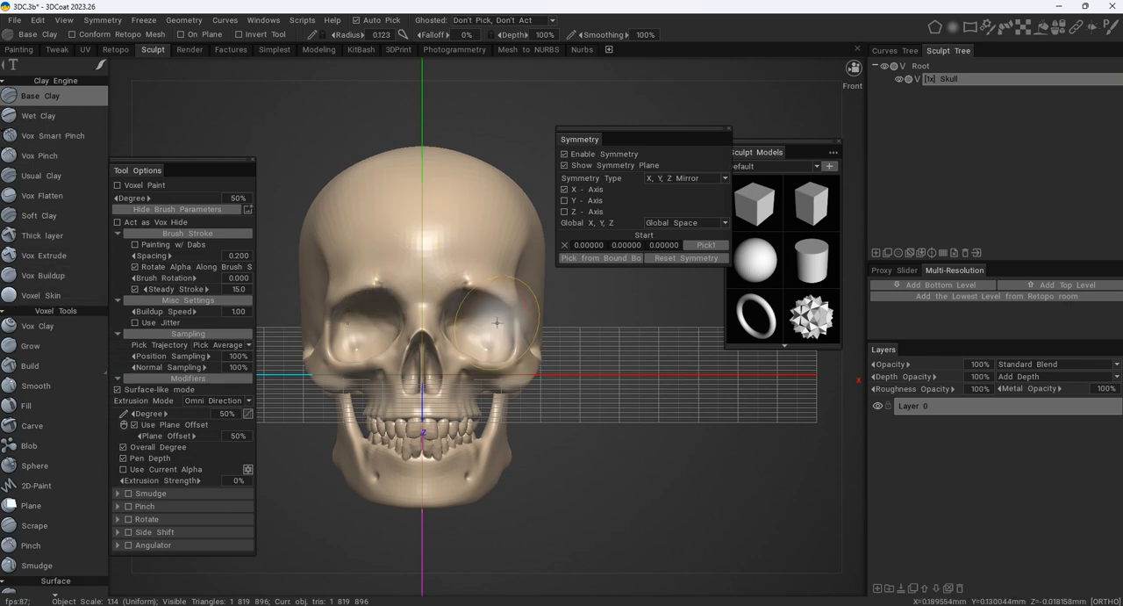
- Assign the Base Clay brush to QuickAccess slot 1 and the voxel Fill tool to slot 2
{"action": "key", "text": "space"}
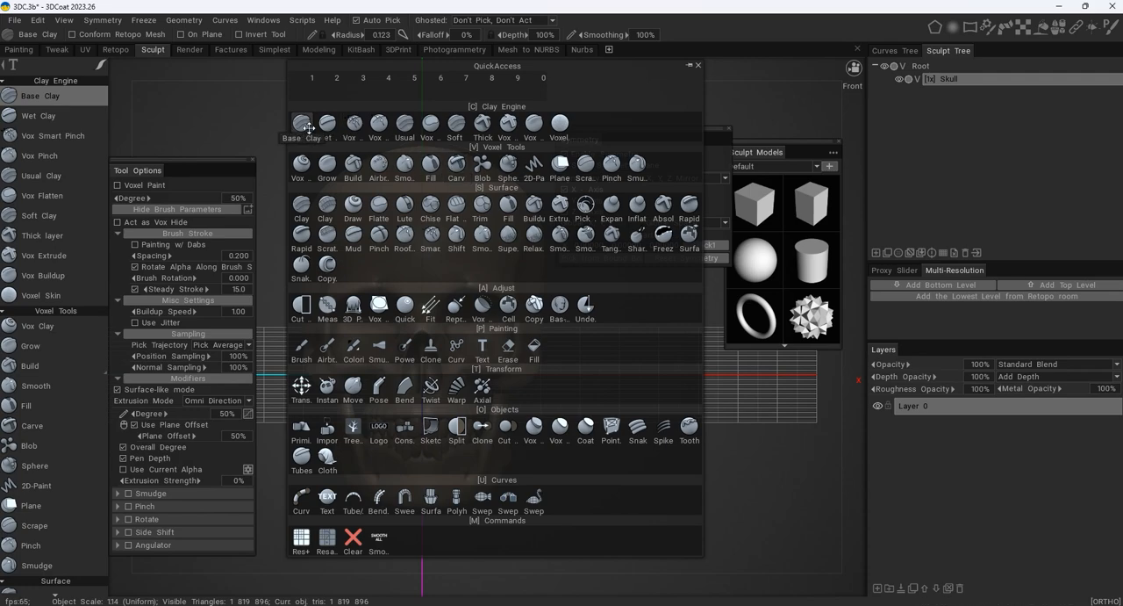
{"action": "left_click_drag", "start_coordinate": [304, 122], "coordinate": [304, 86]}
{"action": "key", "text": "space"}
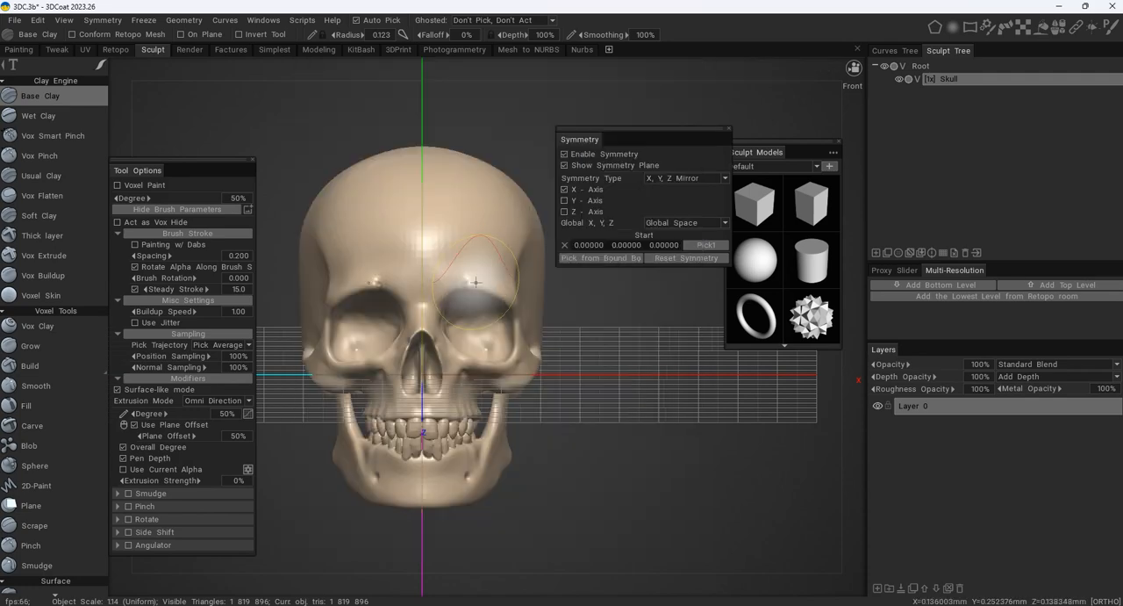
{"action": "key", "text": "space"}
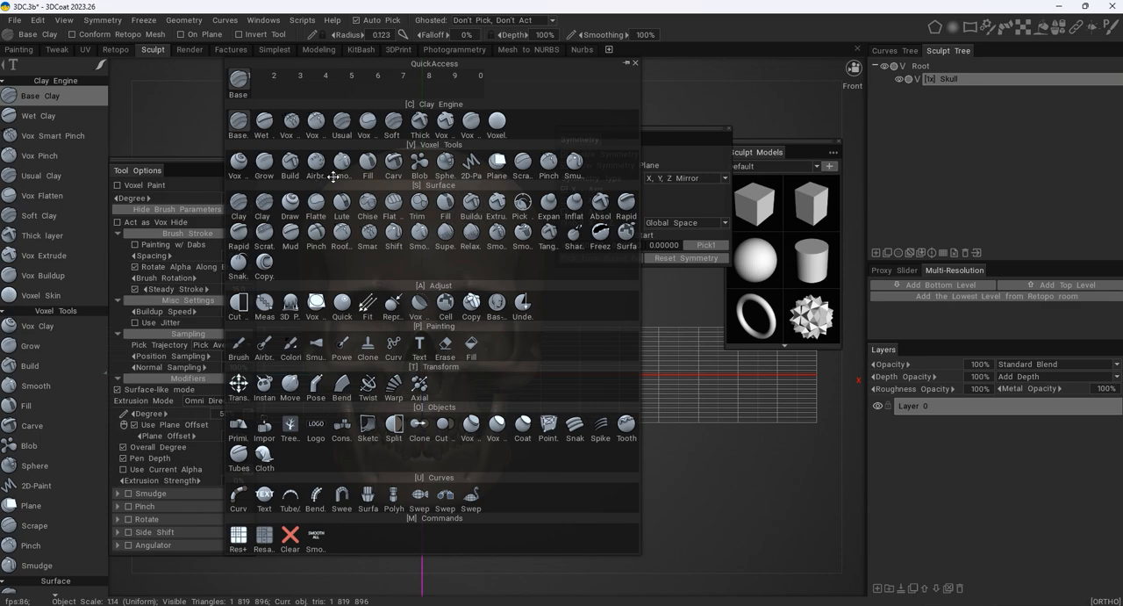
{"action": "left_click_drag", "start_coordinate": [359, 154], "coordinate": [274, 81]}
{"action": "key", "text": "space"}
{"action": "key", "text": "space"}
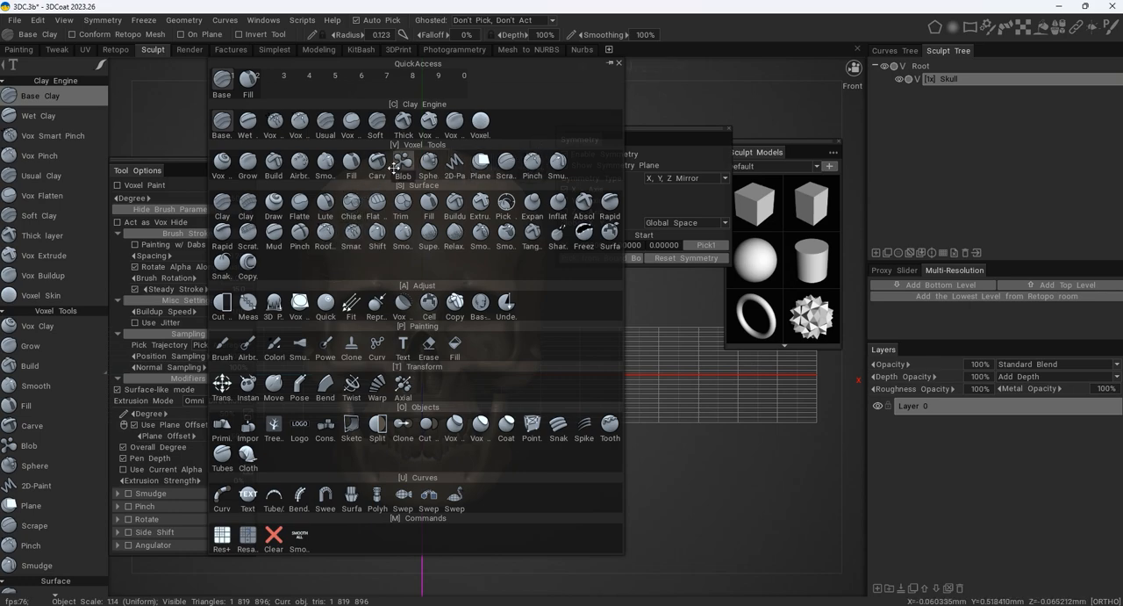
- Assign the voxel Smooth, Primitives and Transform tools to QuickAccess slots 3, 4 and 5
{"action": "left_click_drag", "start_coordinate": [327, 163], "coordinate": [274, 79]}
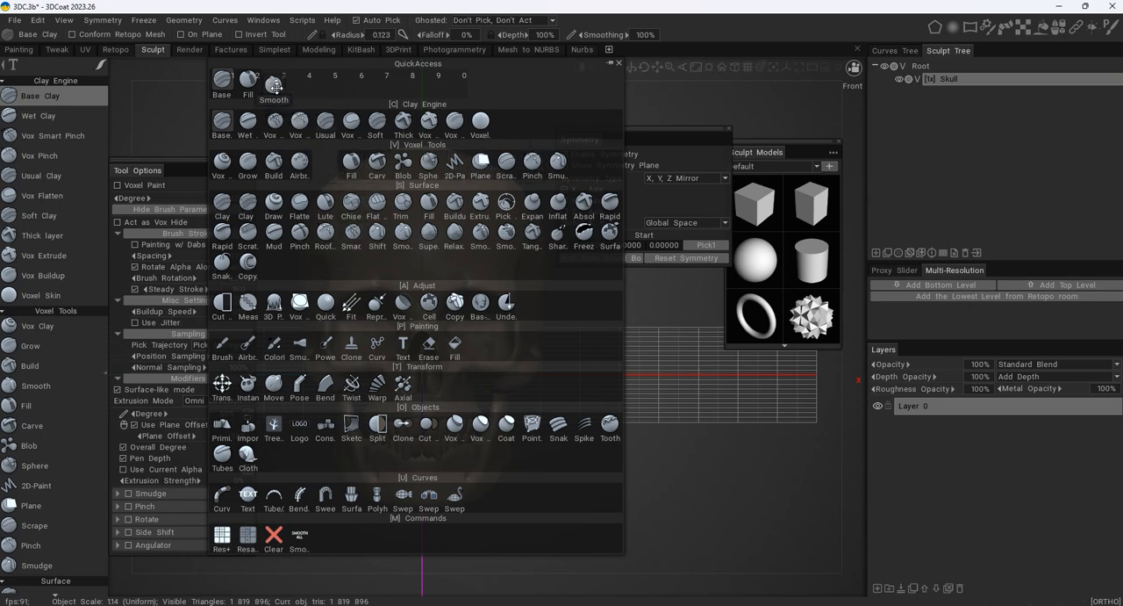
{"action": "key", "text": "space"}
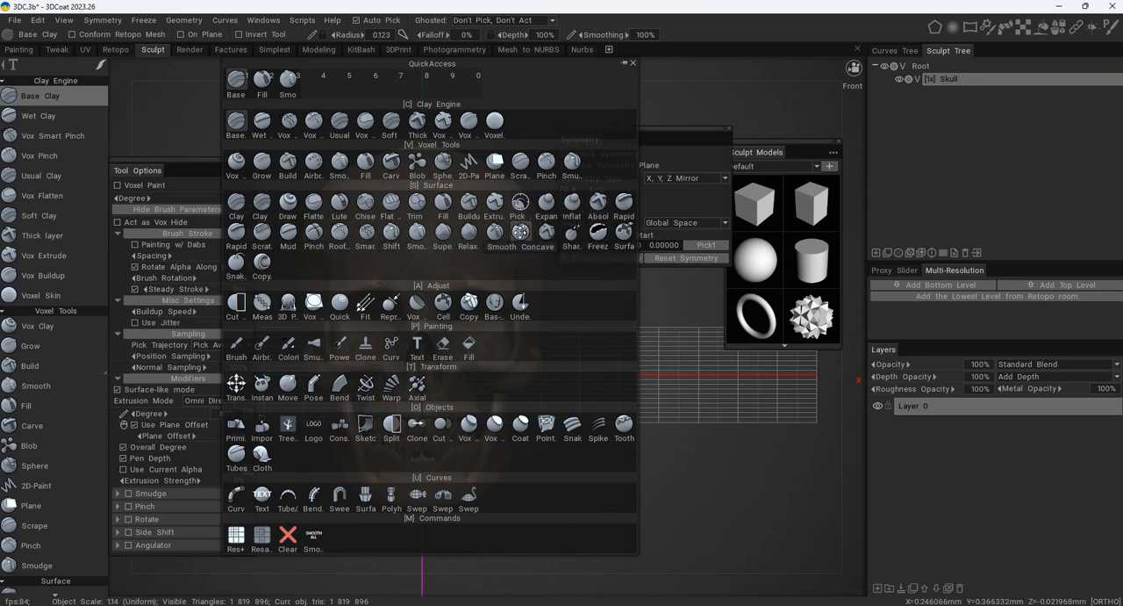
{"action": "left_click_drag", "start_coordinate": [237, 427], "coordinate": [316, 79]}
{"action": "key", "text": "space"}
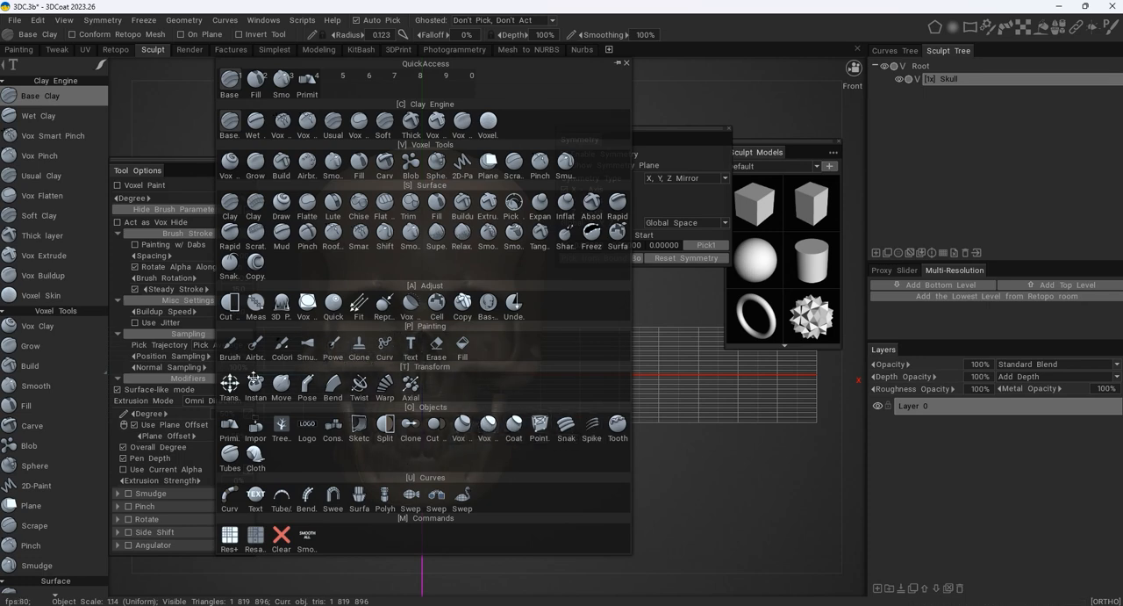
{"action": "left_click_drag", "start_coordinate": [230, 383], "coordinate": [333, 85]}
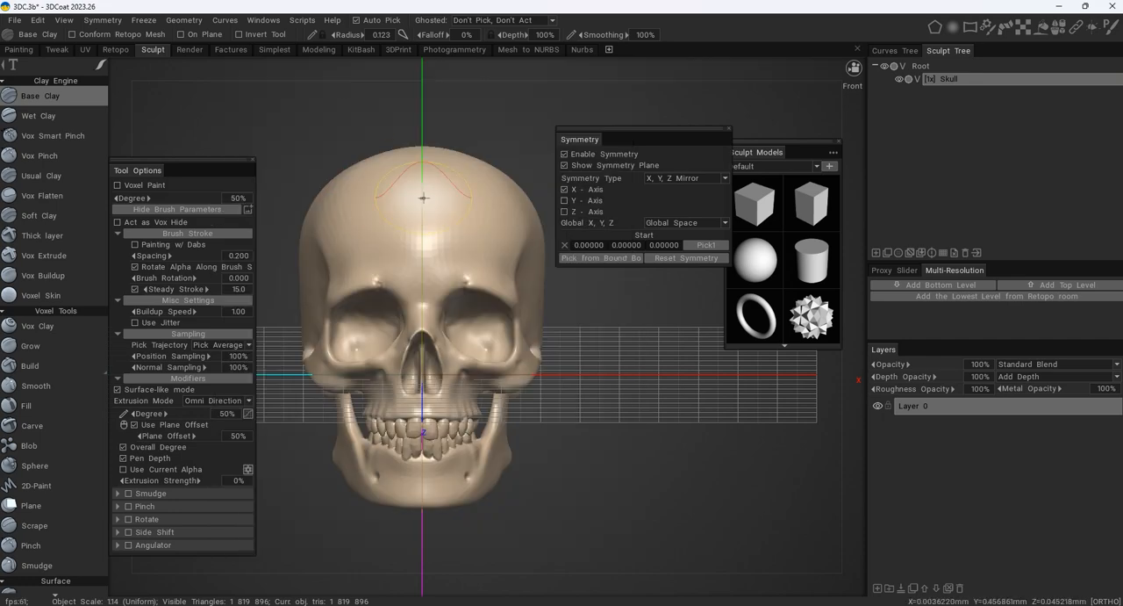
- Assign the voxel Airbrush tool to QuickAccess slot 6 and the voxel Smudge tool to slot 7
{"action": "key", "text": "space"}
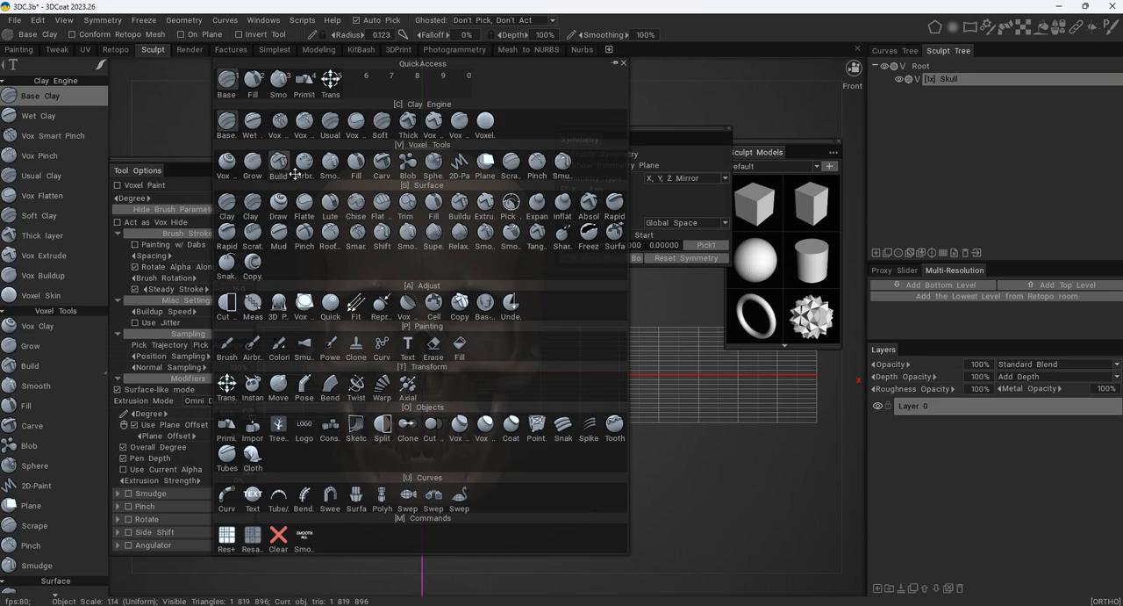
{"action": "left_click_drag", "start_coordinate": [304, 164], "coordinate": [367, 86]}
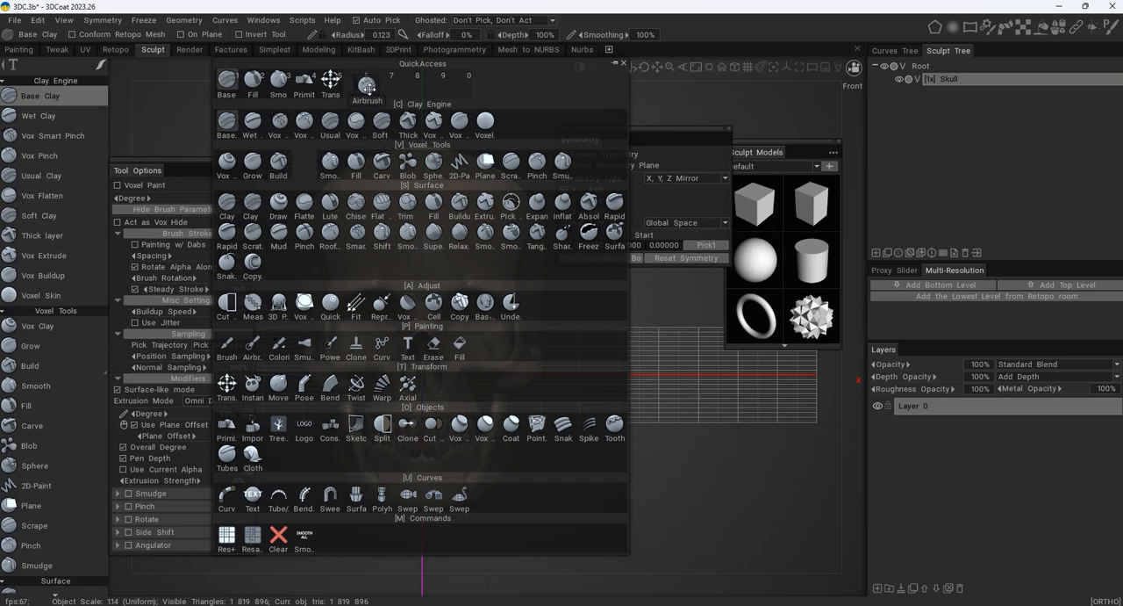
{"action": "key", "text": "space"}
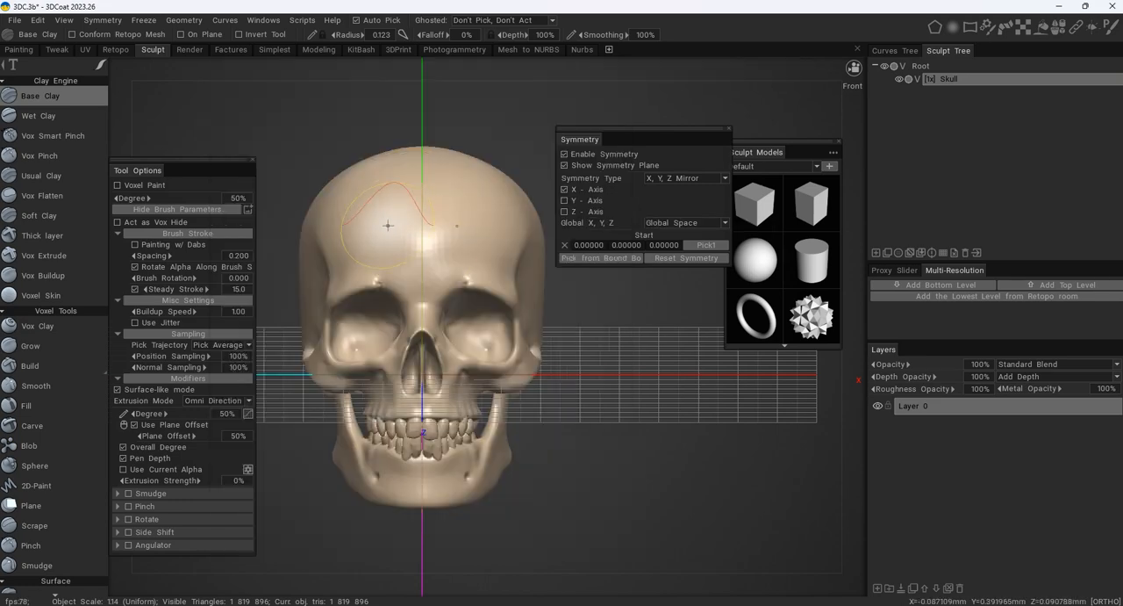
{"action": "key", "text": "space"}
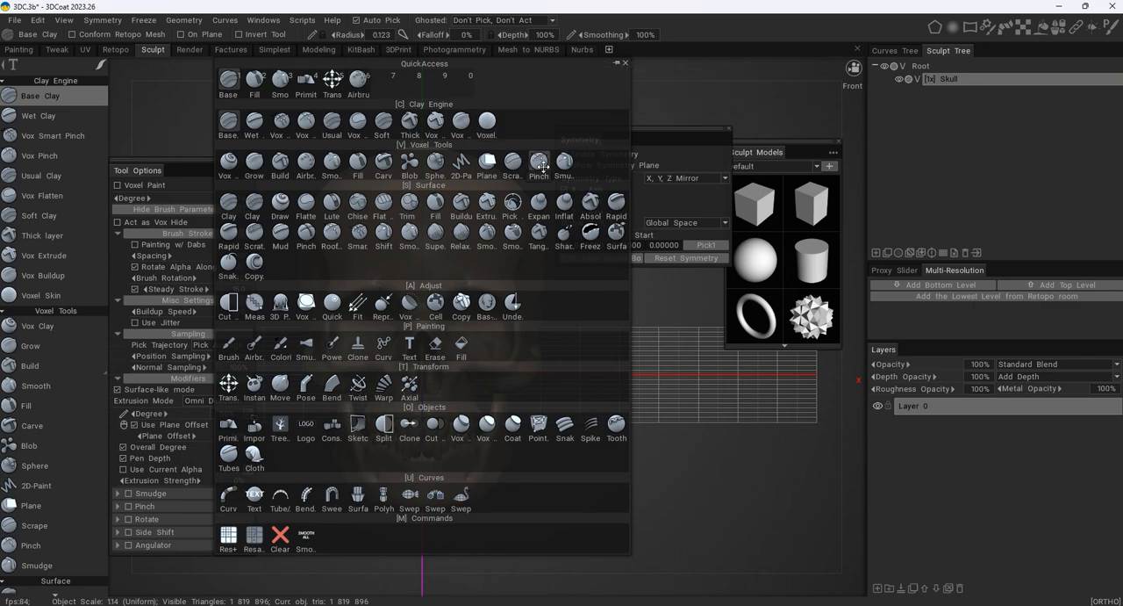
{"action": "mouse_move", "coordinate": [569, 169]}
{"action": "left_mouse_down"}
{"action": "mouse_move", "coordinate": [421, 118]}
{"action": "mouse_move", "coordinate": [383, 82]}
{"action": "left_mouse_up"}
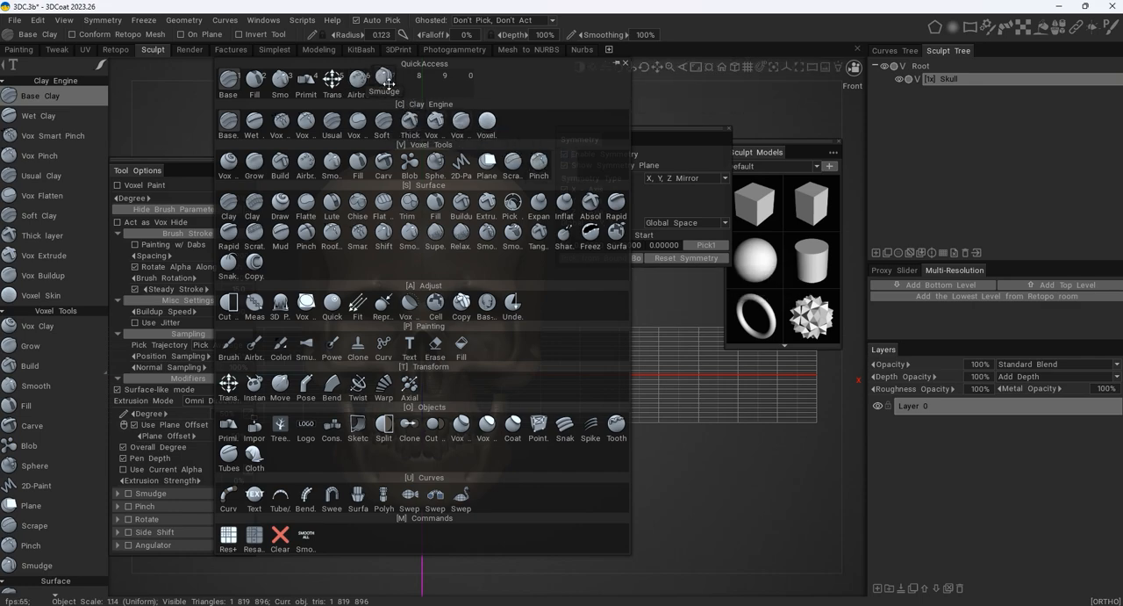
{"action": "key", "text": "space"}
{"action": "key", "text": "space"}
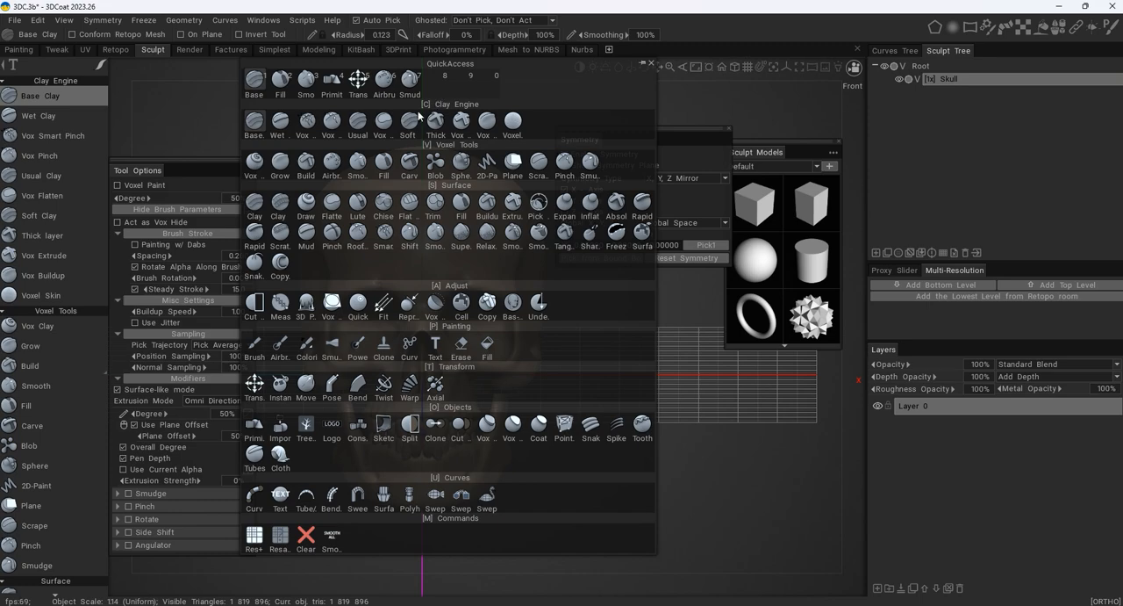
- Assign the voxel Grow tool to QuickAccess slots 8 and 9
{"action": "left_click_drag", "start_coordinate": [283, 170], "coordinate": [445, 84]}
{"action": "key", "text": "space"}
{"action": "key", "text": "space"}
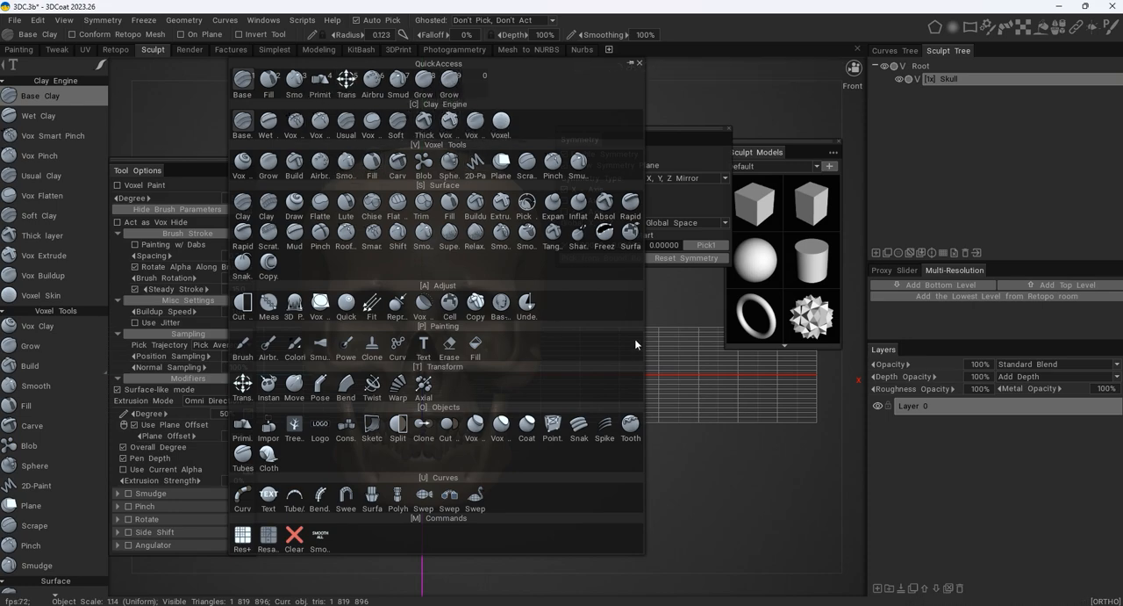
- Move the Symmetry window off the skull to below the Sculpt Models window and inspect the symmetry plane from several angles
{"action": "left_click_drag", "start_coordinate": [598, 339], "coordinate": [490, 261], "text": "alt"}
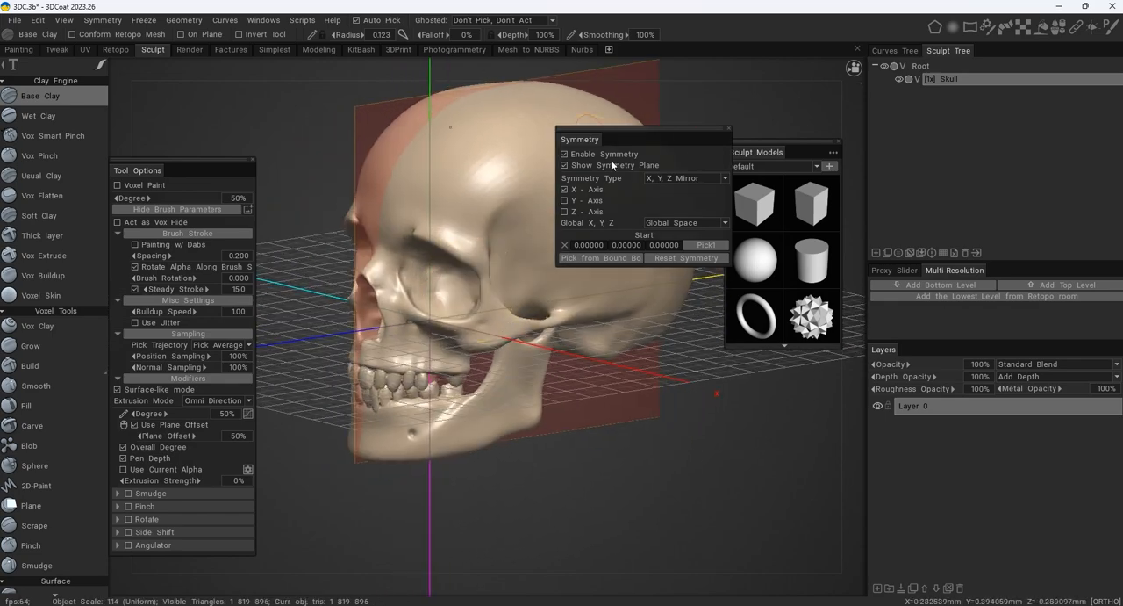
{"action": "left_click_drag", "start_coordinate": [618, 130], "coordinate": [698, 414]}
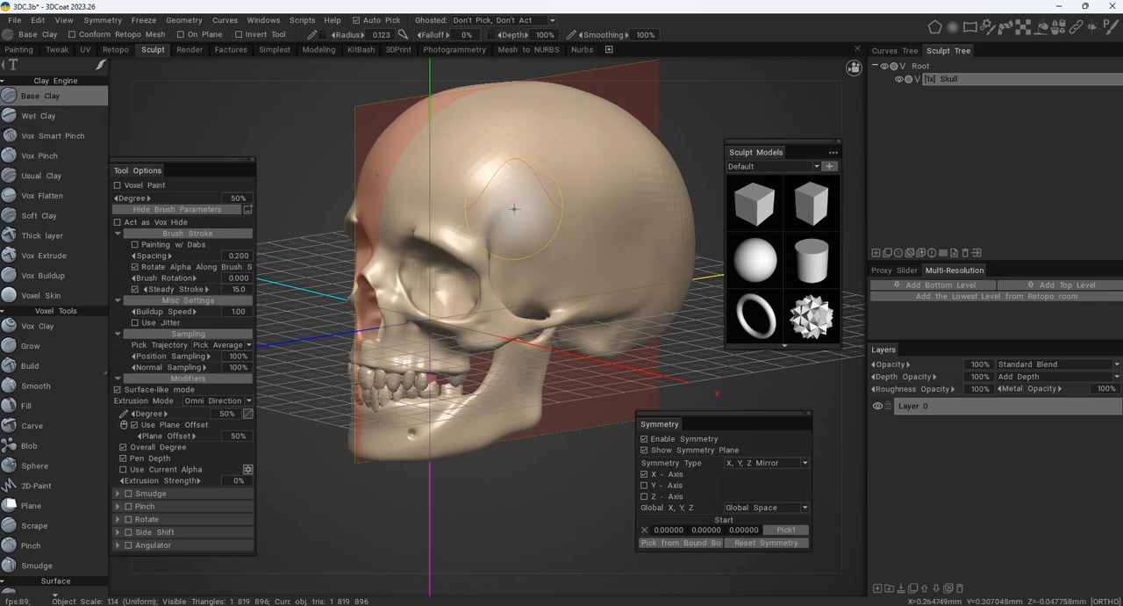
{"action": "left_click_drag", "start_coordinate": [531, 230], "coordinate": [500, 218], "text": "alt"}
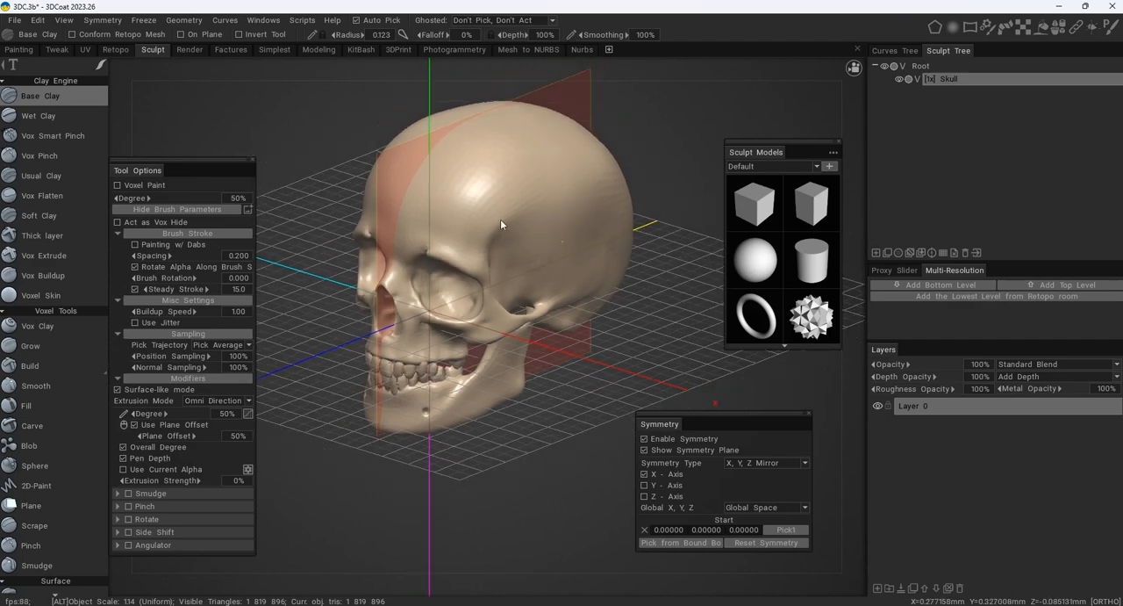
{"action": "right_click_drag", "start_coordinate": [500, 218], "coordinate": [545, 177], "text": "alt"}
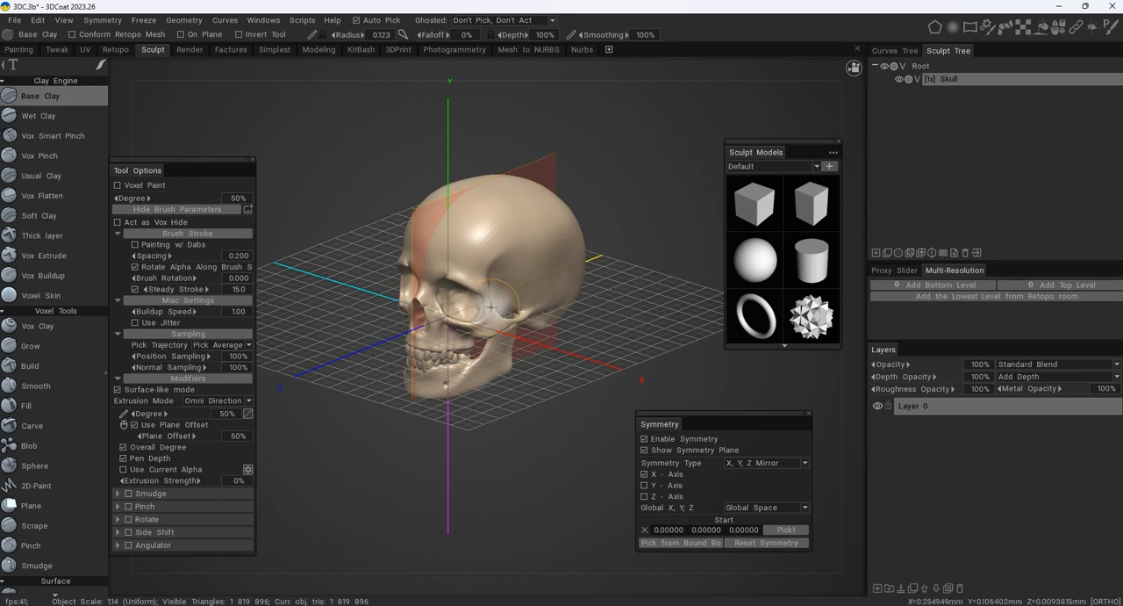
{"action": "middle_click_drag", "start_coordinate": [494, 307], "coordinate": [459, 288], "text": "alt"}
{"action": "right_click_drag", "start_coordinate": [459, 289], "coordinate": [574, 278], "text": "alt"}
{"action": "middle_click_drag", "start_coordinate": [519, 267], "coordinate": [564, 297], "text": "alt"}
{"action": "right_click_drag", "start_coordinate": [565, 297], "coordinate": [484, 212], "text": "alt"}
- Apply the dark grey metallic shader from the Default set to the skull and dismiss the cavity hint
{"action": "left_click", "coordinate": [1059, 32]}
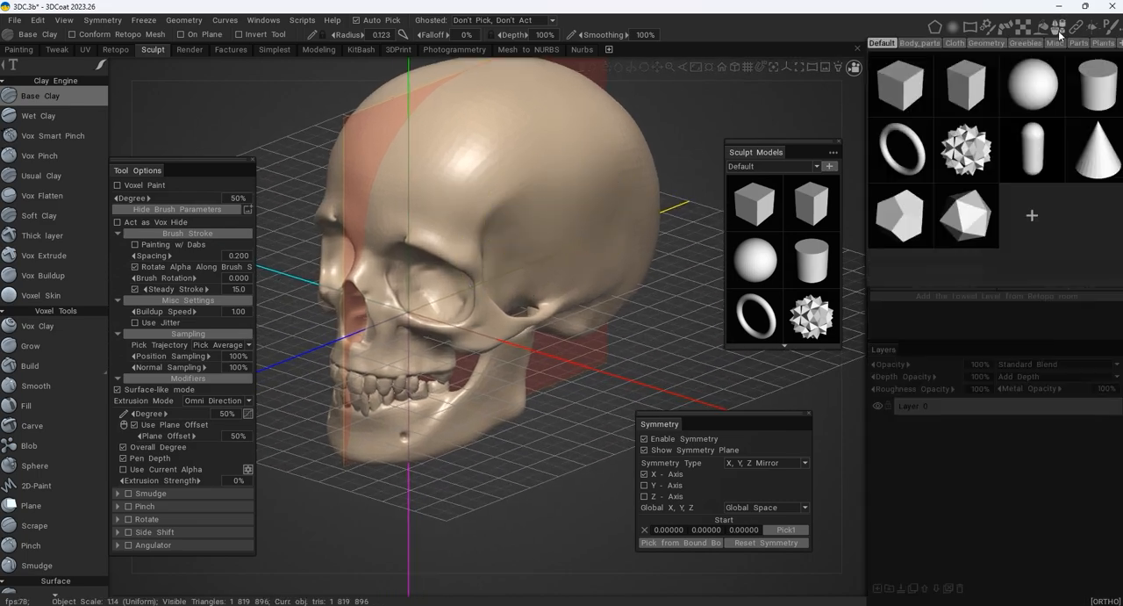
{"action": "left_click", "coordinate": [1044, 29]}
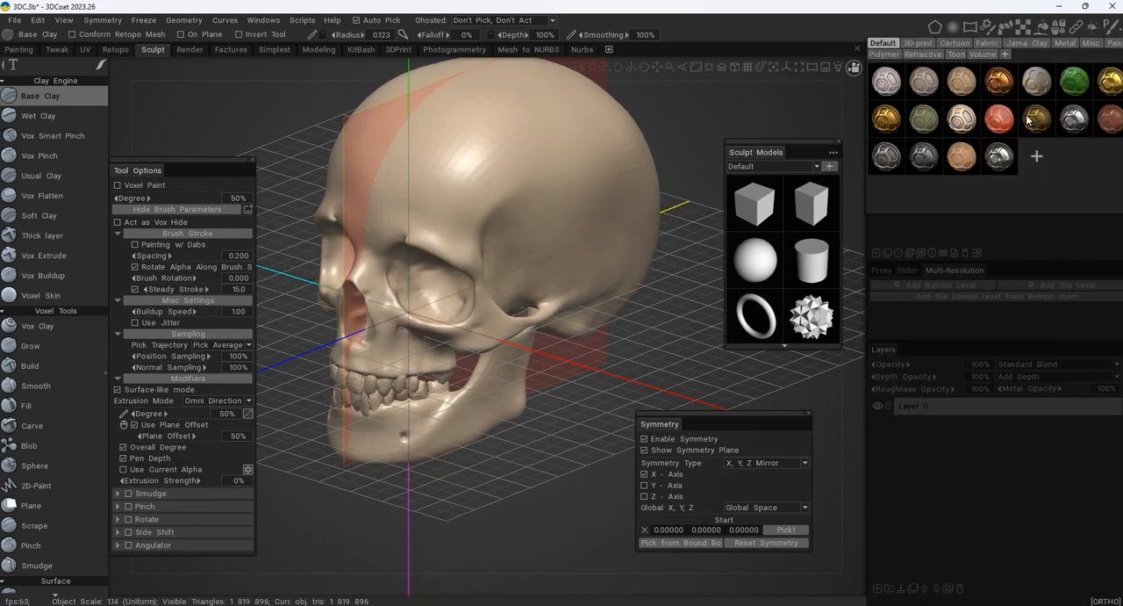
{"action": "left_click", "coordinate": [930, 158]}
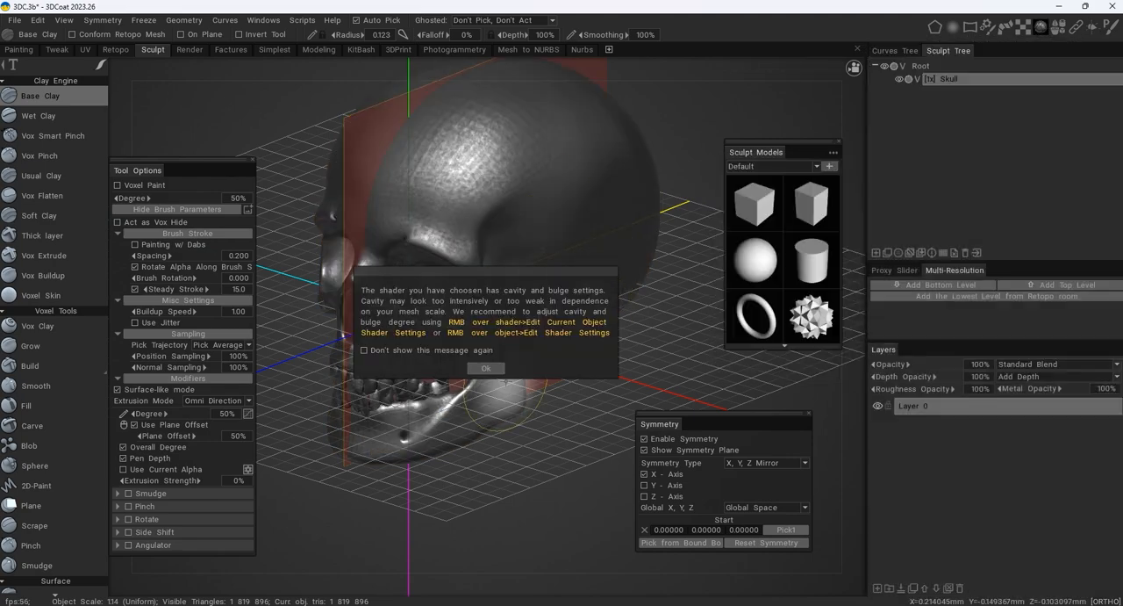
{"action": "left_click_drag", "start_coordinate": [597, 255], "coordinate": [619, 223], "text": "alt"}
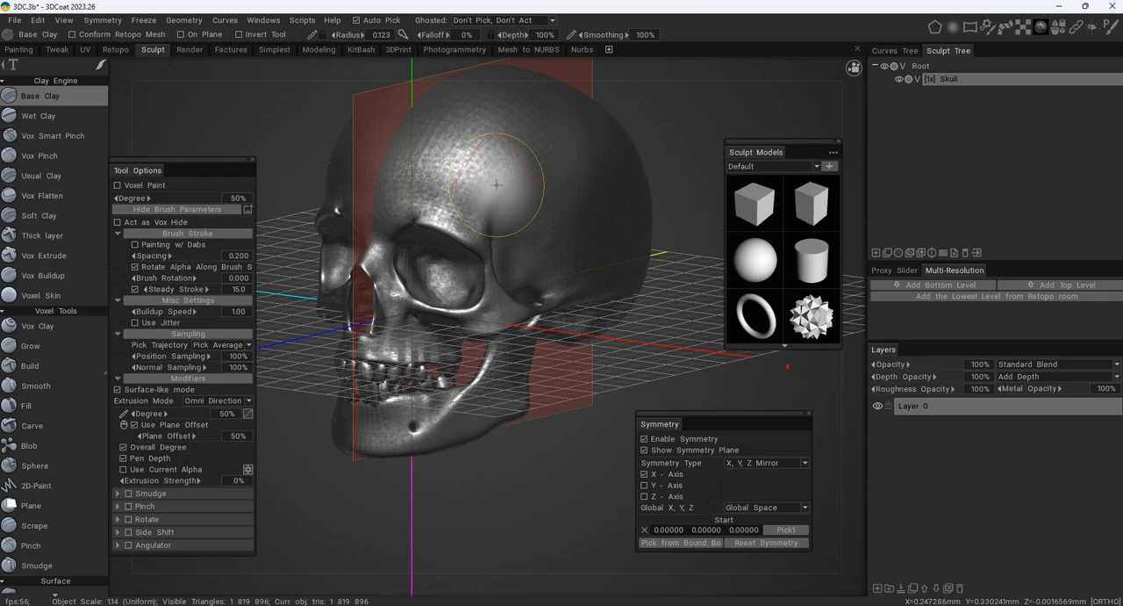
{"action": "middle_click_drag", "start_coordinate": [484, 199], "coordinate": [480, 220], "text": "alt"}
{"action": "right_click_drag", "start_coordinate": [481, 220], "coordinate": [509, 207], "text": "alt"}
{"action": "middle_click_drag", "start_coordinate": [509, 206], "coordinate": [539, 242], "text": "alt"}
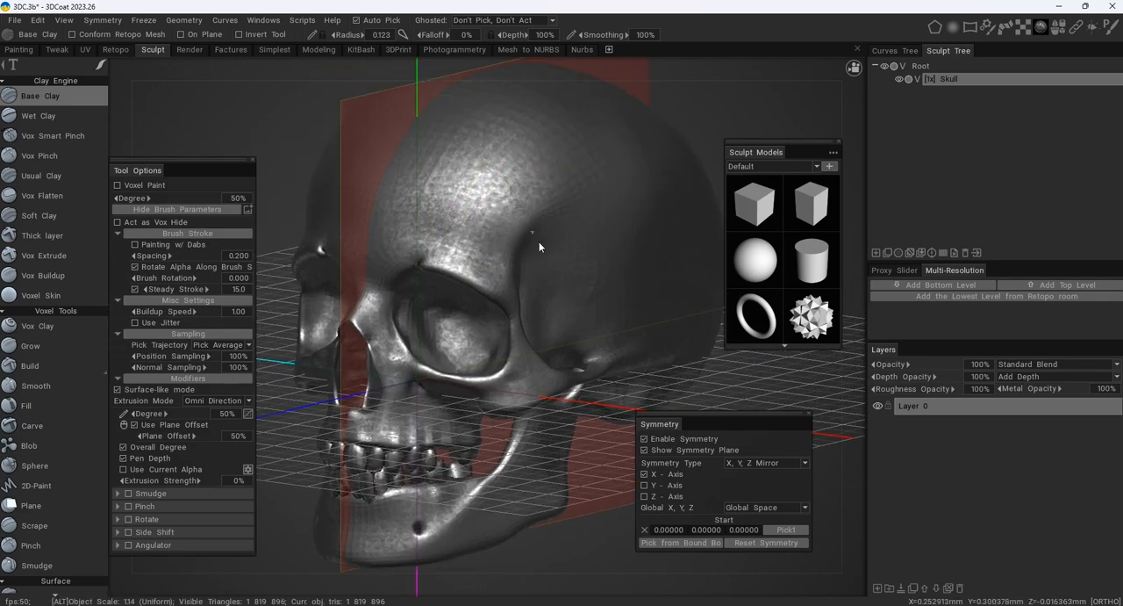
- Choose the Airbrush tool from QuickAccess and set its radius to 0.029 and depth to 439%
{"action": "key", "text": "space"}
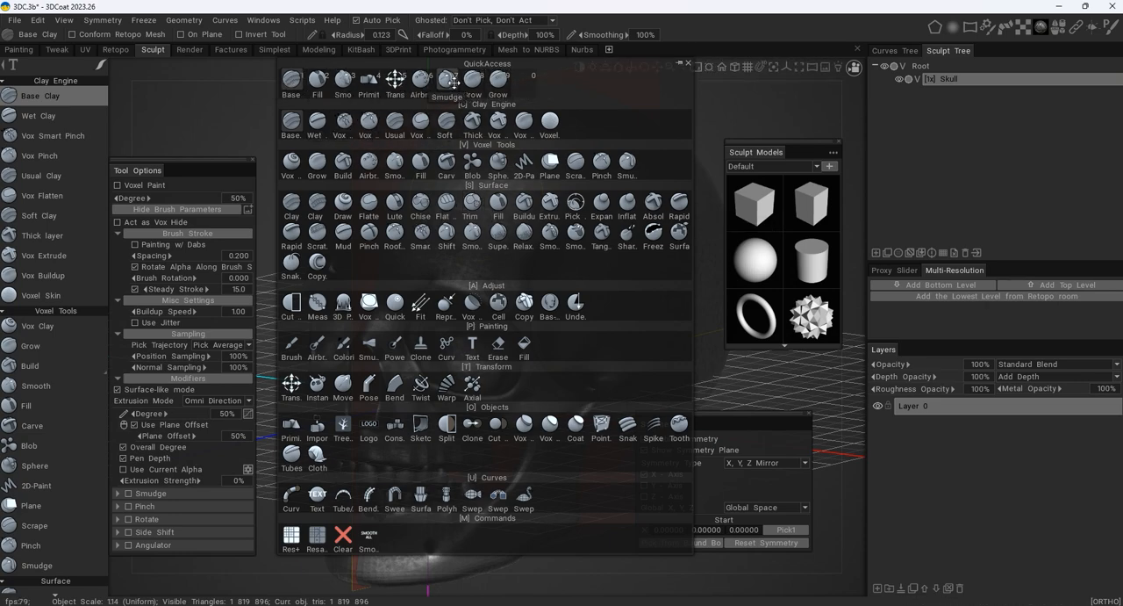
{"action": "left_click", "coordinate": [422, 78]}
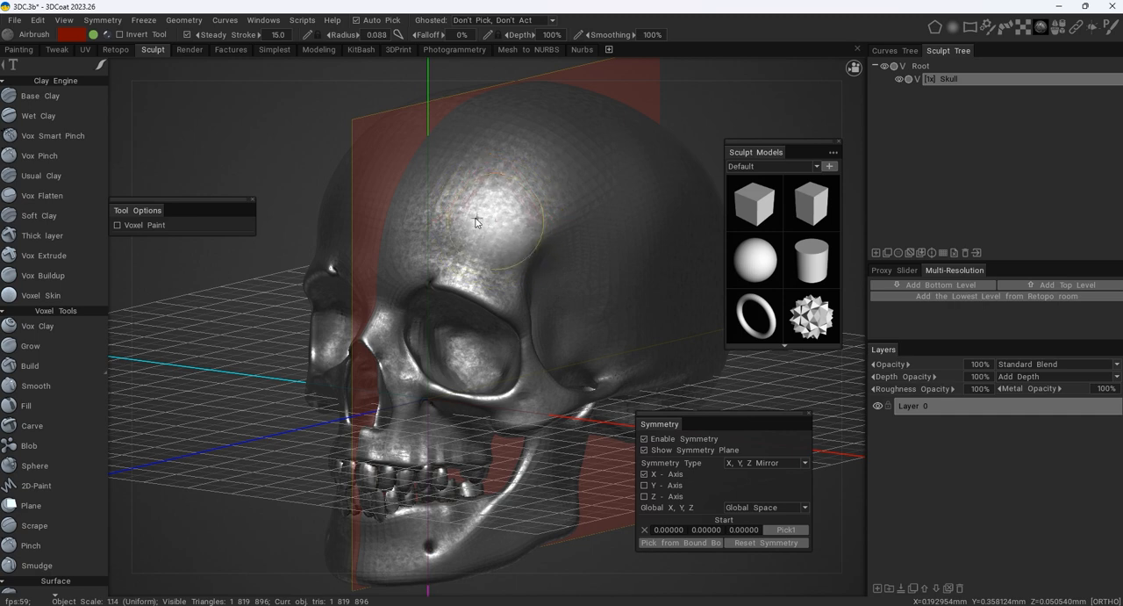
{"action": "mouse_move", "coordinate": [457, 215]}
{"action": "right_mouse_down"}
{"action": "mouse_move", "coordinate": [592, 217]}
{"action": "mouse_move", "coordinate": [539, 211]}
{"action": "mouse_move", "coordinate": [564, 207]}
{"action": "mouse_move", "coordinate": [443, 215]}
{"action": "right_mouse_up"}
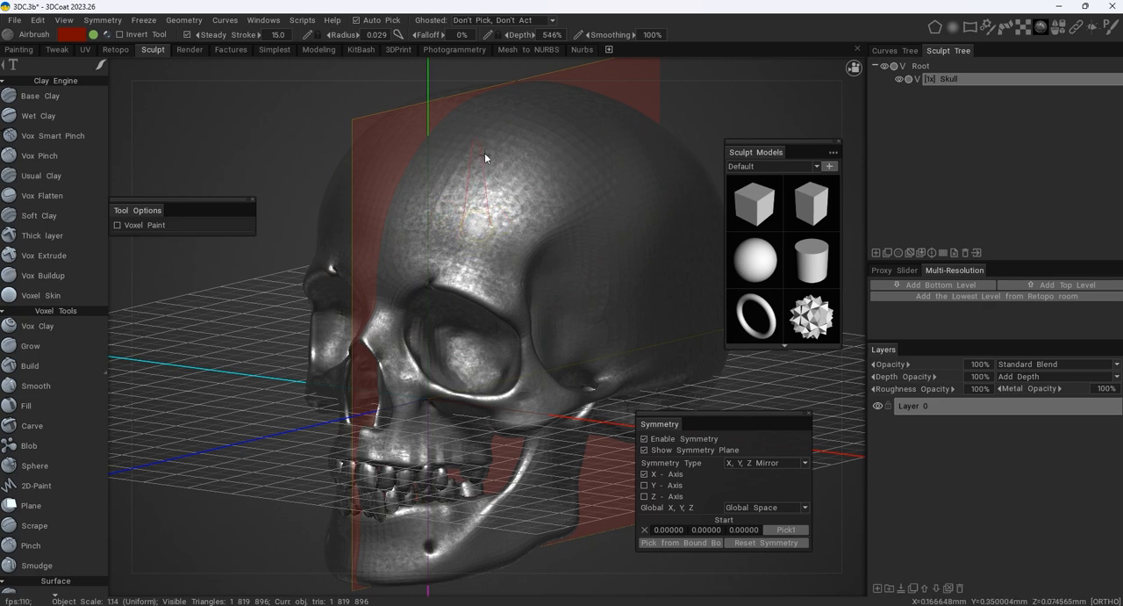
{"action": "mouse_move", "coordinate": [484, 130]}
{"action": "right_mouse_down"}
{"action": "mouse_move", "coordinate": [481, 142]}
{"action": "mouse_move", "coordinate": [475, 134]}
{"action": "mouse_move", "coordinate": [478, 218]}
{"action": "right_mouse_up"}
- Try two mirrored Airbrush strokes across the forehead, the second at 74% depth, and undo both
{"action": "mouse_move", "coordinate": [445, 210]}
{"action": "left_mouse_down"}
{"action": "mouse_move", "coordinate": [527, 146]}
{"action": "mouse_move", "coordinate": [566, 139]}
{"action": "left_mouse_up"}
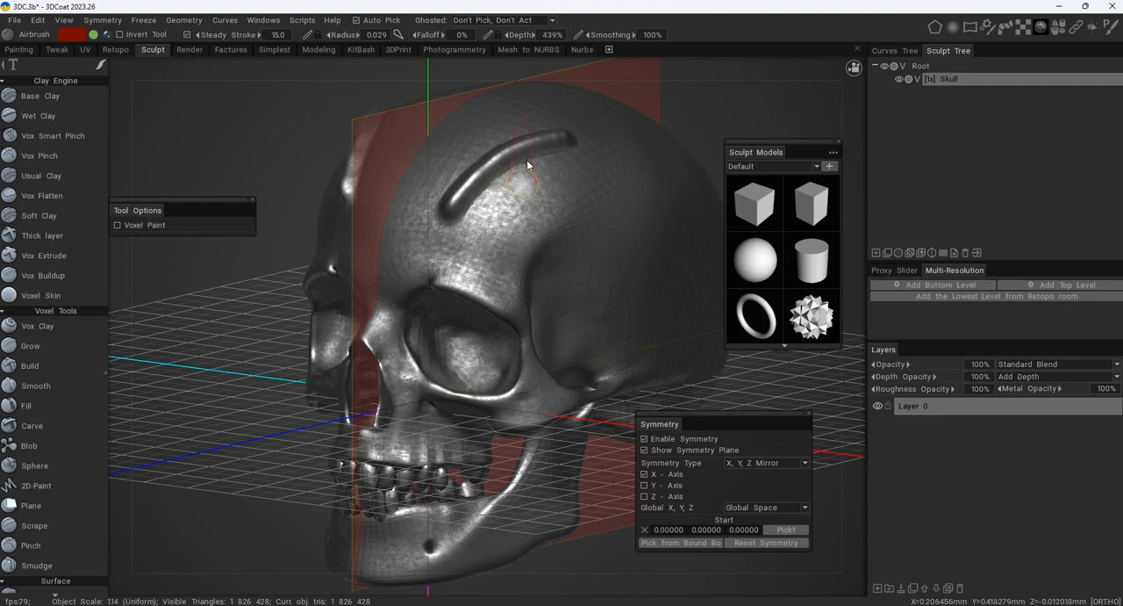
{"action": "right_click_drag", "start_coordinate": [527, 148], "coordinate": [523, 114]}
{"action": "mouse_move", "coordinate": [488, 222]}
{"action": "left_mouse_down"}
{"action": "mouse_move", "coordinate": [604, 162]}
{"action": "mouse_move", "coordinate": [615, 182]}
{"action": "mouse_move", "coordinate": [691, 163]}
{"action": "mouse_move", "coordinate": [665, 213]}
{"action": "mouse_move", "coordinate": [583, 221]}
{"action": "left_mouse_up"}
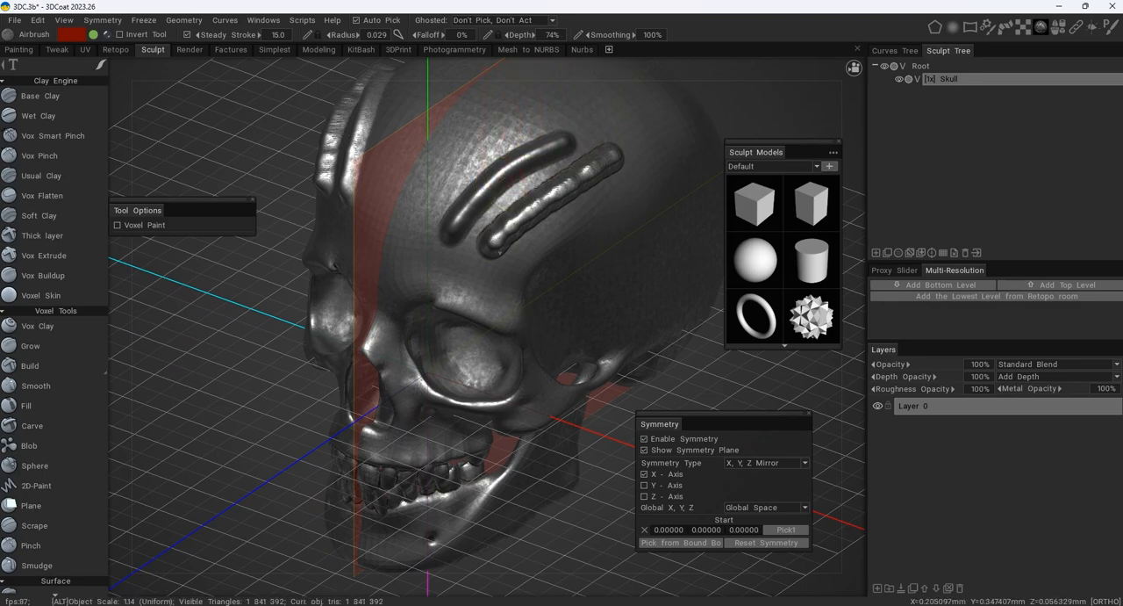
{"action": "scroll", "coordinate": [516, 288], "scroll_direction": "up", "scroll_amount": 3}
{"action": "key", "text": "ctrl+z"}
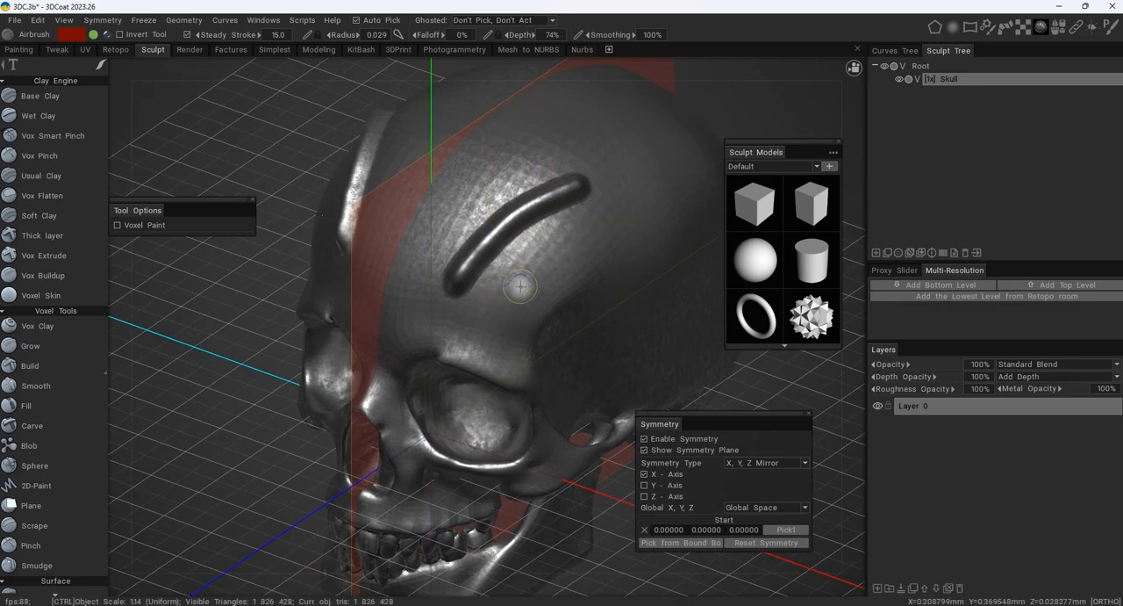
{"action": "key", "text": "ctrl+z"}
- Try mirrored Airbrush strokes running up the forehead from the eye sockets at a 0.022 radius, and undo them
{"action": "left_click_drag", "start_coordinate": [498, 288], "coordinate": [546, 232], "text": "alt"}
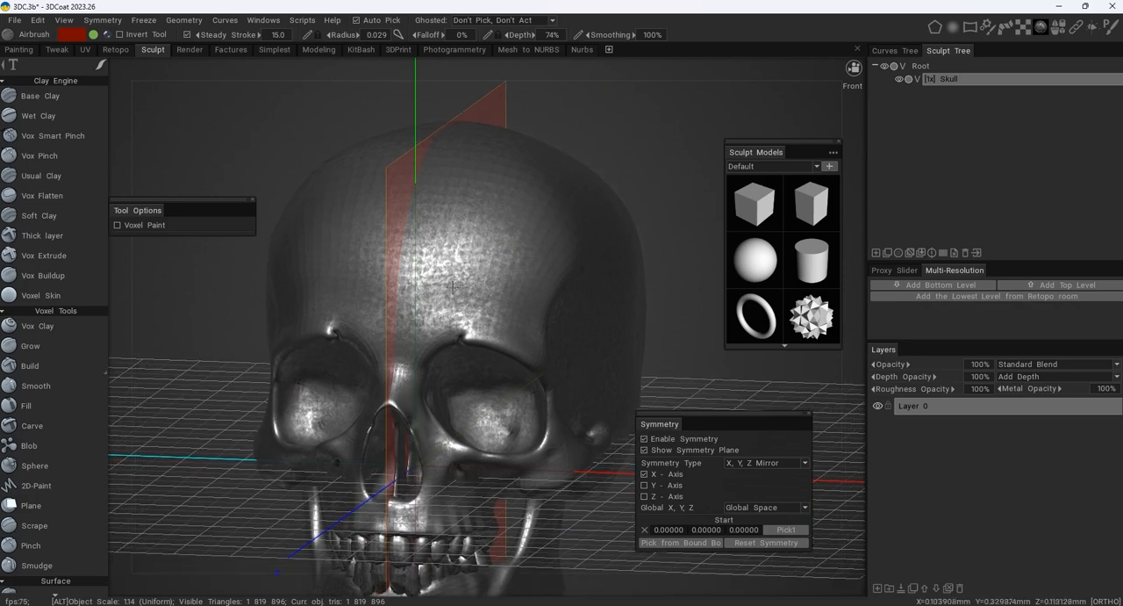
{"action": "right_click_drag", "start_coordinate": [546, 233], "coordinate": [586, 306], "text": "alt"}
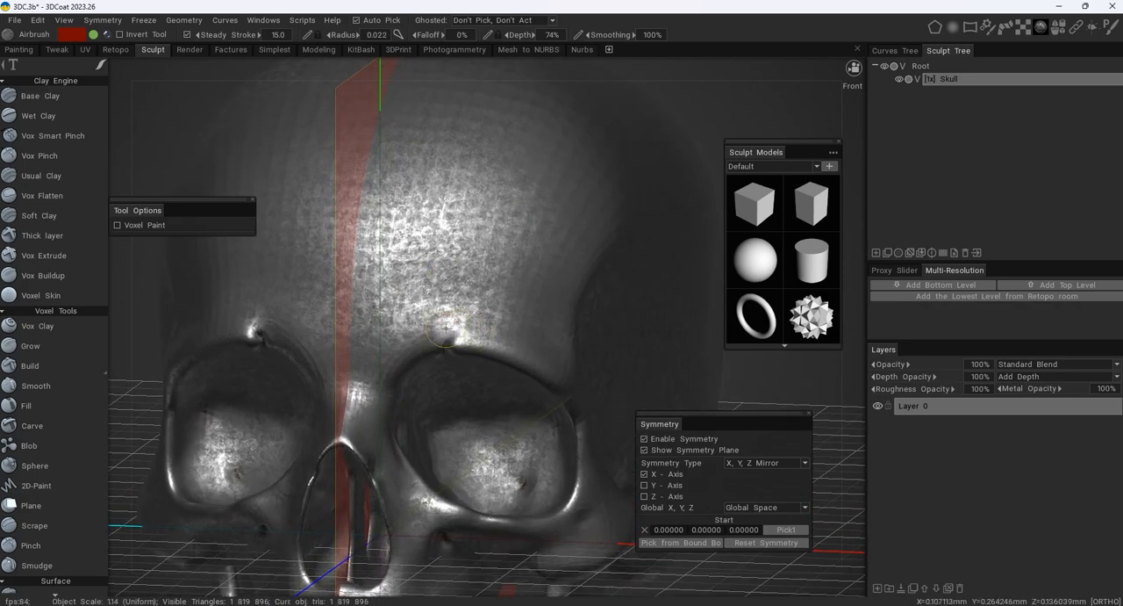
{"action": "middle_click_drag", "start_coordinate": [446, 328], "coordinate": [485, 303], "text": "alt"}
{"action": "mouse_move", "coordinate": [485, 303]}
{"action": "left_mouse_down", "text": "alt"}
{"action": "mouse_move", "coordinate": [469, 314]}
{"action": "mouse_move", "coordinate": [475, 242]}
{"action": "mouse_move", "coordinate": [475, 298]}
{"action": "left_mouse_up", "text": "alt"}
{"action": "key", "text": "ctrl+z"}
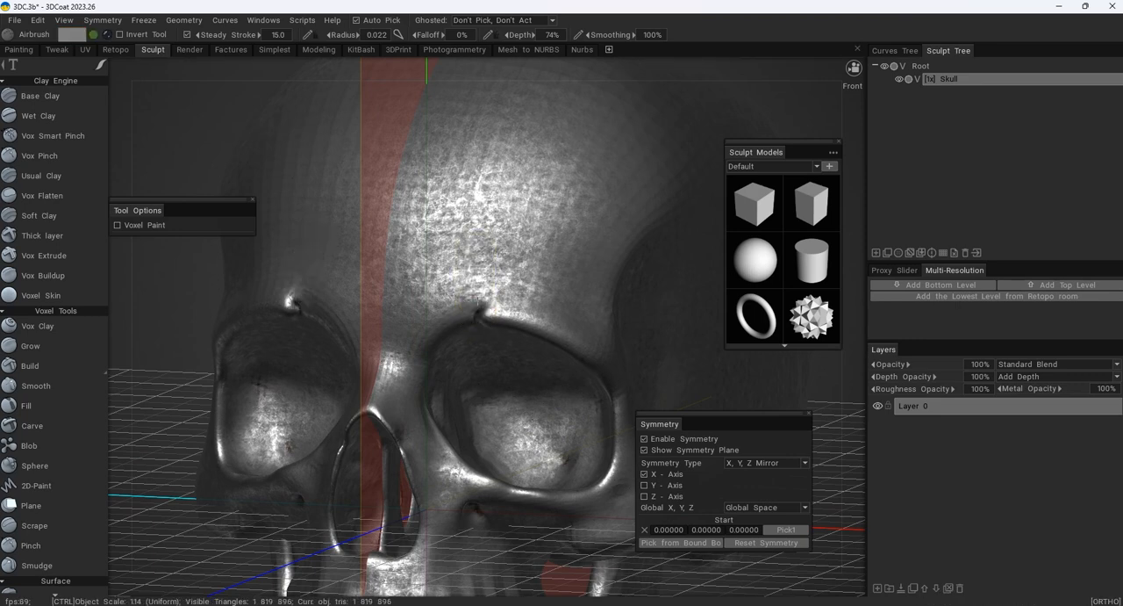
{"action": "left_click_drag", "start_coordinate": [473, 165], "coordinate": [491, 303]}
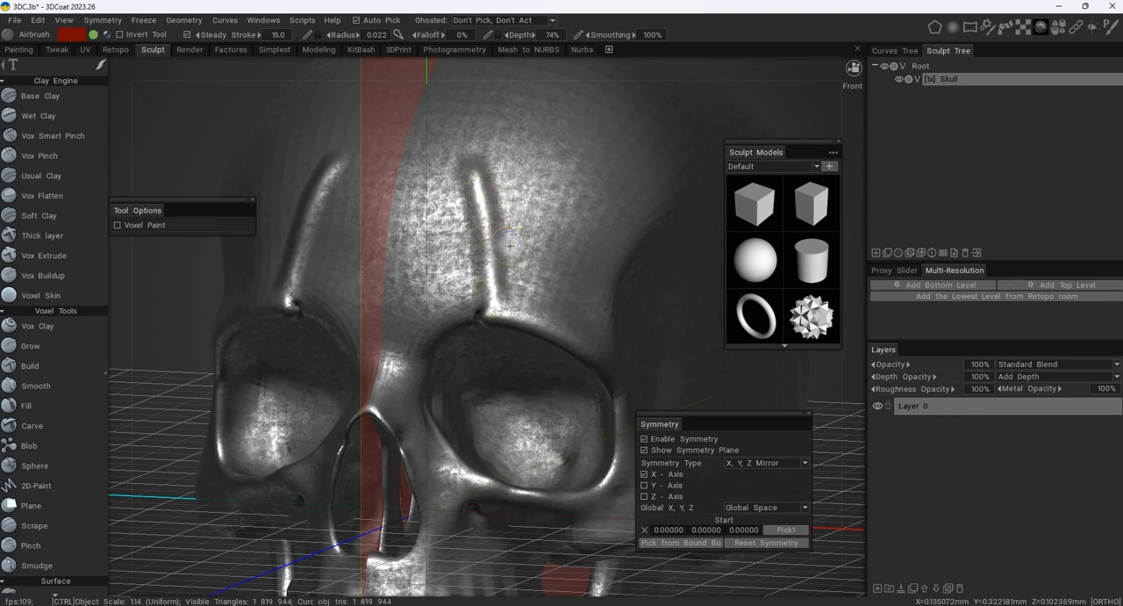
{"action": "key", "text": "ctrl+z"}
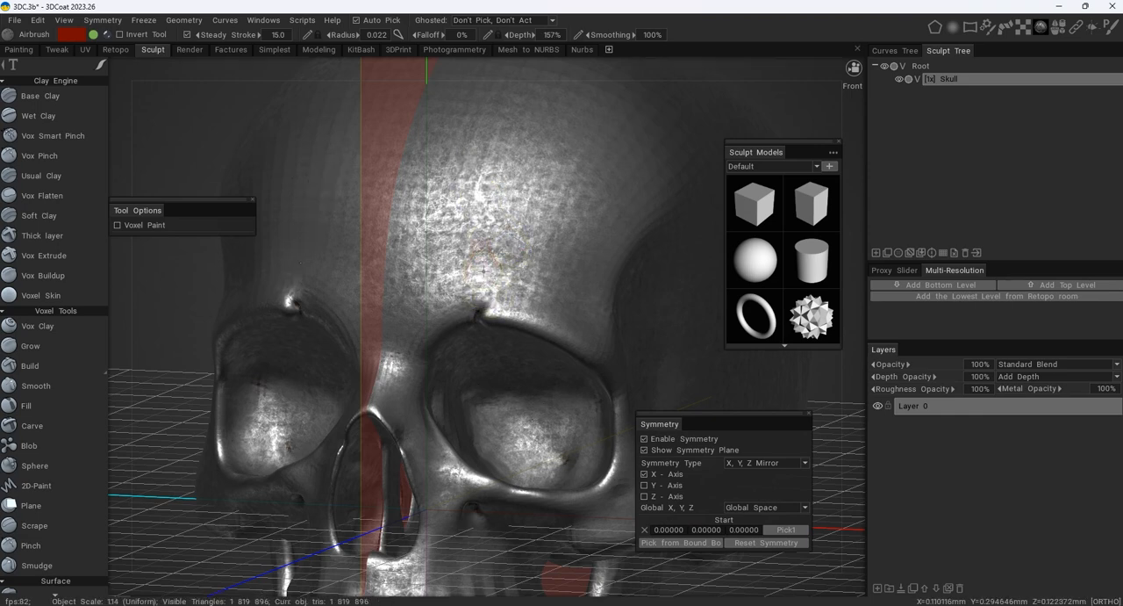
- Sculpt a mirrored raised border from the inner brow across the forehead and down the temple, using Airbrush at 157% depth
{"action": "mouse_move", "coordinate": [470, 304]}
{"action": "left_mouse_down"}
{"action": "mouse_move", "coordinate": [461, 237]}
{"action": "mouse_move", "coordinate": [518, 217]}
{"action": "mouse_move", "coordinate": [588, 215]}
{"action": "mouse_move", "coordinate": [630, 230]}
{"action": "mouse_move", "coordinate": [632, 243]}
{"action": "mouse_move", "coordinate": [492, 230]}
{"action": "left_mouse_up"}
{"action": "middle_click_drag", "start_coordinate": [629, 235], "coordinate": [518, 184], "text": "alt"}
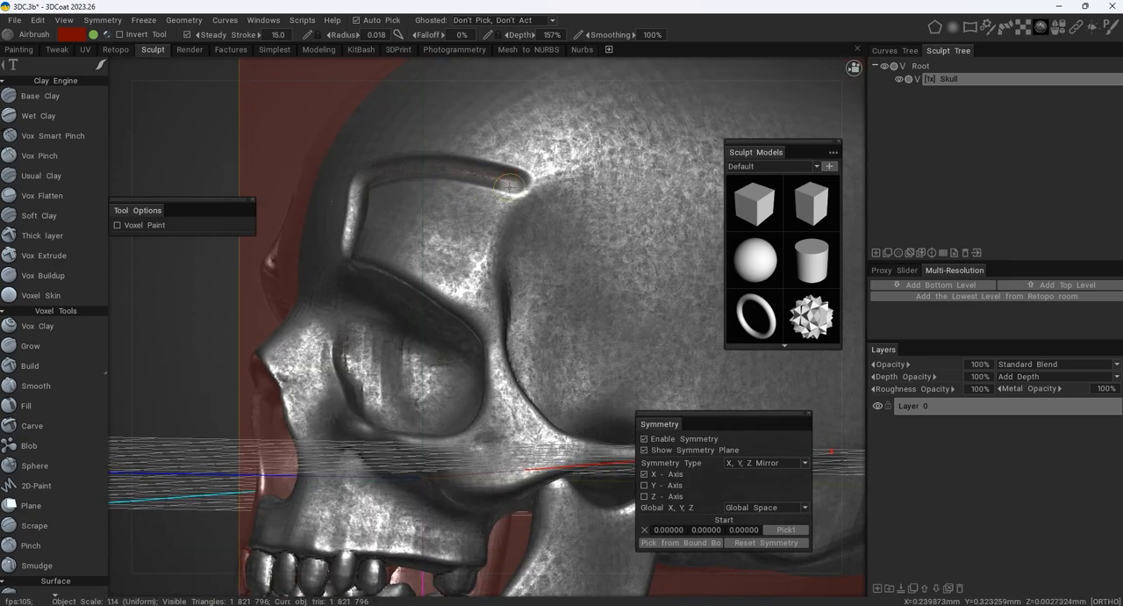
{"action": "left_click_drag", "start_coordinate": [512, 181], "coordinate": [523, 182], "text": "ctrl"}
{"action": "mouse_move", "coordinate": [544, 223]}
{"action": "left_mouse_down"}
{"action": "mouse_move", "coordinate": [564, 261]}
{"action": "mouse_move", "coordinate": [531, 302]}
{"action": "left_mouse_up"}
{"action": "left_click_drag", "start_coordinate": [398, 263], "coordinate": [461, 271], "text": "alt"}
{"action": "middle_click_drag", "start_coordinate": [461, 271], "coordinate": [485, 314], "text": "alt"}
{"action": "scroll", "coordinate": [408, 253], "scroll_direction": "up", "scroll_amount": 2}
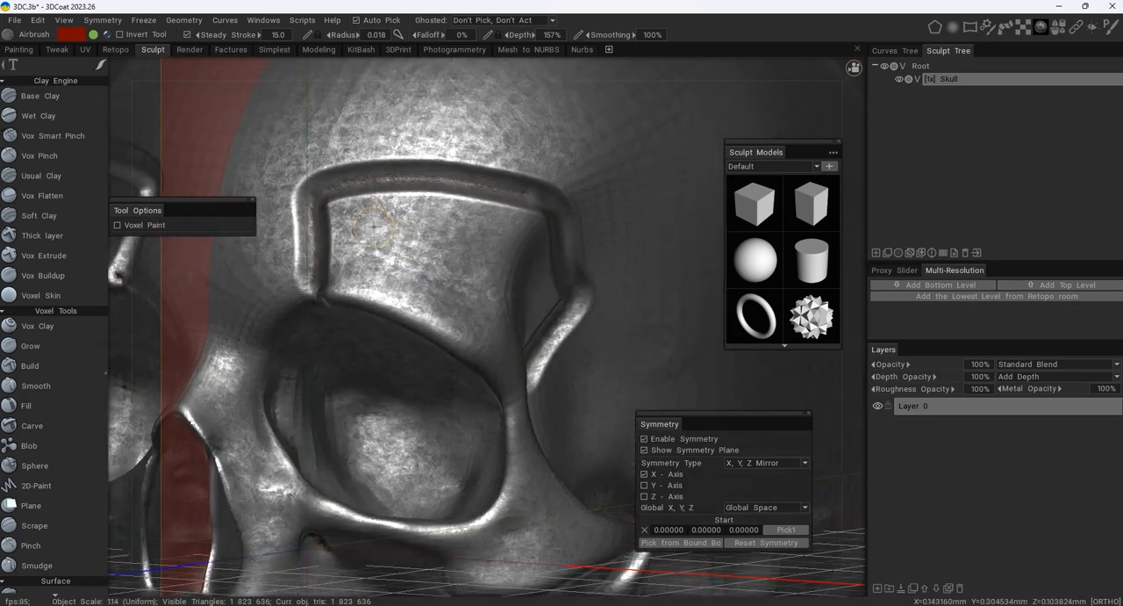
- Add a row of three mirrored rivet-like bumps inside the bordered area above the eye socket
{"action": "left_click", "coordinate": [374, 226]}
{"action": "left_click", "coordinate": [446, 229]}
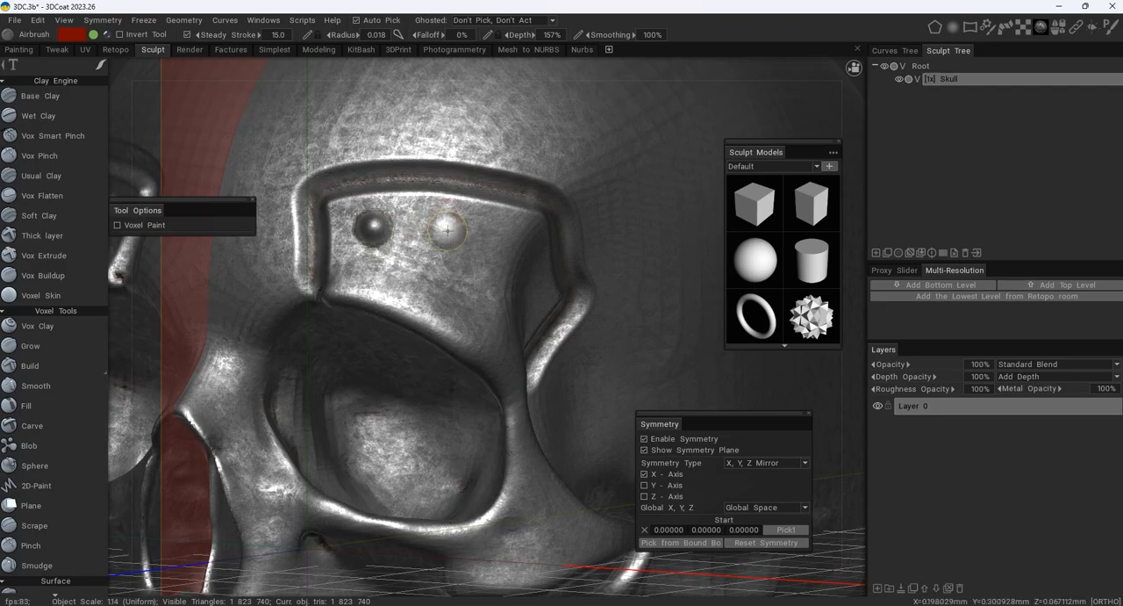
{"action": "mouse_move", "coordinate": [501, 249]}
{"action": "left_mouse_down", "text": "alt"}
{"action": "mouse_move", "coordinate": [512, 248]}
{"action": "mouse_move", "coordinate": [452, 301]}
{"action": "mouse_move", "coordinate": [509, 258]}
{"action": "mouse_move", "coordinate": [483, 264]}
{"action": "mouse_move", "coordinate": [494, 275]}
{"action": "mouse_move", "coordinate": [472, 264]}
{"action": "left_mouse_up", "text": "alt"}
- Outline a smaller mirrored plate on the nose bridge between the eye sockets with the Airbrush at a 0.011 radius
{"action": "scroll", "coordinate": [494, 275], "scroll_direction": "down", "scroll_amount": 3}
{"action": "scroll", "coordinate": [514, 299], "scroll_direction": "up", "scroll_amount": 3}
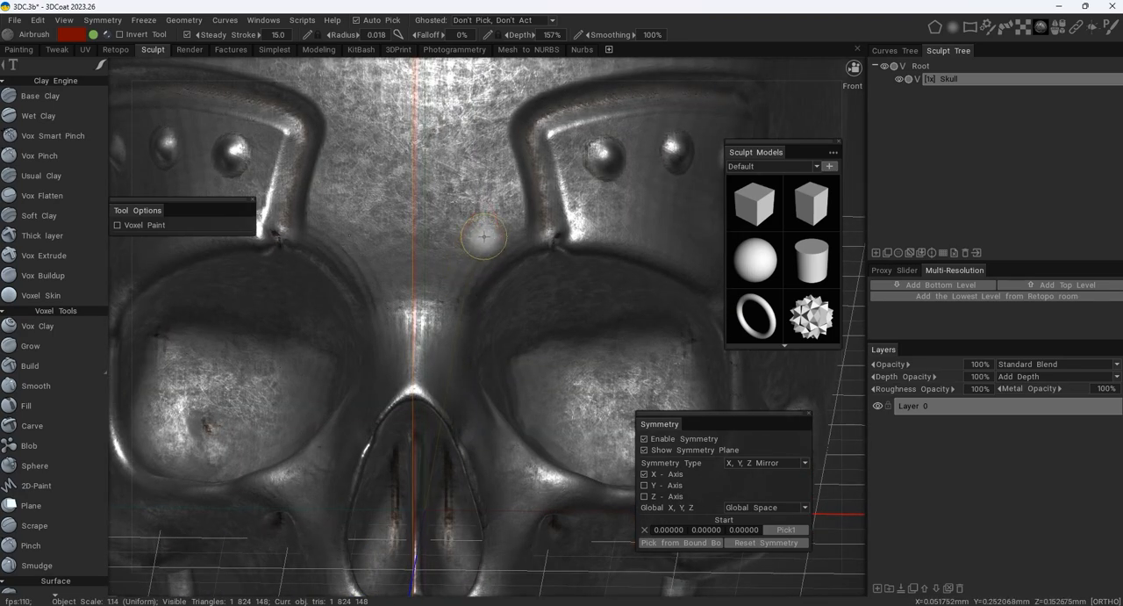
{"action": "mouse_move", "coordinate": [477, 238]}
{"action": "left_mouse_down", "text": "alt"}
{"action": "mouse_move", "coordinate": [418, 263]}
{"action": "mouse_move", "coordinate": [481, 263]}
{"action": "mouse_move", "coordinate": [464, 255]}
{"action": "left_mouse_up", "text": "alt"}
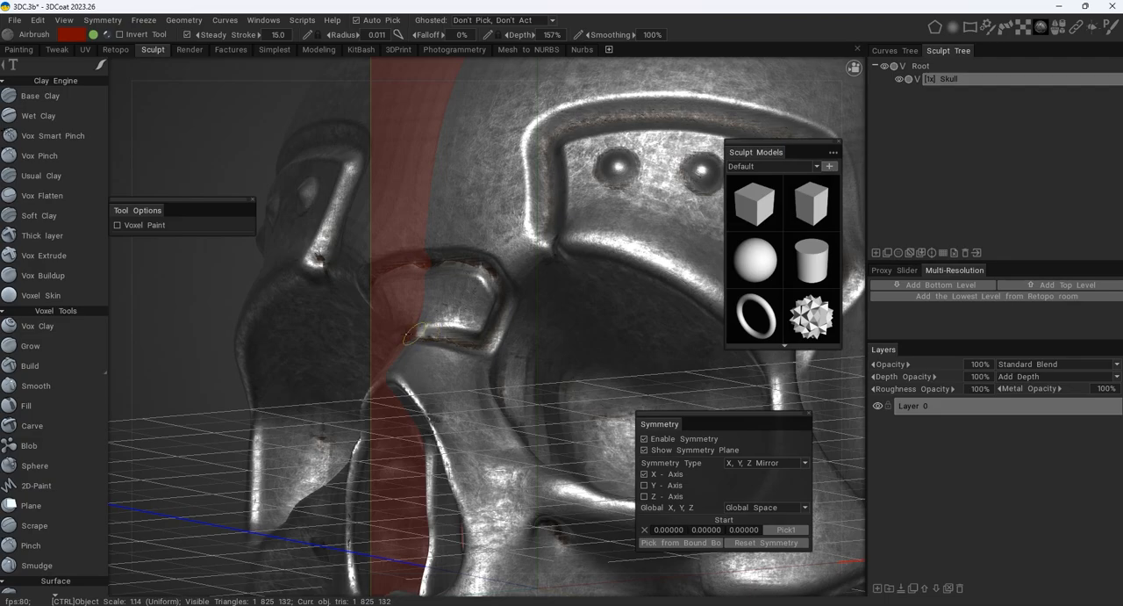
{"action": "right_click_drag", "start_coordinate": [508, 326], "coordinate": [314, 306], "text": "alt"}
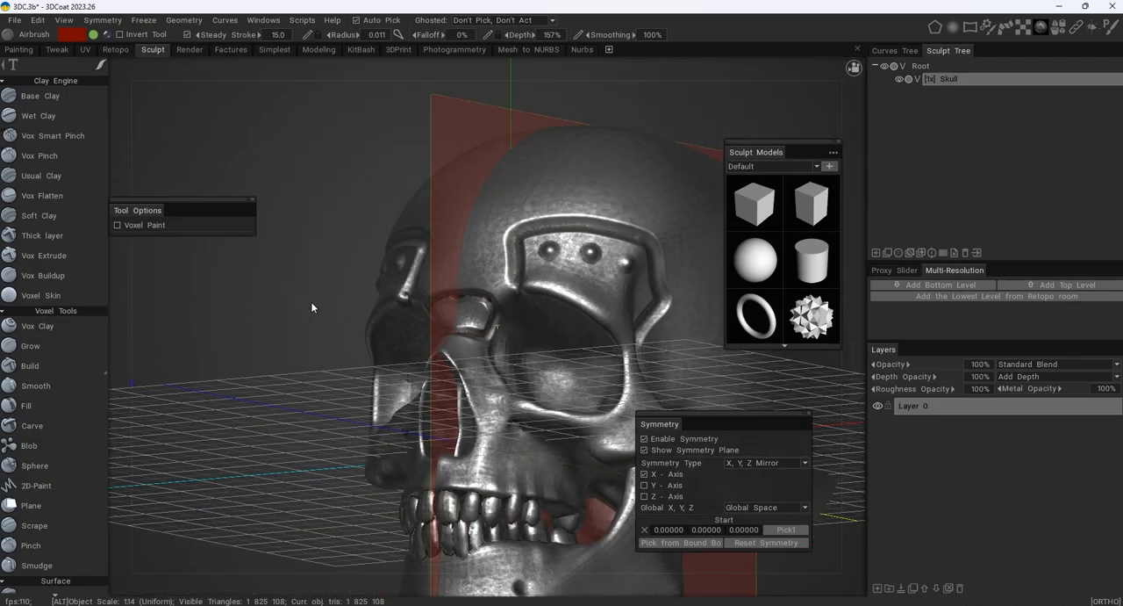
{"action": "left_click_drag", "start_coordinate": [313, 306], "coordinate": [435, 265], "text": "alt"}
{"action": "right_click_drag", "start_coordinate": [436, 266], "coordinate": [430, 246], "text": "alt"}
{"action": "left_click_drag", "start_coordinate": [430, 246], "coordinate": [334, 263], "text": "alt"}
{"action": "right_click_drag", "start_coordinate": [333, 264], "coordinate": [610, 280], "text": "alt"}
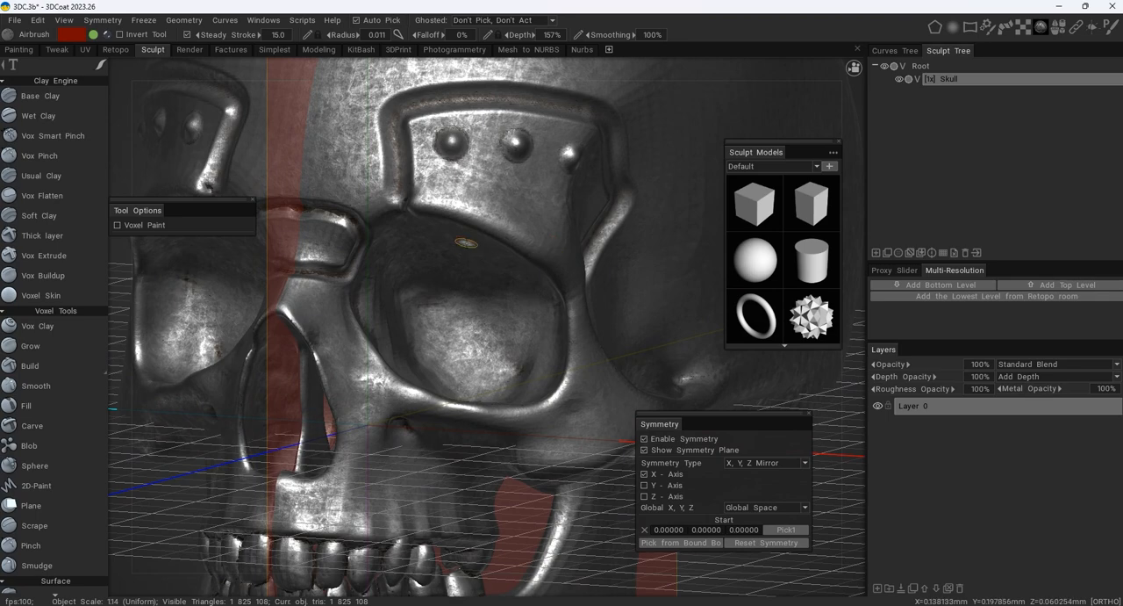
{"action": "key", "text": "space"}
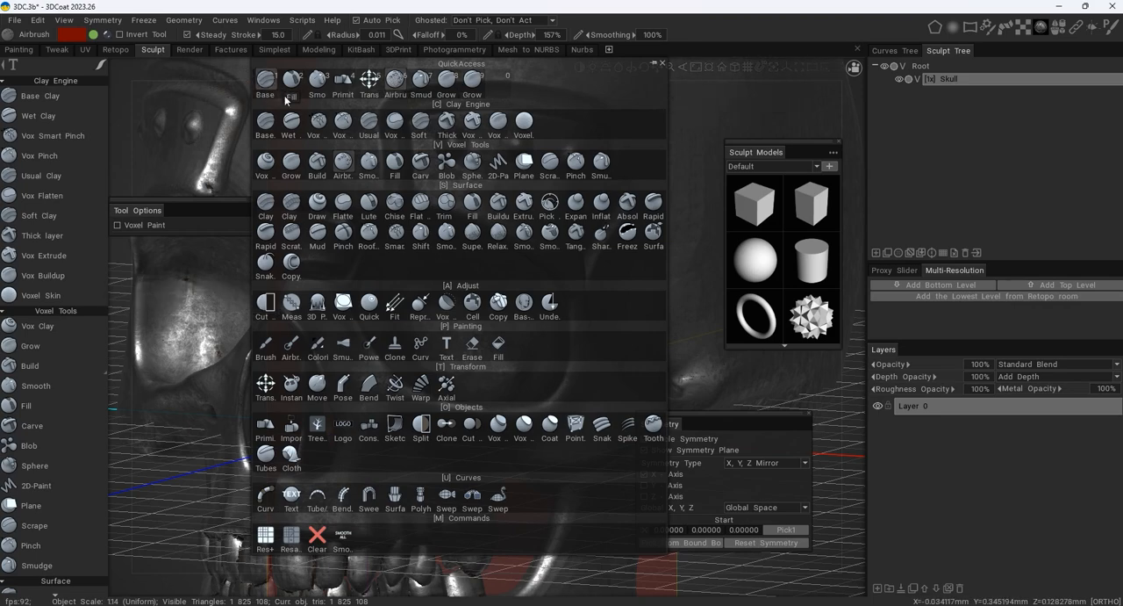
{"action": "key", "text": "space"}
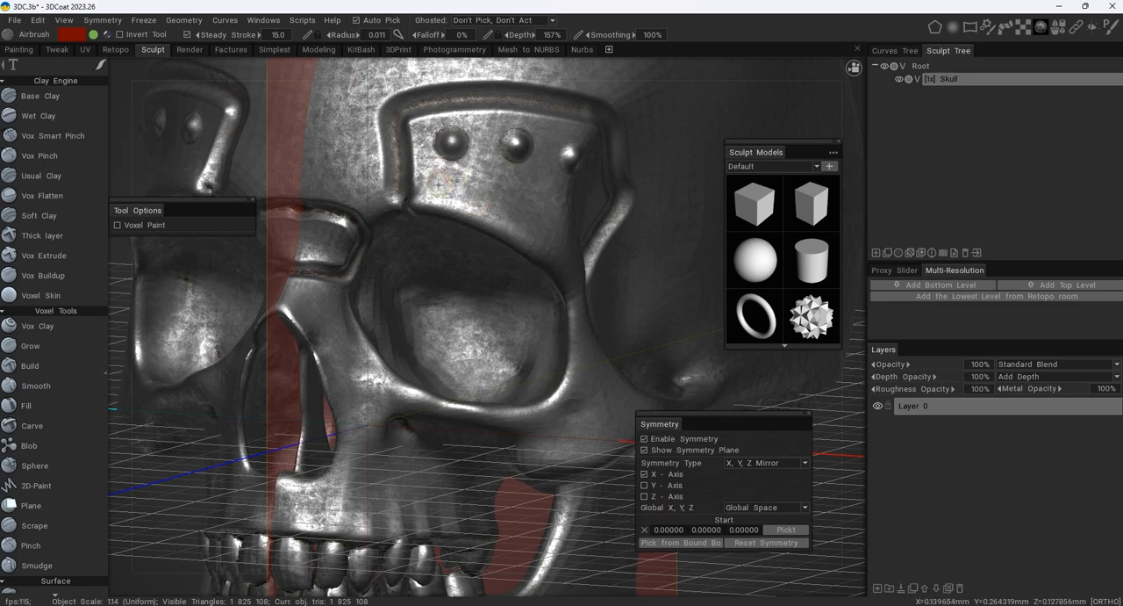
{"action": "left_click_drag", "start_coordinate": [439, 182], "coordinate": [398, 281], "text": "alt"}
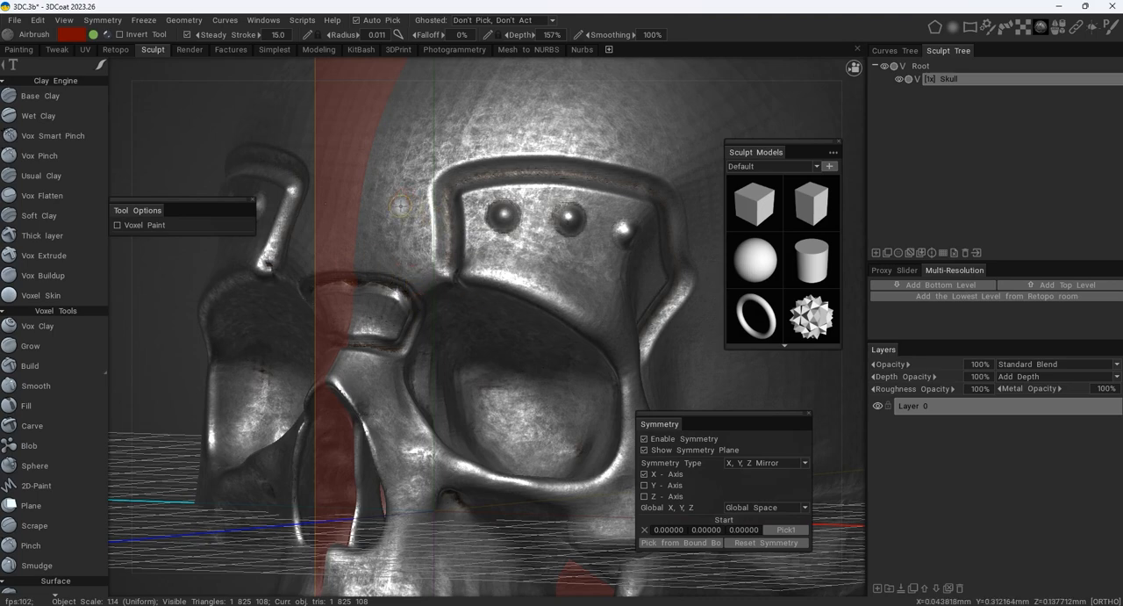
- Adjust the Airbrush size and strength, settling on a 0.017 radius and 98% depth
{"action": "mouse_move", "coordinate": [394, 209]}
{"action": "right_mouse_down"}
{"action": "mouse_move", "coordinate": [493, 206]}
{"action": "mouse_move", "coordinate": [403, 203]}
{"action": "right_mouse_up"}
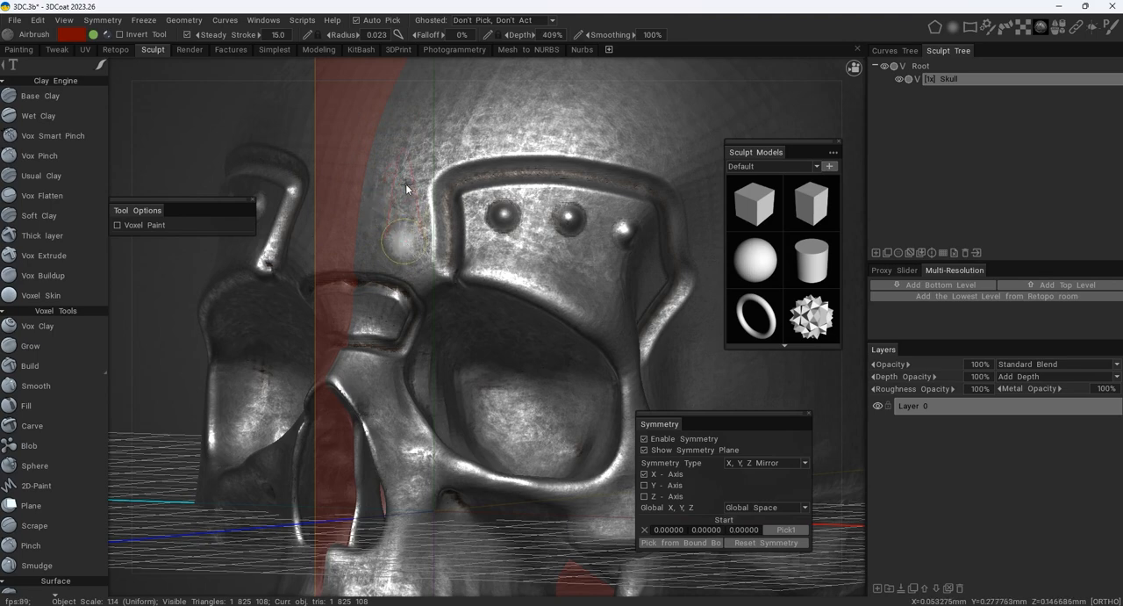
{"action": "right_click_drag", "start_coordinate": [406, 189], "coordinate": [406, 203]}
{"action": "mouse_move", "coordinate": [406, 245]}
{"action": "right_mouse_down"}
{"action": "mouse_move", "coordinate": [407, 225]}
{"action": "mouse_move", "coordinate": [409, 251]}
{"action": "right_mouse_up"}
{"action": "left_click_drag", "start_coordinate": [396, 197], "coordinate": [431, 219], "text": "alt"}
{"action": "right_click_drag", "start_coordinate": [430, 219], "coordinate": [423, 221]}
{"action": "left_click_drag", "start_coordinate": [424, 224], "coordinate": [454, 278], "text": "alt"}
{"action": "left_click_drag", "start_coordinate": [377, 200], "coordinate": [413, 191], "text": "alt"}
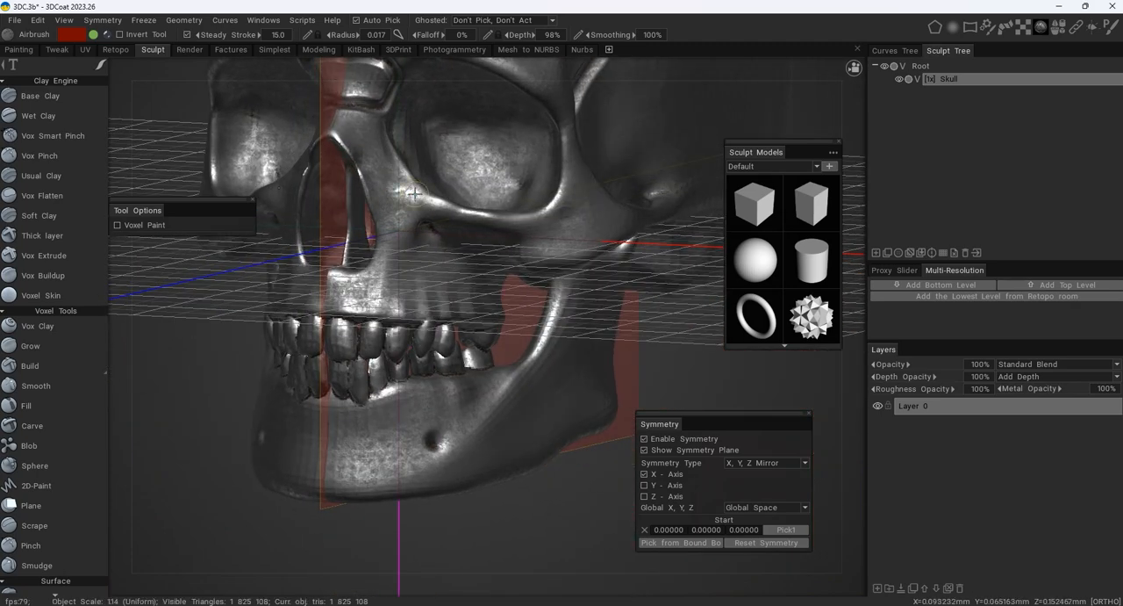
- Outline a mirrored raised plate across the centre of the chin below the lower teeth with the Airbrush
{"action": "middle_click_drag", "start_coordinate": [451, 430], "coordinate": [452, 297], "text": "alt"}
{"action": "right_click_drag", "start_coordinate": [452, 297], "coordinate": [476, 308], "text": "alt"}
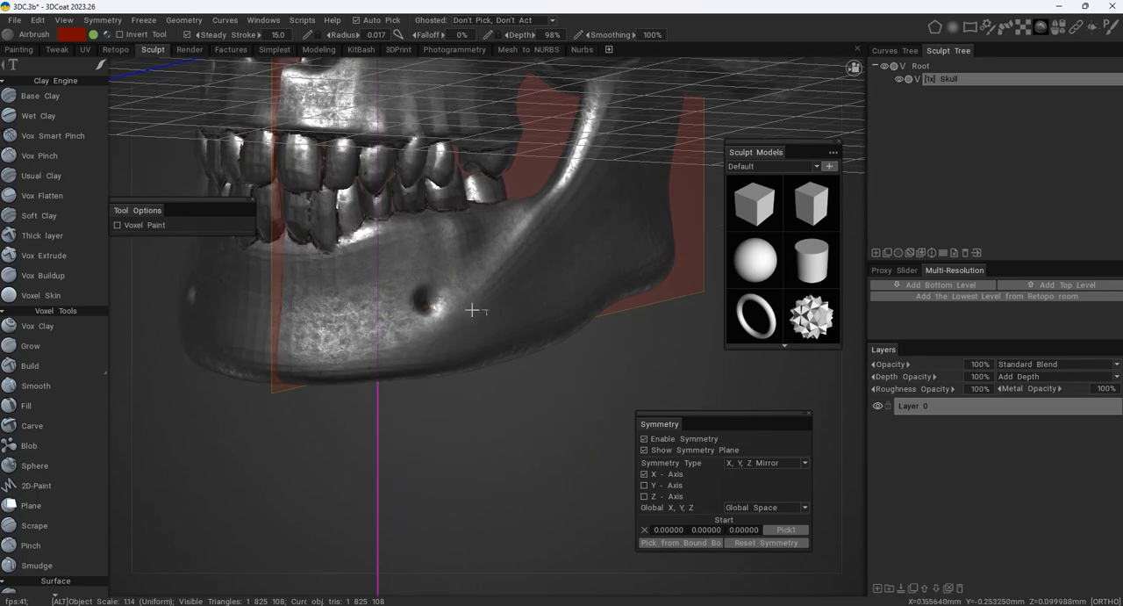
{"action": "middle_click_drag", "start_coordinate": [477, 308], "coordinate": [507, 321], "text": "alt"}
{"action": "right_click_drag", "start_coordinate": [366, 323], "coordinate": [417, 307], "text": "alt"}
{"action": "middle_click_drag", "start_coordinate": [417, 307], "coordinate": [559, 312], "text": "alt"}
{"action": "right_click_drag", "start_coordinate": [389, 311], "coordinate": [378, 313]}
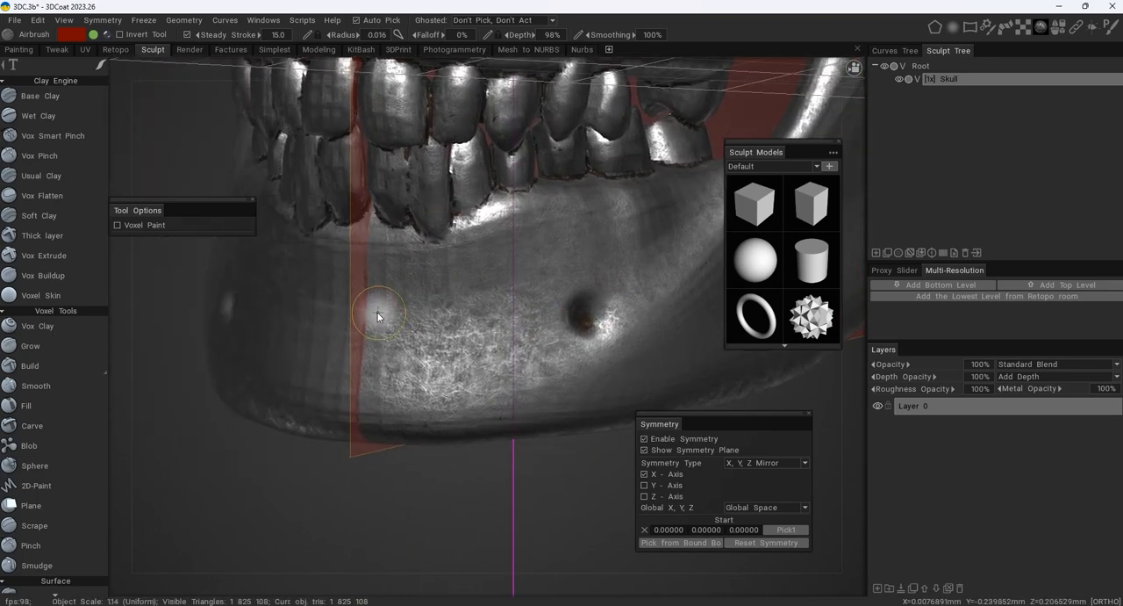
{"action": "mouse_move", "coordinate": [374, 302]}
{"action": "left_mouse_down", "text": "ctrl"}
{"action": "mouse_move", "coordinate": [502, 295]}
{"action": "mouse_move", "coordinate": [497, 433]}
{"action": "left_mouse_up", "text": "ctrl"}
{"action": "mouse_move", "coordinate": [497, 433]}
{"action": "left_mouse_down", "text": "alt"}
{"action": "mouse_move", "coordinate": [488, 328]}
{"action": "mouse_move", "coordinate": [502, 419]}
{"action": "left_mouse_up", "text": "alt"}
{"action": "right_click_drag", "start_coordinate": [459, 266], "coordinate": [460, 248]}
{"action": "mouse_move", "coordinate": [353, 265]}
{"action": "left_mouse_down", "text": "ctrl"}
{"action": "mouse_move", "coordinate": [512, 255]}
{"action": "mouse_move", "coordinate": [520, 294]}
{"action": "left_mouse_up", "text": "ctrl"}
{"action": "mouse_move", "coordinate": [520, 297]}
{"action": "left_mouse_down", "text": "alt"}
{"action": "mouse_move", "coordinate": [520, 277]}
{"action": "mouse_move", "coordinate": [506, 421]}
{"action": "left_mouse_up", "text": "alt"}
{"action": "left_click_drag", "start_coordinate": [507, 422], "coordinate": [472, 395], "text": "alt"}
- Add mirrored rivet-like bumps inside the chin plate with the Airbrush at a 0.010 radius and 148% depth
{"action": "left_click_drag", "start_coordinate": [384, 299], "coordinate": [382, 299]}
{"action": "left_click", "coordinate": [459, 287]}
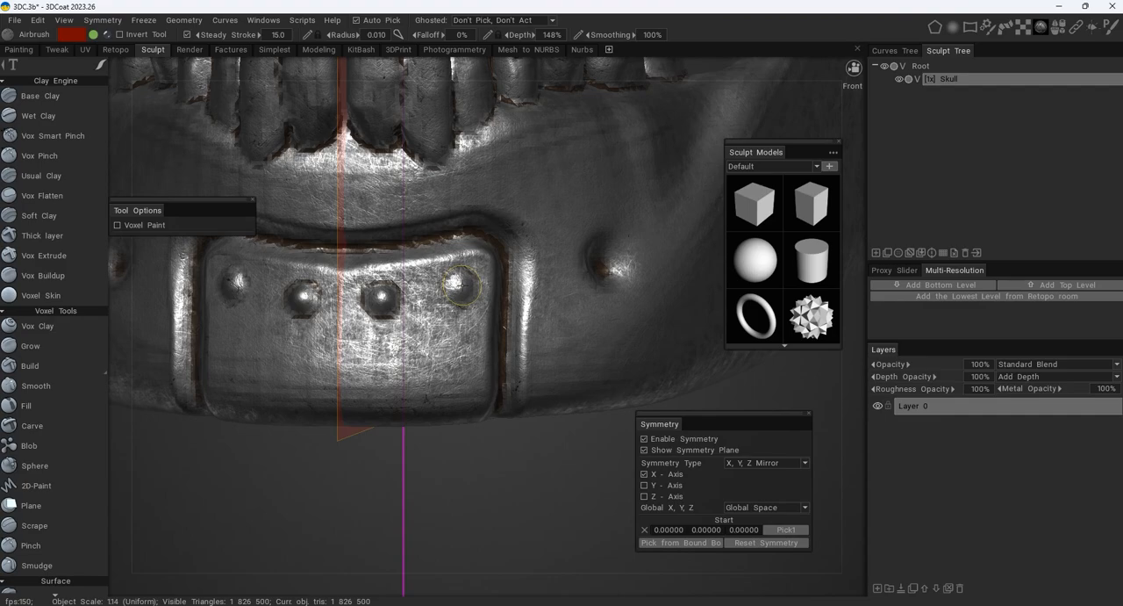
{"action": "left_click", "coordinate": [460, 375]}
- Outline a small mirrored plate between the nose opening and the eye socket, using a 0.010 radius and 142% depth
{"action": "left_click_drag", "start_coordinate": [461, 375], "coordinate": [364, 254], "text": "alt"}
{"action": "middle_click_drag", "start_coordinate": [364, 254], "coordinate": [424, 324], "text": "alt"}
{"action": "left_click_drag", "start_coordinate": [424, 324], "coordinate": [409, 304], "text": "alt"}
{"action": "right_click_drag", "start_coordinate": [409, 304], "coordinate": [435, 360], "text": "alt"}
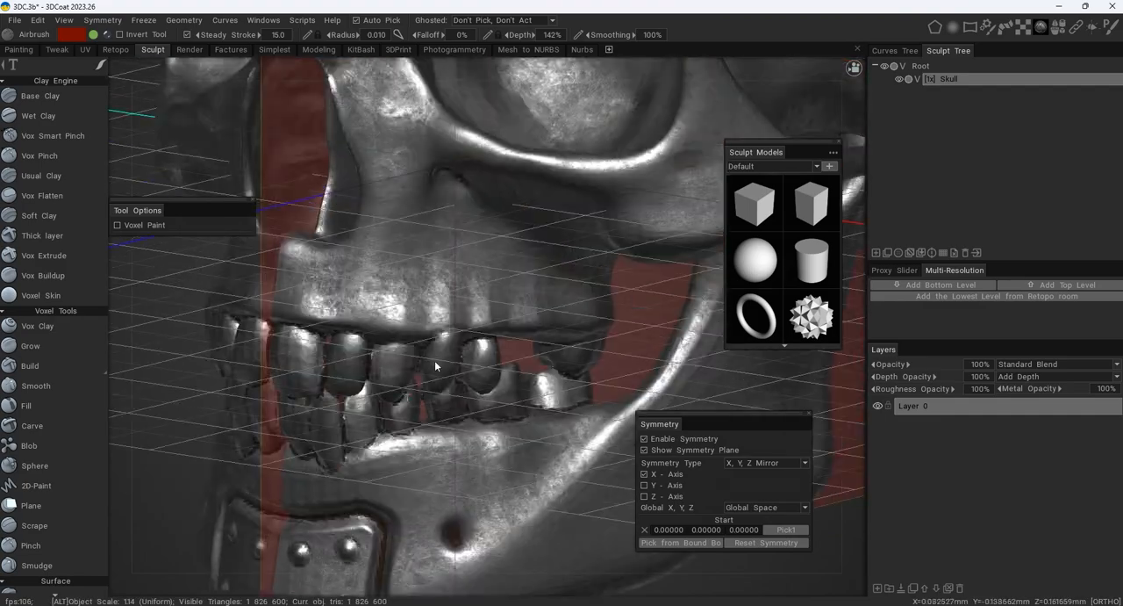
{"action": "mouse_move", "coordinate": [434, 360]}
{"action": "middle_mouse_down", "text": "alt"}
{"action": "mouse_move", "coordinate": [462, 269]}
{"action": "mouse_move", "coordinate": [443, 371]}
{"action": "middle_mouse_up", "text": "alt"}
{"action": "left_click_drag", "start_coordinate": [429, 381], "coordinate": [529, 312], "text": "ctrl"}
{"action": "mouse_move", "coordinate": [571, 283]}
{"action": "left_mouse_down", "text": "ctrl"}
{"action": "mouse_move", "coordinate": [518, 211]}
{"action": "mouse_move", "coordinate": [468, 211]}
{"action": "left_mouse_up", "text": "ctrl"}
{"action": "mouse_move", "coordinate": [468, 211]}
{"action": "left_mouse_down", "text": "alt"}
{"action": "mouse_move", "coordinate": [481, 209]}
{"action": "mouse_move", "coordinate": [408, 255]}
{"action": "left_mouse_up", "text": "alt"}
{"action": "middle_click_drag", "start_coordinate": [439, 239], "coordinate": [481, 295], "text": "alt"}
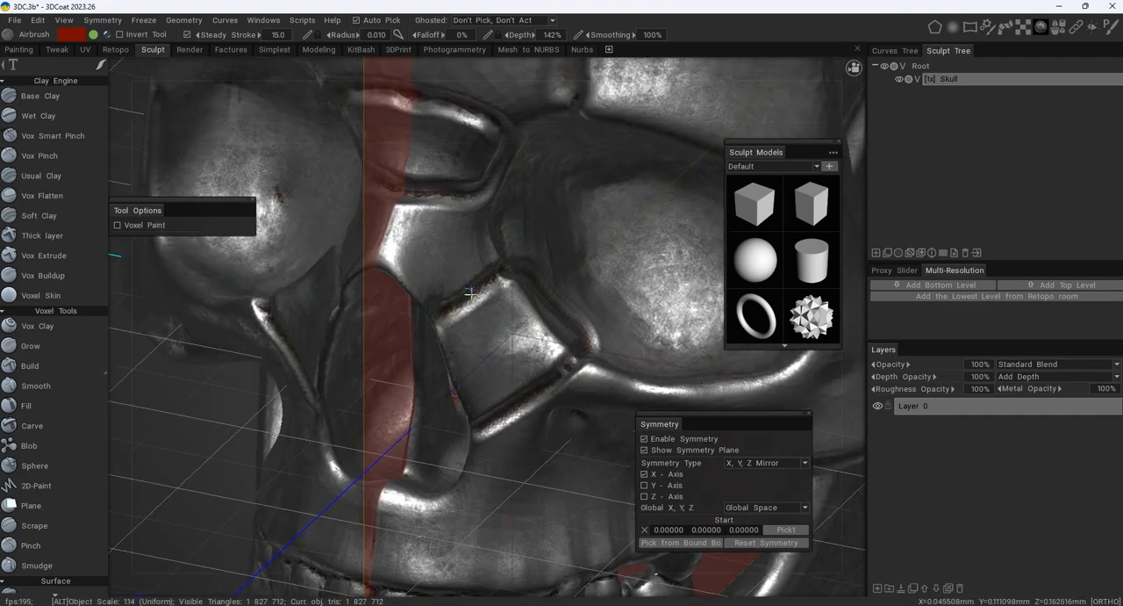
- Outline a closed angular plate centred on the crown of the skull with the Airbrush at a 0.022 radius
{"action": "left_click_drag", "start_coordinate": [524, 272], "coordinate": [495, 274], "text": "alt"}
{"action": "right_click_drag", "start_coordinate": [495, 274], "coordinate": [597, 236], "text": "alt"}
{"action": "mouse_move", "coordinate": [596, 237]}
{"action": "left_mouse_down", "text": "alt"}
{"action": "mouse_move", "coordinate": [562, 238]}
{"action": "mouse_move", "coordinate": [451, 283]}
{"action": "mouse_move", "coordinate": [427, 309]}
{"action": "mouse_move", "coordinate": [339, 230]}
{"action": "mouse_move", "coordinate": [443, 243]}
{"action": "mouse_move", "coordinate": [476, 218]}
{"action": "left_mouse_up", "text": "alt"}
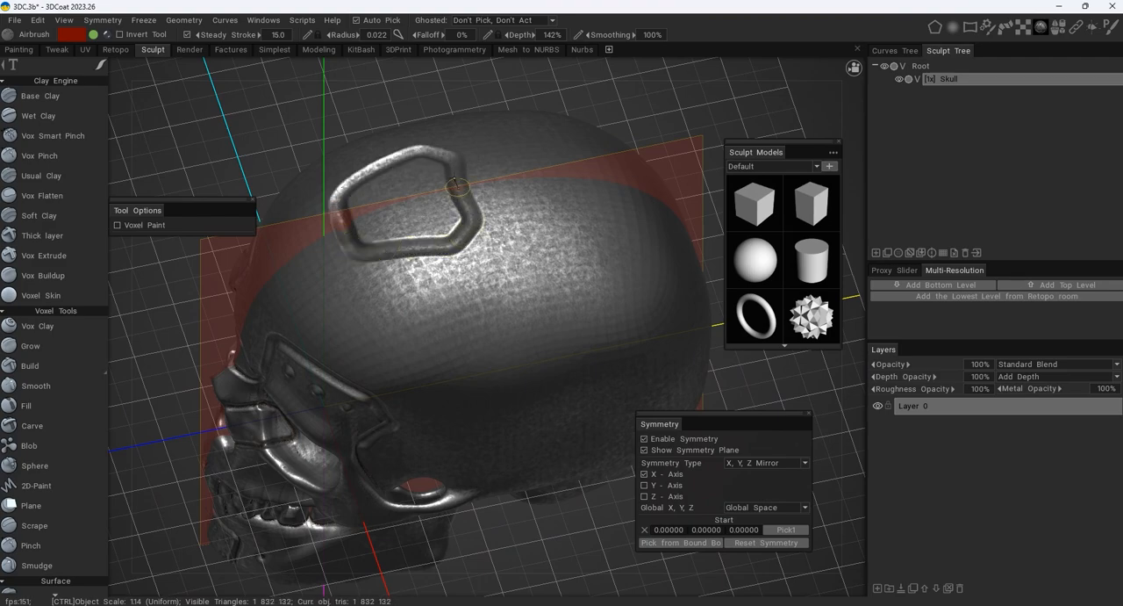
{"action": "left_click_drag", "start_coordinate": [455, 183], "coordinate": [477, 253], "text": "alt"}
{"action": "right_click_drag", "start_coordinate": [476, 252], "coordinate": [459, 320], "text": "alt"}
- Try carving mirrored round dents just outside the crown plate's border at a 0.017 radius, and undo them
{"action": "left_click", "coordinate": [438, 325]}
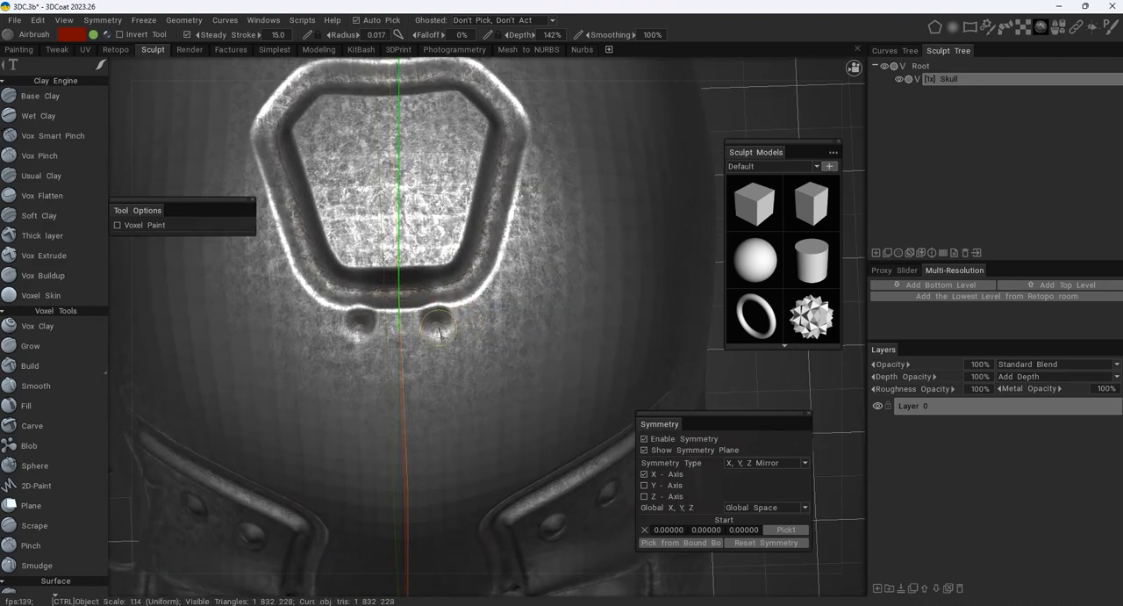
{"action": "mouse_move", "coordinate": [439, 332]}
{"action": "left_mouse_down"}
{"action": "mouse_move", "coordinate": [434, 294]}
{"action": "mouse_move", "coordinate": [443, 344]}
{"action": "mouse_move", "coordinate": [495, 332]}
{"action": "mouse_move", "coordinate": [513, 313]}
{"action": "mouse_move", "coordinate": [484, 265]}
{"action": "mouse_move", "coordinate": [460, 261]}
{"action": "left_mouse_up"}
{"action": "mouse_move", "coordinate": [460, 261]}
{"action": "left_mouse_down", "text": "alt"}
{"action": "mouse_move", "coordinate": [391, 296]}
{"action": "mouse_move", "coordinate": [447, 345]}
{"action": "left_mouse_up", "text": "alt"}
{"action": "key", "text": "ctrl+z"}
- Place two mirrored pairs of rivet-like bumps inside the crown plate at a 0.017 radius
{"action": "left_click", "coordinate": [530, 255]}
{"action": "left_click", "coordinate": [403, 270]}
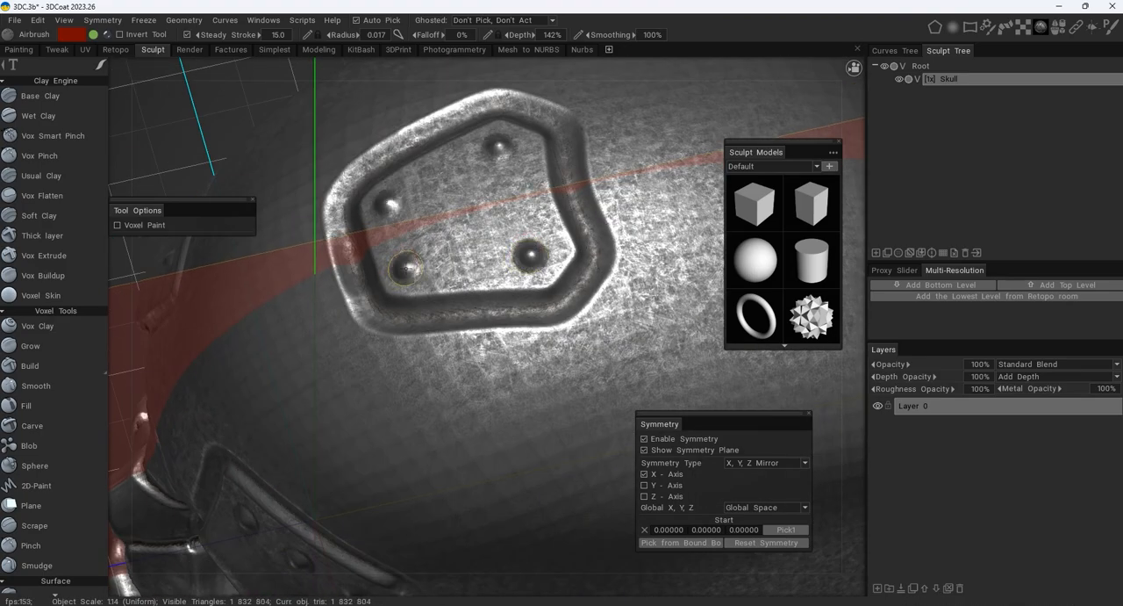
- Attach a small mirrored bordered tab to each side of the crown plate with a finer Airbrush radius of about 0.015
{"action": "left_click_drag", "start_coordinate": [408, 272], "coordinate": [439, 246], "text": "alt"}
{"action": "right_click_drag", "start_coordinate": [439, 247], "coordinate": [479, 286], "text": "alt"}
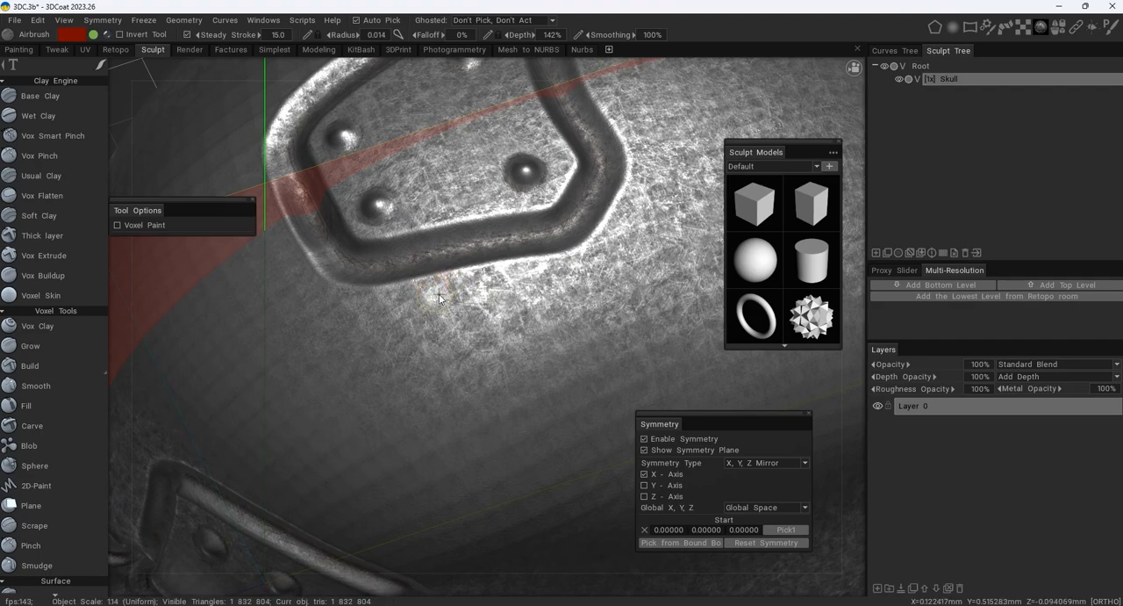
{"action": "mouse_move", "coordinate": [407, 279]}
{"action": "left_mouse_down"}
{"action": "mouse_move", "coordinate": [405, 309]}
{"action": "mouse_move", "coordinate": [430, 338]}
{"action": "mouse_move", "coordinate": [540, 332]}
{"action": "mouse_move", "coordinate": [507, 260]}
{"action": "left_mouse_up"}
{"action": "right_click_drag", "start_coordinate": [508, 260], "coordinate": [465, 237], "text": "alt"}
{"action": "mouse_move", "coordinate": [465, 237]}
{"action": "left_mouse_down", "text": "alt"}
{"action": "mouse_move", "coordinate": [476, 259]}
{"action": "mouse_move", "coordinate": [502, 243]}
{"action": "mouse_move", "coordinate": [454, 252]}
{"action": "left_mouse_up", "text": "alt"}
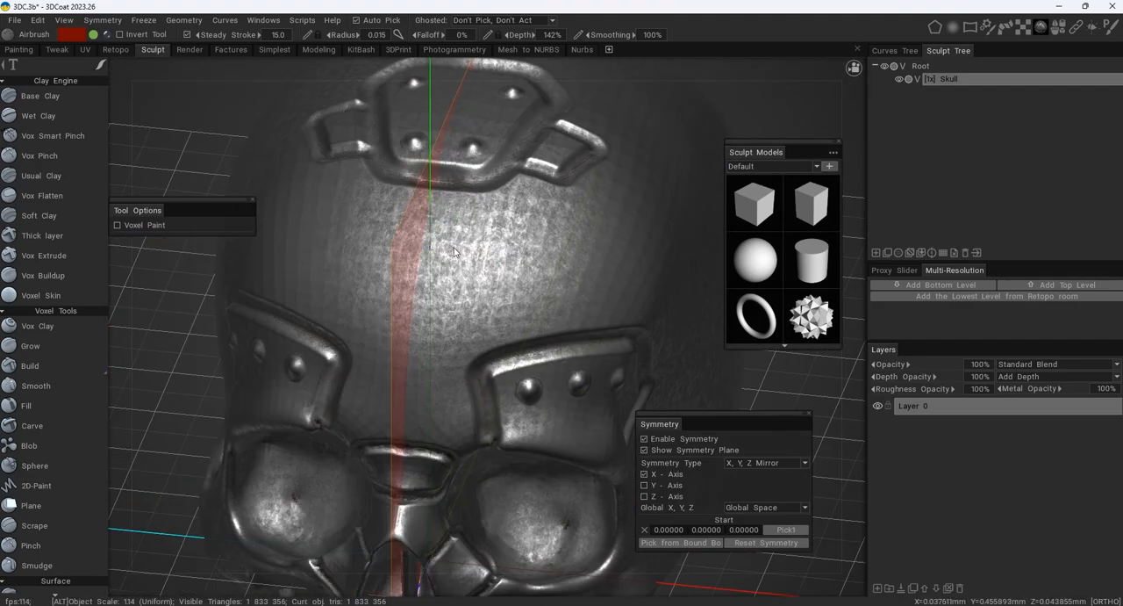
- Sculpt mirrored angular raised seams from the crown plate forward to the brow plates and back over the skull
{"action": "mouse_move", "coordinate": [478, 191]}
{"action": "left_mouse_down"}
{"action": "mouse_move", "coordinate": [496, 263]}
{"action": "mouse_move", "coordinate": [549, 282]}
{"action": "mouse_move", "coordinate": [569, 327]}
{"action": "mouse_move", "coordinate": [431, 266]}
{"action": "mouse_move", "coordinate": [401, 219]}
{"action": "mouse_move", "coordinate": [474, 225]}
{"action": "mouse_move", "coordinate": [439, 191]}
{"action": "left_mouse_up"}
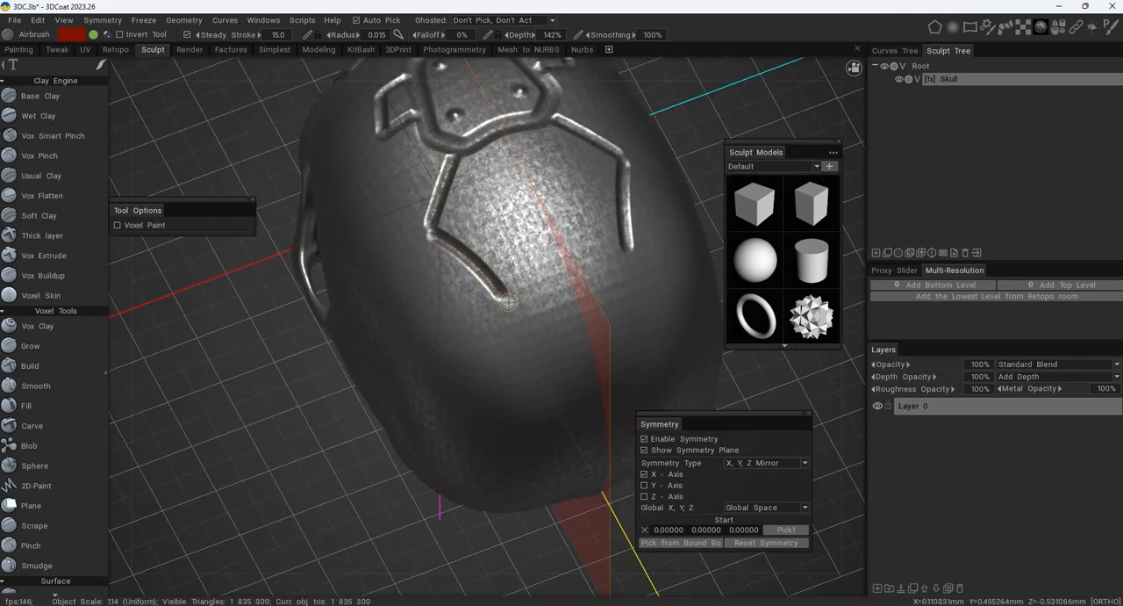
{"action": "left_click_drag", "start_coordinate": [505, 298], "coordinate": [431, 286], "text": "alt"}
{"action": "middle_click_drag", "start_coordinate": [431, 282], "coordinate": [531, 296], "text": "alt"}
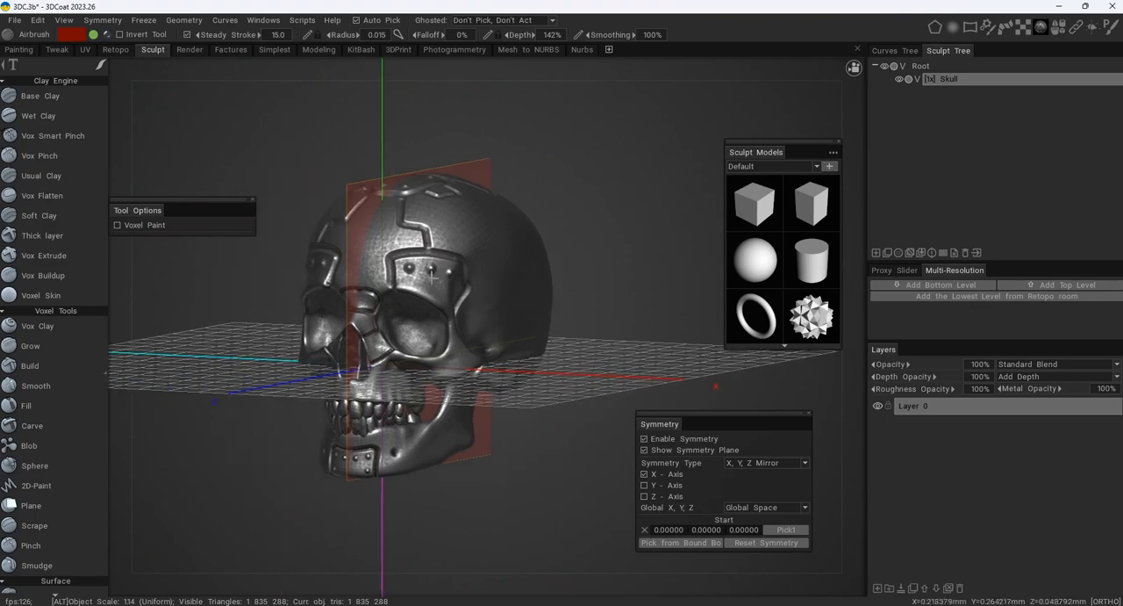
- Try stamping a mirrored ring on the back of the skull with the ring-shaped brush alpha at a 0.083 radius
{"action": "right_click_drag", "start_coordinate": [531, 295], "coordinate": [586, 269], "text": "alt"}
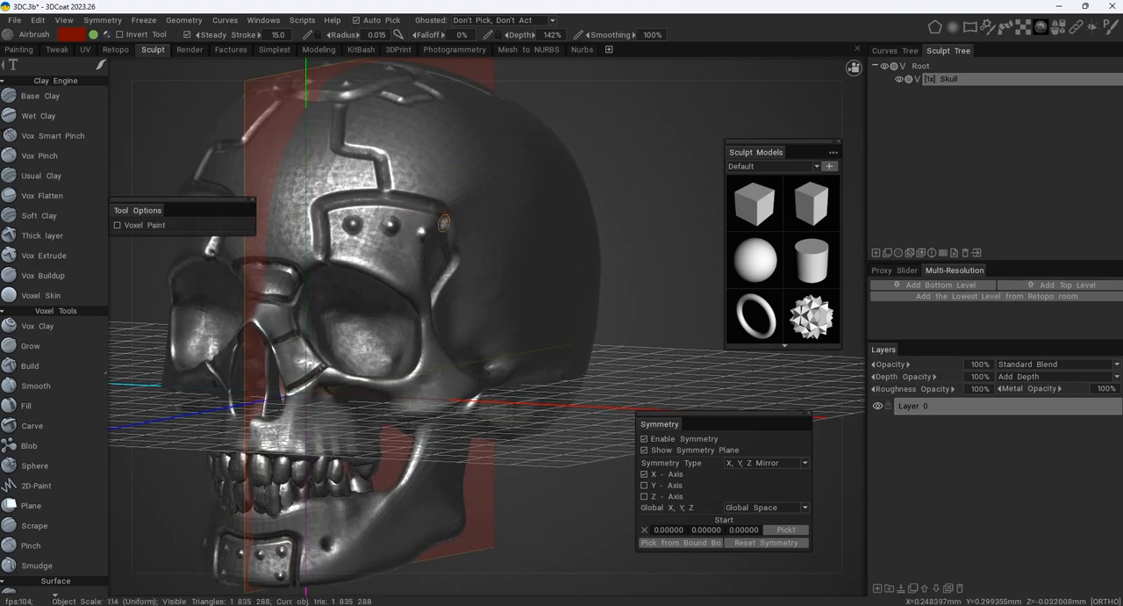
{"action": "left_click_drag", "start_coordinate": [444, 223], "coordinate": [425, 155], "text": "alt"}
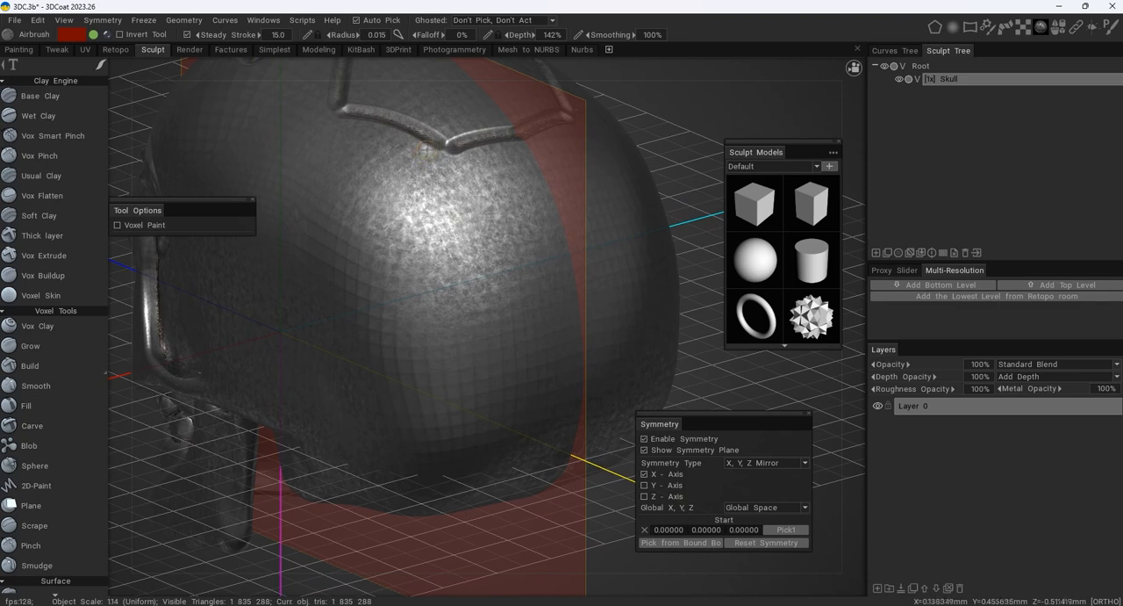
{"action": "left_click", "coordinate": [102, 64]}
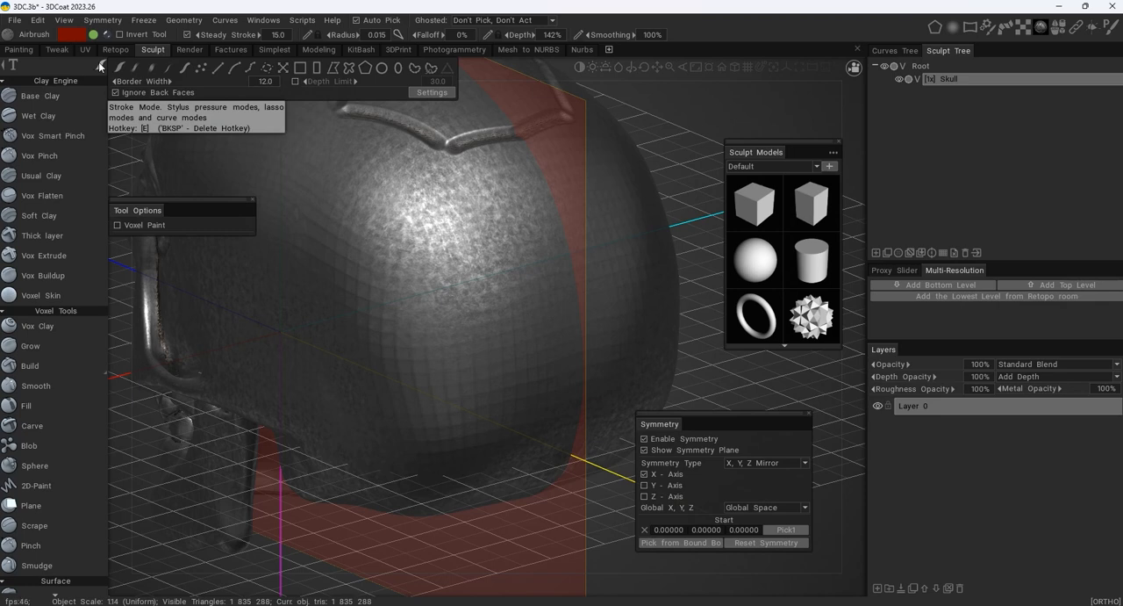
{"action": "mouse_move", "coordinate": [954, 27]}
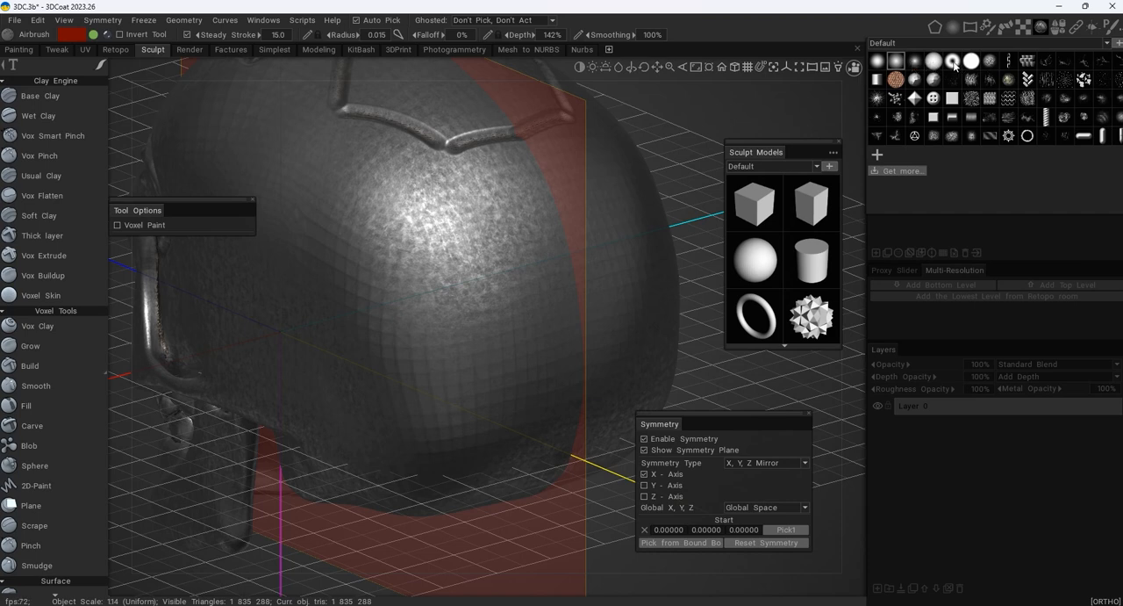
{"action": "left_click", "coordinate": [954, 65]}
{"action": "right_click_drag", "start_coordinate": [452, 210], "coordinate": [496, 211]}
{"action": "left_click", "coordinate": [477, 251]}
{"action": "mouse_move", "coordinate": [459, 230]}
{"action": "left_mouse_down", "text": "alt"}
{"action": "mouse_move", "coordinate": [409, 192]}
{"action": "mouse_move", "coordinate": [475, 239]}
{"action": "left_mouse_up", "text": "alt"}
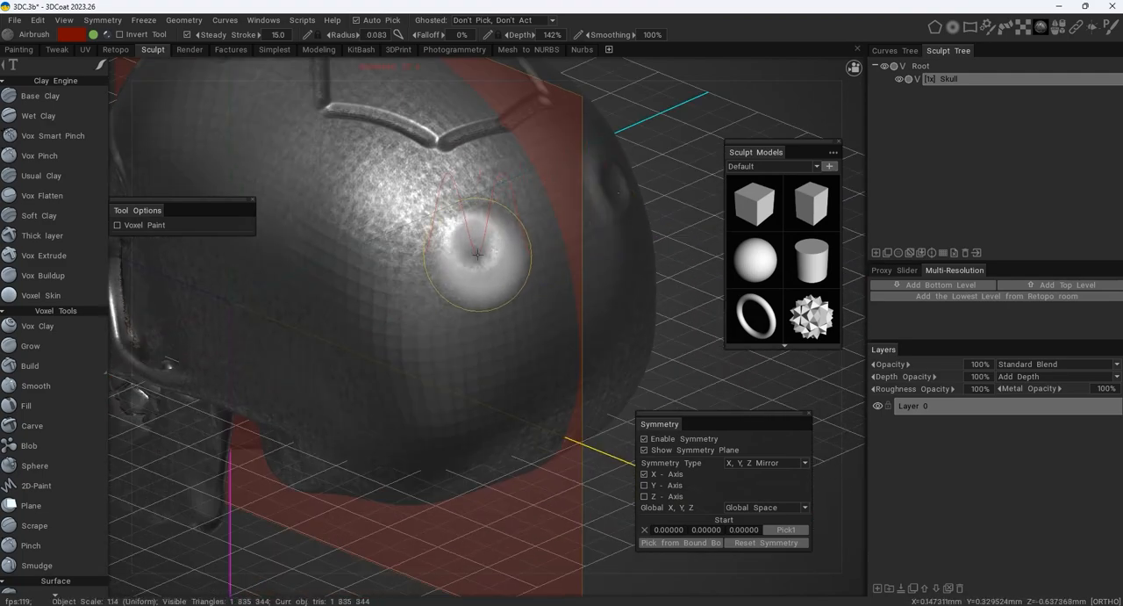
- Undo the ring stamp, switch the brush alpha to the first soft round one, and display the available stroke modes
{"action": "left_click", "coordinate": [953, 29]}
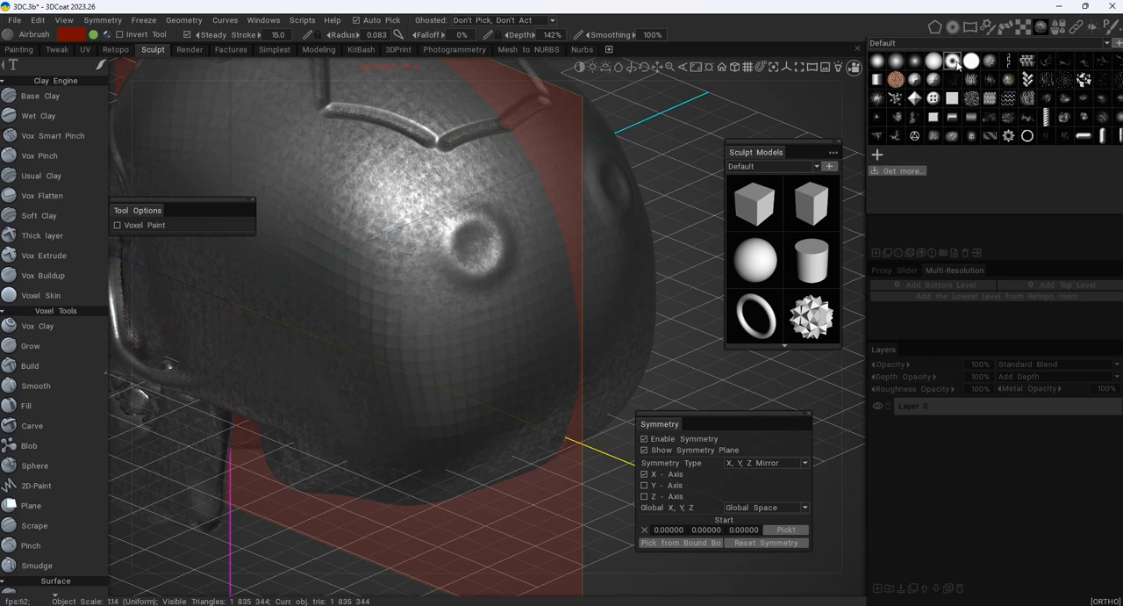
{"action": "left_click", "coordinate": [954, 60]}
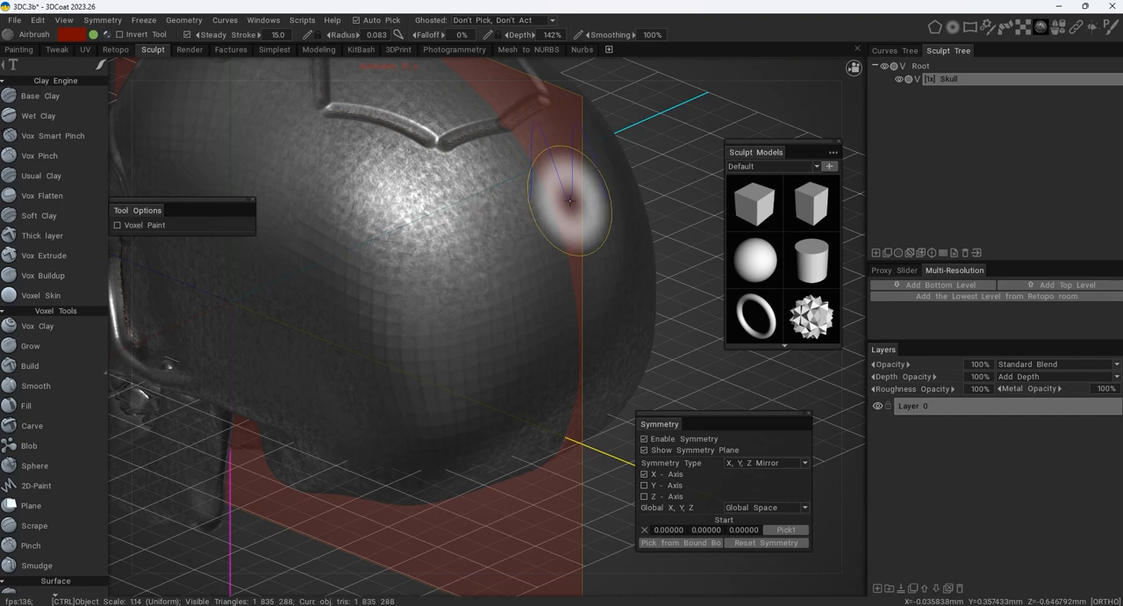
{"action": "left_click", "coordinate": [951, 32]}
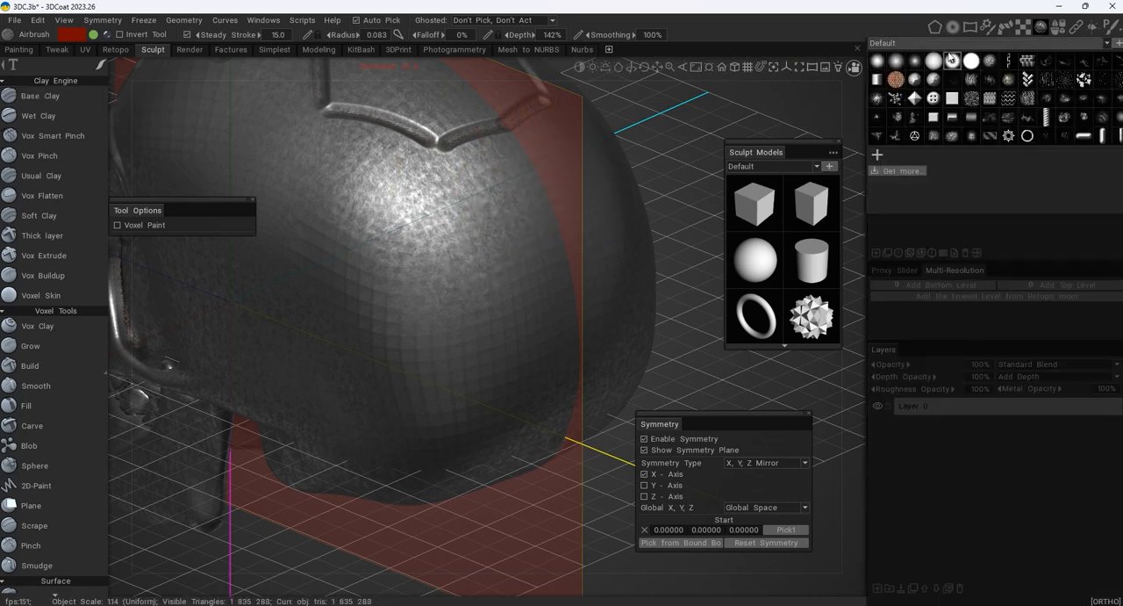
{"action": "left_click", "coordinate": [882, 64]}
{"action": "mouse_move", "coordinate": [106, 64]}
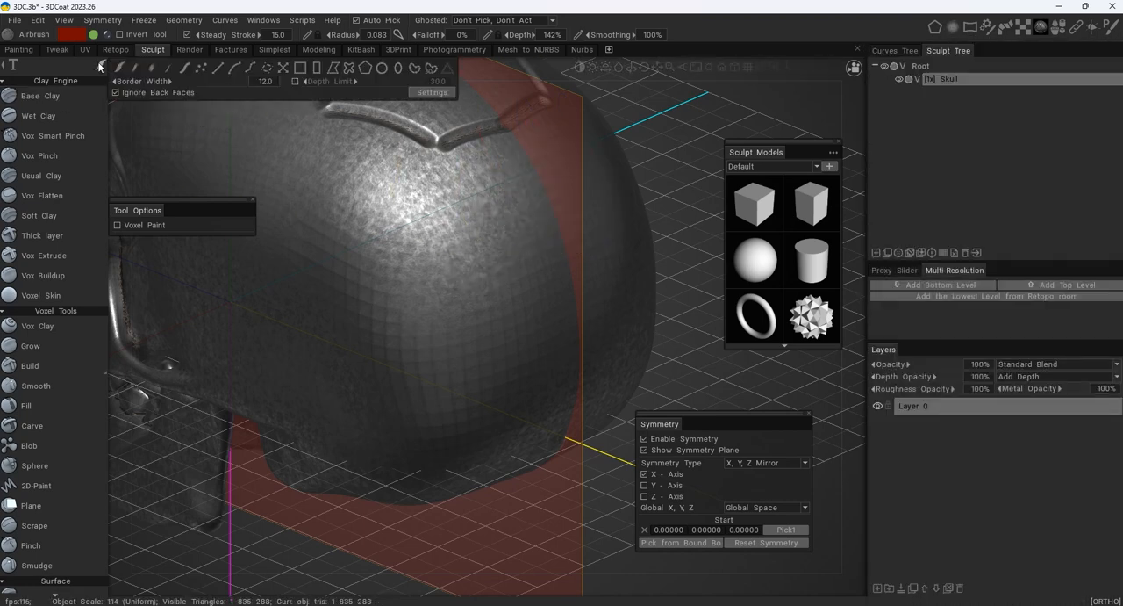
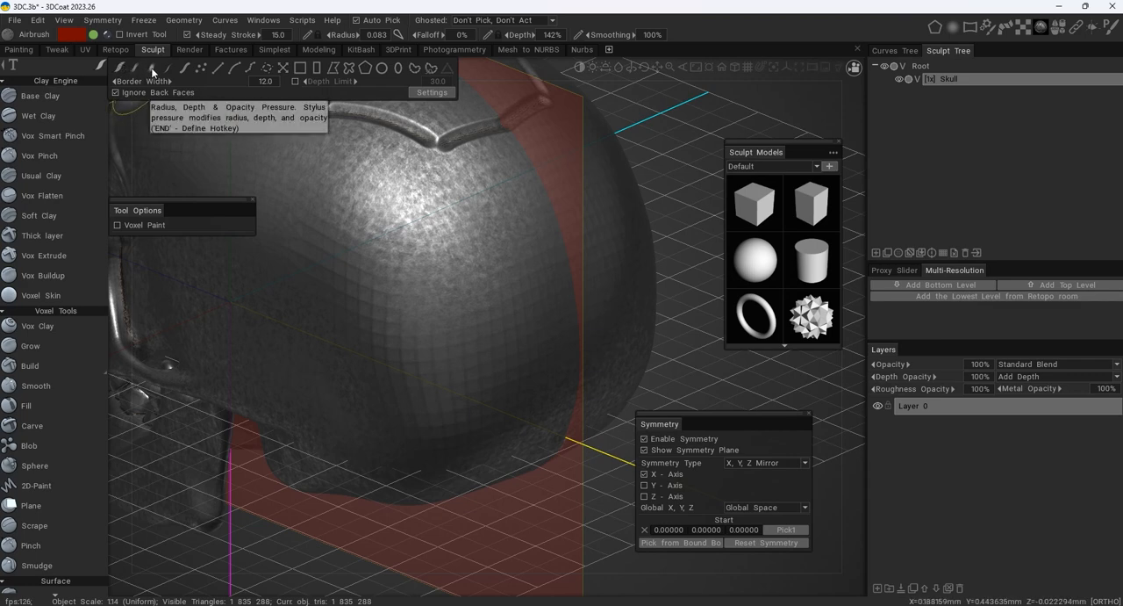
- Try a mirrored stroke on the back of the skull with the Radius, Depth & Opacity Pressure mode, and undo it
{"action": "left_click", "coordinate": [152, 72]}
{"action": "mouse_move", "coordinate": [292, 149]}
{"action": "left_mouse_down"}
{"action": "mouse_move", "coordinate": [344, 226]}
{"action": "mouse_move", "coordinate": [477, 288]}
{"action": "mouse_move", "coordinate": [405, 209]}
{"action": "mouse_move", "coordinate": [465, 268]}
{"action": "mouse_move", "coordinate": [382, 253]}
{"action": "mouse_move", "coordinate": [409, 288]}
{"action": "left_mouse_up"}
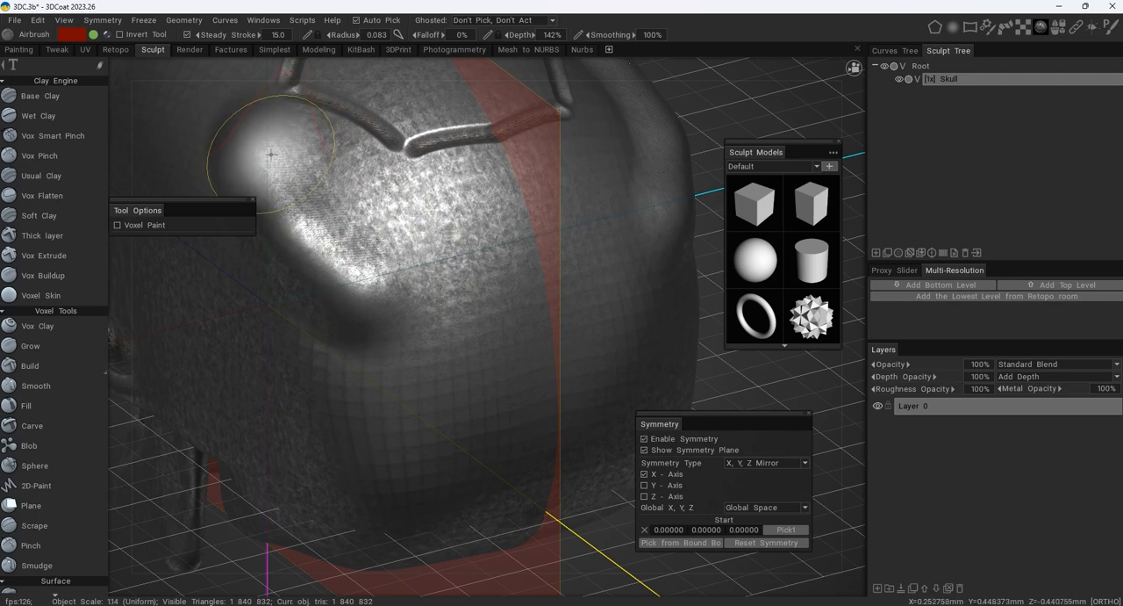
{"action": "key", "text": "ctrl+z"}
- Try the Vertex Lines stroke mode at 0.020 radius, raising mirrored M-shaped ridges below the crown seam on the back of the skull
{"action": "mouse_move", "coordinate": [395, 234]}
{"action": "right_mouse_down"}
{"action": "mouse_move", "coordinate": [350, 248]}
{"action": "mouse_move", "coordinate": [369, 252]}
{"action": "right_mouse_up"}
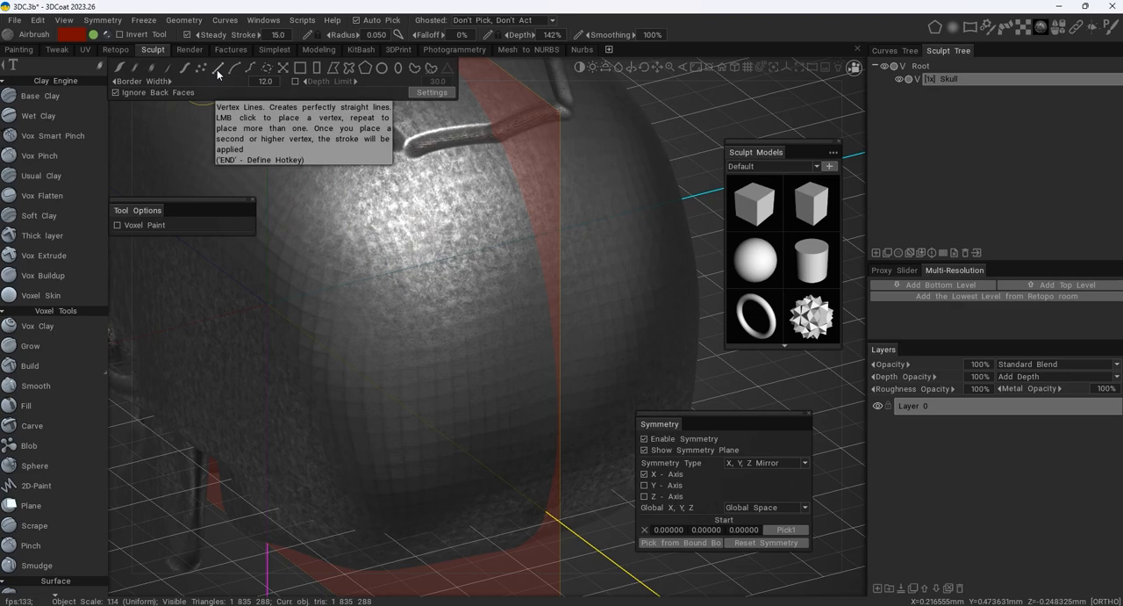
{"action": "left_click", "coordinate": [218, 70]}
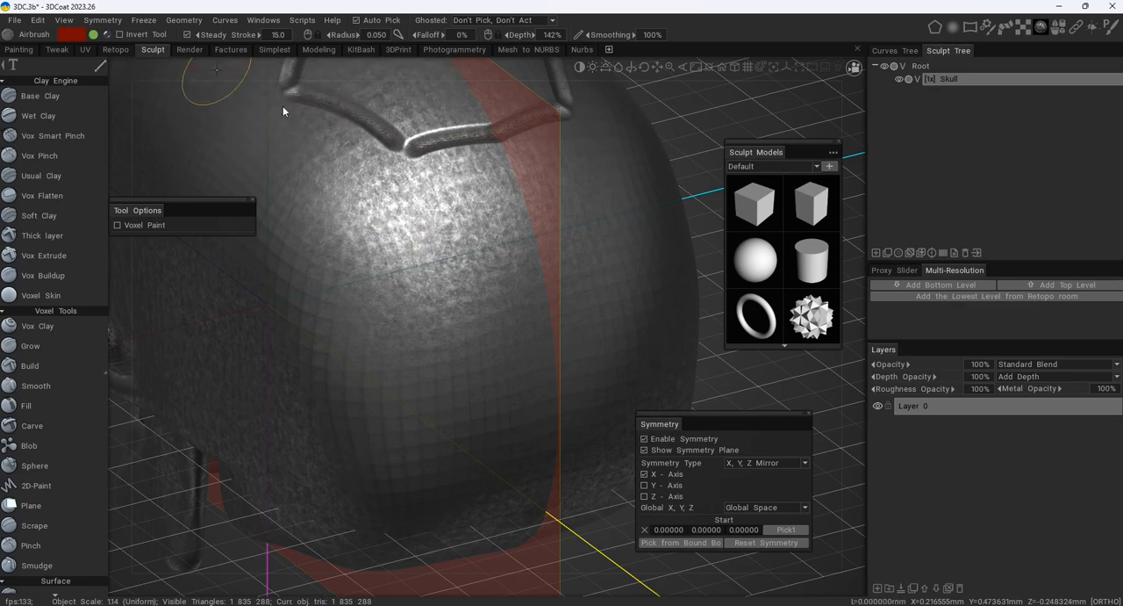
{"action": "mouse_move", "coordinate": [355, 171]}
{"action": "left_mouse_down", "text": "alt"}
{"action": "mouse_move", "coordinate": [454, 225]}
{"action": "mouse_move", "coordinate": [487, 147]}
{"action": "mouse_move", "coordinate": [478, 97]}
{"action": "left_mouse_up", "text": "alt"}
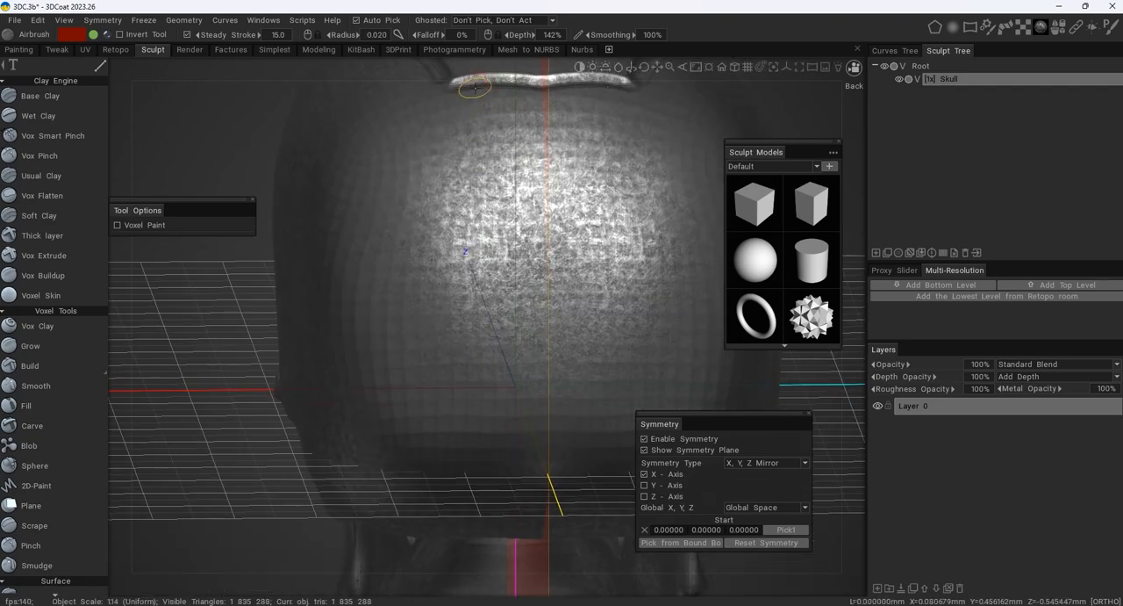
{"action": "left_click", "coordinate": [466, 307]}
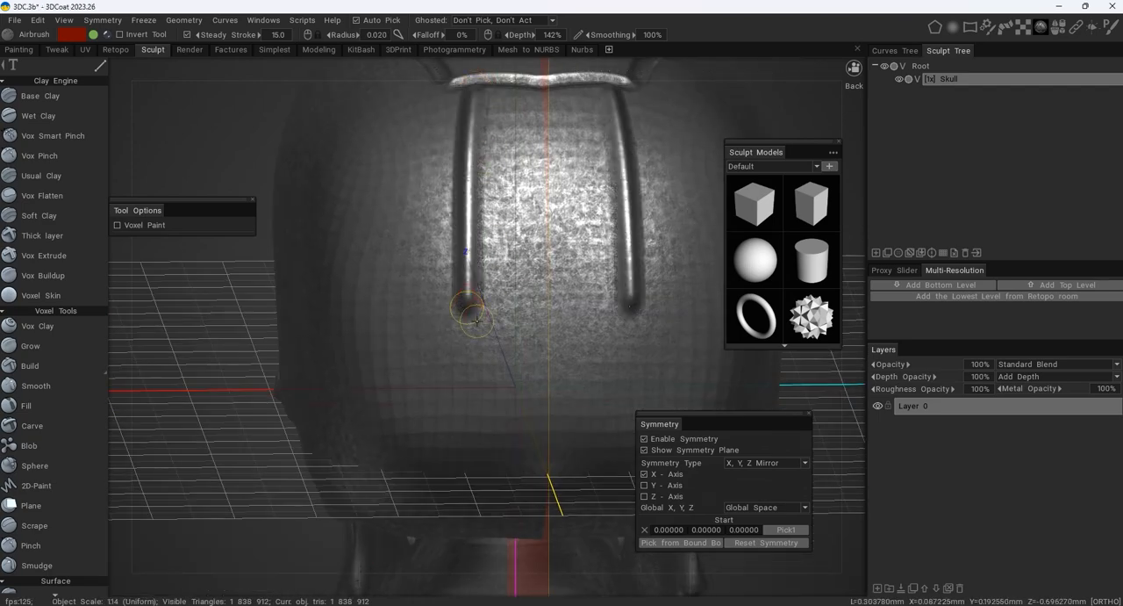
{"action": "key", "text": "ctrl+z"}
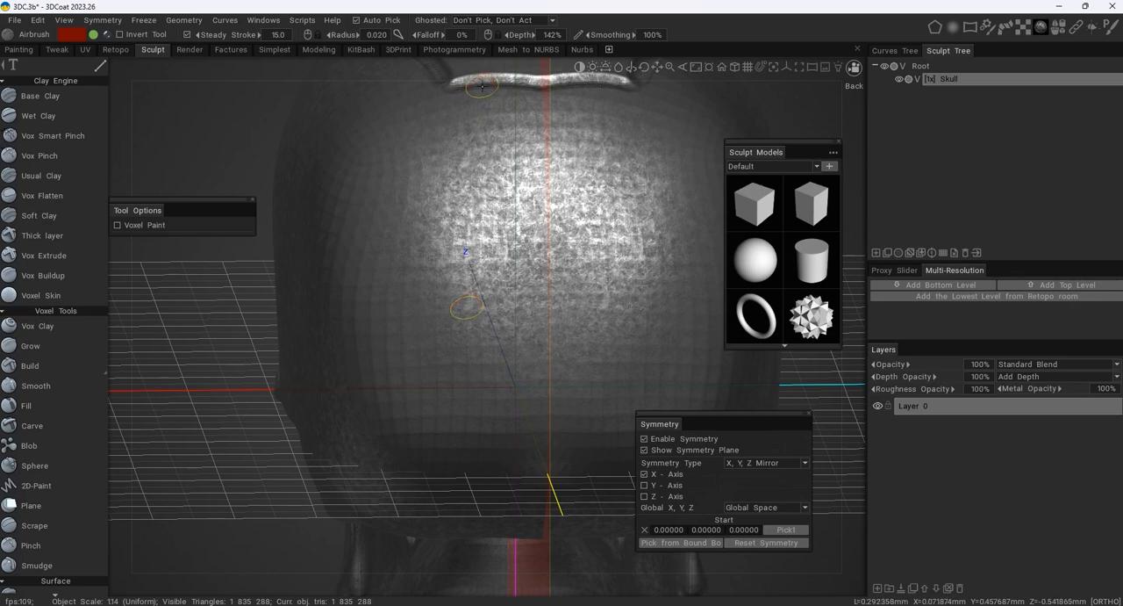
{"action": "key", "text": "ctrl+y"}
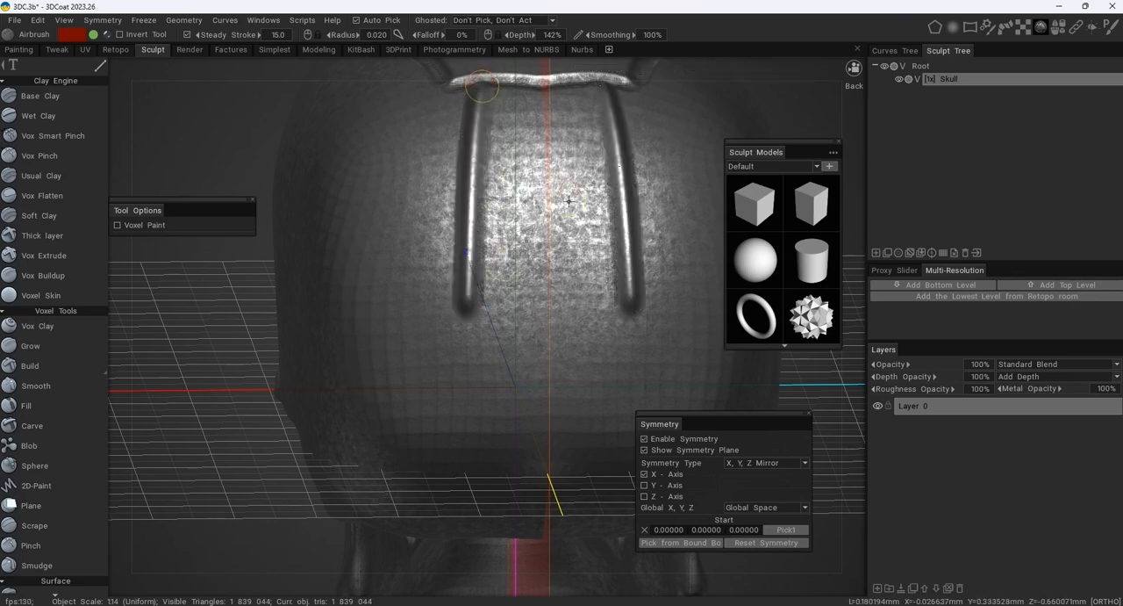
{"action": "mouse_move", "coordinate": [482, 87]}
{"action": "left_mouse_down"}
{"action": "mouse_move", "coordinate": [526, 176]}
{"action": "mouse_move", "coordinate": [554, 179]}
{"action": "left_mouse_up"}
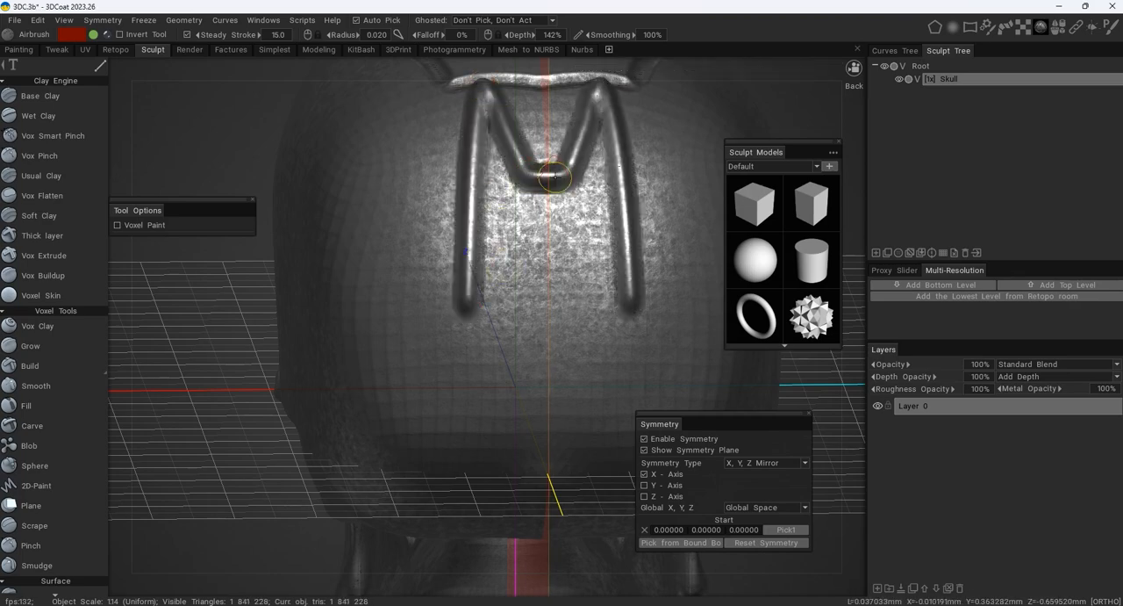
- Examine the M-shaped ridges on the back of the skull from several angles
{"action": "left_click_drag", "start_coordinate": [442, 165], "coordinate": [532, 158], "text": "alt"}
{"action": "right_click_drag", "start_coordinate": [525, 170], "coordinate": [409, 175], "text": "alt"}
{"action": "left_click_drag", "start_coordinate": [410, 175], "coordinate": [354, 228], "text": "alt"}
{"action": "left_click_drag", "start_coordinate": [532, 238], "coordinate": [503, 234], "text": "alt"}
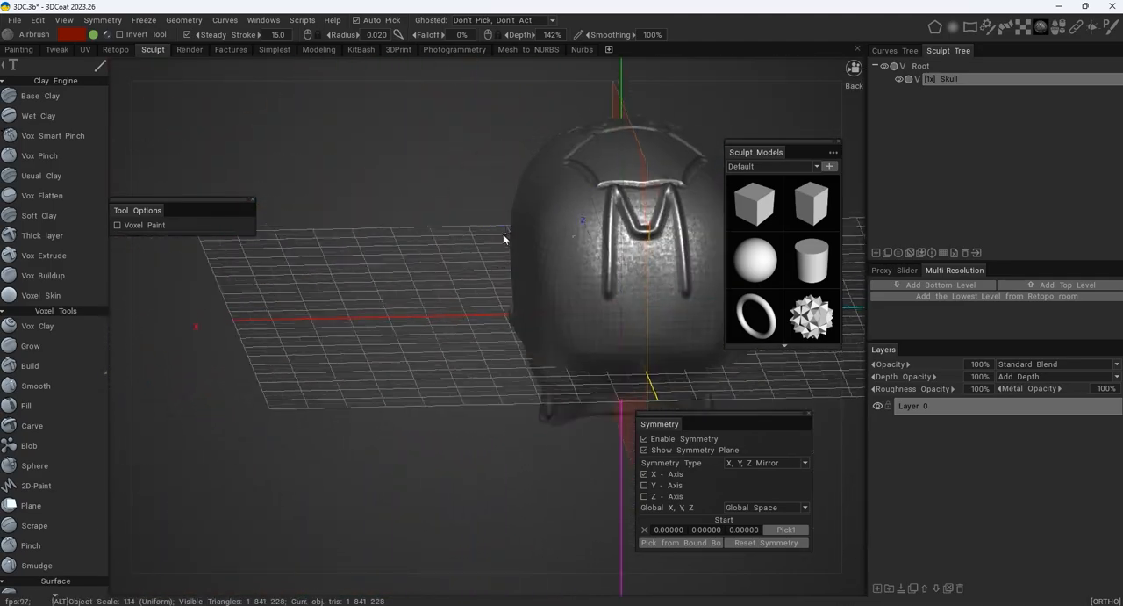
{"action": "middle_click_drag", "start_coordinate": [503, 234], "coordinate": [432, 241], "text": "alt"}
{"action": "right_click_drag", "start_coordinate": [432, 242], "coordinate": [571, 225], "text": "alt"}
{"action": "left_click_drag", "start_coordinate": [571, 225], "coordinate": [429, 219], "text": "alt"}
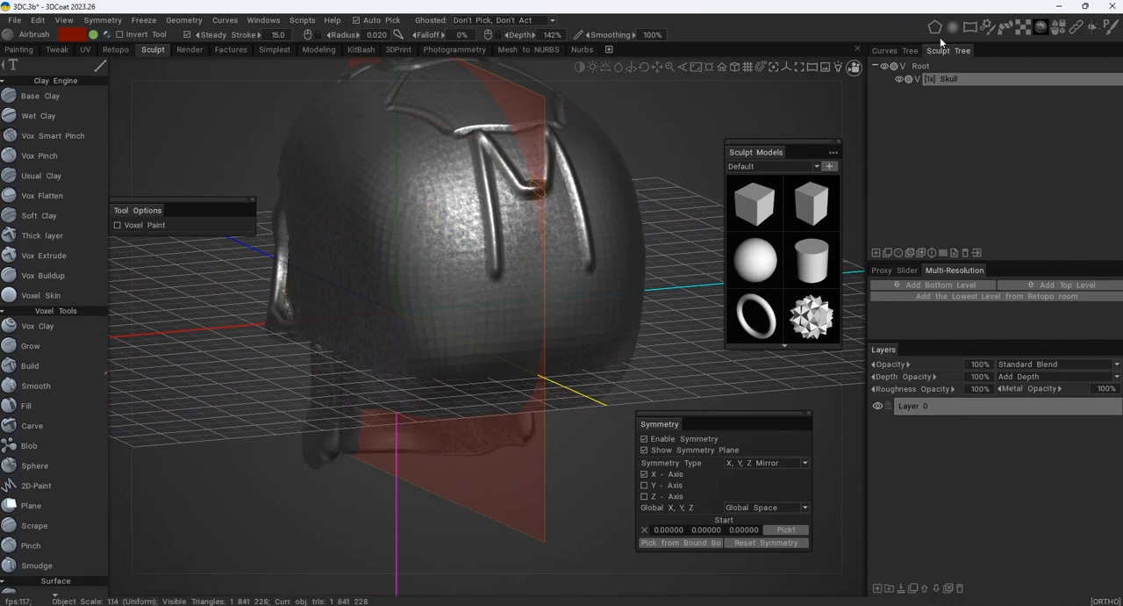
- Try stippling the back and sides of the skull with a dotted brush alpha in freehand mode, at 0.062 radius and 57% depth
{"action": "mouse_move", "coordinate": [954, 31]}
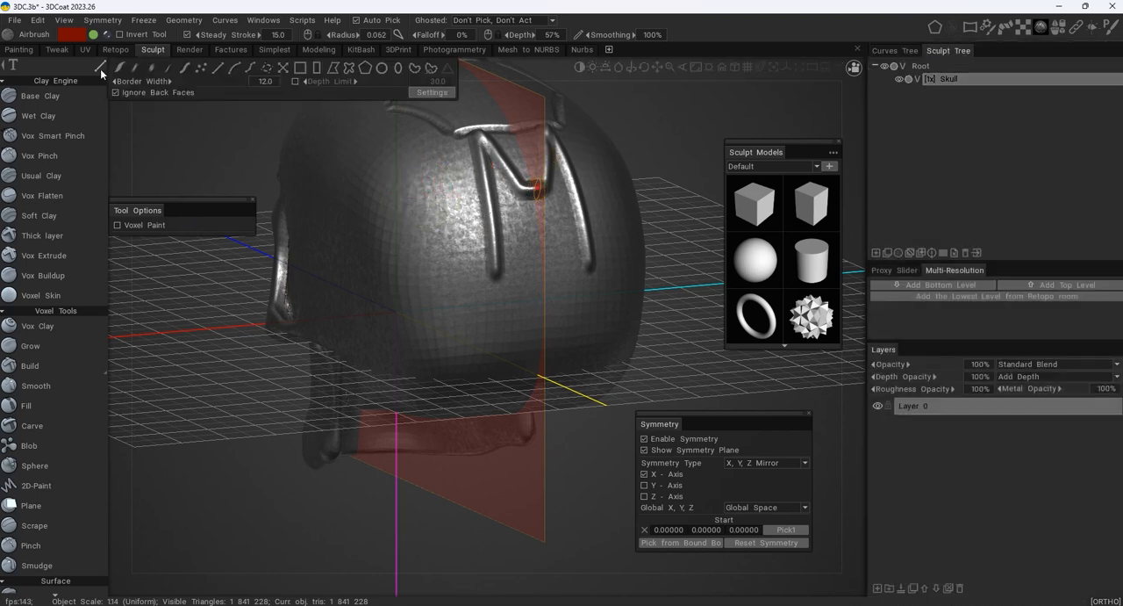
{"action": "left_click", "coordinate": [120, 70]}
{"action": "left_click_drag", "start_coordinate": [429, 198], "coordinate": [425, 219]}
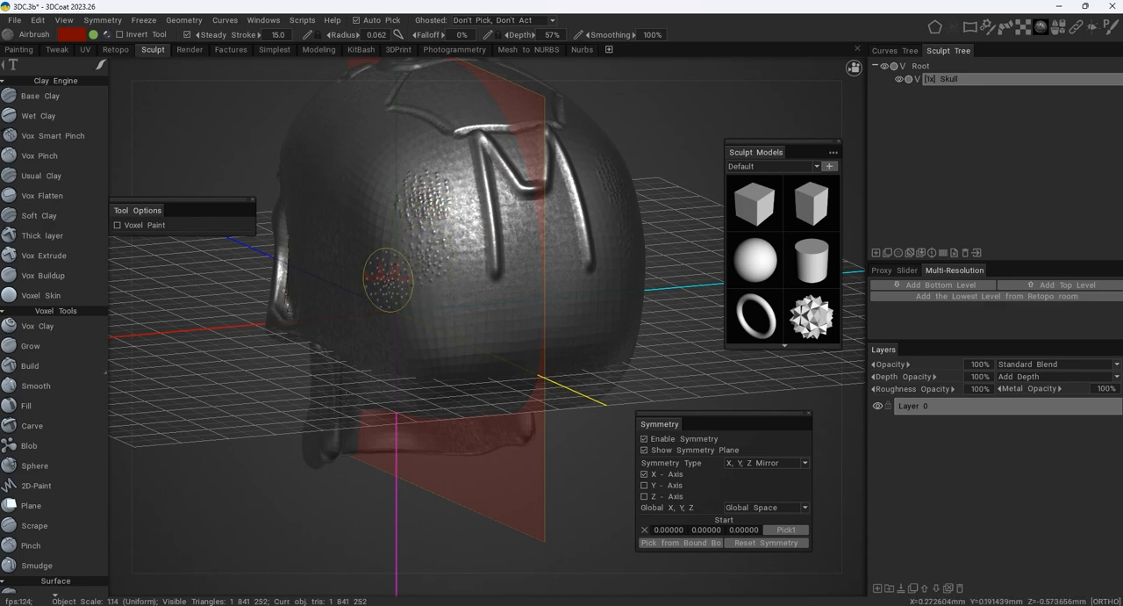
{"action": "right_click_drag", "start_coordinate": [388, 279], "coordinate": [514, 253]}
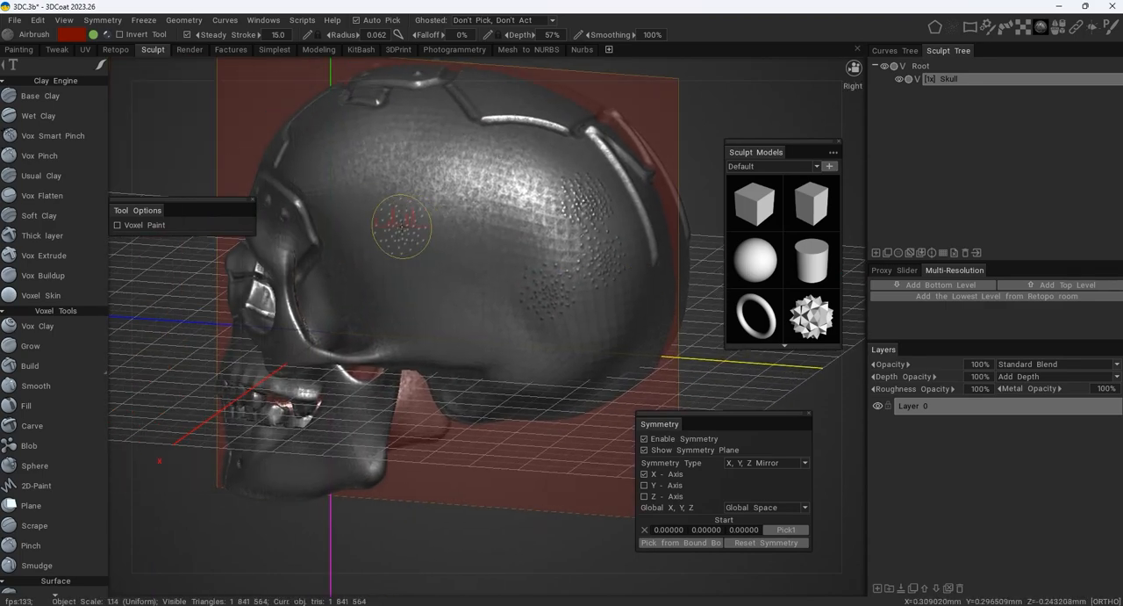
{"action": "right_click_drag", "start_coordinate": [359, 202], "coordinate": [461, 219]}
{"action": "mouse_move", "coordinate": [461, 219]}
{"action": "left_mouse_down"}
{"action": "mouse_move", "coordinate": [534, 318]}
{"action": "mouse_move", "coordinate": [562, 263]}
{"action": "mouse_move", "coordinate": [448, 169]}
{"action": "mouse_move", "coordinate": [382, 151]}
{"action": "mouse_move", "coordinate": [469, 198]}
{"action": "left_mouse_up"}
{"action": "middle_click_drag", "start_coordinate": [468, 198], "coordinate": [637, 211], "text": "alt"}
{"action": "left_click_drag", "start_coordinate": [637, 210], "coordinate": [680, 212], "text": "alt"}
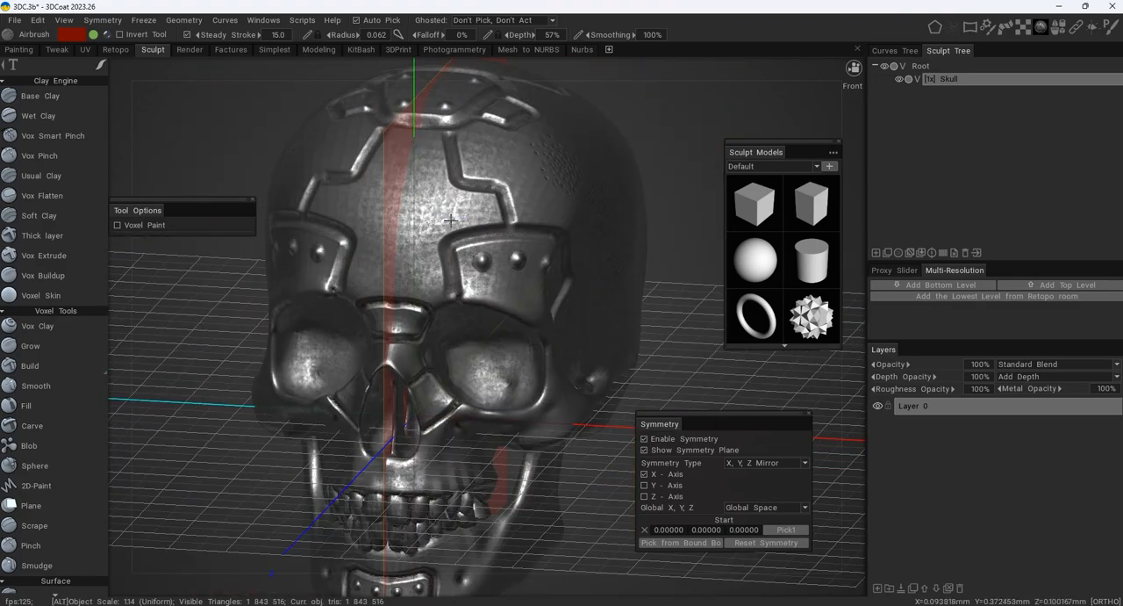
- Check the dotted texture on the side and back of the skull, and undo it together with the test ridges
{"action": "mouse_move", "coordinate": [435, 220]}
{"action": "left_mouse_down", "text": "ctrl"}
{"action": "mouse_move", "coordinate": [467, 214]}
{"action": "mouse_move", "coordinate": [326, 189]}
{"action": "left_mouse_up", "text": "ctrl"}
{"action": "left_click_drag", "start_coordinate": [596, 267], "coordinate": [393, 253], "text": "alt"}
{"action": "left_click_drag", "start_coordinate": [469, 205], "coordinate": [426, 208], "text": "alt"}
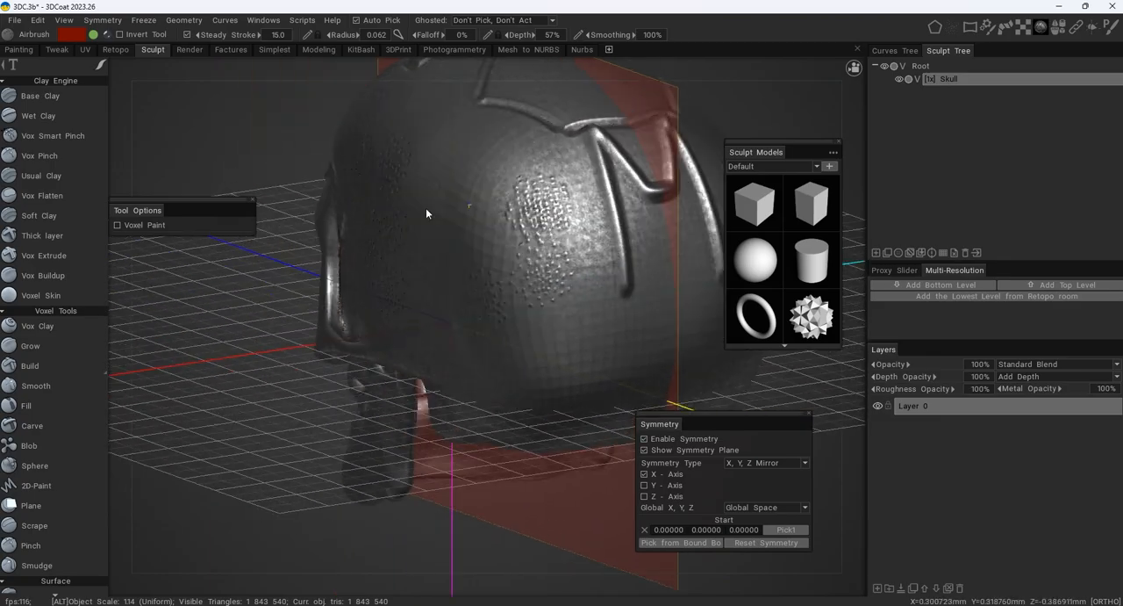
{"action": "right_click_drag", "start_coordinate": [425, 208], "coordinate": [532, 199], "text": "alt"}
{"action": "left_click_drag", "start_coordinate": [532, 198], "coordinate": [561, 246], "text": "alt"}
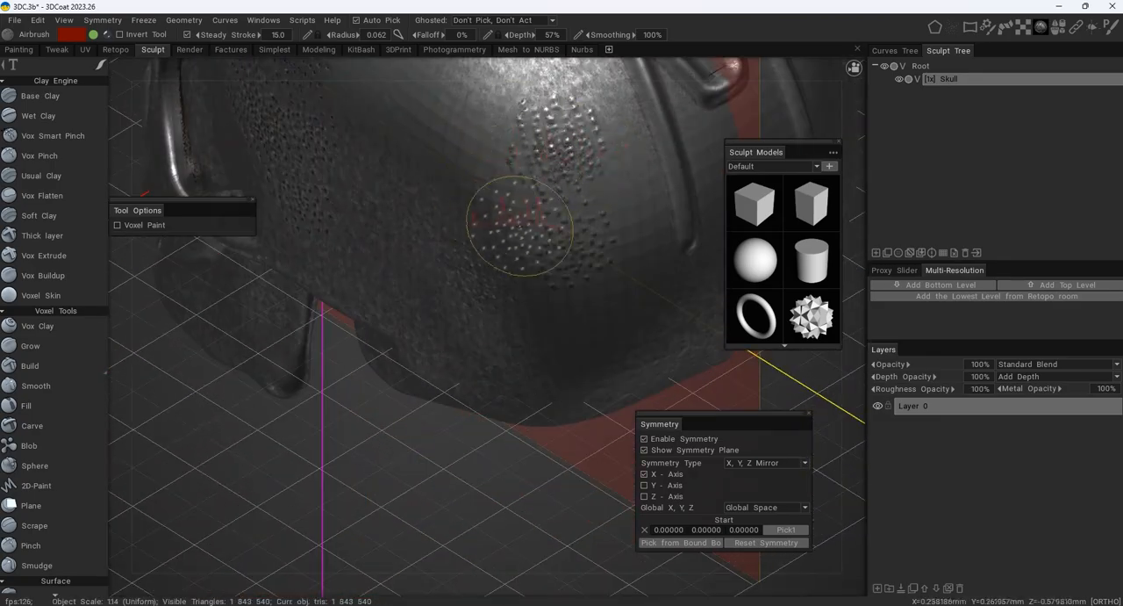
{"action": "mouse_move", "coordinate": [545, 197]}
{"action": "left_mouse_down", "text": "alt"}
{"action": "mouse_move", "coordinate": [514, 308]}
{"action": "mouse_move", "coordinate": [539, 255]}
{"action": "mouse_move", "coordinate": [484, 268]}
{"action": "mouse_move", "coordinate": [552, 262]}
{"action": "mouse_move", "coordinate": [434, 227]}
{"action": "left_mouse_up", "text": "alt"}
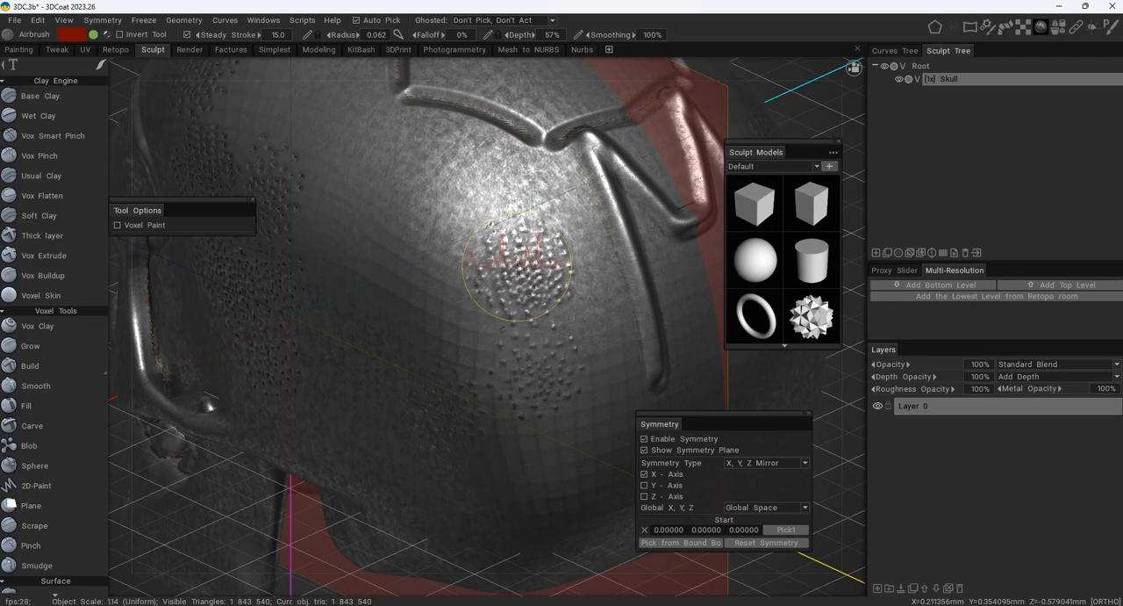
{"action": "mouse_move", "coordinate": [518, 263]}
{"action": "left_mouse_down", "text": "ctrl"}
{"action": "mouse_move", "coordinate": [524, 248]}
{"action": "mouse_move", "coordinate": [494, 202]}
{"action": "mouse_move", "coordinate": [503, 224]}
{"action": "mouse_move", "coordinate": [384, 263]}
{"action": "mouse_move", "coordinate": [442, 275]}
{"action": "mouse_move", "coordinate": [466, 262]}
{"action": "left_mouse_up", "text": "ctrl"}
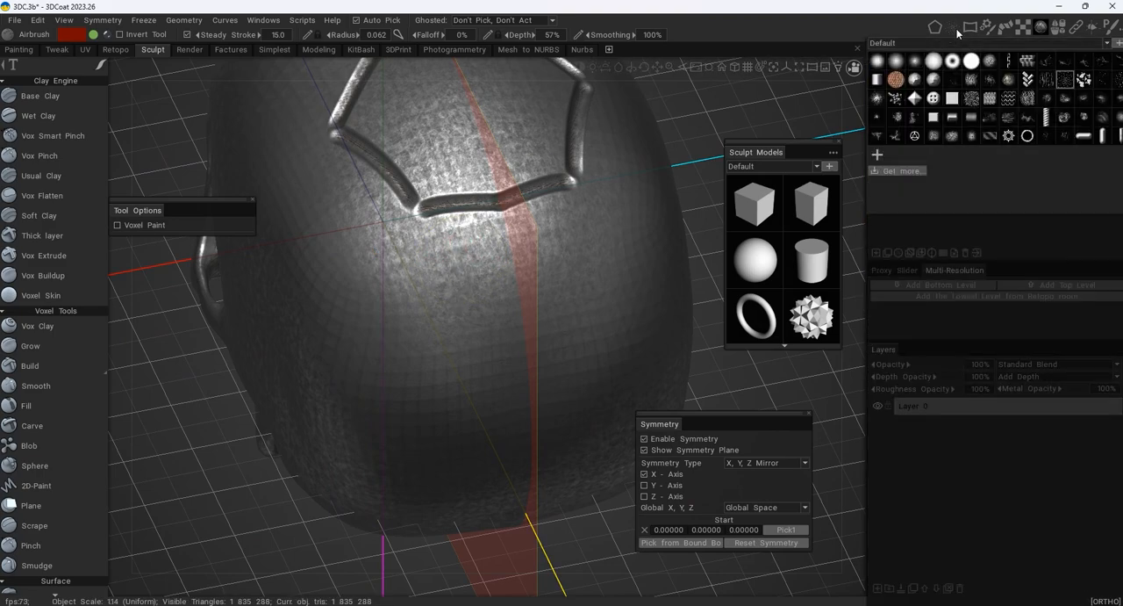
- Select the first soft round brush alpha, reduce the radius to 0.027, and switch to the Vertex Lines stroke mode
{"action": "left_click", "coordinate": [883, 65]}
{"action": "middle_click_drag", "start_coordinate": [538, 283], "coordinate": [532, 237], "text": "alt"}
{"action": "right_click_drag", "start_coordinate": [475, 245], "coordinate": [459, 237]}
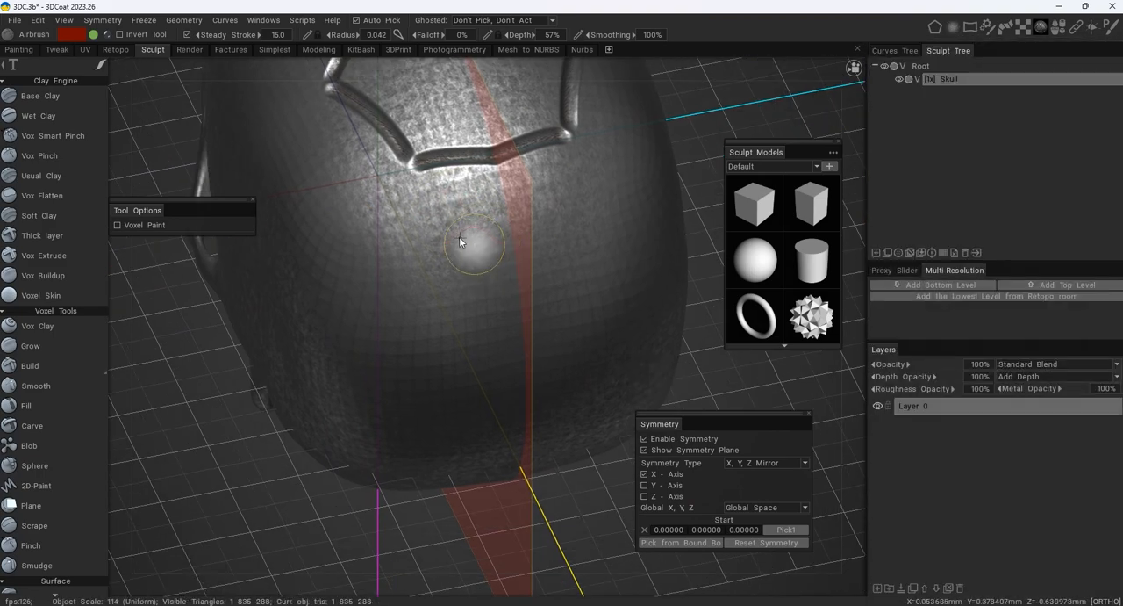
{"action": "mouse_move", "coordinate": [448, 239]}
{"action": "left_mouse_down", "text": "alt"}
{"action": "mouse_move", "coordinate": [447, 223]}
{"action": "mouse_move", "coordinate": [386, 202]}
{"action": "left_mouse_up", "text": "alt"}
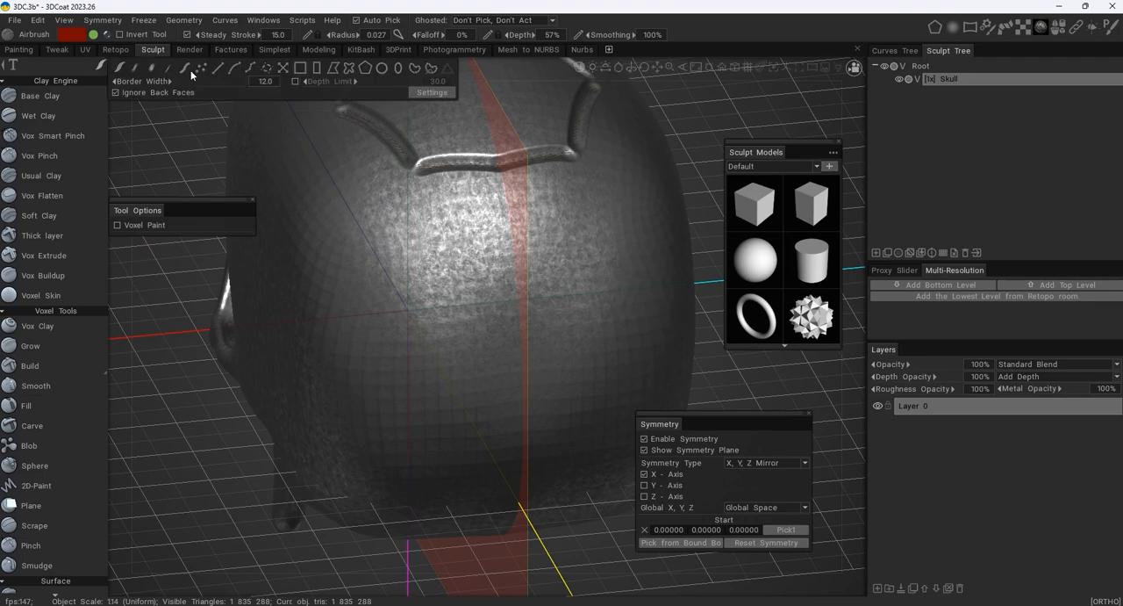
{"action": "left_click_drag", "start_coordinate": [274, 127], "coordinate": [326, 95], "text": "alt"}
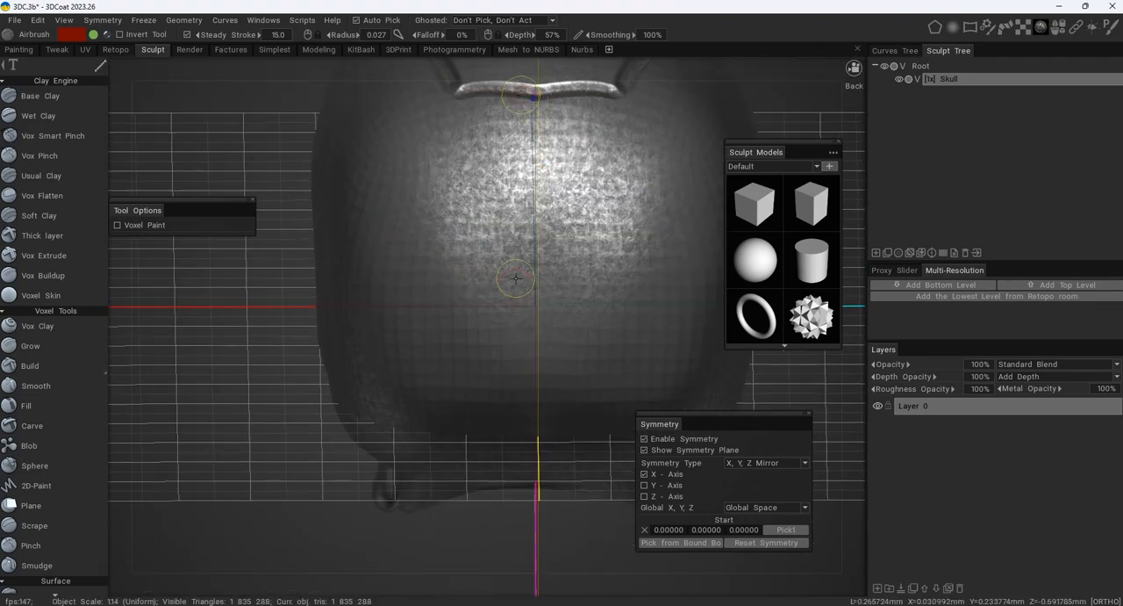
- Carve mirrored straight grooves from the crown seam down the back of the skull, joined at the centreline, with 0.020 radius and 124% depth
{"action": "left_click_drag", "start_coordinate": [516, 278], "coordinate": [516, 279]}
{"action": "key", "text": "ctrl+z"}
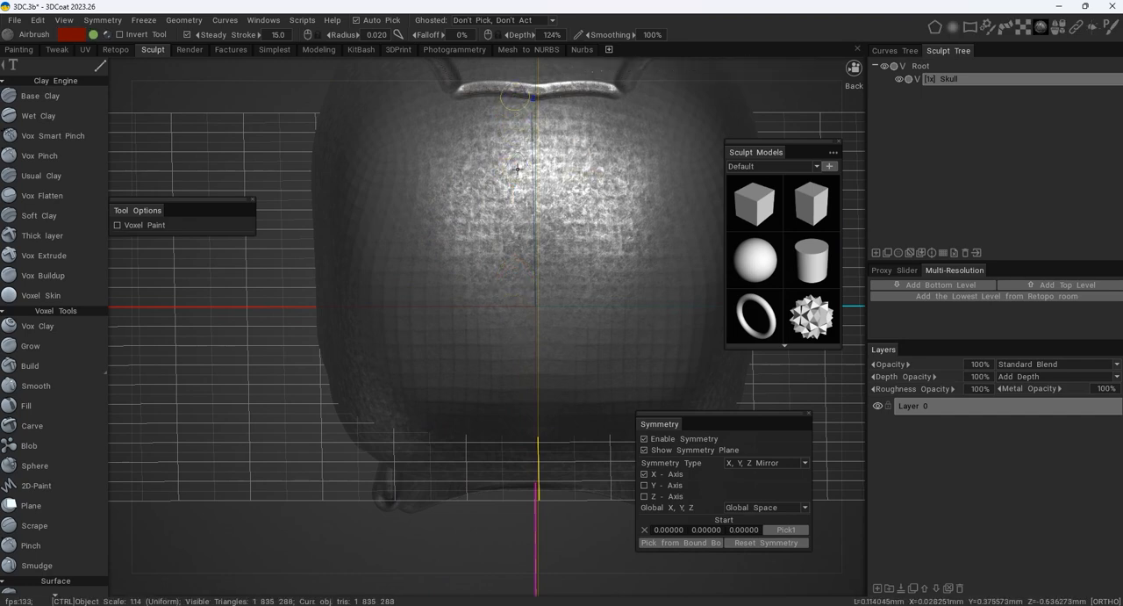
{"action": "left_click", "coordinate": [510, 267], "text": "ctrl"}
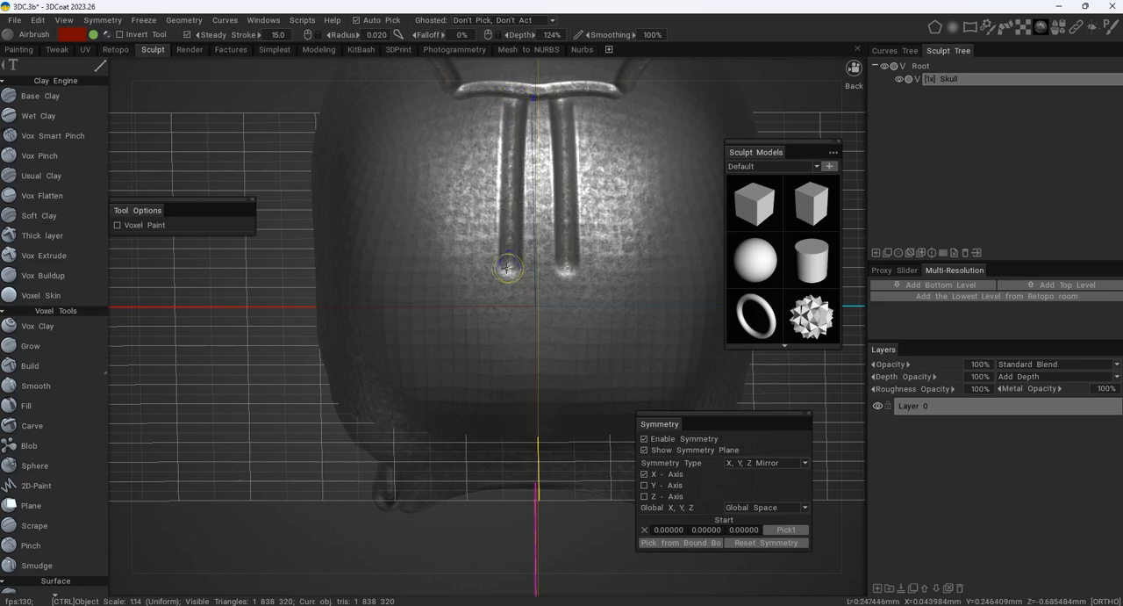
{"action": "left_click_drag", "start_coordinate": [515, 268], "coordinate": [514, 206], "text": "alt"}
{"action": "middle_click_drag", "start_coordinate": [516, 369], "coordinate": [518, 272]}
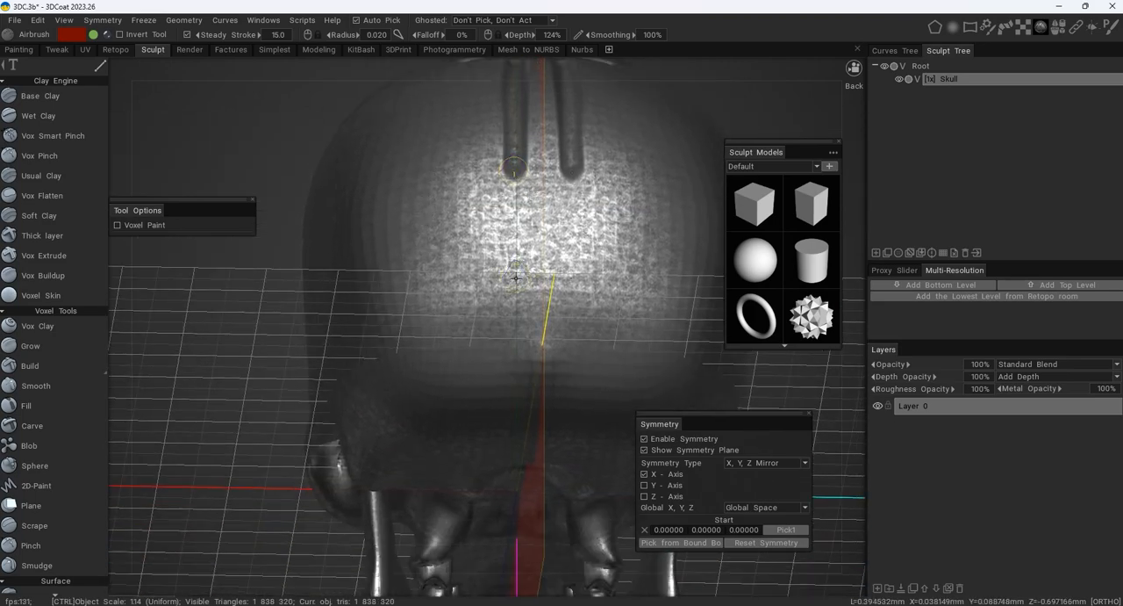
{"action": "left_click", "coordinate": [516, 278]}
{"action": "left_click_drag", "start_coordinate": [515, 280], "coordinate": [517, 224], "text": "alt"}
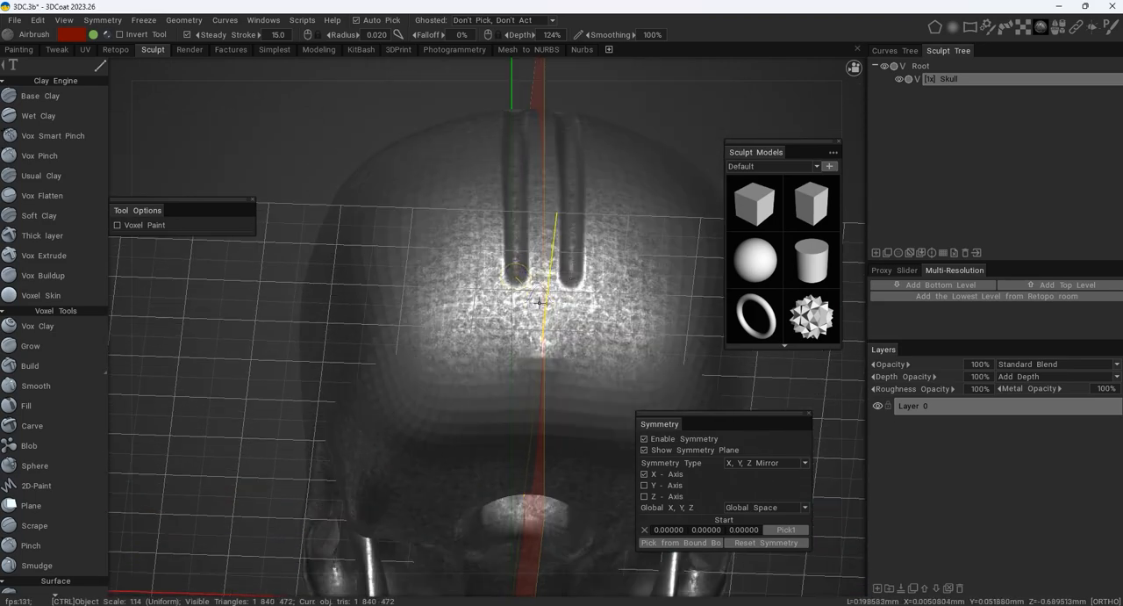
{"action": "left_click", "coordinate": [543, 301], "text": "ctrl"}
{"action": "left_click_drag", "start_coordinate": [603, 279], "coordinate": [512, 319], "text": "alt"}
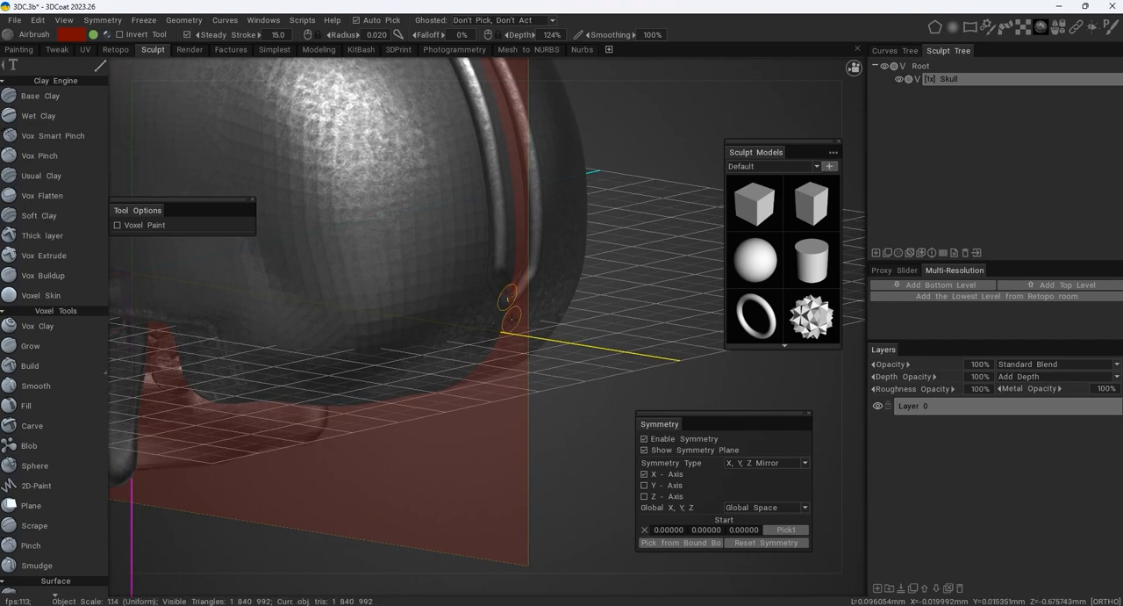
- Carve a mirrored angular groove from the forehead seam around the riveted brow plate to the eye socket's rear edge, at 0.017 radius
{"action": "right_click_drag", "start_coordinate": [426, 285], "coordinate": [374, 283], "text": "alt"}
{"action": "left_click_drag", "start_coordinate": [374, 284], "coordinate": [577, 302], "text": "alt"}
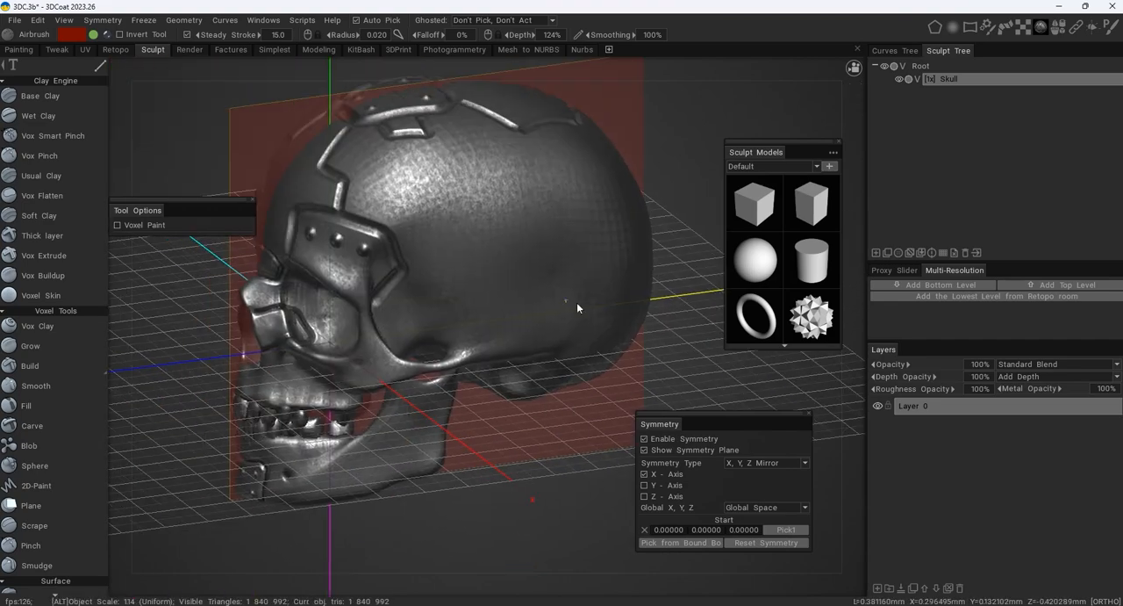
{"action": "right_click_drag", "start_coordinate": [576, 302], "coordinate": [605, 307], "text": "alt"}
{"action": "right_click_drag", "start_coordinate": [491, 250], "coordinate": [564, 280], "text": "alt"}
{"action": "left_click_drag", "start_coordinate": [564, 280], "coordinate": [448, 248], "text": "alt"}
{"action": "right_click_drag", "start_coordinate": [373, 229], "coordinate": [401, 209], "text": "alt"}
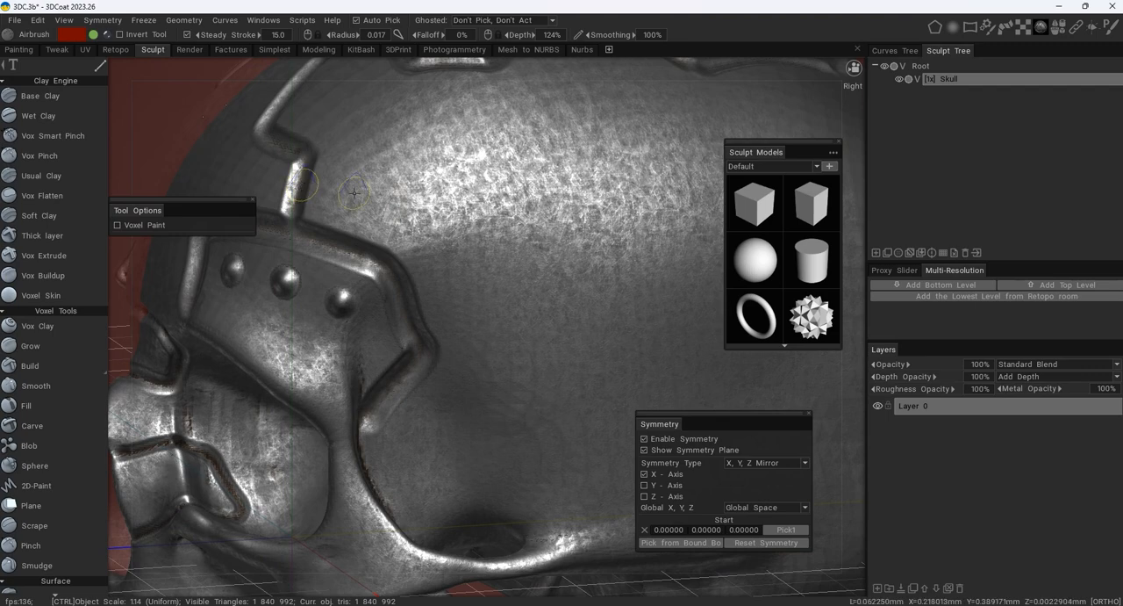
{"action": "mouse_move", "coordinate": [368, 199]}
{"action": "left_mouse_down", "text": "ctrl"}
{"action": "mouse_move", "coordinate": [439, 233]}
{"action": "mouse_move", "coordinate": [509, 330]}
{"action": "left_mouse_up", "text": "ctrl"}
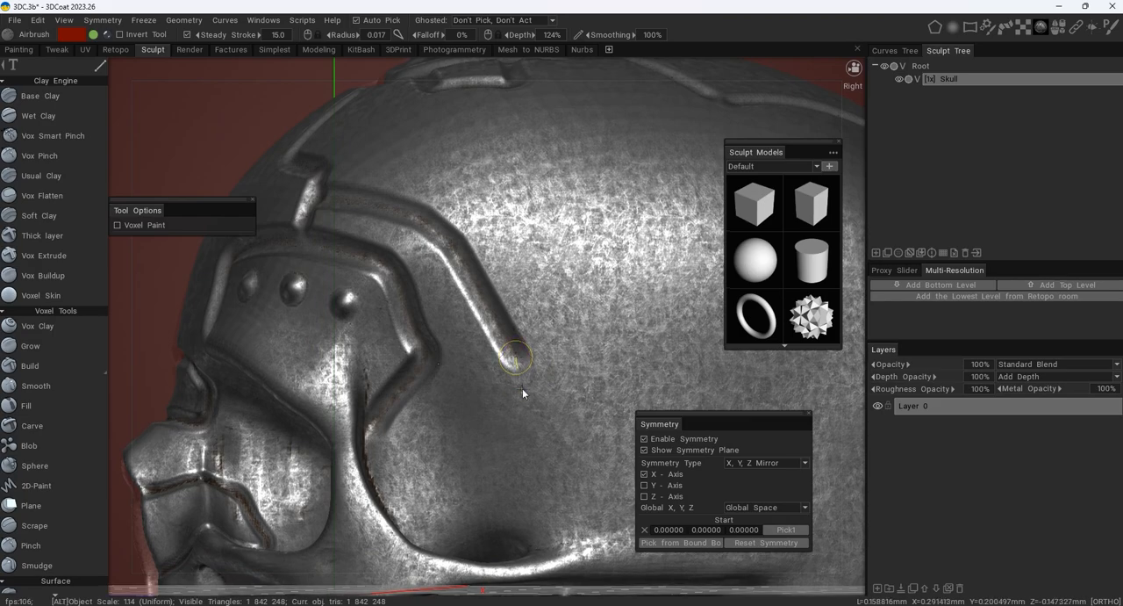
{"action": "left_click_drag", "start_coordinate": [523, 388], "coordinate": [478, 354], "text": "alt"}
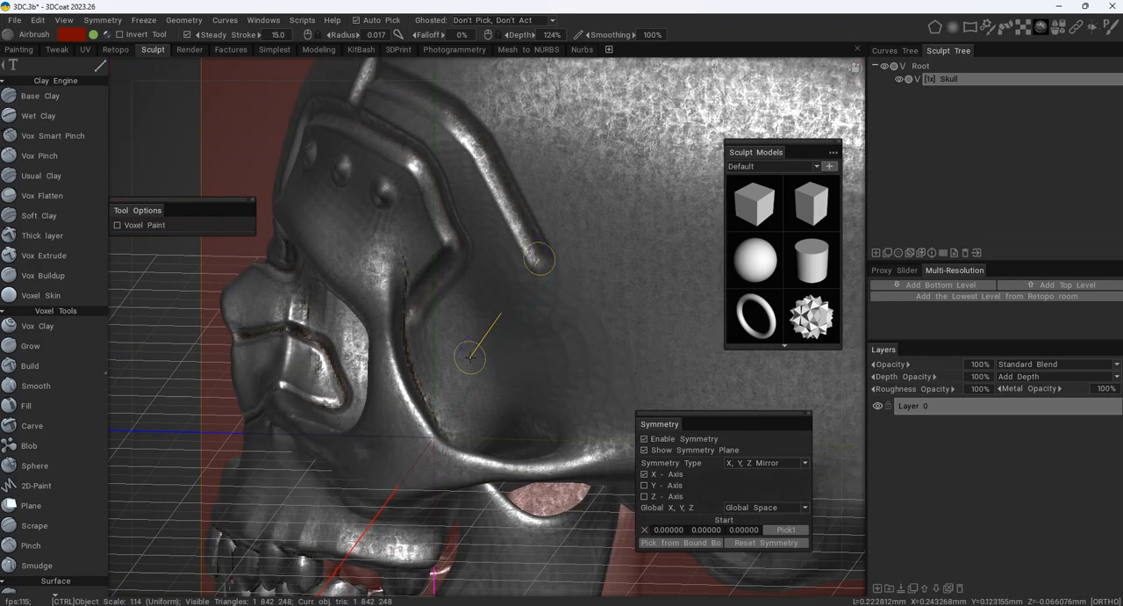
{"action": "left_click", "coordinate": [470, 355], "text": "ctrl"}
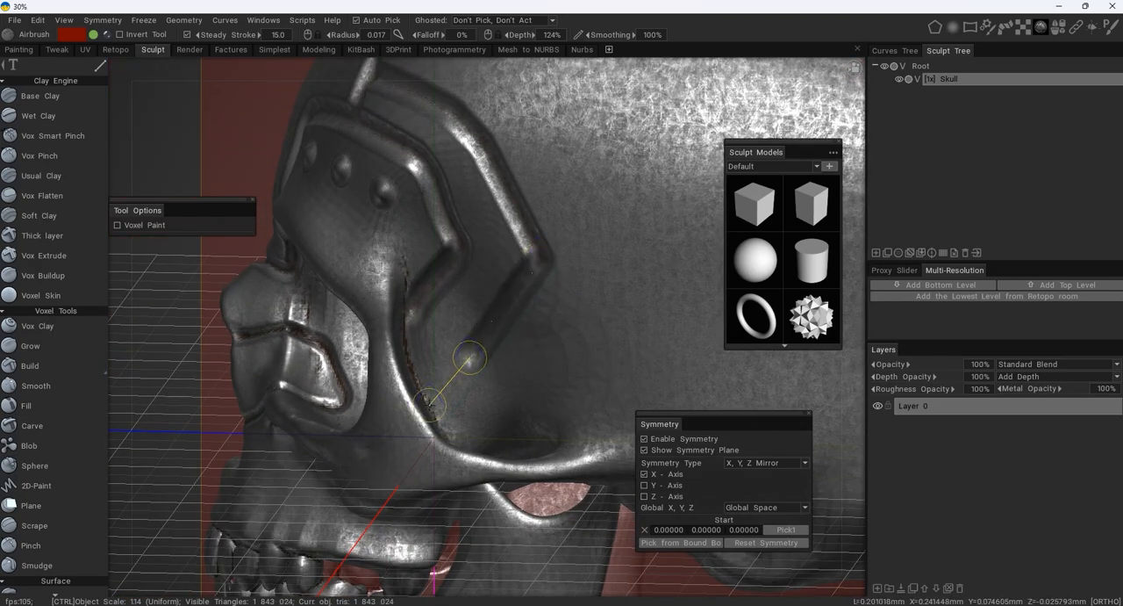
{"action": "left_click", "coordinate": [429, 402], "text": "ctrl"}
- Carve a closed, mirrored five-sided groove of straight segments on the side of the skull, with 0.017 radius and 124% depth
{"action": "scroll", "coordinate": [545, 310], "scroll_direction": "down", "scroll_amount": 5}
{"action": "left_click_drag", "start_coordinate": [590, 294], "coordinate": [567, 270], "text": "alt"}
{"action": "scroll", "coordinate": [507, 291], "scroll_direction": "down", "scroll_amount": 2}
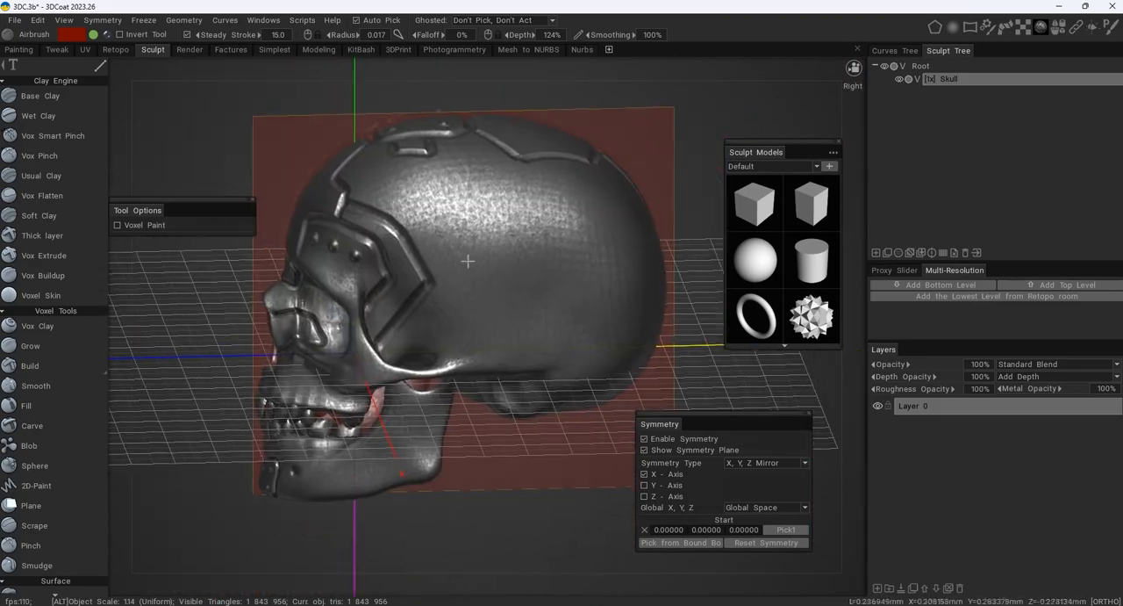
{"action": "scroll", "coordinate": [571, 266], "scroll_direction": "up", "scroll_amount": 5}
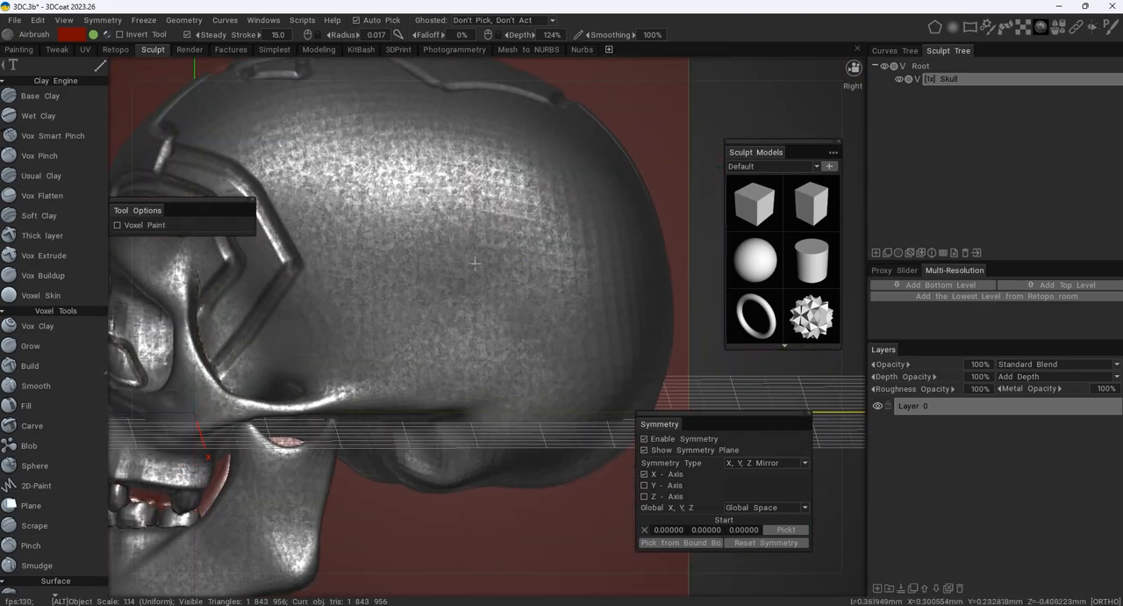
{"action": "scroll", "coordinate": [531, 252], "scroll_direction": "up", "scroll_amount": 2}
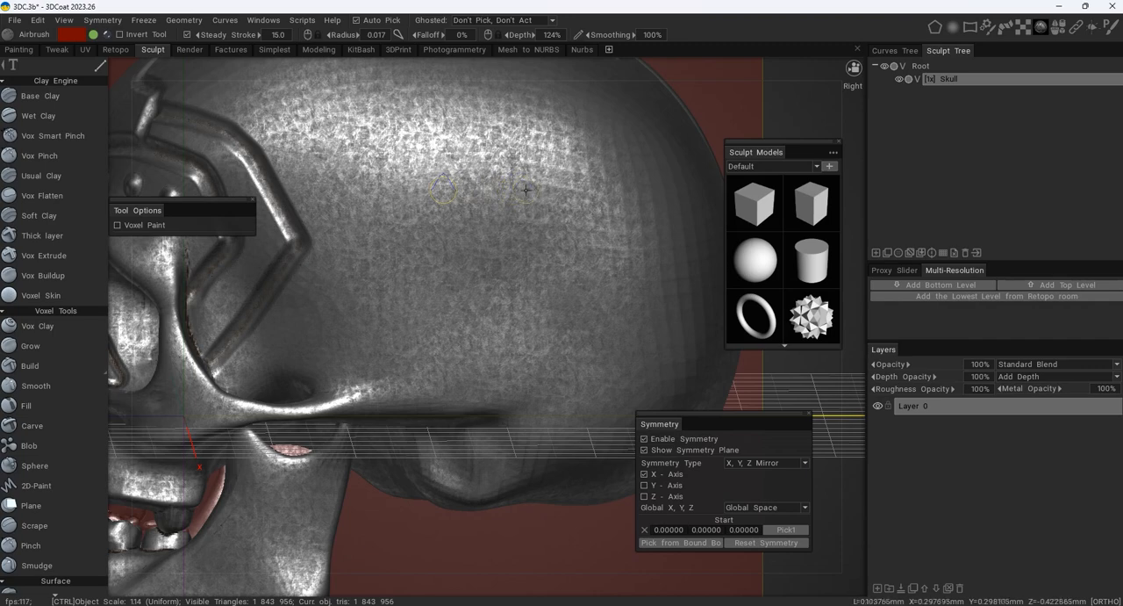
{"action": "left_click", "coordinate": [535, 190]}
{"action": "left_click", "coordinate": [564, 244]}
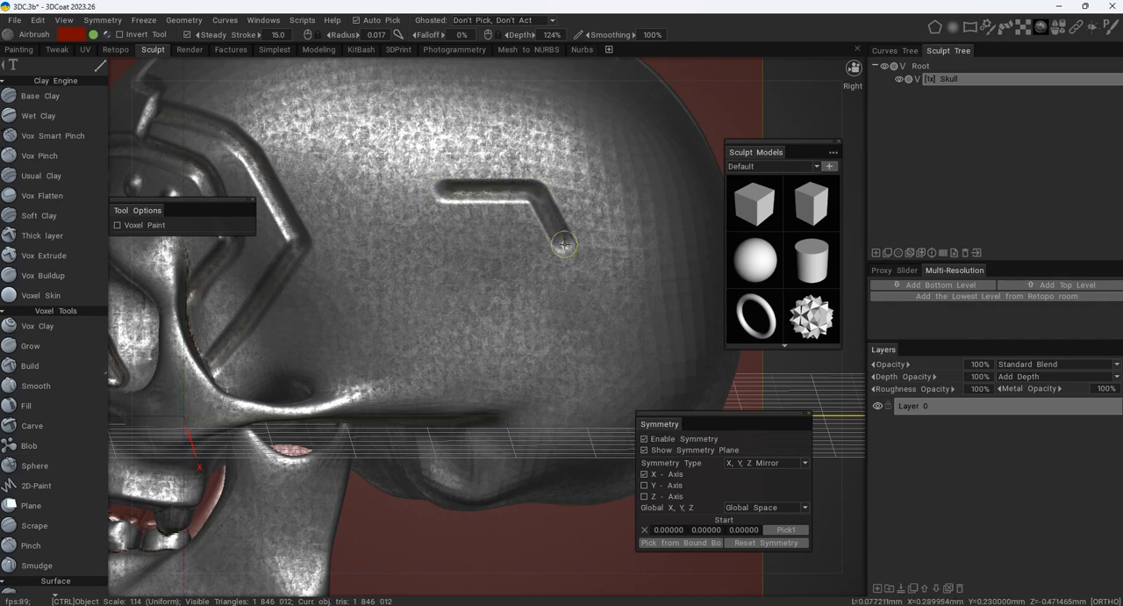
{"action": "left_click", "coordinate": [479, 338]}
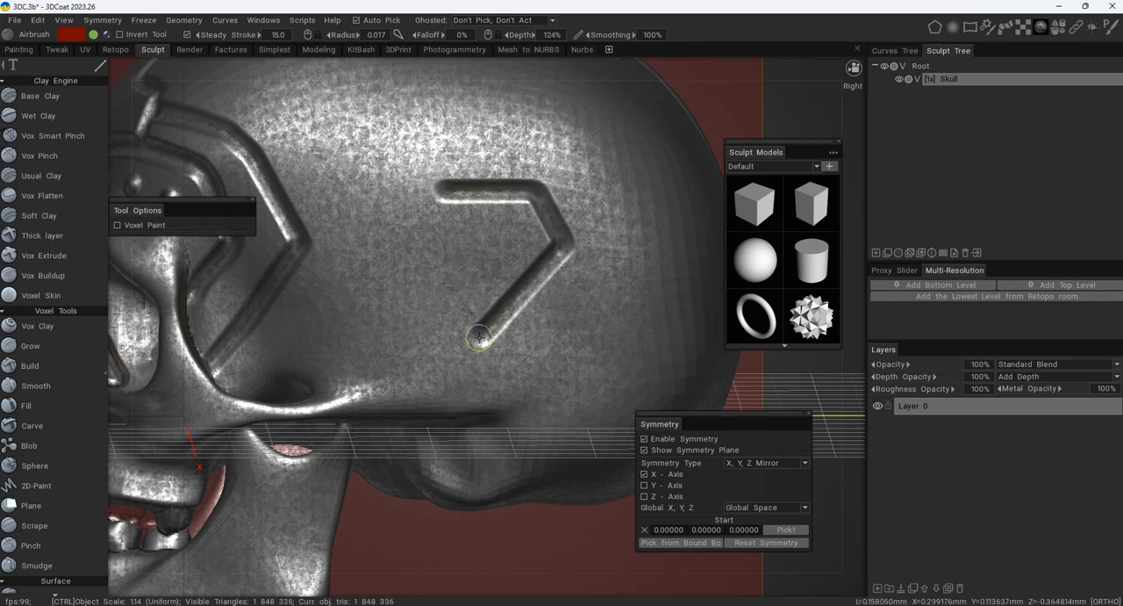
{"action": "left_click", "coordinate": [441, 284]}
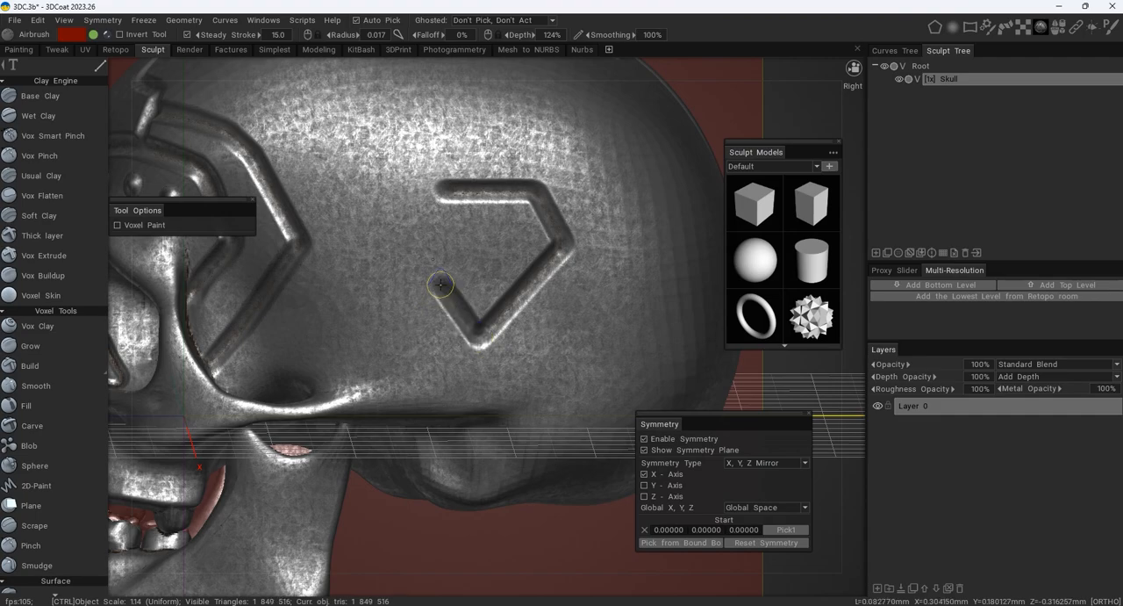
{"action": "left_click", "coordinate": [445, 197]}
{"action": "scroll", "coordinate": [559, 215], "scroll_direction": "down", "scroll_amount": 5}
{"action": "left_click_drag", "start_coordinate": [509, 207], "coordinate": [614, 242], "text": "alt"}
{"action": "middle_click_drag", "start_coordinate": [424, 243], "coordinate": [592, 245], "text": "alt"}
{"action": "left_click_drag", "start_coordinate": [492, 230], "coordinate": [415, 214], "text": "alt"}
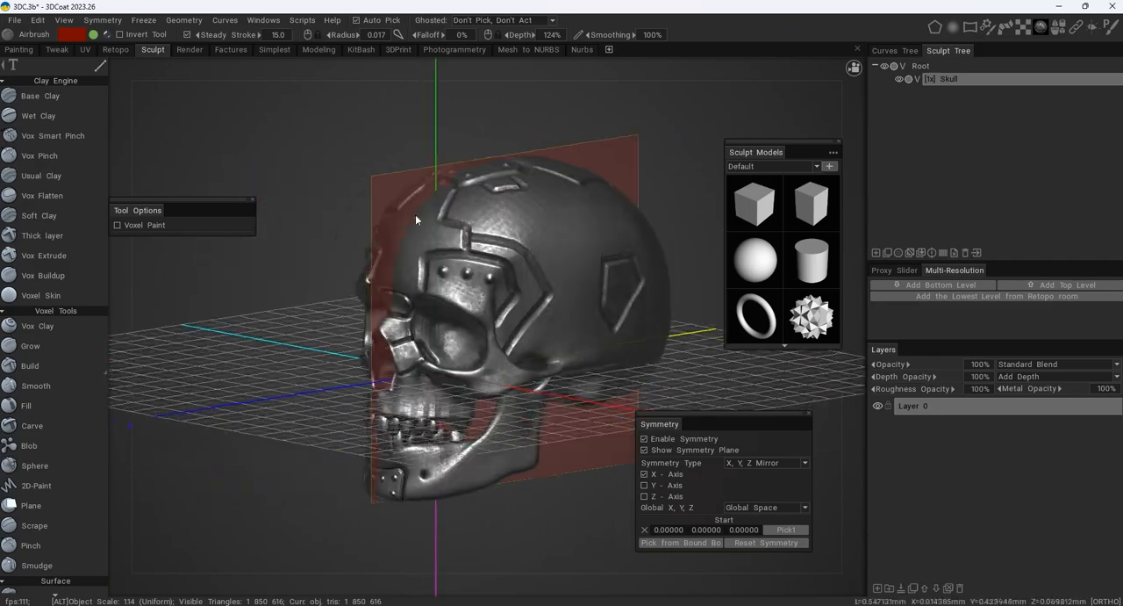
- Switch to the Grow tool with a radius of 0.030 and let stylus pressure affect both radius and depth
{"action": "scroll", "coordinate": [564, 223], "scroll_direction": "up", "scroll_amount": 2}
{"action": "scroll", "coordinate": [493, 220], "scroll_direction": "up", "scroll_amount": 3}
{"action": "left_click_drag", "start_coordinate": [492, 219], "coordinate": [471, 258], "text": "alt"}
{"action": "middle_click_drag", "start_coordinate": [471, 258], "coordinate": [559, 212], "text": "alt"}
{"action": "right_click_drag", "start_coordinate": [560, 212], "coordinate": [562, 258], "text": "alt"}
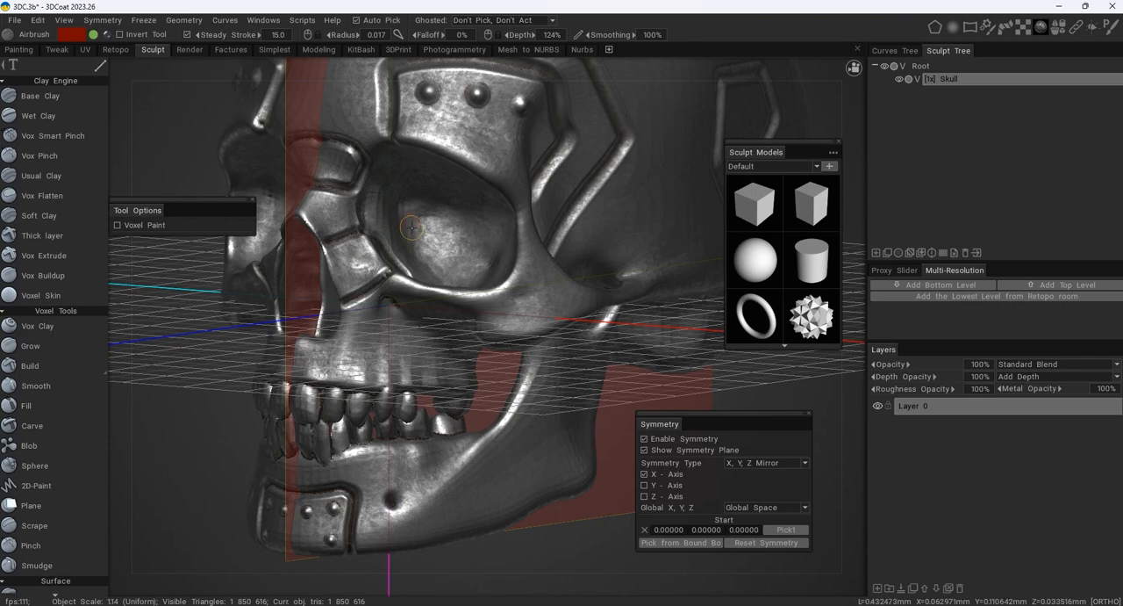
{"action": "key", "text": "space"}
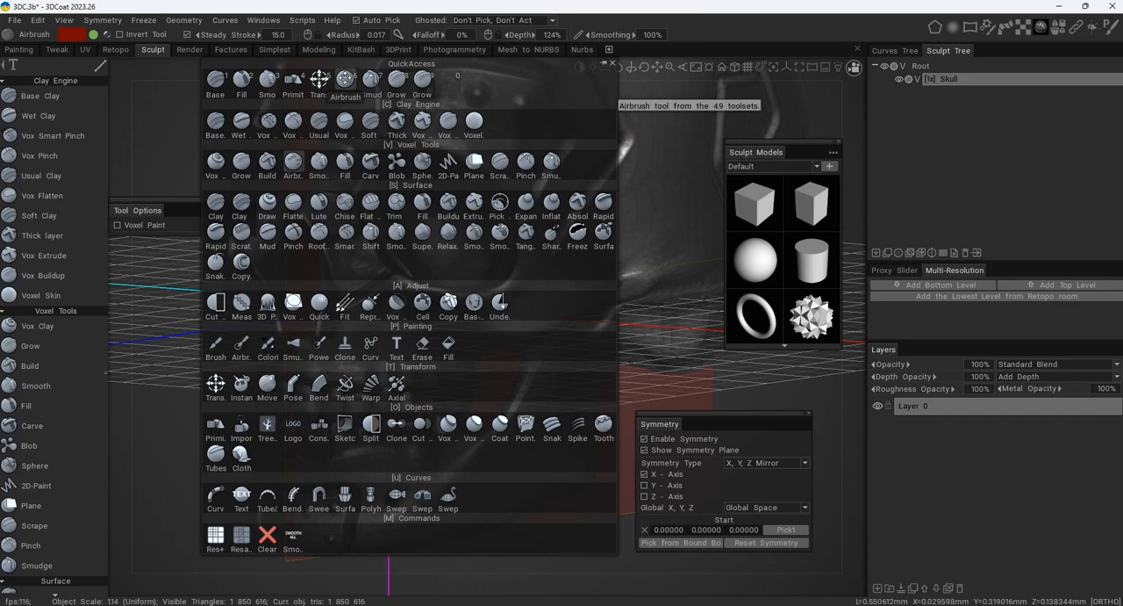
{"action": "left_click", "coordinate": [424, 80]}
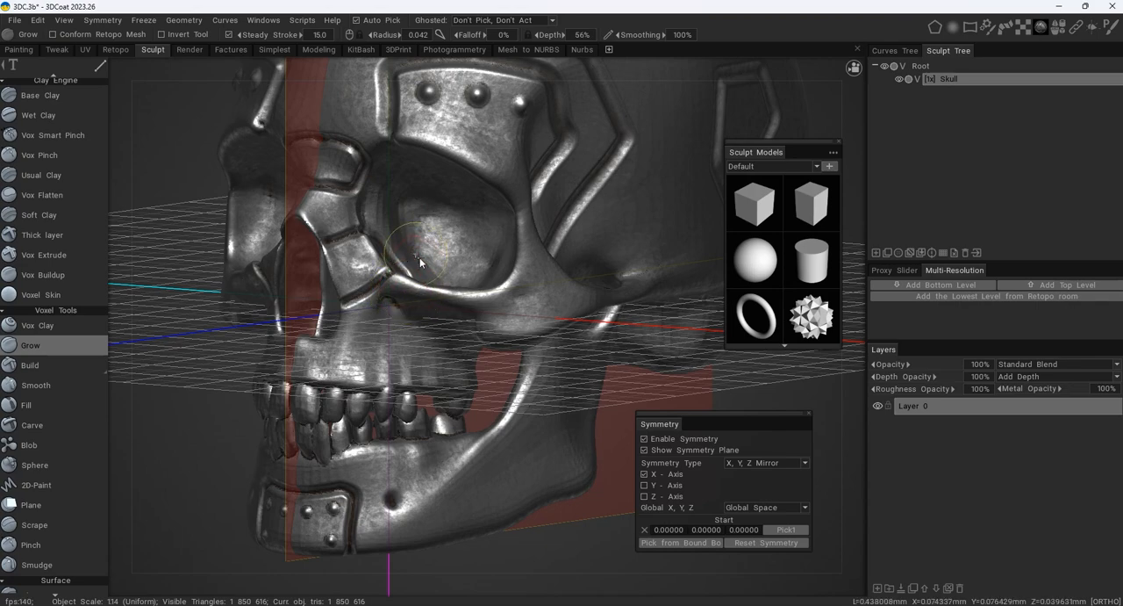
{"action": "middle_click_drag", "start_coordinate": [416, 261], "coordinate": [427, 254], "text": "alt"}
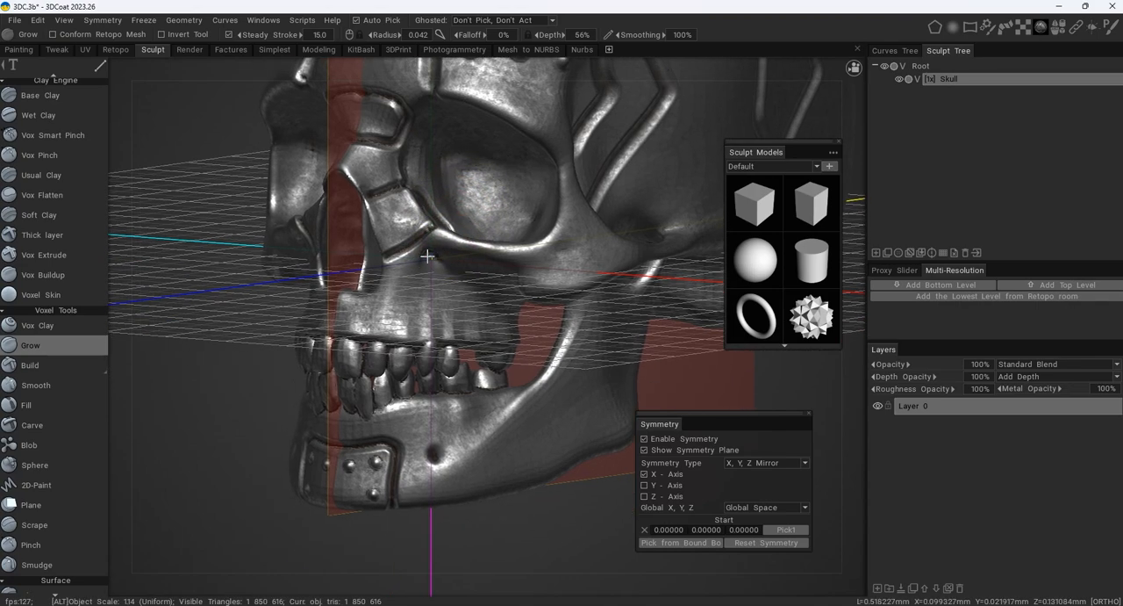
{"action": "right_click_drag", "start_coordinate": [428, 254], "coordinate": [446, 274], "text": "alt"}
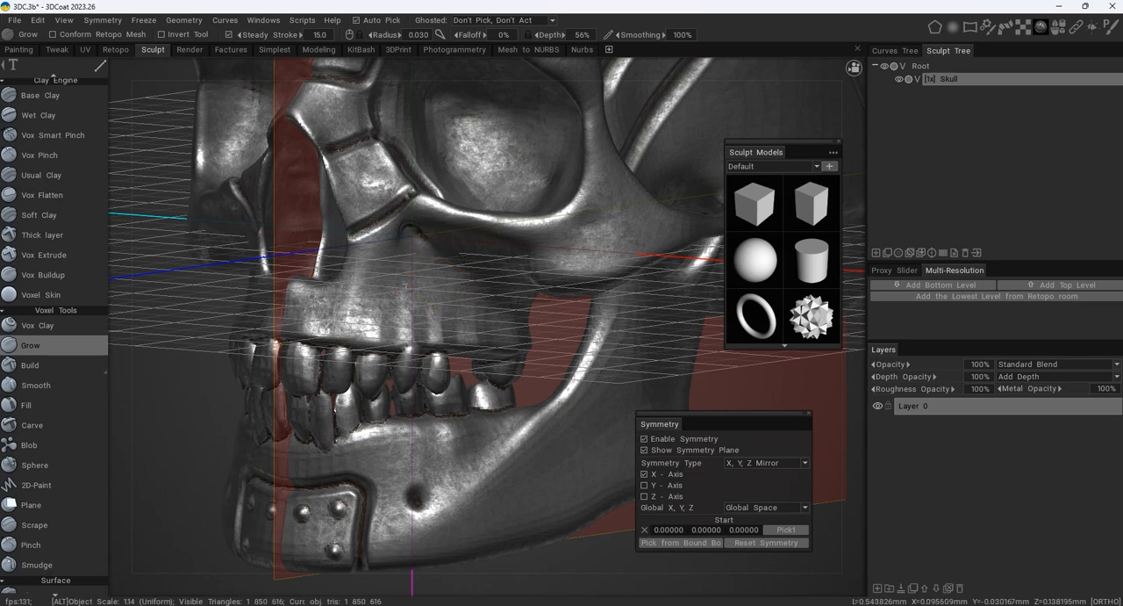
{"action": "middle_click_drag", "start_coordinate": [439, 275], "coordinate": [428, 252], "text": "alt"}
{"action": "right_click_drag", "start_coordinate": [428, 251], "coordinate": [419, 276], "text": "alt"}
{"action": "mouse_move", "coordinate": [97, 65]}
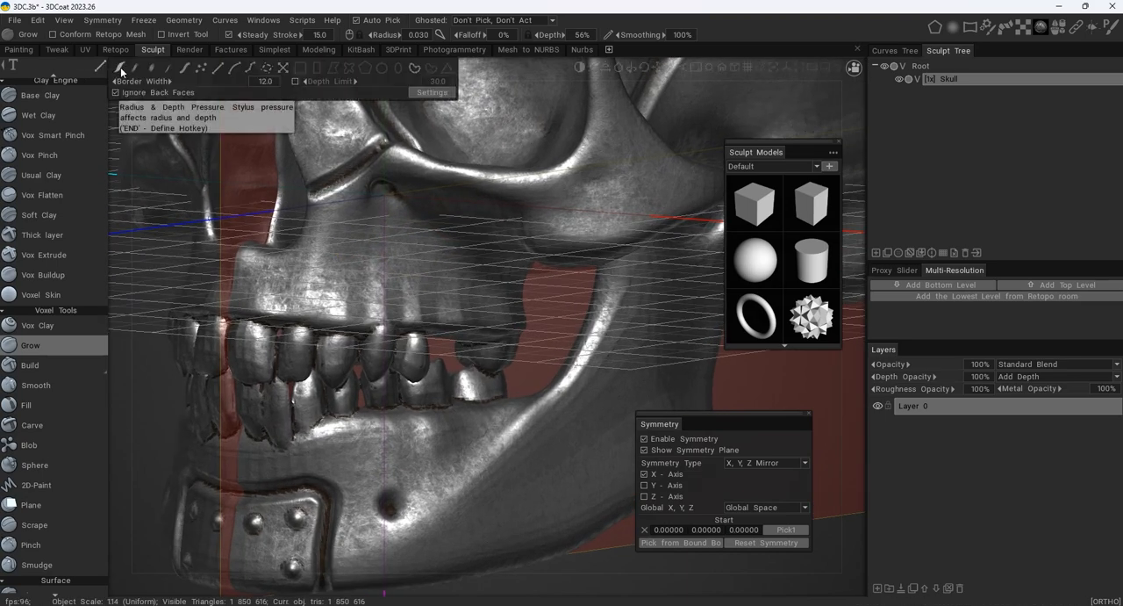
{"action": "left_click", "coordinate": [120, 69]}
- Grow a short vertical ridge on the upper jaw above the front teeth, with 0.016 radius and 90% depth
{"action": "middle_click_drag", "start_coordinate": [332, 245], "coordinate": [389, 234], "text": "alt"}
{"action": "right_click_drag", "start_coordinate": [389, 234], "coordinate": [393, 235], "text": "alt"}
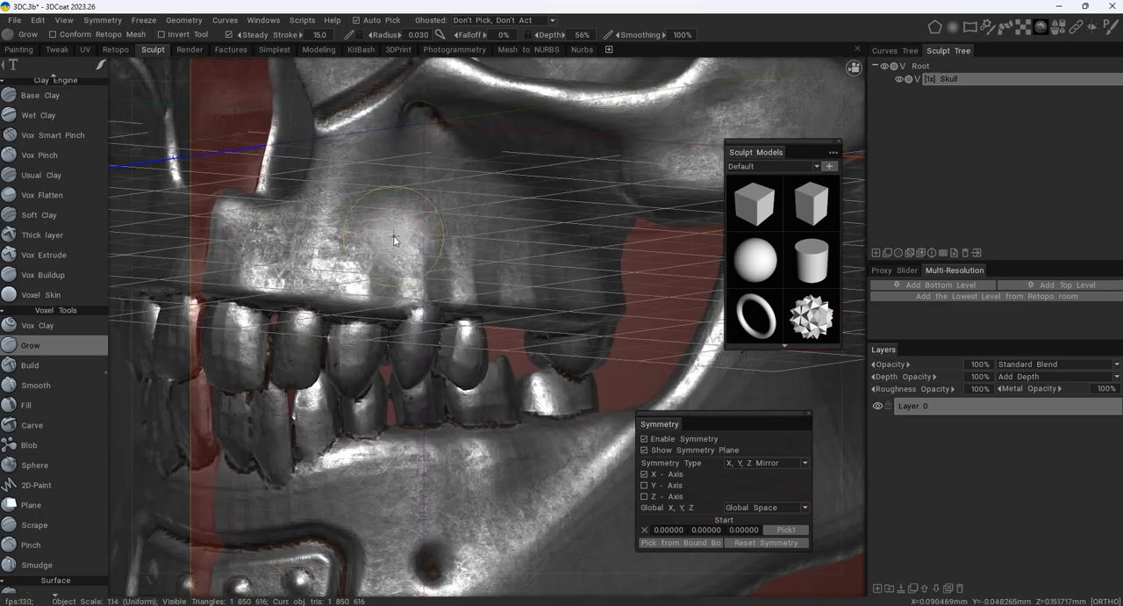
{"action": "middle_click_drag", "start_coordinate": [299, 246], "coordinate": [408, 283], "text": "alt"}
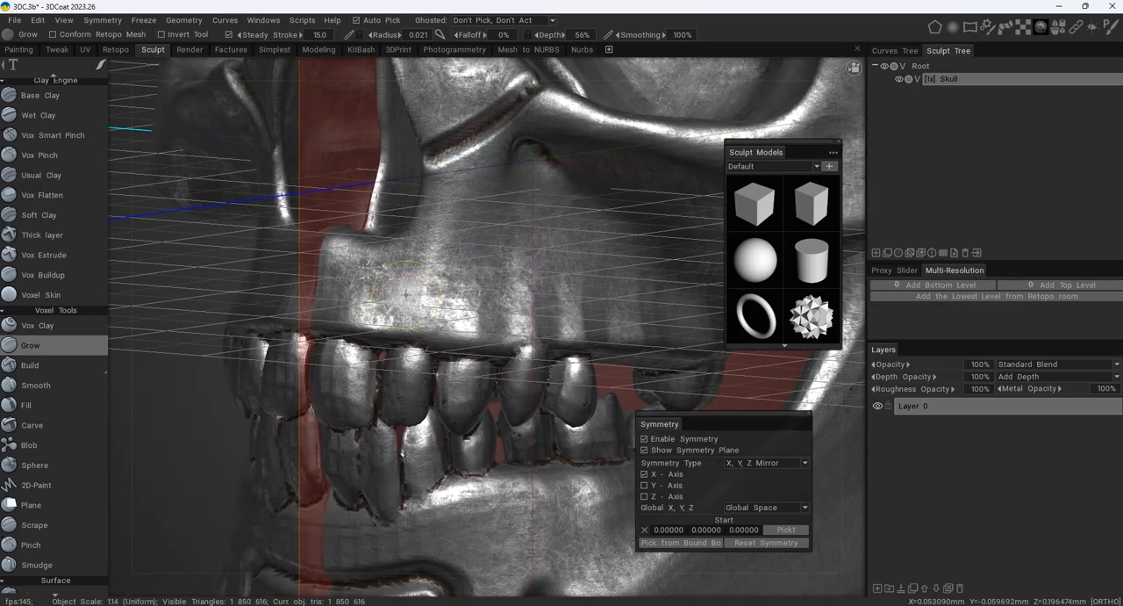
{"action": "mouse_move", "coordinate": [393, 284]}
{"action": "left_mouse_down", "text": "alt"}
{"action": "mouse_move", "coordinate": [464, 265]}
{"action": "mouse_move", "coordinate": [386, 279]}
{"action": "left_mouse_up", "text": "alt"}
{"action": "right_click_drag", "start_coordinate": [452, 234], "coordinate": [456, 293], "text": "alt"}
{"action": "middle_click_drag", "start_coordinate": [456, 293], "coordinate": [402, 294], "text": "alt"}
{"action": "right_click_drag", "start_coordinate": [402, 294], "coordinate": [479, 316], "text": "alt"}
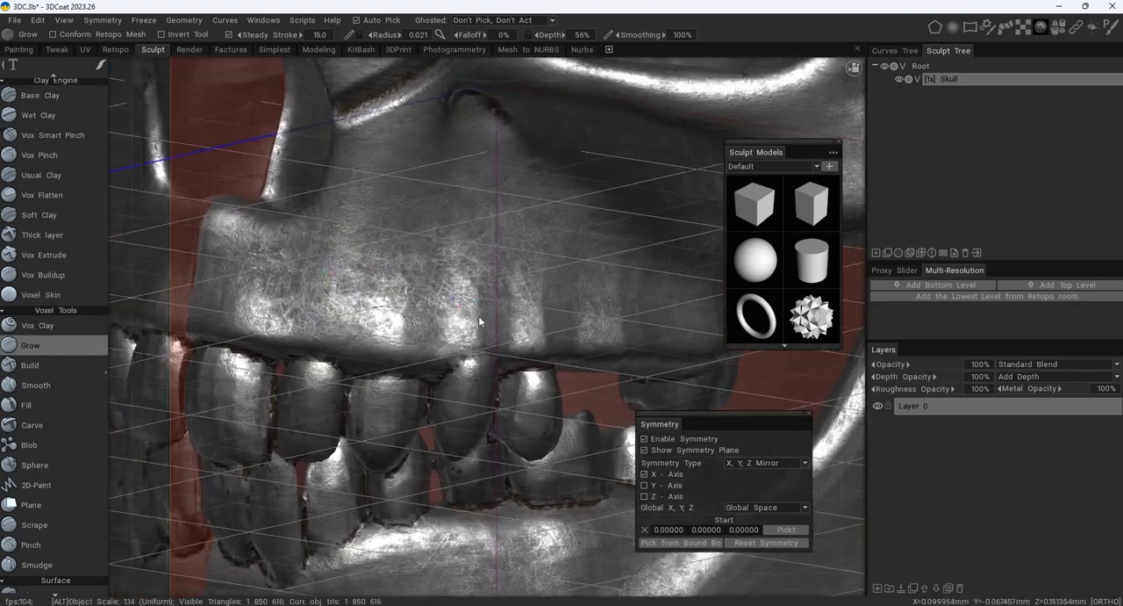
{"action": "middle_click_drag", "start_coordinate": [479, 316], "coordinate": [512, 328], "text": "alt"}
{"action": "right_click_drag", "start_coordinate": [511, 328], "coordinate": [423, 324], "text": "alt"}
{"action": "left_click_drag", "start_coordinate": [404, 322], "coordinate": [412, 340]}
{"action": "right_click_drag", "start_coordinate": [412, 340], "coordinate": [410, 314]}
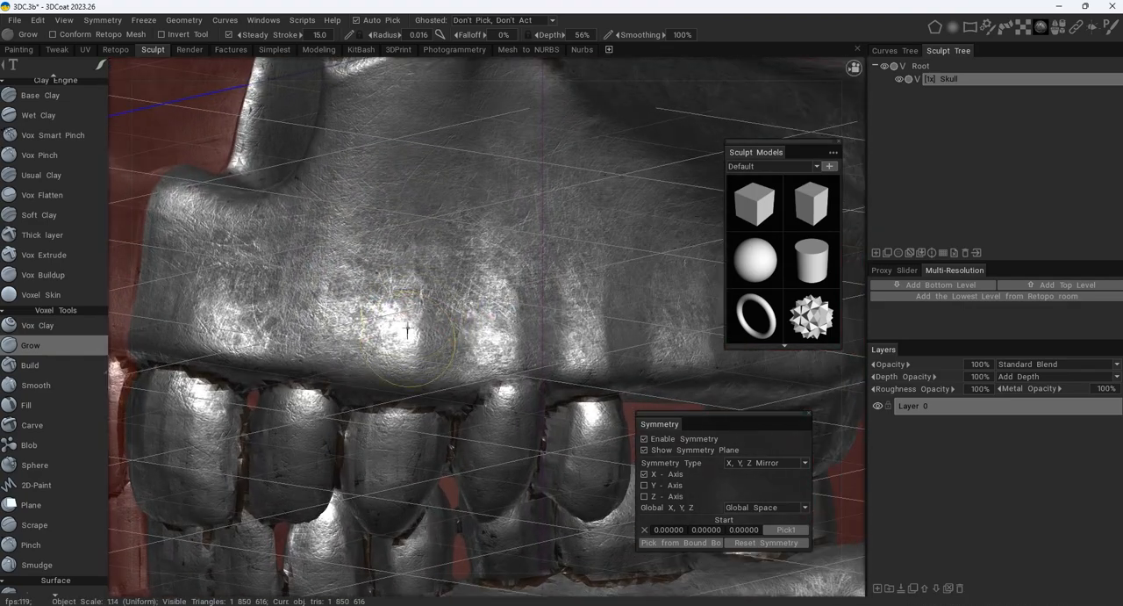
{"action": "left_click_drag", "start_coordinate": [410, 315], "coordinate": [406, 257]}
{"action": "right_click_drag", "start_coordinate": [409, 323], "coordinate": [409, 319]}
{"action": "left_click_drag", "start_coordinate": [409, 319], "coordinate": [411, 281]}
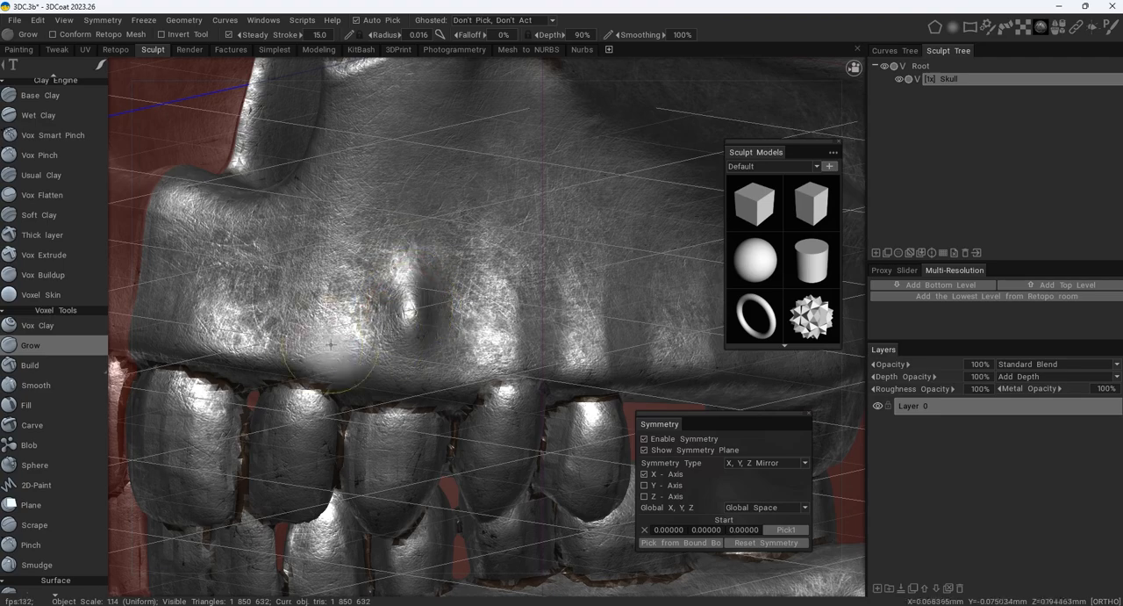
- Shape a hollow framed by raised ridges on the upper jaw between the nasal opening and the front teeth
{"action": "left_click_drag", "start_coordinate": [320, 339], "coordinate": [350, 201]}
{"action": "middle_click_drag", "start_coordinate": [267, 309], "coordinate": [373, 274], "text": "alt"}
{"action": "left_click_drag", "start_coordinate": [373, 273], "coordinate": [348, 297], "text": "alt"}
{"action": "mouse_move", "coordinate": [347, 296]}
{"action": "left_mouse_down"}
{"action": "mouse_move", "coordinate": [316, 296]}
{"action": "mouse_move", "coordinate": [267, 235]}
{"action": "mouse_move", "coordinate": [266, 218]}
{"action": "left_mouse_up"}
{"action": "mouse_move", "coordinate": [295, 255]}
{"action": "left_mouse_down"}
{"action": "mouse_move", "coordinate": [369, 173]}
{"action": "mouse_move", "coordinate": [401, 167]}
{"action": "left_mouse_up"}
{"action": "middle_click_drag", "start_coordinate": [469, 143], "coordinate": [448, 289], "text": "alt"}
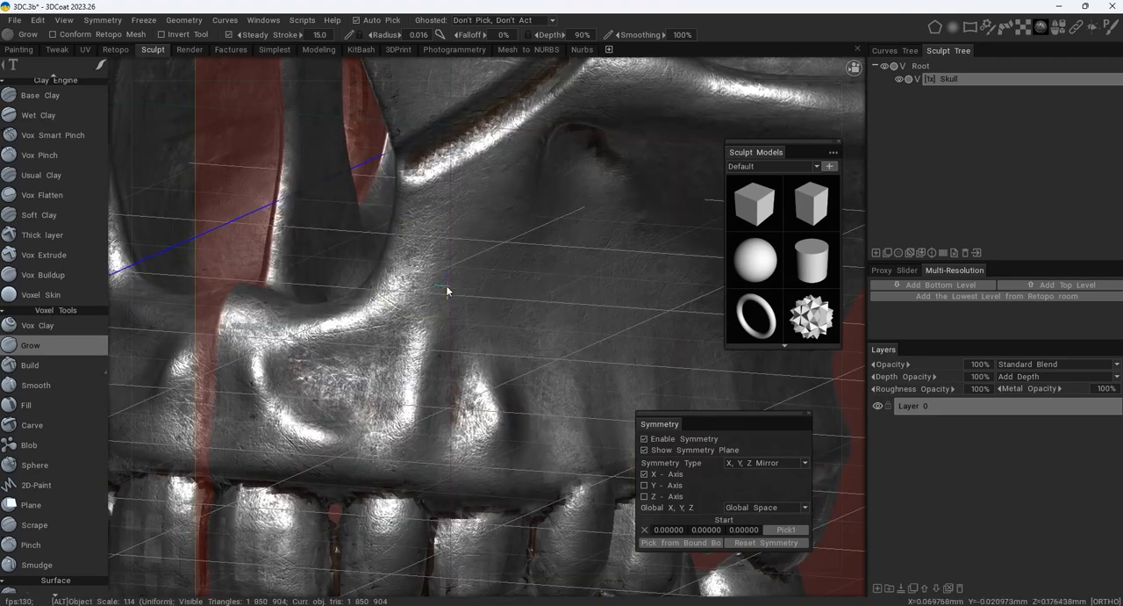
- Grow vertical root ridges along the upper jaw, working from the front teeth toward the cheek
{"action": "right_click_drag", "start_coordinate": [491, 261], "coordinate": [493, 290], "text": "alt"}
{"action": "left_click_drag", "start_coordinate": [493, 290], "coordinate": [437, 309], "text": "alt"}
{"action": "right_click_drag", "start_coordinate": [437, 309], "coordinate": [442, 330], "text": "alt"}
{"action": "mouse_move", "coordinate": [442, 330]}
{"action": "left_mouse_down"}
{"action": "mouse_move", "coordinate": [419, 331]}
{"action": "mouse_move", "coordinate": [540, 332]}
{"action": "mouse_move", "coordinate": [587, 266]}
{"action": "mouse_move", "coordinate": [590, 207]}
{"action": "left_mouse_up"}
{"action": "mouse_move", "coordinate": [506, 294]}
{"action": "left_mouse_down"}
{"action": "mouse_move", "coordinate": [491, 167]}
{"action": "mouse_move", "coordinate": [460, 299]}
{"action": "left_mouse_up"}
{"action": "right_click_drag", "start_coordinate": [469, 294], "coordinate": [518, 263], "text": "alt"}
{"action": "left_click_drag", "start_coordinate": [518, 263], "coordinate": [544, 255], "text": "alt"}
{"action": "right_click_drag", "start_coordinate": [545, 255], "coordinate": [560, 236], "text": "alt"}
- Extend the root ridges and hollows back to the upper molars, using a 0.010 radius
{"action": "mouse_move", "coordinate": [384, 257]}
{"action": "left_mouse_down"}
{"action": "mouse_move", "coordinate": [510, 274]}
{"action": "mouse_move", "coordinate": [555, 186]}
{"action": "mouse_move", "coordinate": [553, 156]}
{"action": "left_mouse_up"}
{"action": "left_click_drag", "start_coordinate": [470, 231], "coordinate": [450, 123]}
{"action": "middle_click_drag", "start_coordinate": [519, 186], "coordinate": [334, 178], "text": "alt"}
{"action": "mouse_move", "coordinate": [416, 282]}
{"action": "left_mouse_down"}
{"action": "mouse_move", "coordinate": [452, 272]}
{"action": "mouse_move", "coordinate": [524, 213]}
{"action": "mouse_move", "coordinate": [565, 152]}
{"action": "left_mouse_up"}
{"action": "left_click_drag", "start_coordinate": [445, 265], "coordinate": [435, 167]}
{"action": "right_click_drag", "start_coordinate": [435, 166], "coordinate": [386, 210], "text": "alt"}
{"action": "left_click_drag", "start_coordinate": [386, 210], "coordinate": [491, 220], "text": "alt"}
{"action": "right_click_drag", "start_coordinate": [351, 289], "coordinate": [401, 258], "text": "alt"}
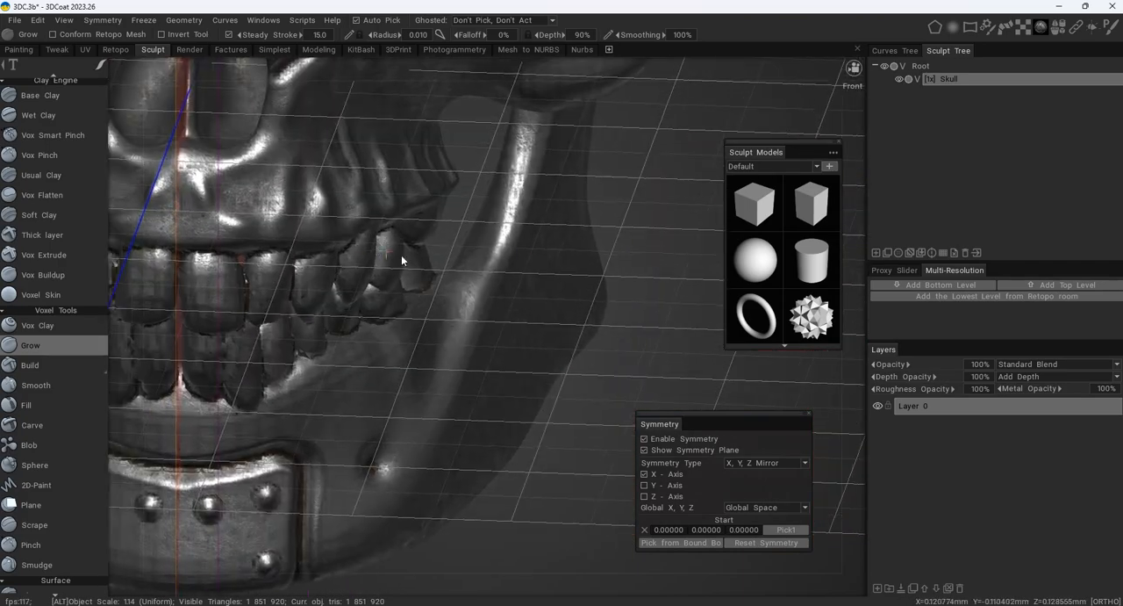
- Strengthen the ridges and hollows around the nasal base and upper front teeth with a 0.016 radius
{"action": "middle_click_drag", "start_coordinate": [263, 254], "coordinate": [401, 272], "text": "alt"}
{"action": "right_click_drag", "start_coordinate": [401, 272], "coordinate": [430, 250], "text": "alt"}
{"action": "left_click_drag", "start_coordinate": [411, 282], "coordinate": [354, 252]}
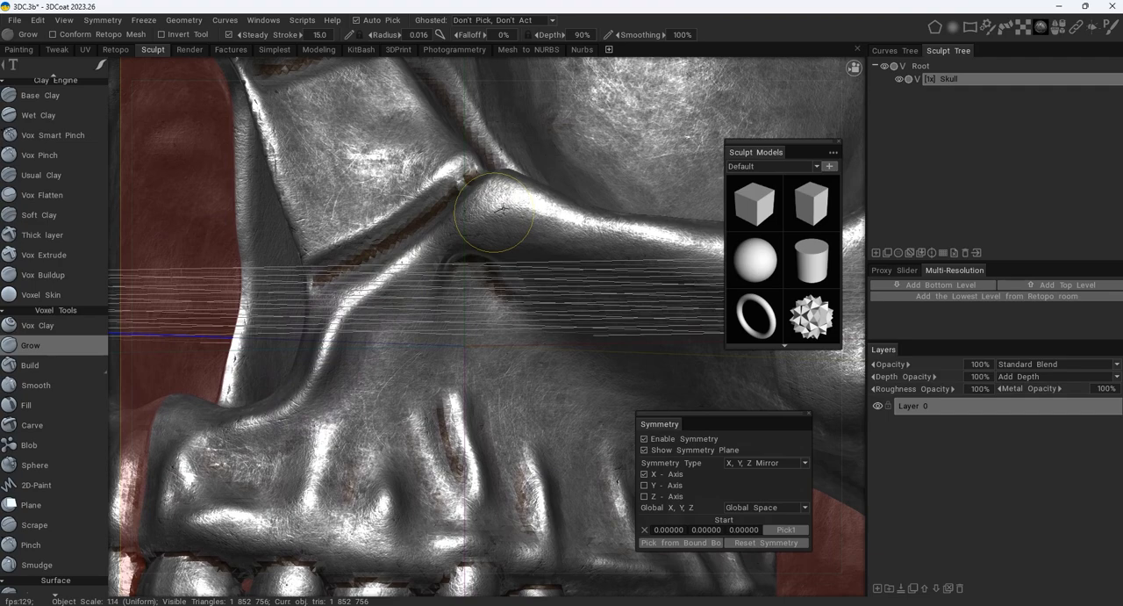
{"action": "right_click_drag", "start_coordinate": [567, 251], "coordinate": [509, 421], "text": "alt"}
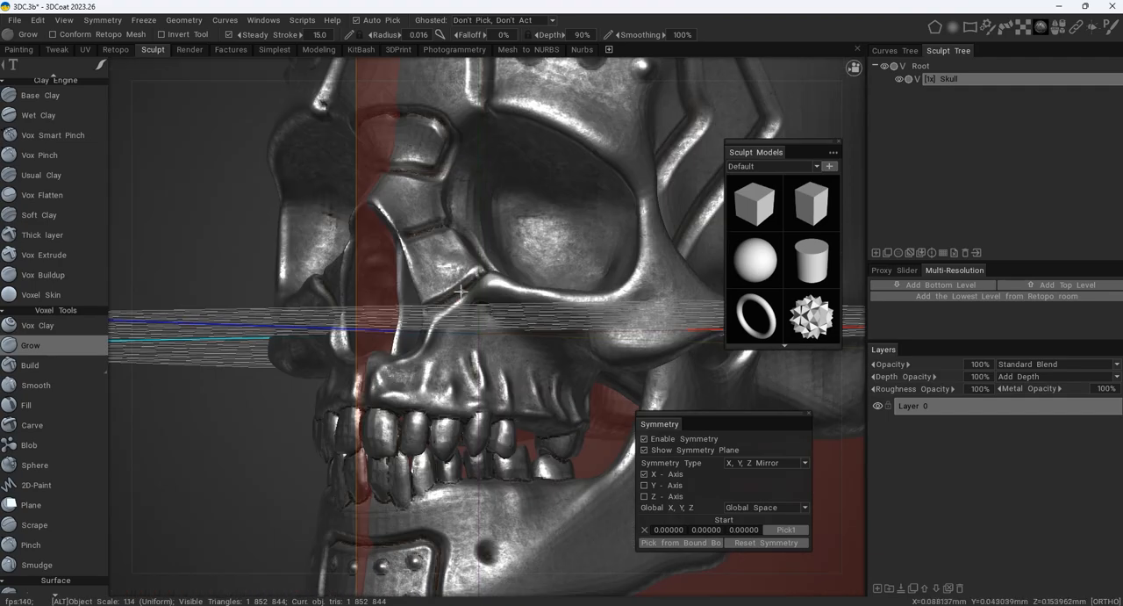
- Grow a raised ridge along the lower jaw's gumline beneath the lower teeth
{"action": "middle_click_drag", "start_coordinate": [509, 421], "coordinate": [562, 260], "text": "alt"}
{"action": "right_click_drag", "start_coordinate": [562, 260], "coordinate": [516, 273], "text": "alt"}
{"action": "left_click_drag", "start_coordinate": [360, 299], "coordinate": [551, 260]}
{"action": "mouse_move", "coordinate": [643, 246]}
{"action": "left_mouse_down", "text": "alt"}
{"action": "mouse_move", "coordinate": [575, 261]}
{"action": "mouse_move", "coordinate": [527, 314]}
{"action": "mouse_move", "coordinate": [457, 329]}
{"action": "left_mouse_up", "text": "alt"}
{"action": "middle_click_drag", "start_coordinate": [472, 376], "coordinate": [489, 304], "text": "alt"}
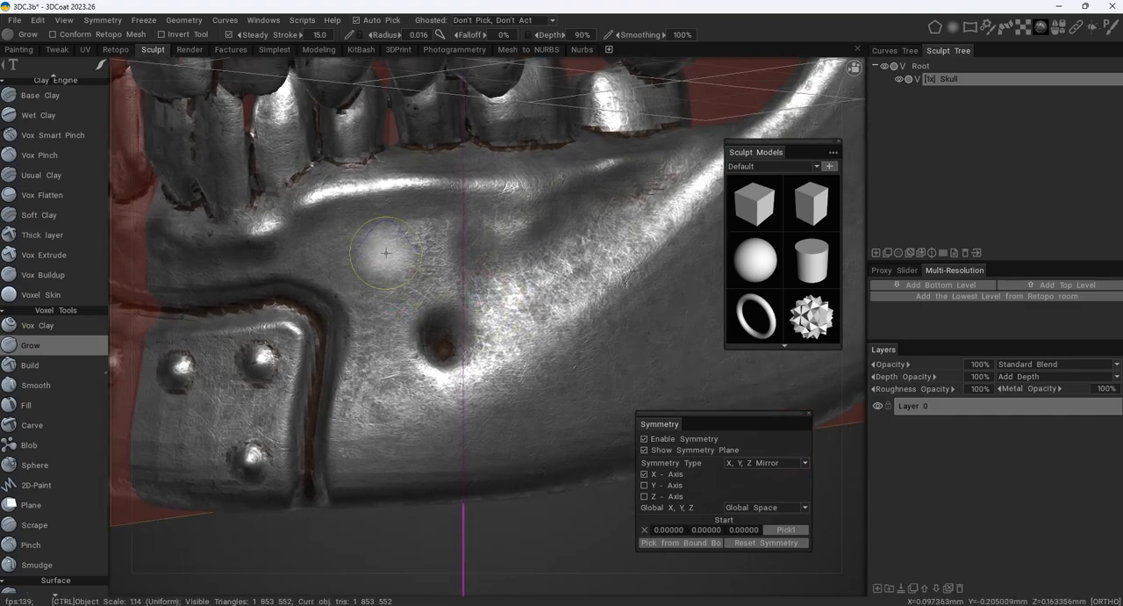
- Deepen the hollow between the lower gumline ridge and the small chin hole, and extend it rearward with 0.022 radius
{"action": "right_click_drag", "start_coordinate": [392, 293], "coordinate": [411, 293]}
{"action": "mouse_move", "coordinate": [391, 294]}
{"action": "left_mouse_down", "text": "ctrl"}
{"action": "mouse_move", "coordinate": [386, 275]}
{"action": "mouse_move", "coordinate": [386, 324]}
{"action": "left_mouse_up", "text": "ctrl"}
{"action": "mouse_move", "coordinate": [360, 261]}
{"action": "left_mouse_down", "text": "alt"}
{"action": "mouse_move", "coordinate": [426, 254]}
{"action": "mouse_move", "coordinate": [383, 383]}
{"action": "mouse_move", "coordinate": [393, 397]}
{"action": "left_mouse_up", "text": "alt"}
{"action": "left_click_drag", "start_coordinate": [605, 341], "coordinate": [543, 344], "text": "alt"}
{"action": "middle_click_drag", "start_coordinate": [530, 302], "coordinate": [427, 349], "text": "alt"}
{"action": "left_click_drag", "start_coordinate": [427, 354], "coordinate": [373, 358], "text": "alt"}
{"action": "right_click_drag", "start_coordinate": [373, 358], "coordinate": [355, 374], "text": "alt"}
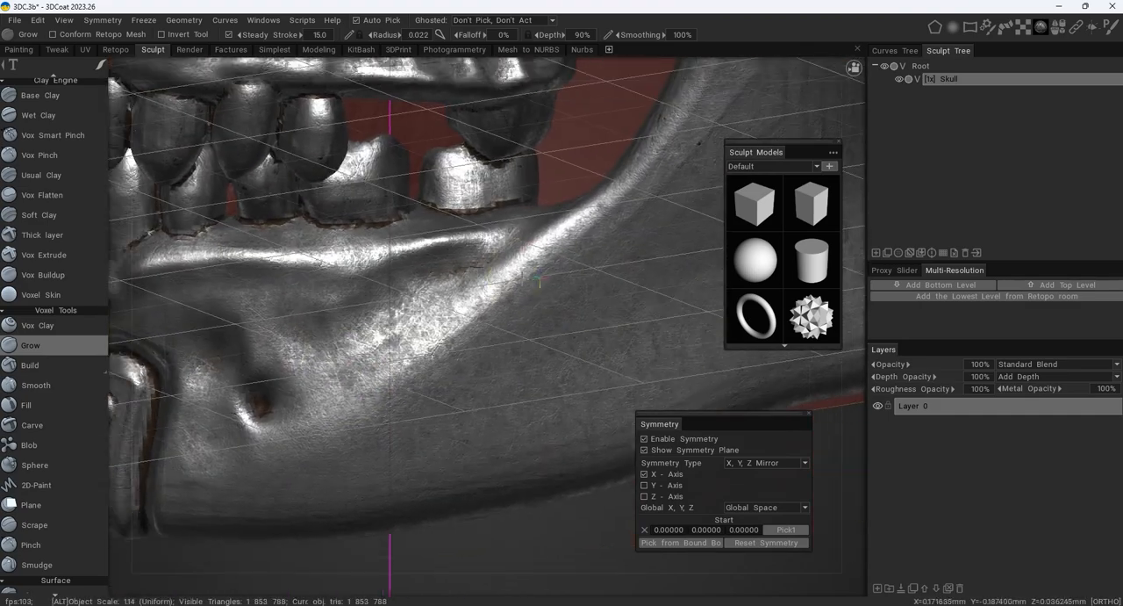
- Grow branching ridges across the rear of the lower jaw and up its vertical branch, using a 0.016 radius
{"action": "mouse_move", "coordinate": [304, 405]}
{"action": "left_mouse_down", "text": "alt"}
{"action": "mouse_move", "coordinate": [409, 334]}
{"action": "mouse_move", "coordinate": [520, 315]}
{"action": "left_mouse_up", "text": "alt"}
{"action": "mouse_move", "coordinate": [590, 205]}
{"action": "left_mouse_down"}
{"action": "mouse_move", "coordinate": [297, 470]}
{"action": "mouse_move", "coordinate": [234, 510]}
{"action": "left_mouse_up"}
{"action": "left_click_drag", "start_coordinate": [234, 511], "coordinate": [545, 307], "text": "alt"}
{"action": "right_click_drag", "start_coordinate": [544, 307], "coordinate": [605, 267], "text": "alt"}
{"action": "middle_click_drag", "start_coordinate": [605, 268], "coordinate": [483, 291], "text": "alt"}
{"action": "right_click_drag", "start_coordinate": [483, 291], "coordinate": [520, 289], "text": "alt"}
{"action": "left_click_drag", "start_coordinate": [520, 290], "coordinate": [552, 283], "text": "alt"}
{"action": "mouse_move", "coordinate": [422, 138]}
{"action": "left_mouse_down"}
{"action": "mouse_move", "coordinate": [560, 161]}
{"action": "mouse_move", "coordinate": [537, 168]}
{"action": "mouse_move", "coordinate": [490, 371]}
{"action": "left_mouse_up"}
{"action": "left_click_drag", "start_coordinate": [507, 229], "coordinate": [526, 281]}
{"action": "mouse_move", "coordinate": [527, 281]}
{"action": "left_mouse_down", "text": "alt"}
{"action": "mouse_move", "coordinate": [515, 264]}
{"action": "mouse_move", "coordinate": [509, 275]}
{"action": "left_mouse_up", "text": "alt"}
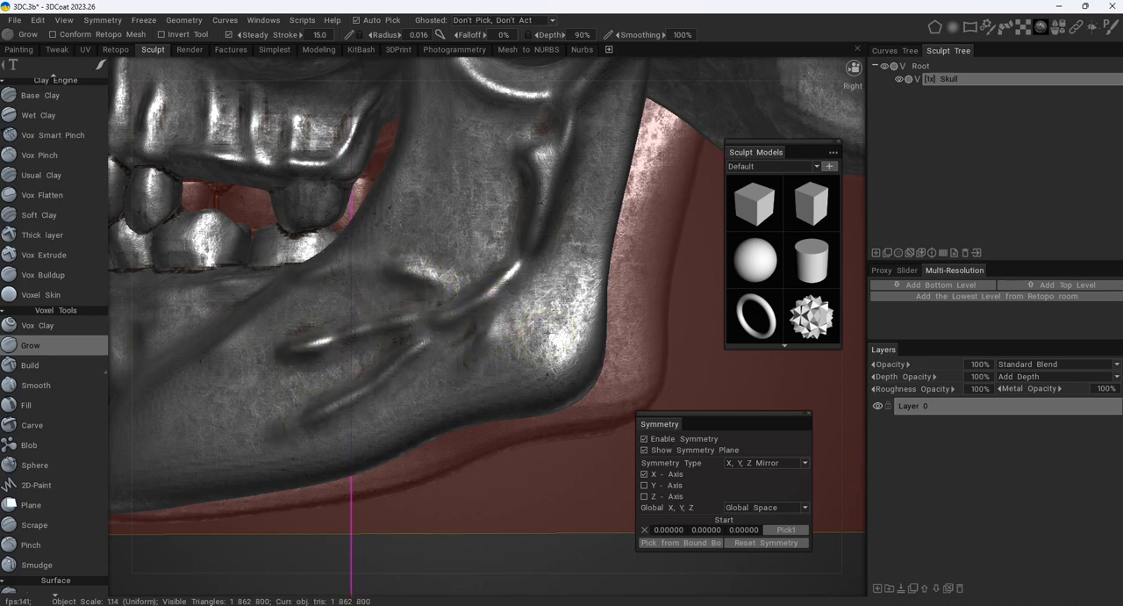
{"action": "left_click_drag", "start_coordinate": [546, 332], "coordinate": [473, 358], "text": "alt"}
{"action": "right_click_drag", "start_coordinate": [474, 358], "coordinate": [524, 246], "text": "alt"}
- Build up a ridge along the inner and upper edges of the riveted brow plate's groove, with 0.018 radius and 52% depth
{"action": "middle_click_drag", "start_coordinate": [524, 246], "coordinate": [490, 265], "text": "alt"}
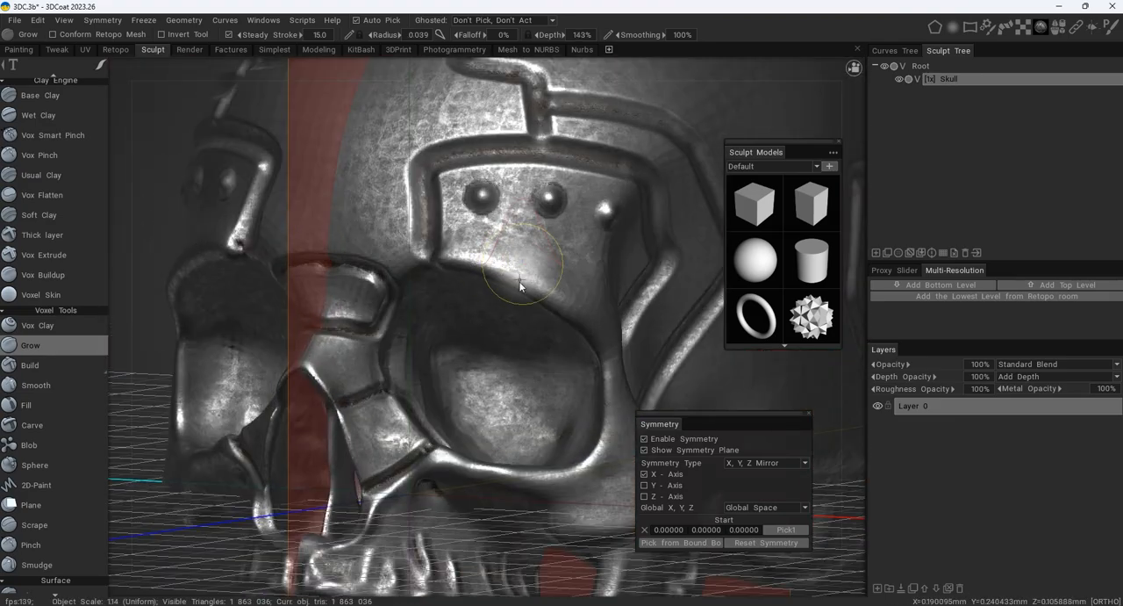
{"action": "mouse_move", "coordinate": [520, 281]}
{"action": "right_mouse_down"}
{"action": "mouse_move", "coordinate": [514, 322]}
{"action": "mouse_move", "coordinate": [368, 192]}
{"action": "right_mouse_up"}
{"action": "middle_click_drag", "start_coordinate": [368, 191], "coordinate": [506, 288], "text": "alt"}
{"action": "left_click_drag", "start_coordinate": [485, 276], "coordinate": [488, 337], "text": "alt"}
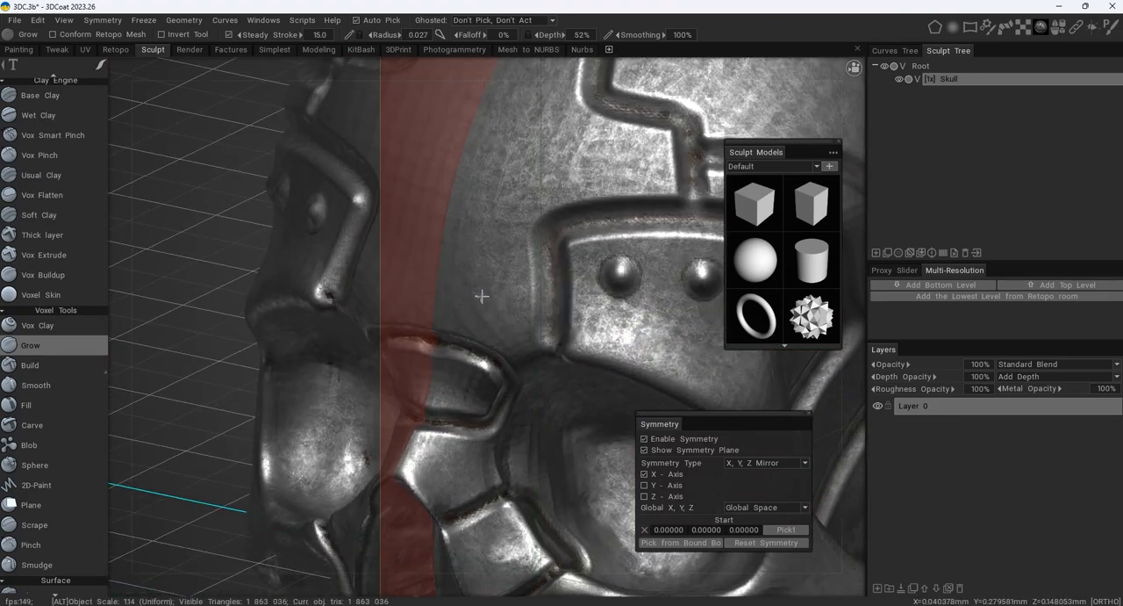
{"action": "right_click_drag", "start_coordinate": [488, 337], "coordinate": [511, 317], "text": "alt"}
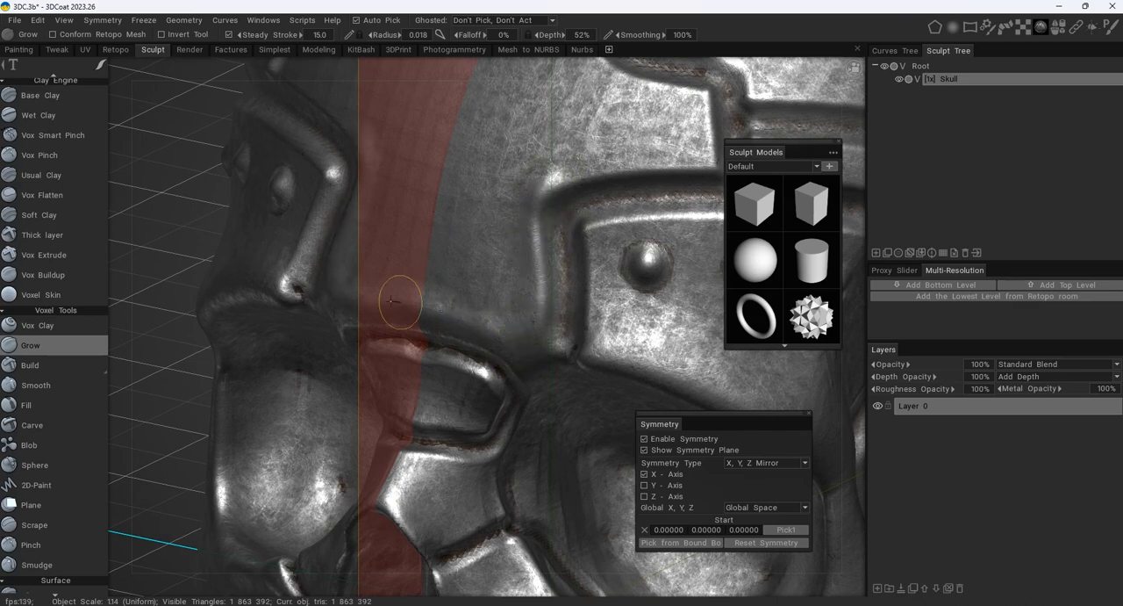
{"action": "middle_click_drag", "start_coordinate": [575, 156], "coordinate": [445, 285], "text": "alt"}
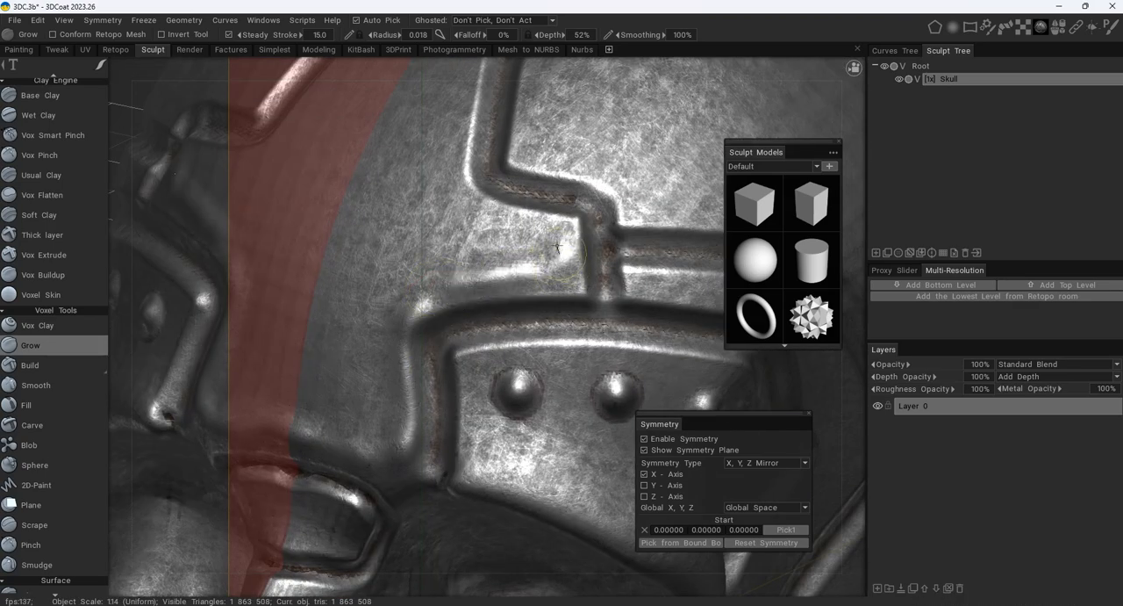
{"action": "left_click_drag", "start_coordinate": [489, 273], "coordinate": [472, 318], "text": "alt"}
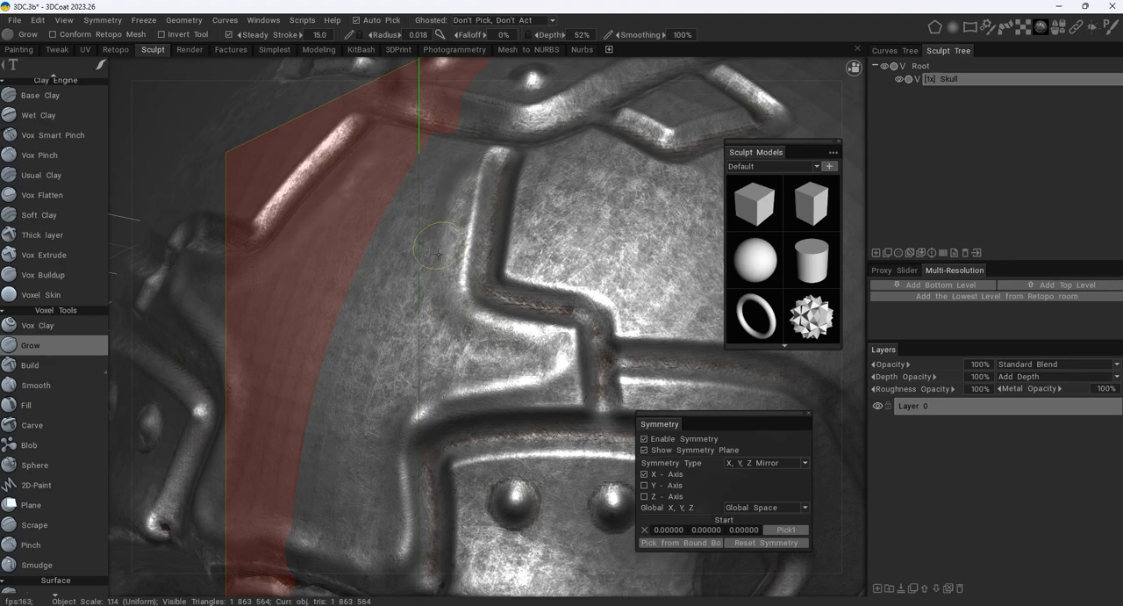
- Raise the inner edge of the stepped forehead seam up toward the crown plate
{"action": "left_click_drag", "start_coordinate": [524, 355], "coordinate": [451, 332], "text": "alt"}
{"action": "left_click_drag", "start_coordinate": [409, 221], "coordinate": [434, 226]}
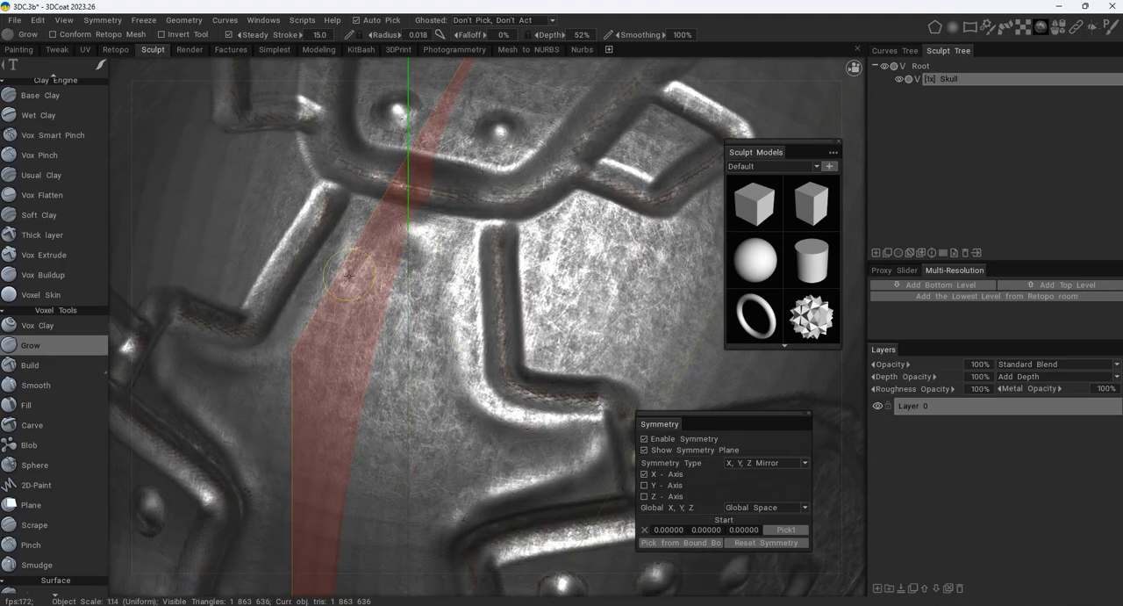
{"action": "left_click_drag", "start_coordinate": [449, 359], "coordinate": [318, 329], "text": "alt"}
{"action": "middle_click_drag", "start_coordinate": [318, 330], "coordinate": [189, 88], "text": "alt"}
- Raise the upper edge of the angular groove where it leaves the forehead seam
{"action": "scroll", "coordinate": [215, 174], "scroll_direction": "up", "scroll_amount": 3}
{"action": "mouse_move", "coordinate": [323, 174]}
{"action": "left_mouse_down"}
{"action": "mouse_move", "coordinate": [494, 219]}
{"action": "mouse_move", "coordinate": [448, 262]}
{"action": "left_mouse_up"}
{"action": "left_click_drag", "start_coordinate": [378, 181], "coordinate": [560, 219]}
{"action": "middle_click_drag", "start_coordinate": [403, 82], "coordinate": [390, 242], "text": "alt"}
{"action": "left_click_drag", "start_coordinate": [430, 272], "coordinate": [624, 370]}
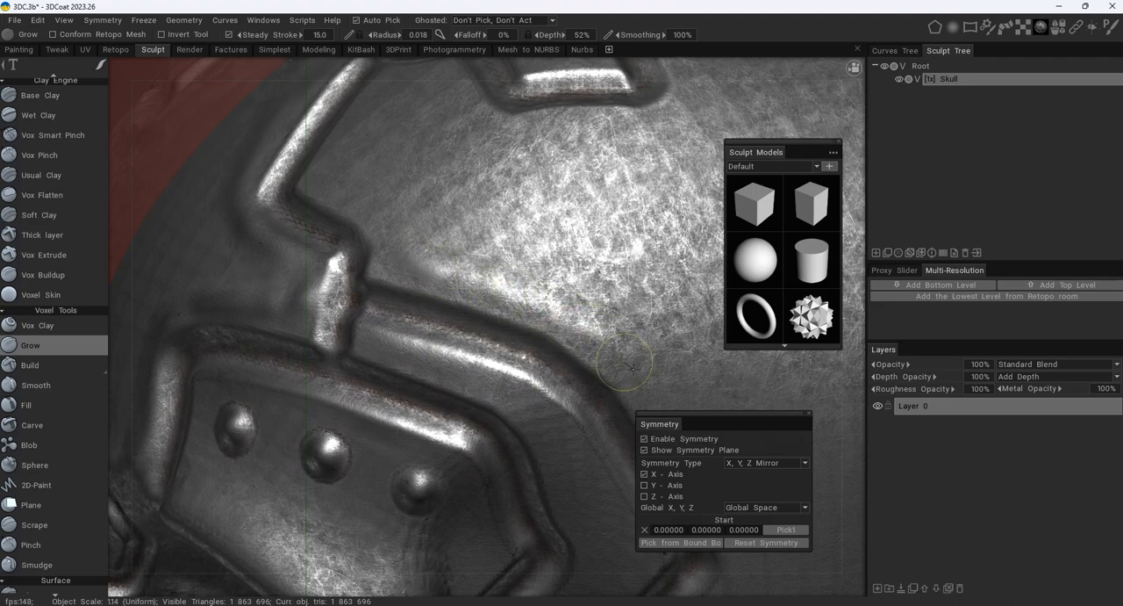
- Raise the angular groove's outer edge around its rear corner down to the eye socket, increasing the depth to 105%
{"action": "middle_click_drag", "start_coordinate": [628, 381], "coordinate": [436, 232], "text": "alt"}
{"action": "left_click_drag", "start_coordinate": [435, 231], "coordinate": [452, 248]}
{"action": "middle_click_drag", "start_coordinate": [540, 392], "coordinate": [519, 228], "text": "alt"}
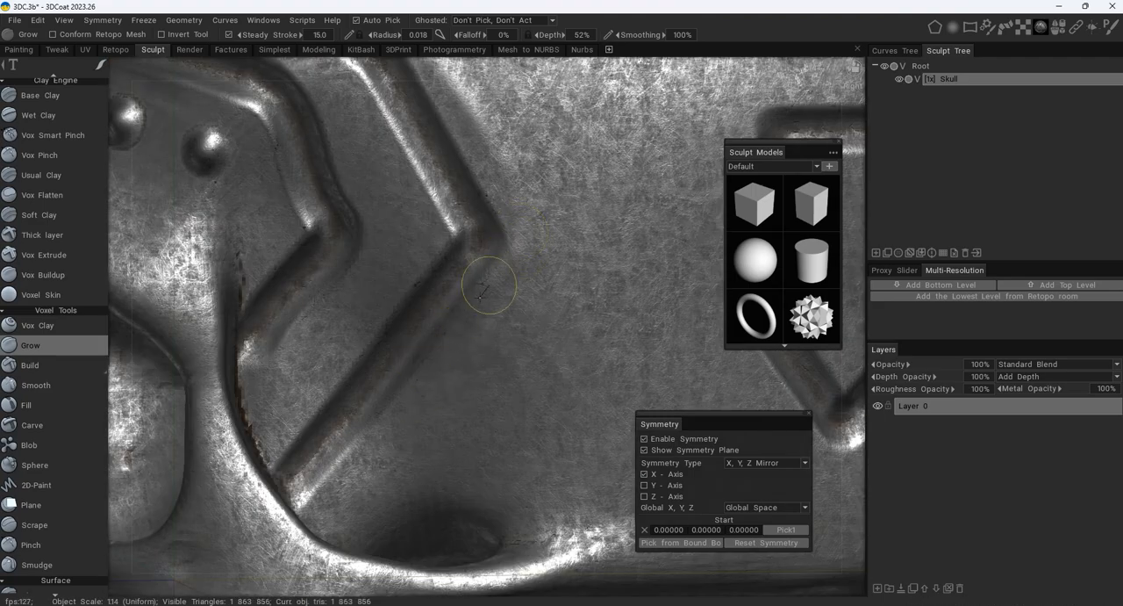
{"action": "left_click_drag", "start_coordinate": [489, 286], "coordinate": [409, 395]}
{"action": "left_click_drag", "start_coordinate": [344, 461], "coordinate": [316, 497]}
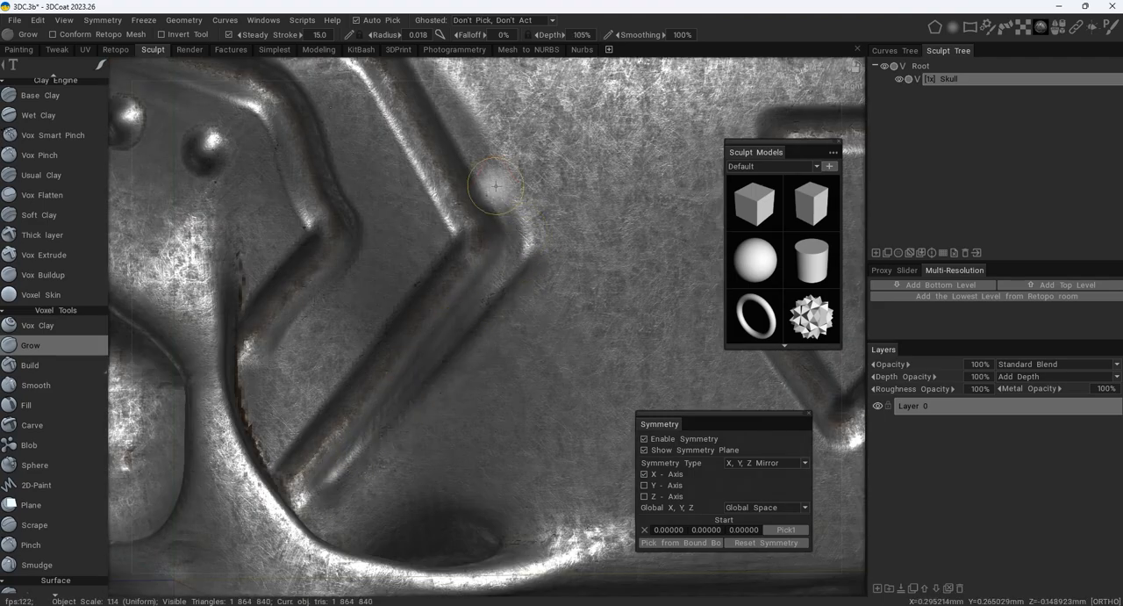
{"action": "mouse_move", "coordinate": [455, 107]}
{"action": "middle_mouse_down", "text": "alt"}
{"action": "mouse_move", "coordinate": [490, 227]}
{"action": "mouse_move", "coordinate": [556, 359]}
{"action": "middle_mouse_up", "text": "alt"}
{"action": "right_click_drag", "start_coordinate": [482, 261], "coordinate": [419, 202], "text": "alt"}
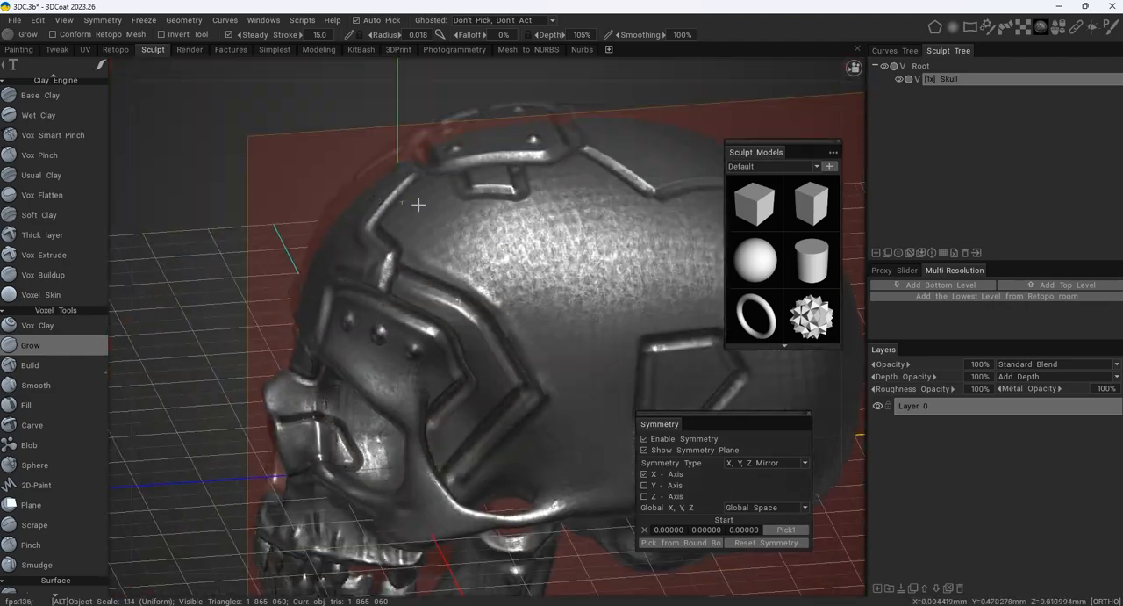
- Touch up the organic ridges on the outer rear part of the lower jaw with the Grow tool
{"action": "mouse_move", "coordinate": [418, 202]}
{"action": "left_mouse_down", "text": "alt"}
{"action": "mouse_move", "coordinate": [607, 244]}
{"action": "mouse_move", "coordinate": [359, 181]}
{"action": "left_mouse_up", "text": "alt"}
{"action": "middle_click_drag", "start_coordinate": [359, 181], "coordinate": [456, 93], "text": "alt"}
{"action": "right_click_drag", "start_coordinate": [456, 93], "coordinate": [456, 188], "text": "alt"}
{"action": "mouse_move", "coordinate": [384, 195]}
{"action": "left_mouse_down"}
{"action": "mouse_move", "coordinate": [321, 251]}
{"action": "mouse_move", "coordinate": [295, 321]}
{"action": "mouse_move", "coordinate": [335, 261]}
{"action": "left_mouse_up"}
{"action": "left_click_drag", "start_coordinate": [432, 151], "coordinate": [384, 124]}
{"action": "middle_click_drag", "start_coordinate": [404, 111], "coordinate": [442, 265], "text": "alt"}
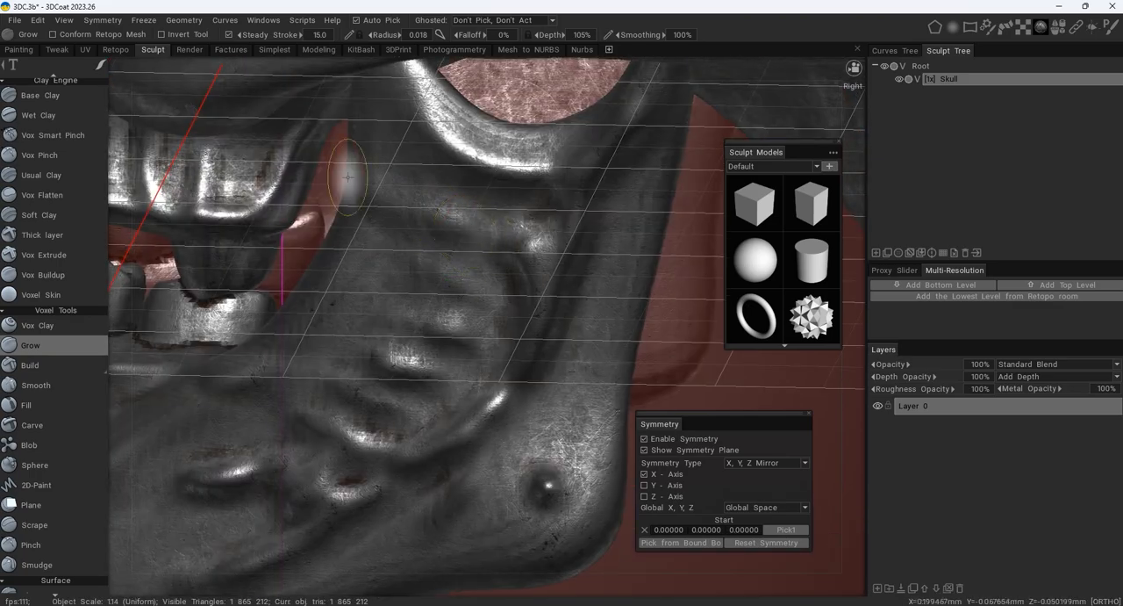
{"action": "left_click_drag", "start_coordinate": [568, 186], "coordinate": [522, 171], "text": "alt"}
{"action": "right_click_drag", "start_coordinate": [456, 393], "coordinate": [443, 329], "text": "alt"}
{"action": "left_click_drag", "start_coordinate": [422, 351], "coordinate": [483, 369], "text": "alt"}
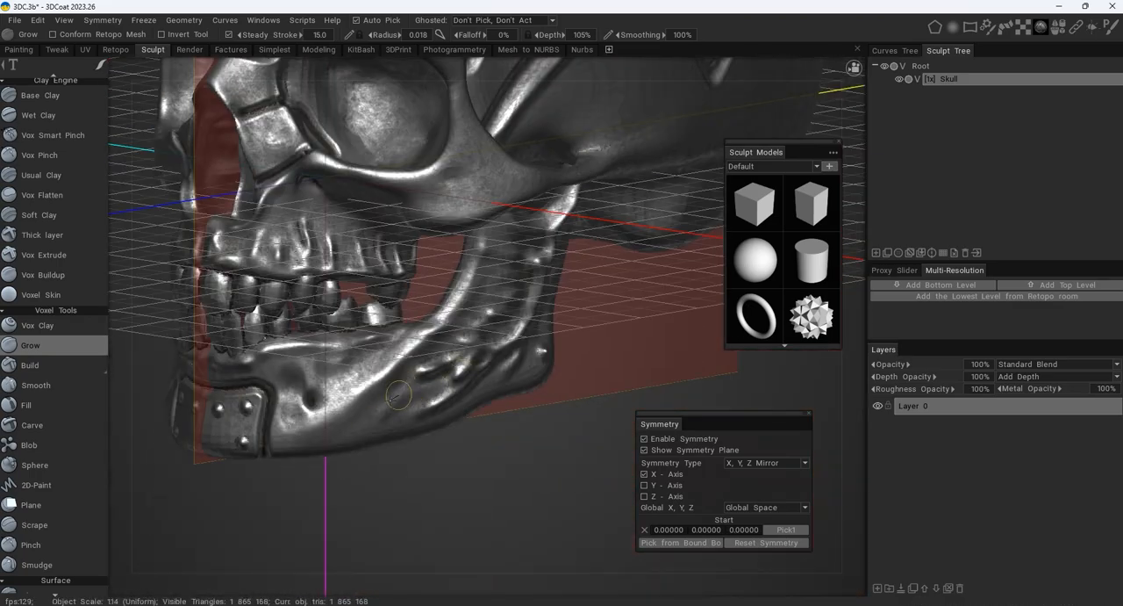
- Raise the edges of the pentagonal groove on the side of the cranium
{"action": "middle_click_drag", "start_coordinate": [527, 106], "coordinate": [519, 268], "text": "alt"}
{"action": "left_click_drag", "start_coordinate": [519, 267], "coordinate": [402, 256], "text": "alt"}
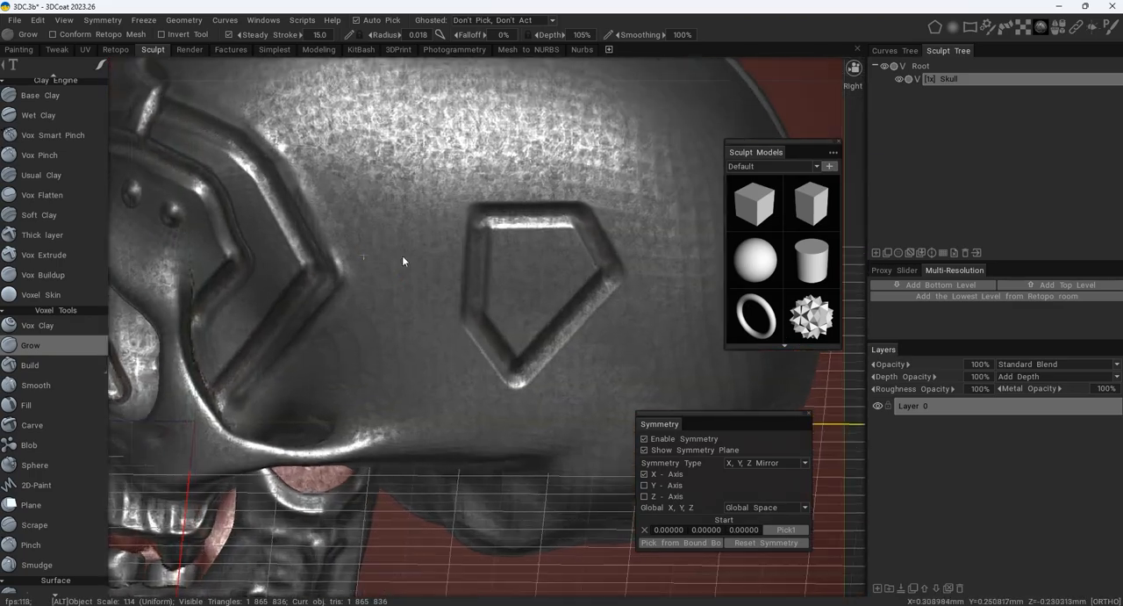
{"action": "right_click_drag", "start_coordinate": [402, 255], "coordinate": [504, 199], "text": "alt"}
{"action": "left_click_drag", "start_coordinate": [617, 185], "coordinate": [540, 349]}
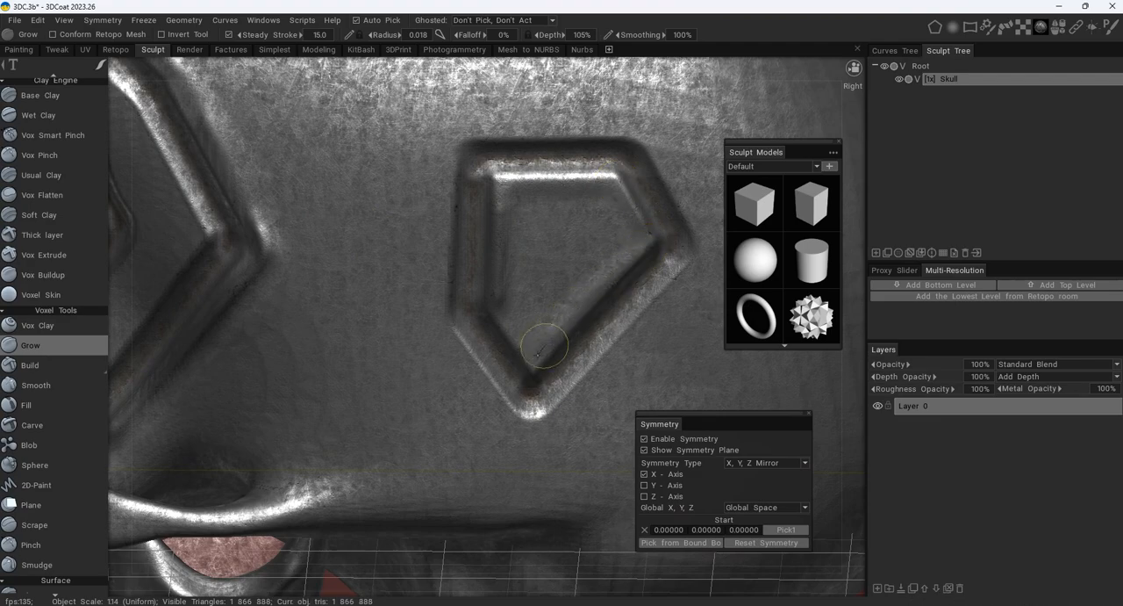
{"action": "right_click_drag", "start_coordinate": [537, 344], "coordinate": [439, 290], "text": "alt"}
{"action": "left_click_drag", "start_coordinate": [439, 290], "coordinate": [454, 237], "text": "alt"}
- Build up a ridge around the outer edge of the small trapezoidal groove below the crown plate
{"action": "right_click_drag", "start_coordinate": [454, 236], "coordinate": [492, 189], "text": "alt"}
{"action": "mouse_move", "coordinate": [492, 188]}
{"action": "left_mouse_down", "text": "alt"}
{"action": "mouse_move", "coordinate": [275, 243]}
{"action": "mouse_move", "coordinate": [329, 254]}
{"action": "mouse_move", "coordinate": [351, 342]}
{"action": "mouse_move", "coordinate": [474, 413]}
{"action": "mouse_move", "coordinate": [413, 368]}
{"action": "mouse_move", "coordinate": [352, 211]}
{"action": "mouse_move", "coordinate": [452, 146]}
{"action": "mouse_move", "coordinate": [490, 136]}
{"action": "left_mouse_up", "text": "alt"}
{"action": "mouse_move", "coordinate": [490, 136]}
{"action": "left_mouse_down", "text": "alt"}
{"action": "mouse_move", "coordinate": [466, 188]}
{"action": "mouse_move", "coordinate": [492, 351]}
{"action": "mouse_move", "coordinate": [423, 298]}
{"action": "left_mouse_up", "text": "alt"}
{"action": "right_click_drag", "start_coordinate": [423, 298], "coordinate": [419, 287], "text": "alt"}
{"action": "mouse_move", "coordinate": [367, 255]}
{"action": "left_mouse_down"}
{"action": "mouse_move", "coordinate": [486, 232]}
{"action": "mouse_move", "coordinate": [629, 362]}
{"action": "mouse_move", "coordinate": [683, 381]}
{"action": "mouse_move", "coordinate": [348, 349]}
{"action": "mouse_move", "coordinate": [413, 290]}
{"action": "left_mouse_up"}
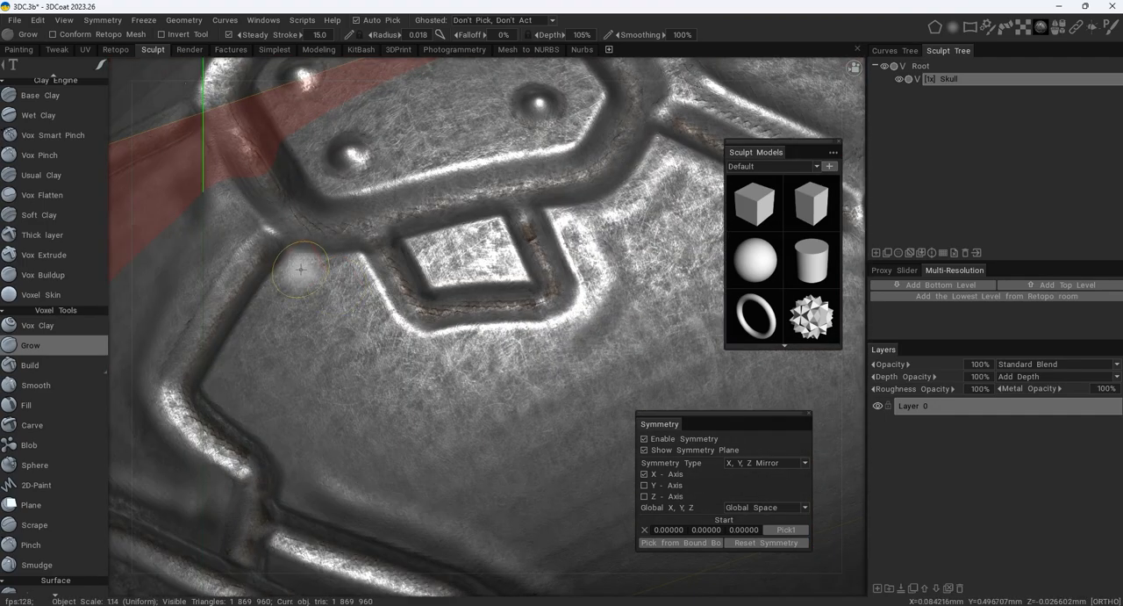
- Raise the outer edge of the stepped forehead seam between the trapezoidal groove and the brow
{"action": "mouse_move", "coordinate": [301, 253]}
{"action": "left_mouse_down"}
{"action": "mouse_move", "coordinate": [408, 338]}
{"action": "mouse_move", "coordinate": [516, 354]}
{"action": "left_mouse_up"}
{"action": "left_click_drag", "start_coordinate": [516, 354], "coordinate": [431, 266], "text": "alt"}
{"action": "left_click_drag", "start_coordinate": [370, 215], "coordinate": [309, 321]}
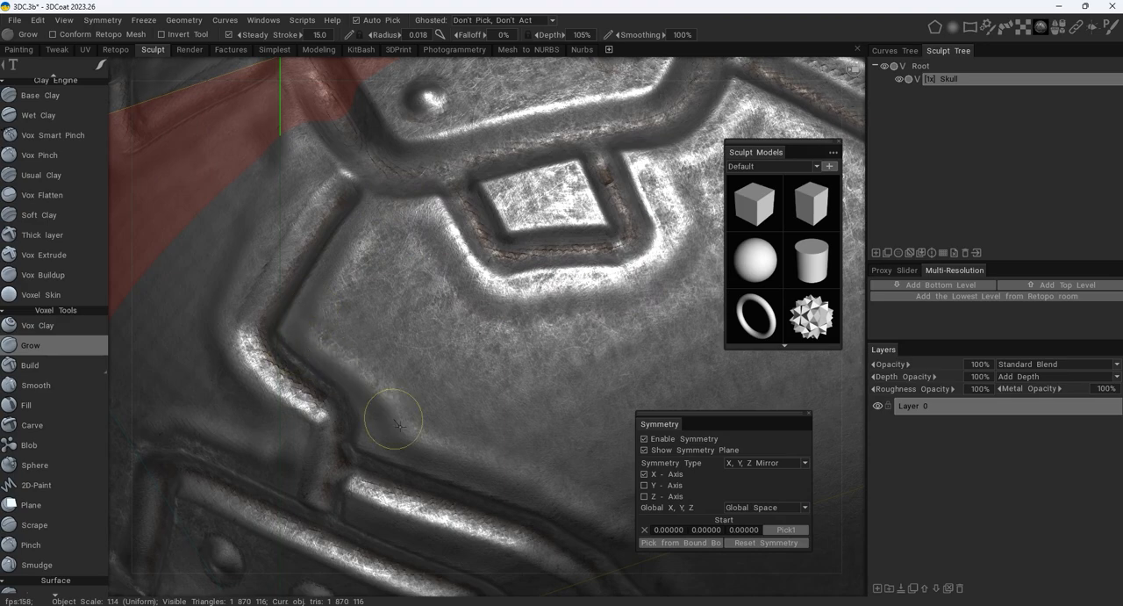
- Raise the outer edge of the seam running down the back of the cranium from the crown plate
{"action": "right_click_drag", "start_coordinate": [465, 210], "coordinate": [468, 264], "text": "alt"}
{"action": "left_click_drag", "start_coordinate": [468, 263], "coordinate": [445, 258], "text": "alt"}
{"action": "mouse_move", "coordinate": [446, 258]}
{"action": "right_mouse_down", "text": "alt"}
{"action": "mouse_move", "coordinate": [486, 169]}
{"action": "mouse_move", "coordinate": [489, 119]}
{"action": "right_mouse_up", "text": "alt"}
{"action": "middle_click_drag", "start_coordinate": [490, 119], "coordinate": [500, 264], "text": "alt"}
{"action": "mouse_move", "coordinate": [438, 226]}
{"action": "left_mouse_down"}
{"action": "mouse_move", "coordinate": [462, 303]}
{"action": "mouse_move", "coordinate": [428, 215]}
{"action": "mouse_move", "coordinate": [456, 345]}
{"action": "left_mouse_up"}
{"action": "left_click_drag", "start_coordinate": [461, 391], "coordinate": [473, 321], "text": "alt"}
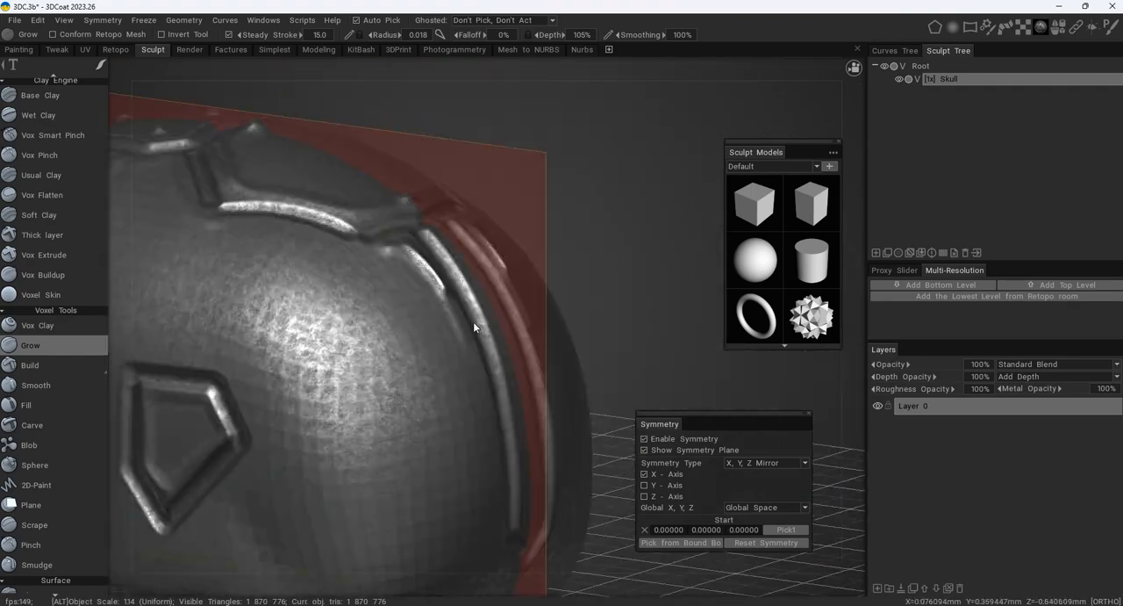
- Examine the plates, seams, teeth and jaw of the skull from the front, sides and back
{"action": "right_click_drag", "start_coordinate": [473, 321], "coordinate": [474, 351], "text": "alt"}
{"action": "left_click_drag", "start_coordinate": [474, 352], "coordinate": [496, 263], "text": "alt"}
{"action": "middle_click_drag", "start_coordinate": [496, 263], "coordinate": [535, 238], "text": "alt"}
{"action": "right_click_drag", "start_coordinate": [535, 239], "coordinate": [537, 215], "text": "alt"}
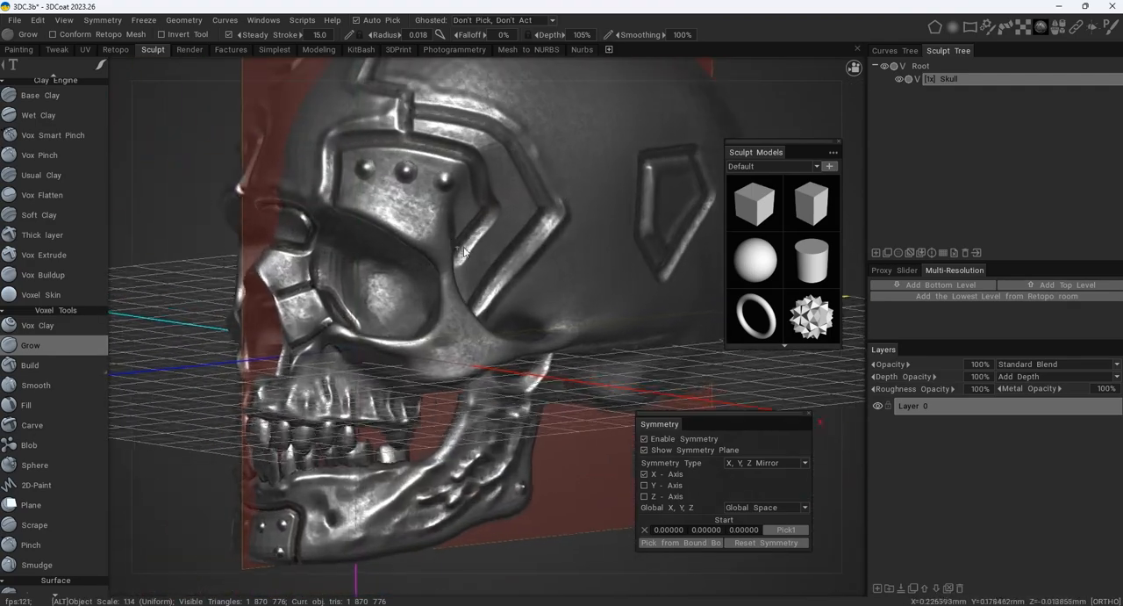
{"action": "left_click_drag", "start_coordinate": [537, 215], "coordinate": [566, 230], "text": "alt"}
{"action": "middle_click_drag", "start_coordinate": [566, 230], "coordinate": [574, 220], "text": "alt"}
{"action": "left_click_drag", "start_coordinate": [549, 242], "coordinate": [588, 253], "text": "alt"}
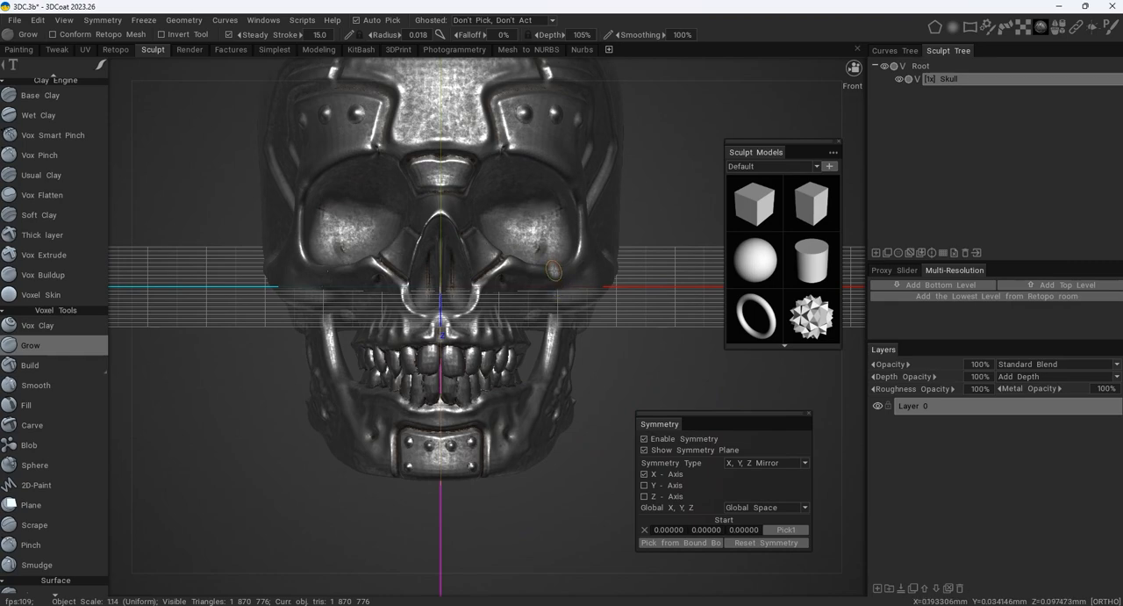
{"action": "left_click_drag", "start_coordinate": [554, 271], "coordinate": [435, 263], "text": "alt"}
{"action": "middle_click_drag", "start_coordinate": [434, 264], "coordinate": [317, 179], "text": "alt"}
{"action": "right_click_drag", "start_coordinate": [316, 179], "coordinate": [363, 270], "text": "alt"}
{"action": "middle_click_drag", "start_coordinate": [363, 270], "coordinate": [491, 310], "text": "alt"}
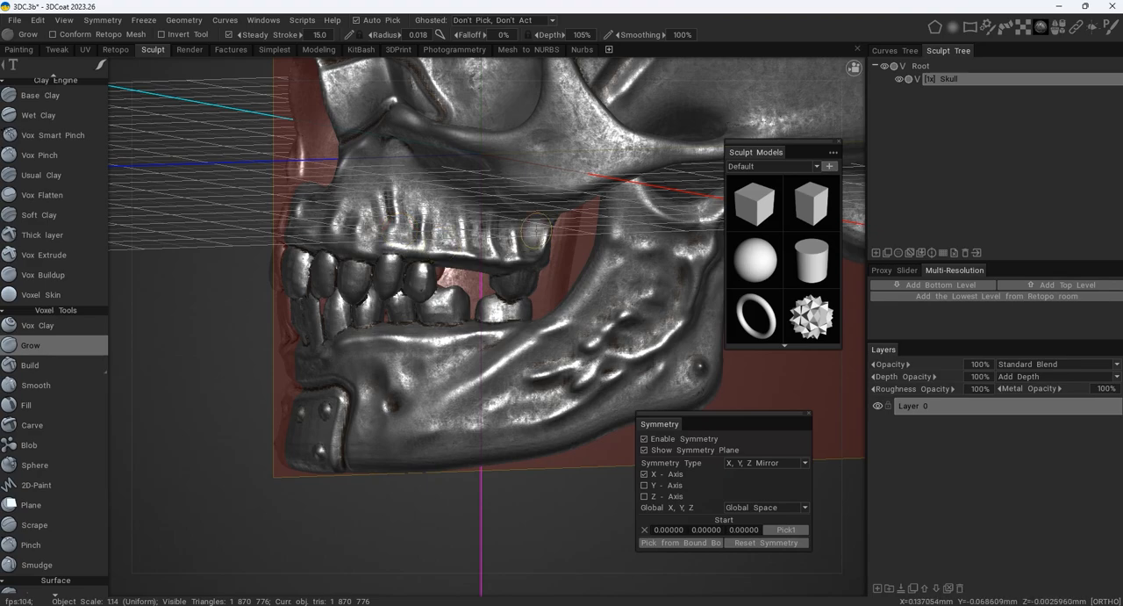
{"action": "left_click_drag", "start_coordinate": [413, 185], "coordinate": [381, 202], "text": "alt"}
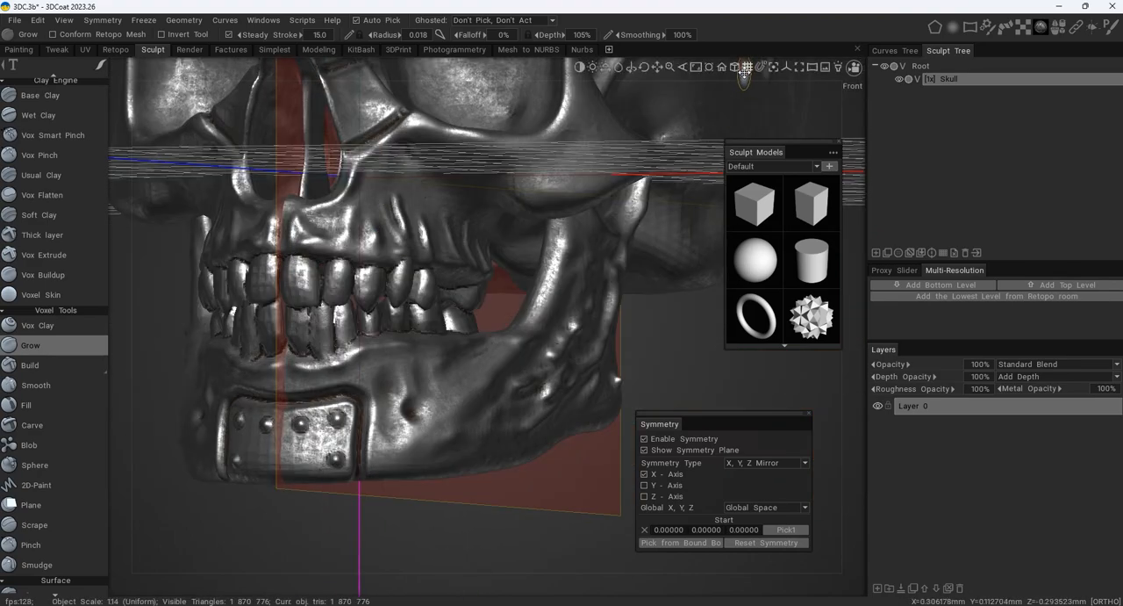
{"action": "left_click_drag", "start_coordinate": [395, 280], "coordinate": [448, 286], "text": "alt"}
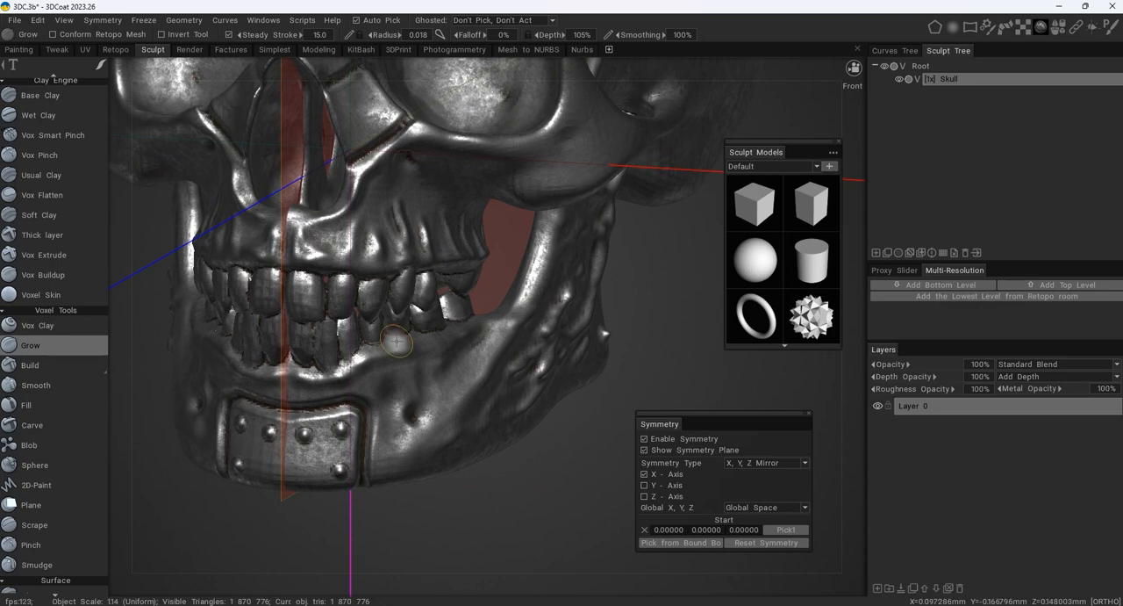
{"action": "left_click_drag", "start_coordinate": [395, 341], "coordinate": [470, 323], "text": "alt"}
{"action": "mouse_move", "coordinate": [523, 261]}
{"action": "left_mouse_down", "text": "alt"}
{"action": "mouse_move", "coordinate": [488, 255]}
{"action": "mouse_move", "coordinate": [508, 268]}
{"action": "mouse_move", "coordinate": [511, 291]}
{"action": "mouse_move", "coordinate": [459, 287]}
{"action": "mouse_move", "coordinate": [446, 285]}
{"action": "mouse_move", "coordinate": [439, 252]}
{"action": "mouse_move", "coordinate": [506, 261]}
{"action": "left_mouse_up", "text": "alt"}
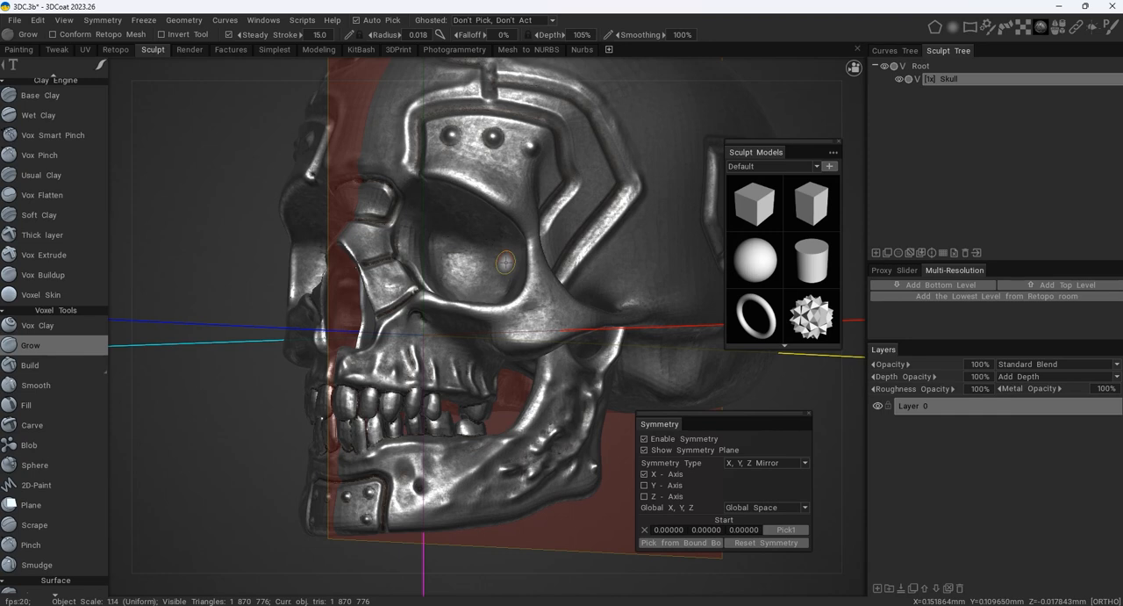
{"action": "left_click_drag", "start_coordinate": [505, 262], "coordinate": [631, 252], "text": "alt"}
{"action": "middle_click_drag", "start_coordinate": [631, 253], "coordinate": [507, 249], "text": "alt"}
{"action": "right_click_drag", "start_coordinate": [507, 249], "coordinate": [532, 220], "text": "alt"}
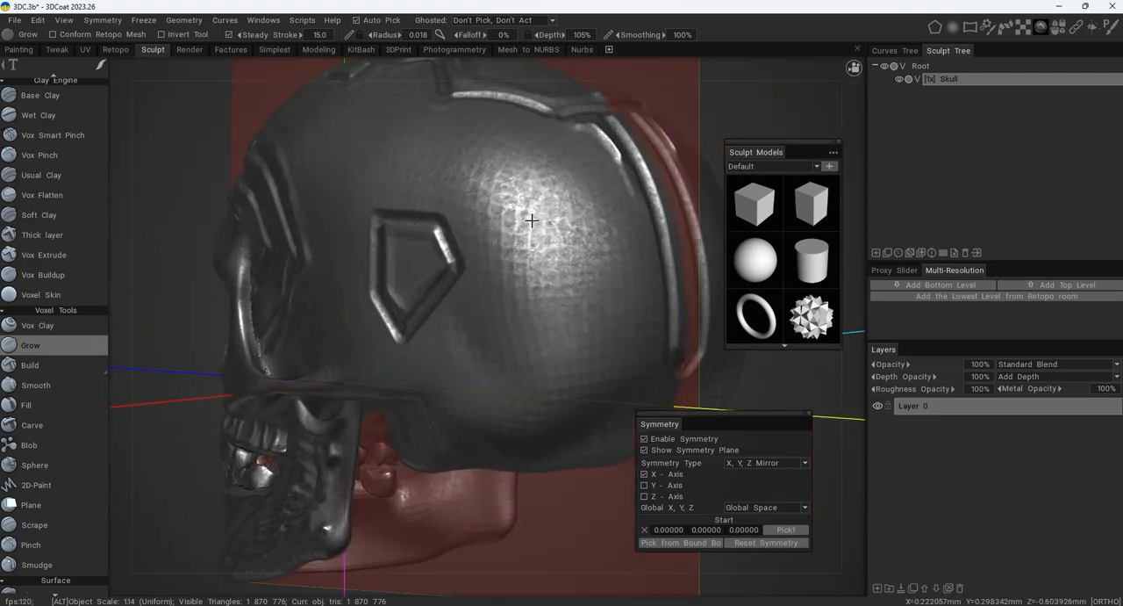
{"action": "left_click_drag", "start_coordinate": [531, 221], "coordinate": [367, 230], "text": "alt"}
{"action": "middle_click_drag", "start_coordinate": [368, 230], "coordinate": [526, 233], "text": "alt"}
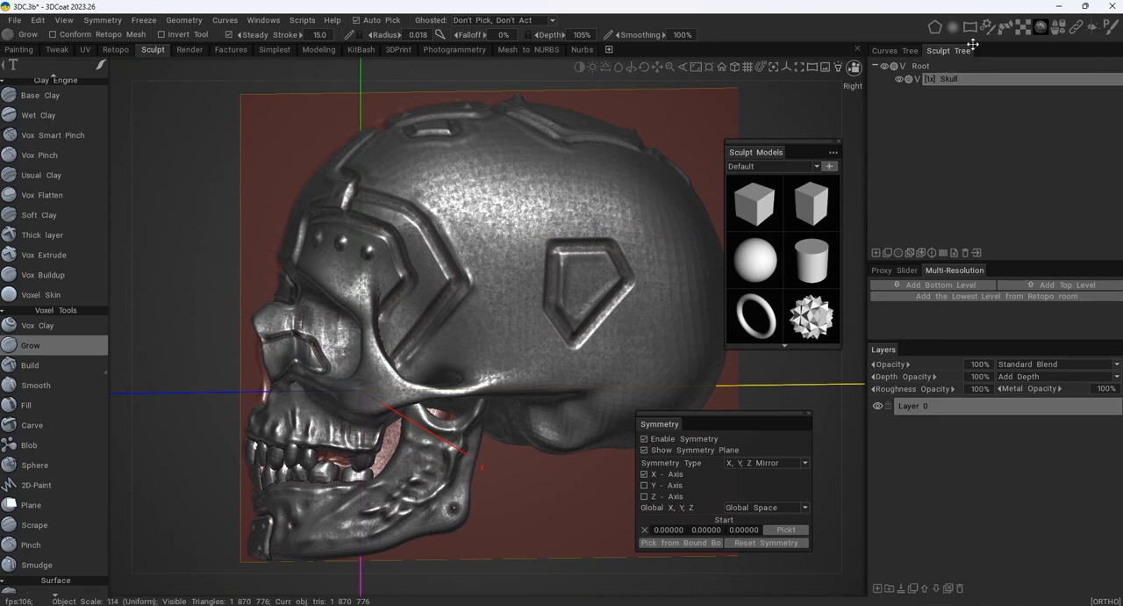
- Select the manyspots brush alpha for the Grow tool and enlarge the brush radius to 0.087
{"action": "mouse_move", "coordinate": [958, 30]}
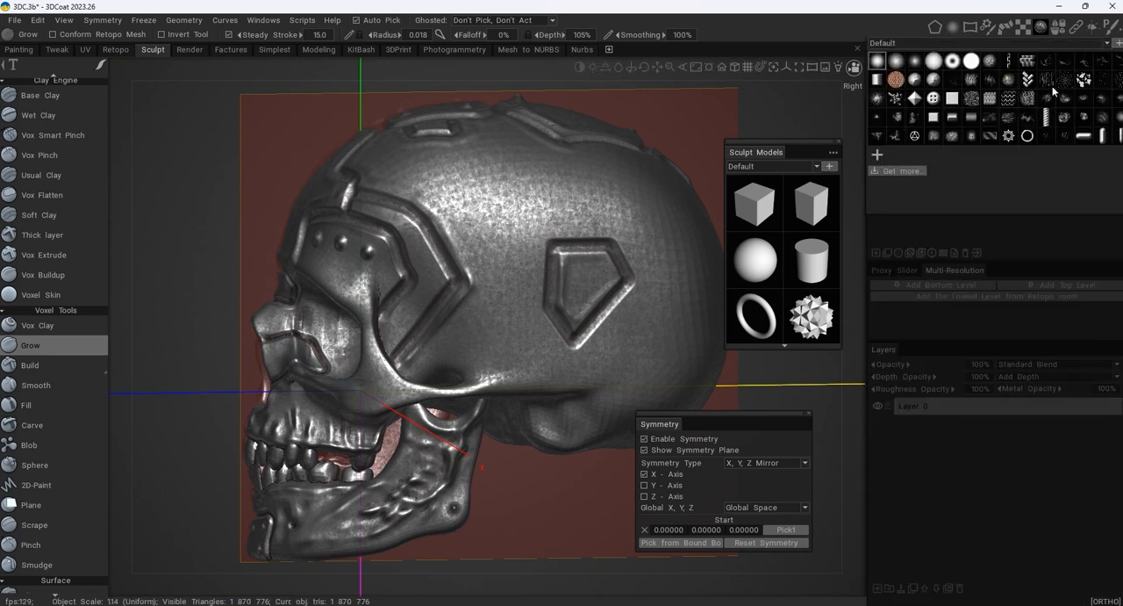
{"action": "mouse_move", "coordinate": [1069, 85]}
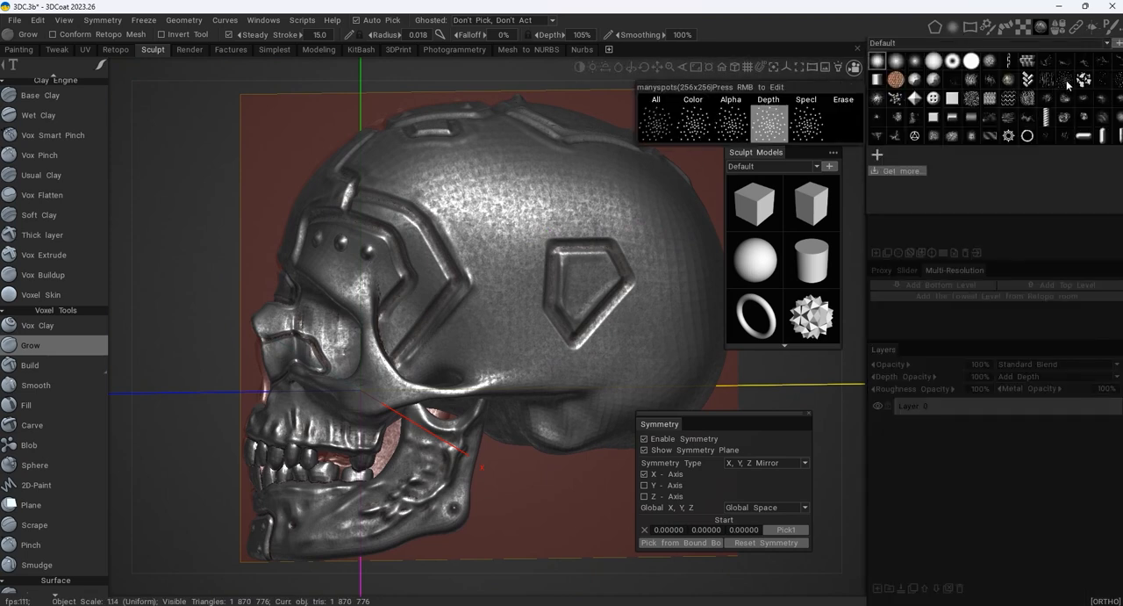
{"action": "right_click_drag", "start_coordinate": [471, 172], "coordinate": [503, 169]}
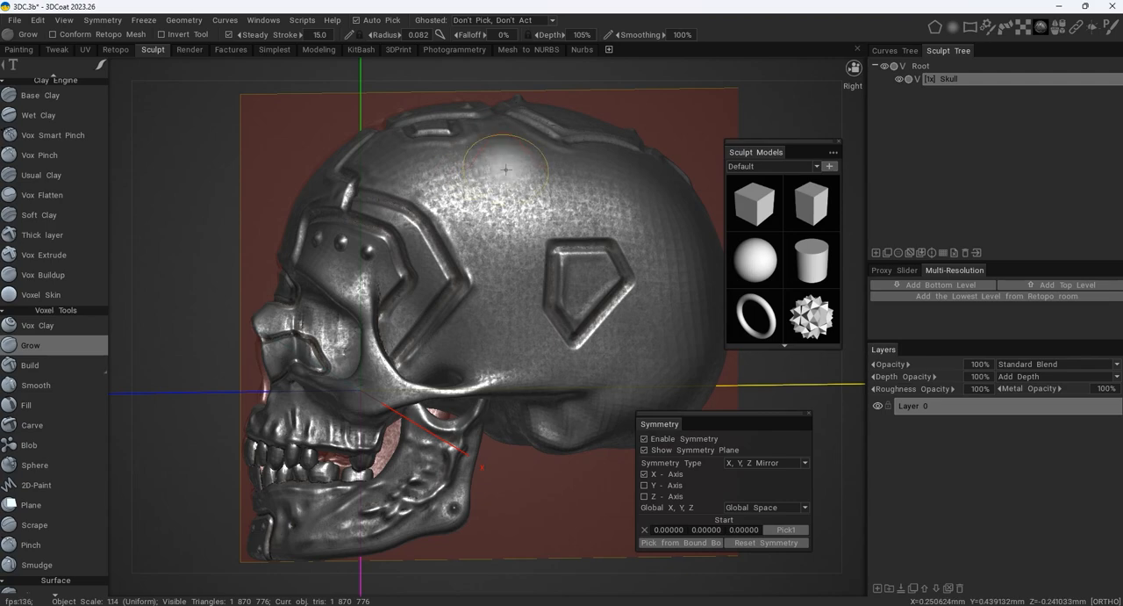
{"action": "left_click_drag", "start_coordinate": [445, 138], "coordinate": [587, 149], "text": "alt"}
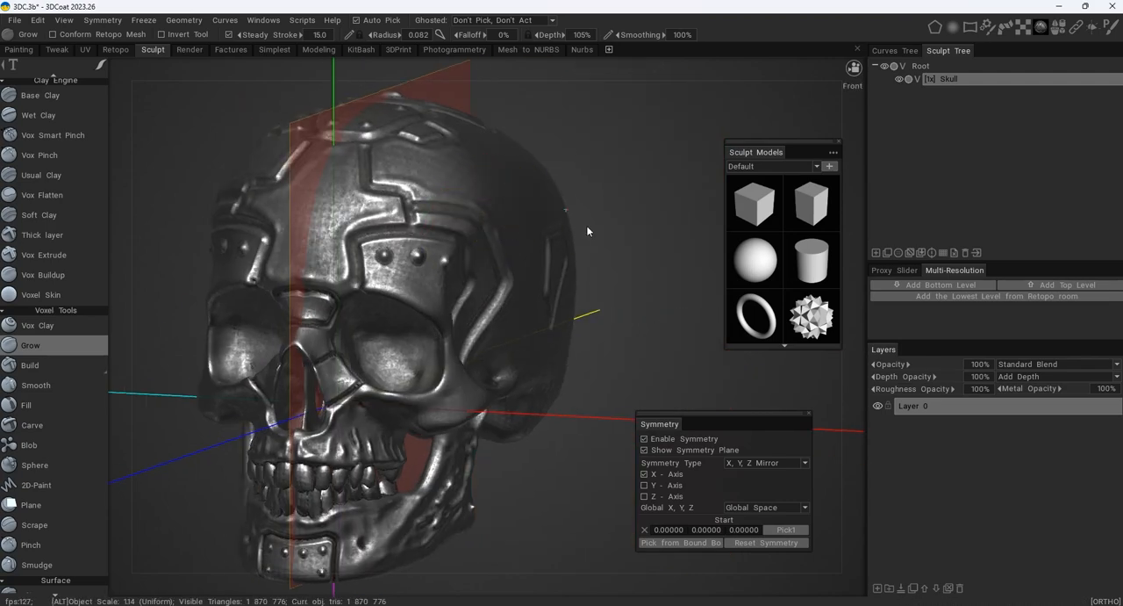
{"action": "left_click_drag", "start_coordinate": [589, 232], "coordinate": [455, 232], "text": "alt"}
{"action": "middle_click_drag", "start_coordinate": [455, 233], "coordinate": [545, 272], "text": "alt"}
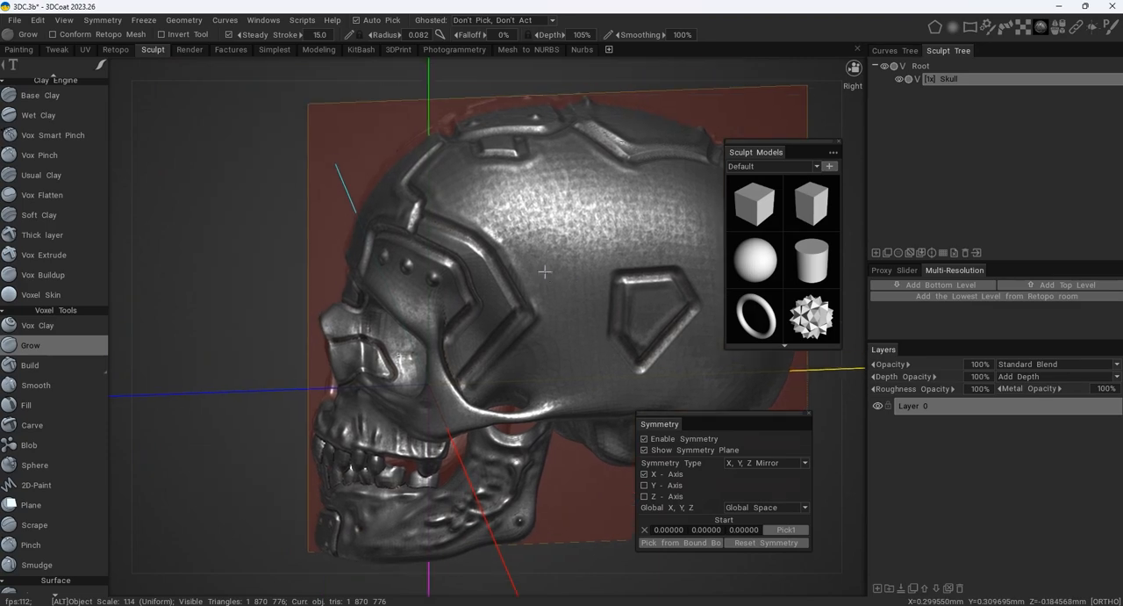
{"action": "mouse_move", "coordinate": [954, 32]}
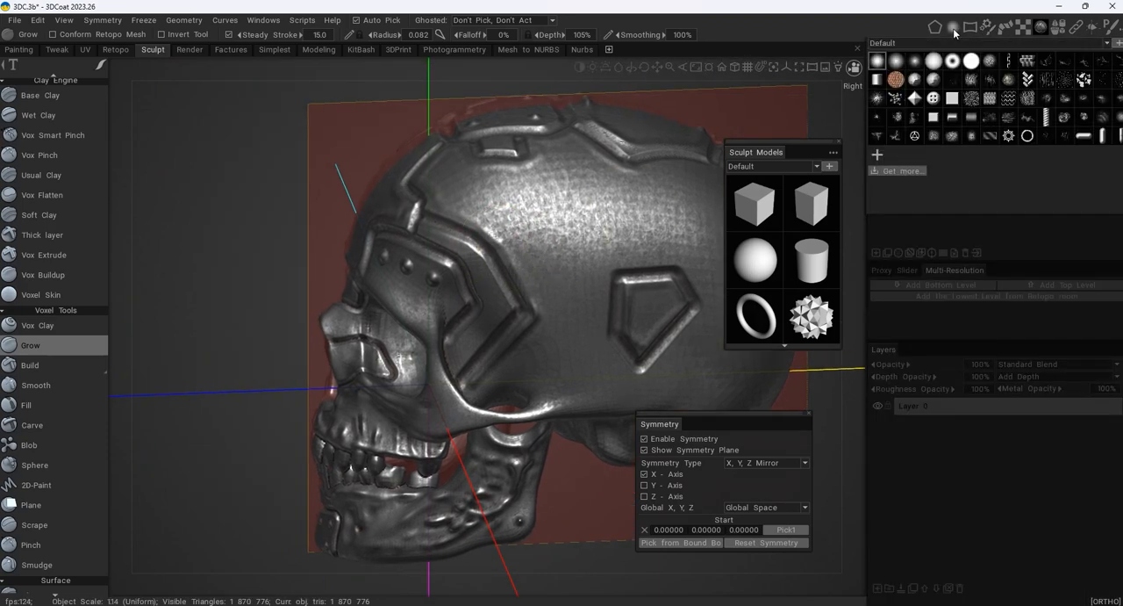
{"action": "left_click_drag", "start_coordinate": [605, 203], "coordinate": [586, 251], "text": "alt"}
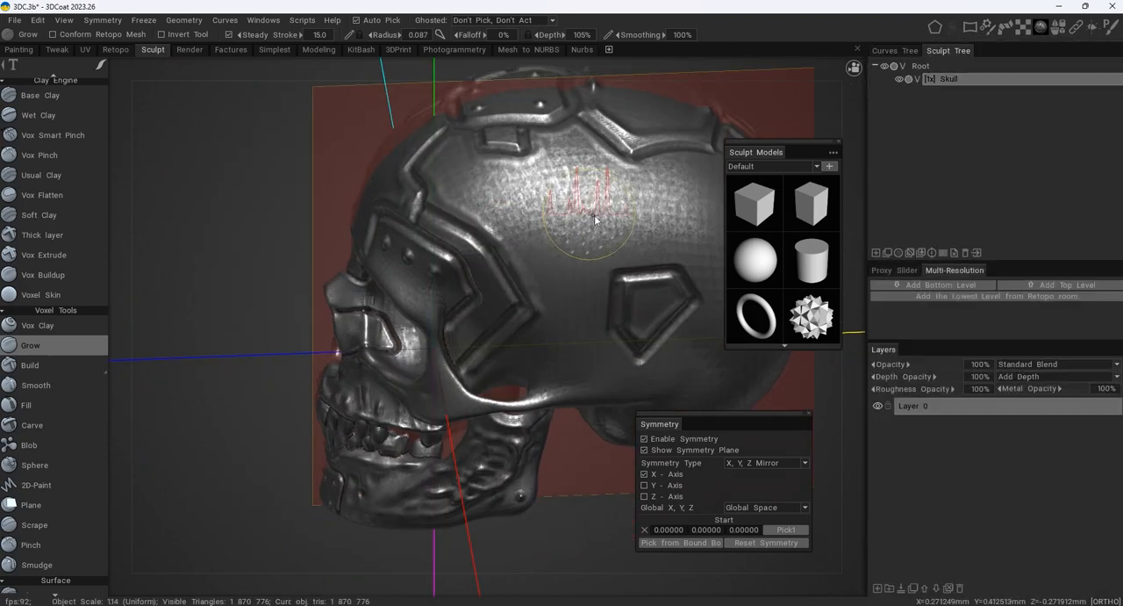
- Carve a dimpled texture across the side of the cranium with radius 0.097 and depth 57%
{"action": "mouse_move", "coordinate": [955, 31]}
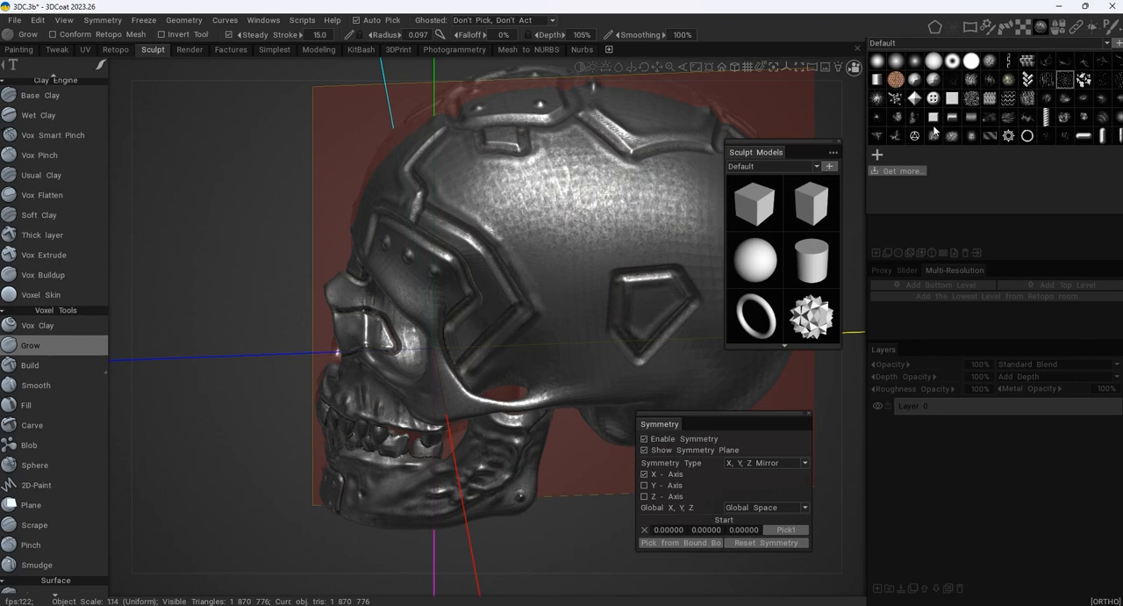
{"action": "right_click_drag", "start_coordinate": [566, 201], "coordinate": [566, 208]}
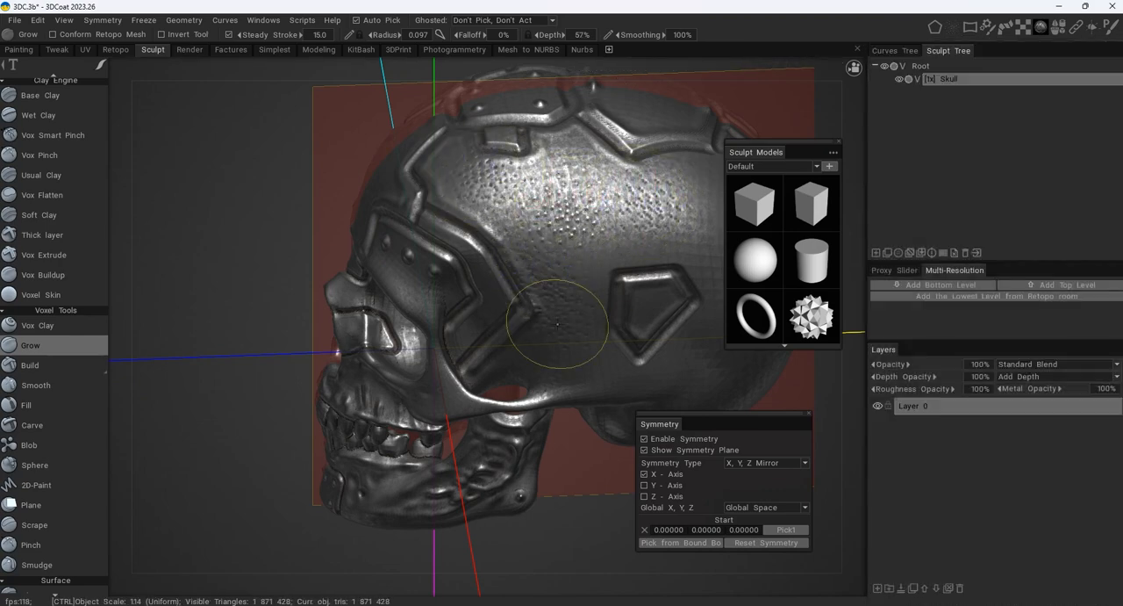
{"action": "mouse_move", "coordinate": [557, 324]}
{"action": "left_mouse_down", "text": "alt"}
{"action": "mouse_move", "coordinate": [597, 289]}
{"action": "mouse_move", "coordinate": [588, 219]}
{"action": "left_mouse_up", "text": "alt"}
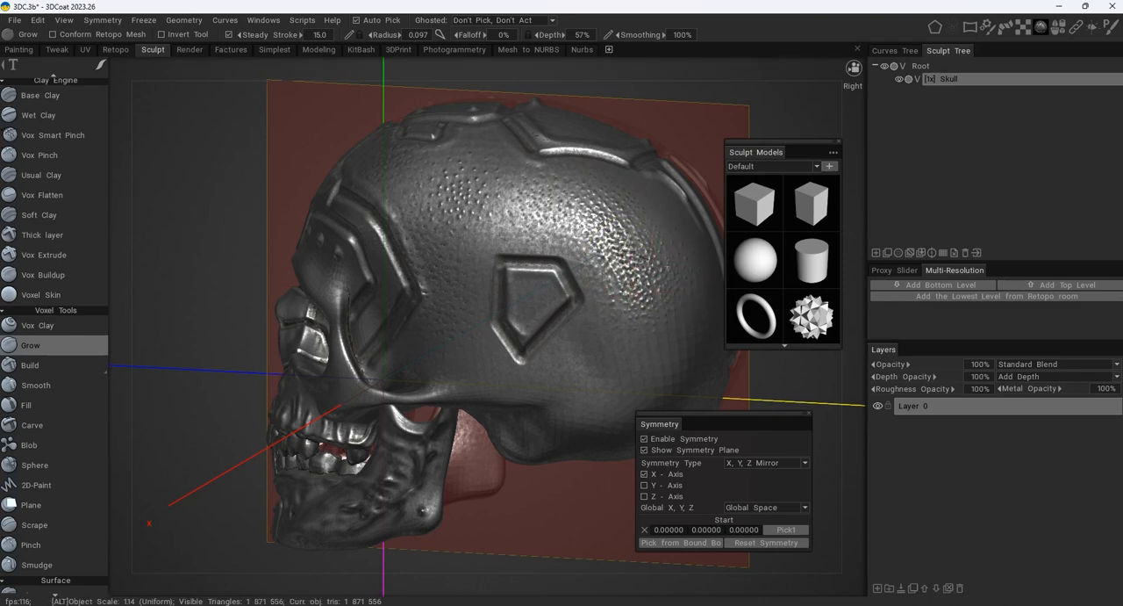
- Extend the carved dimples behind the pentagonal groove, over the rear of the cranium and the lower temple
{"action": "left_click_drag", "start_coordinate": [639, 262], "coordinate": [506, 223], "text": "alt"}
{"action": "right_click_drag", "start_coordinate": [506, 223], "coordinate": [546, 224], "text": "alt"}
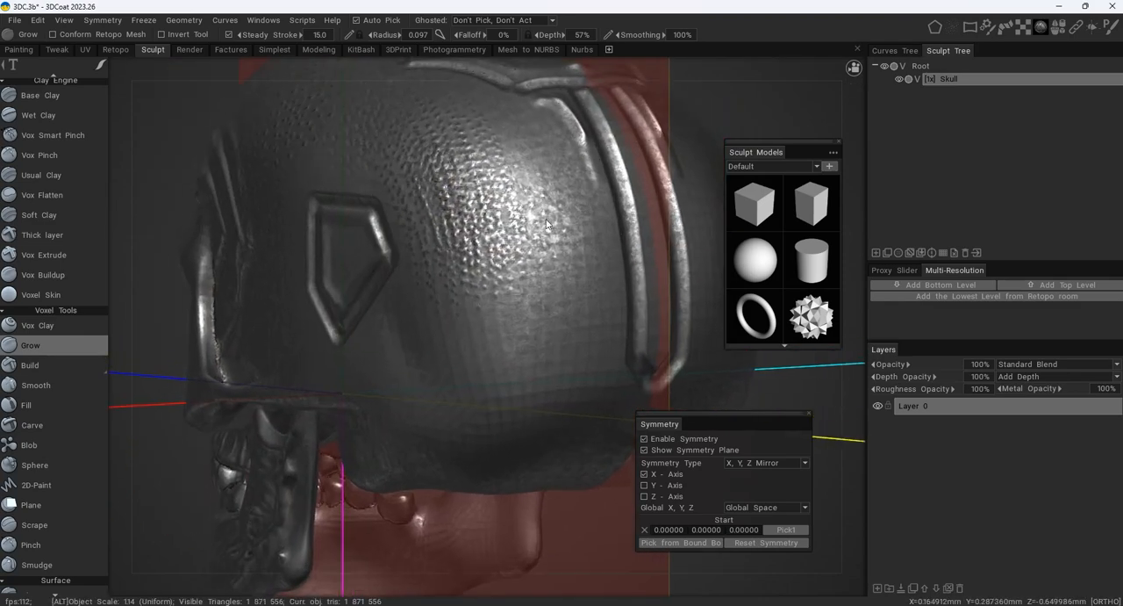
{"action": "mouse_move", "coordinate": [545, 224]}
{"action": "left_mouse_down", "text": "alt"}
{"action": "mouse_move", "coordinate": [485, 231]}
{"action": "mouse_move", "coordinate": [514, 246]}
{"action": "left_mouse_up", "text": "alt"}
{"action": "mouse_move", "coordinate": [538, 154]}
{"action": "left_mouse_down", "text": "ctrl"}
{"action": "mouse_move", "coordinate": [538, 316]}
{"action": "mouse_move", "coordinate": [486, 285]}
{"action": "mouse_move", "coordinate": [525, 294]}
{"action": "mouse_move", "coordinate": [428, 395]}
{"action": "mouse_move", "coordinate": [514, 405]}
{"action": "left_mouse_up", "text": "ctrl"}
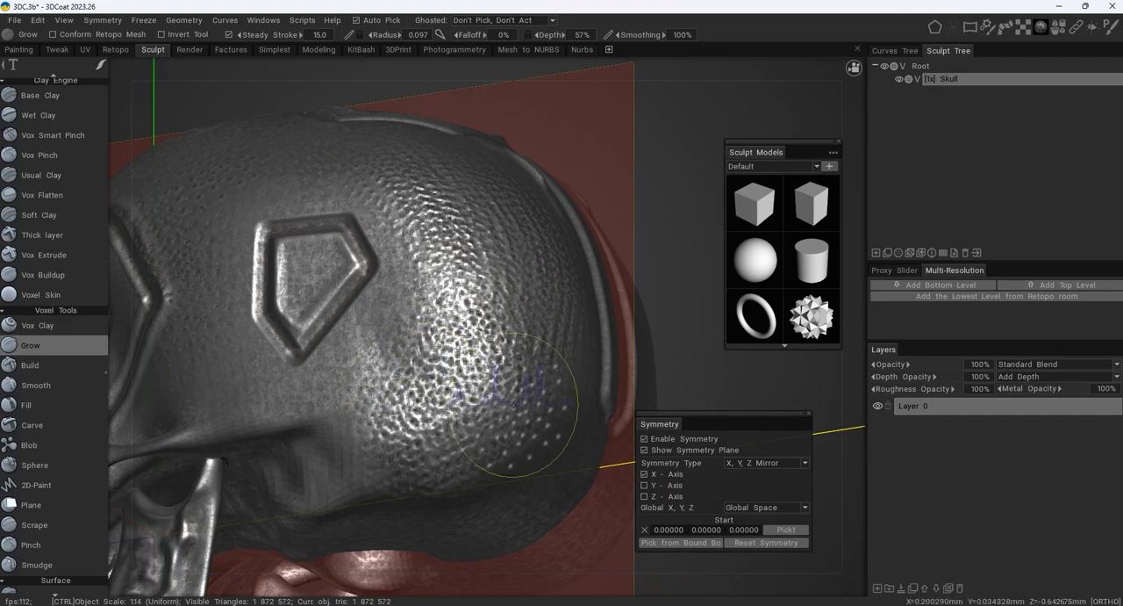
{"action": "left_click_drag", "start_coordinate": [430, 337], "coordinate": [497, 301], "text": "alt"}
{"action": "mouse_move", "coordinate": [356, 285]}
{"action": "left_mouse_down", "text": "ctrl"}
{"action": "mouse_move", "coordinate": [341, 311]}
{"action": "mouse_move", "coordinate": [346, 294]}
{"action": "left_mouse_up", "text": "ctrl"}
{"action": "left_click_drag", "start_coordinate": [347, 294], "coordinate": [373, 286], "text": "alt"}
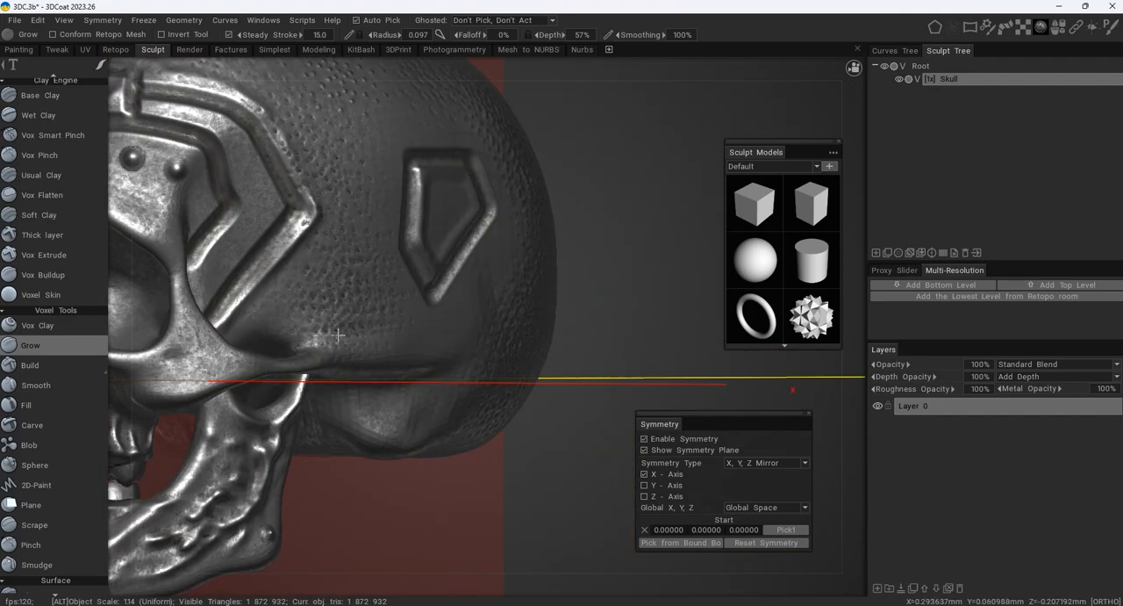
- Carve finer dimples inside the eye sockets and over the central forehead with brush radius 0.047
{"action": "middle_click_drag", "start_coordinate": [373, 286], "coordinate": [518, 281], "text": "alt"}
{"action": "right_click_drag", "start_coordinate": [518, 280], "coordinate": [386, 294], "text": "alt"}
{"action": "middle_click_drag", "start_coordinate": [386, 294], "coordinate": [466, 294], "text": "alt"}
{"action": "left_click_drag", "start_coordinate": [466, 294], "coordinate": [518, 283], "text": "alt"}
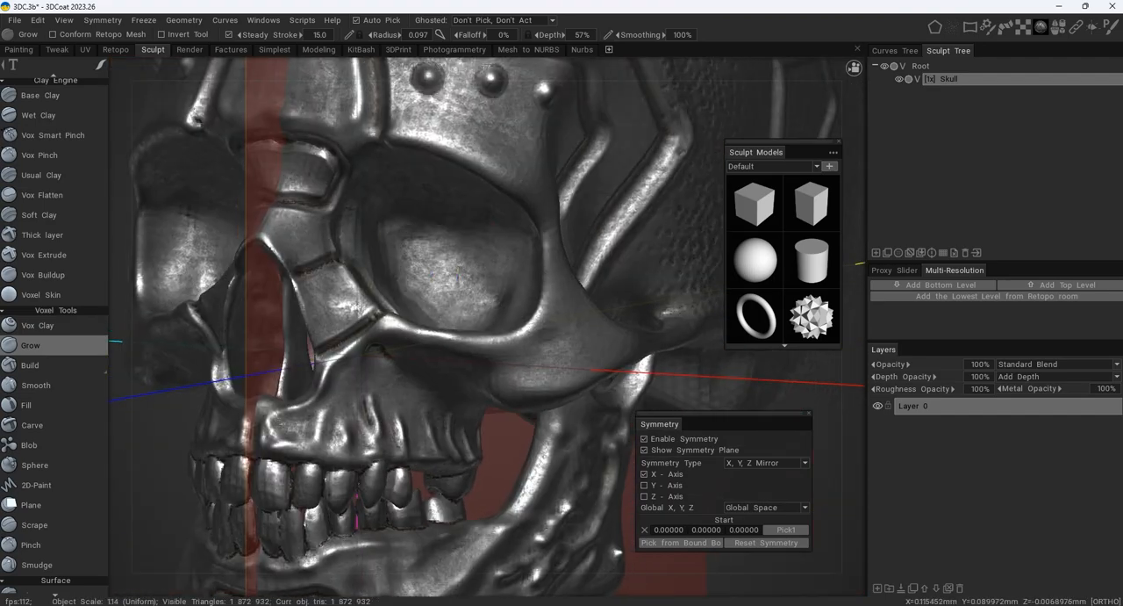
{"action": "mouse_move", "coordinate": [433, 262]}
{"action": "left_mouse_down", "text": "ctrl"}
{"action": "mouse_move", "coordinate": [414, 245]}
{"action": "mouse_move", "coordinate": [506, 266]}
{"action": "left_mouse_up", "text": "ctrl"}
{"action": "middle_click_drag", "start_coordinate": [507, 266], "coordinate": [575, 263], "text": "alt"}
{"action": "mouse_move", "coordinate": [361, 253]}
{"action": "left_mouse_down", "text": "ctrl"}
{"action": "mouse_move", "coordinate": [382, 230]}
{"action": "mouse_move", "coordinate": [360, 253]}
{"action": "mouse_move", "coordinate": [386, 264]}
{"action": "left_mouse_up", "text": "ctrl"}
{"action": "middle_click_drag", "start_coordinate": [387, 263], "coordinate": [372, 416], "text": "alt"}
{"action": "right_click_drag", "start_coordinate": [371, 415], "coordinate": [506, 155], "text": "alt"}
{"action": "middle_click_drag", "start_coordinate": [463, 147], "coordinate": [454, 330], "text": "alt"}
{"action": "mouse_move", "coordinate": [439, 237]}
{"action": "left_mouse_down", "text": "ctrl"}
{"action": "mouse_move", "coordinate": [468, 293]}
{"action": "mouse_move", "coordinate": [417, 277]}
{"action": "mouse_move", "coordinate": [464, 190]}
{"action": "mouse_move", "coordinate": [456, 197]}
{"action": "left_mouse_up", "text": "ctrl"}
{"action": "right_click_drag", "start_coordinate": [456, 197], "coordinate": [310, 248], "text": "alt"}
{"action": "left_click_drag", "start_coordinate": [311, 248], "coordinate": [467, 324], "text": "alt"}
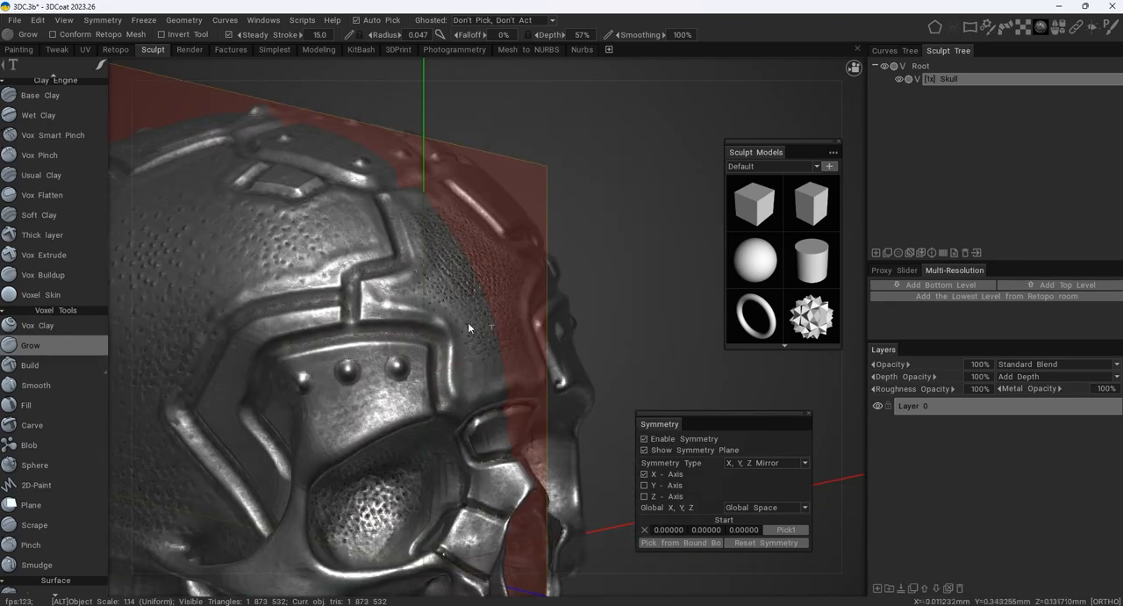
- Carve fine dimples into the cheekbones and small patches high on the side of the cranium
{"action": "right_click_drag", "start_coordinate": [468, 324], "coordinate": [377, 290], "text": "alt"}
{"action": "mouse_move", "coordinate": [378, 290]}
{"action": "left_mouse_down", "text": "alt"}
{"action": "mouse_move", "coordinate": [447, 263]}
{"action": "mouse_move", "coordinate": [392, 344]}
{"action": "left_mouse_up", "text": "alt"}
{"action": "middle_click_drag", "start_coordinate": [392, 338], "coordinate": [261, 220], "text": "alt"}
{"action": "right_click_drag", "start_coordinate": [261, 220], "coordinate": [399, 245], "text": "alt"}
{"action": "middle_click_drag", "start_coordinate": [400, 246], "coordinate": [412, 265], "text": "alt"}
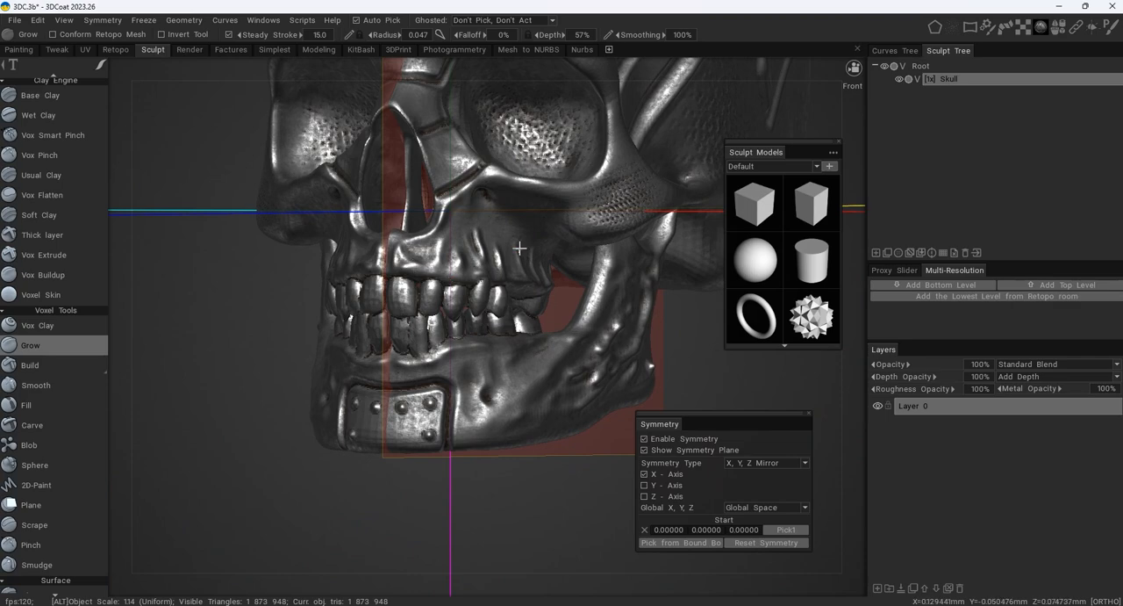
- Inspect the dimpled texture on the face, forehead and cranium from the front and the sides
{"action": "right_click_drag", "start_coordinate": [519, 248], "coordinate": [456, 248], "text": "alt"}
{"action": "left_click_drag", "start_coordinate": [456, 248], "coordinate": [399, 272], "text": "alt"}
{"action": "right_click_drag", "start_coordinate": [399, 272], "coordinate": [372, 296], "text": "alt"}
{"action": "middle_click_drag", "start_coordinate": [372, 296], "coordinate": [391, 422], "text": "alt"}
{"action": "left_click_drag", "start_coordinate": [391, 421], "coordinate": [546, 350], "text": "alt"}
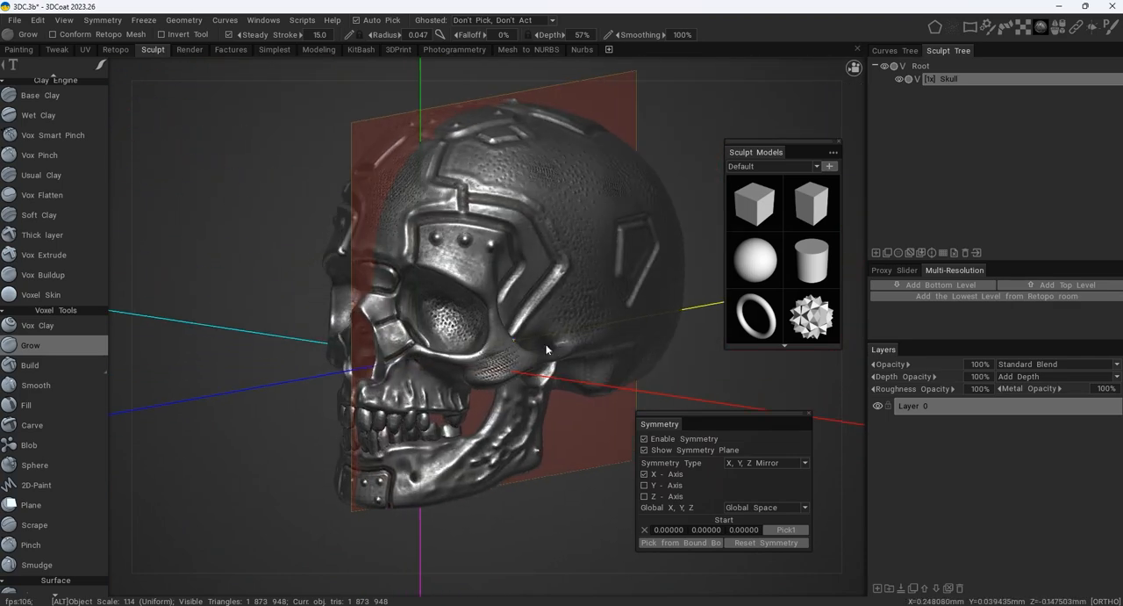
{"action": "middle_click_drag", "start_coordinate": [546, 349], "coordinate": [566, 298], "text": "alt"}
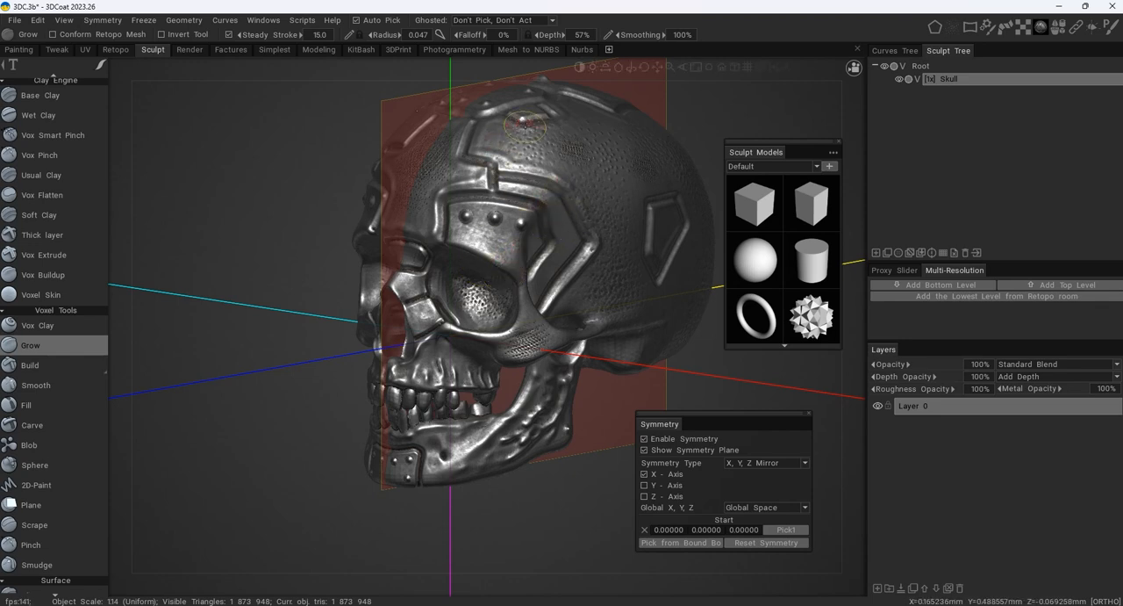
{"action": "left_click_drag", "start_coordinate": [492, 138], "coordinate": [555, 146], "text": "alt"}
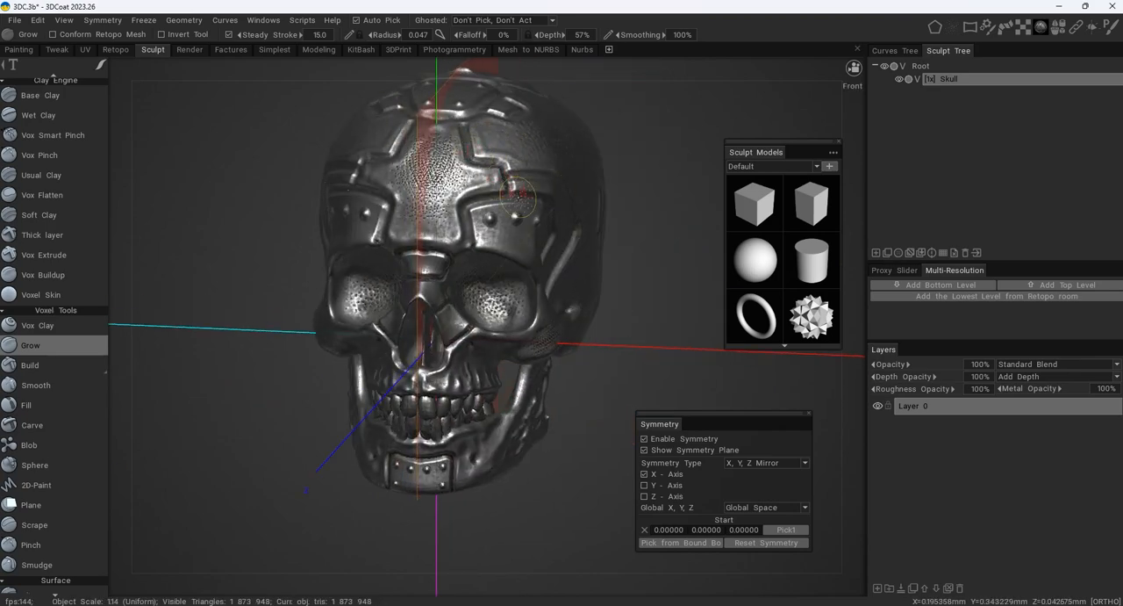
{"action": "left_click_drag", "start_coordinate": [549, 204], "coordinate": [415, 215], "text": "alt"}
{"action": "right_click_drag", "start_coordinate": [415, 215], "coordinate": [516, 212], "text": "alt"}
{"action": "scroll", "coordinate": [465, 196], "scroll_direction": "up", "scroll_amount": 5}
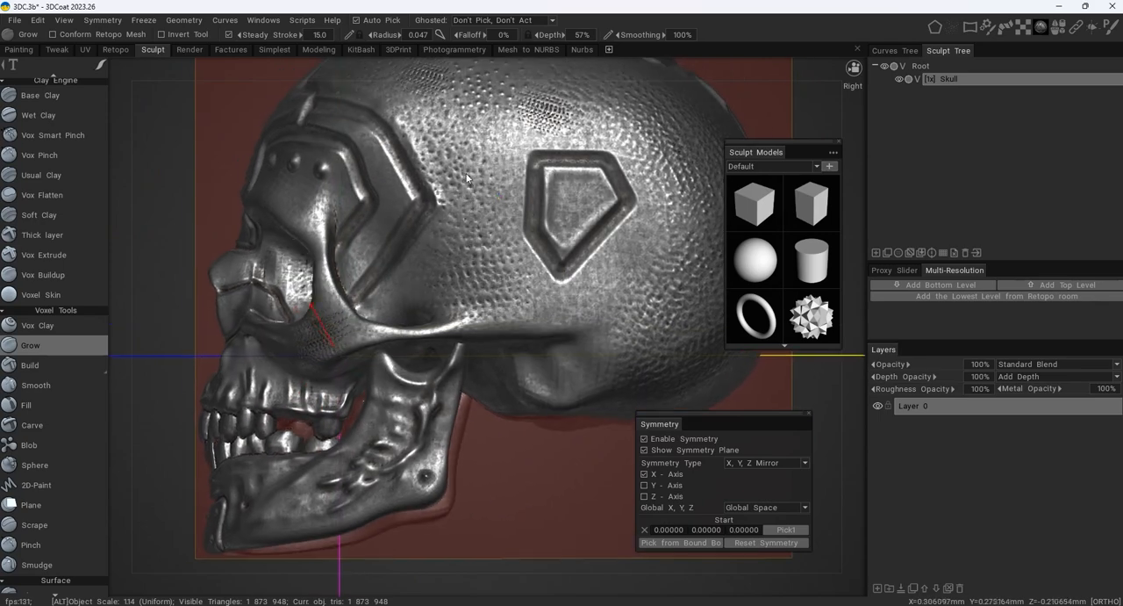
- Try short Airbrush strokes at 124% depth on the dimpled side of the cranium and undo them
{"action": "right_click_drag", "start_coordinate": [471, 174], "coordinate": [525, 155]}
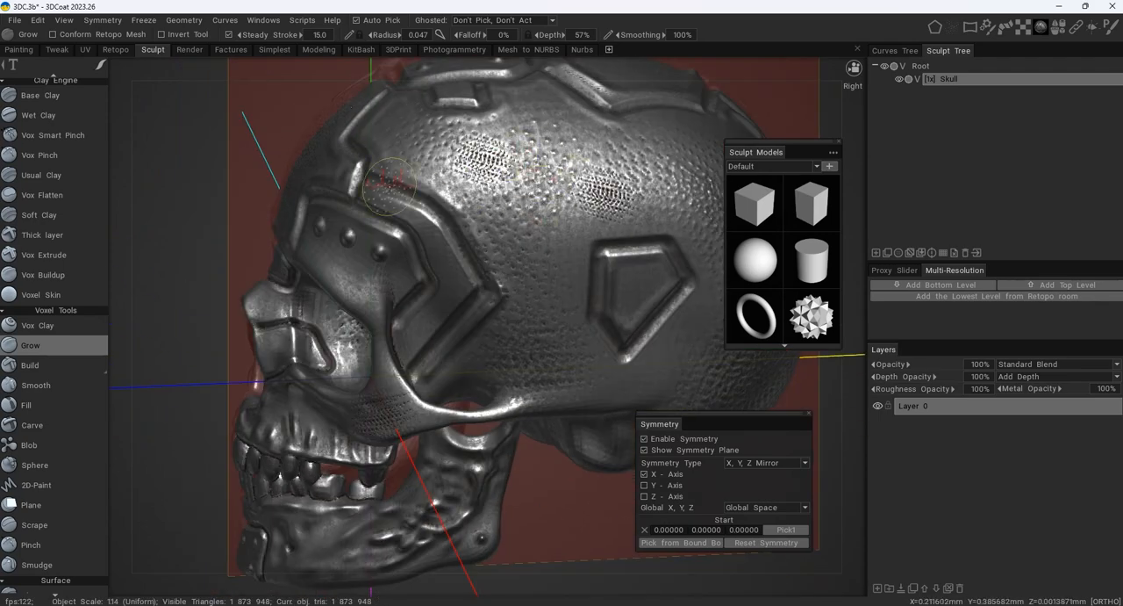
{"action": "middle_click_drag", "start_coordinate": [512, 162], "coordinate": [464, 197]}
{"action": "key", "text": "space"}
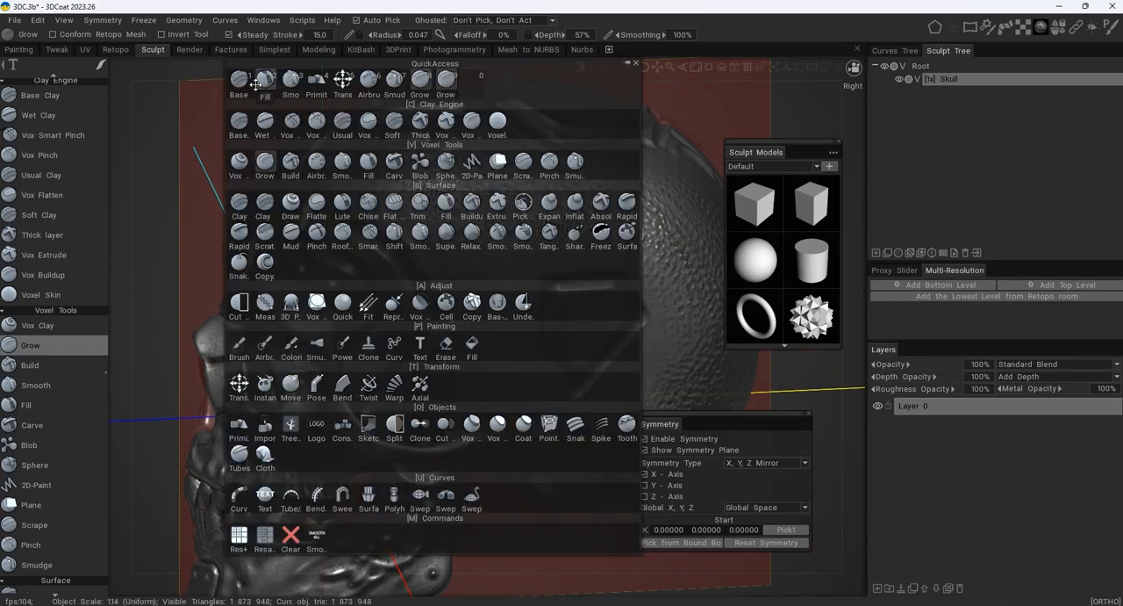
{"action": "left_click", "coordinate": [370, 80]}
{"action": "left_click_drag", "start_coordinate": [488, 203], "coordinate": [504, 232]}
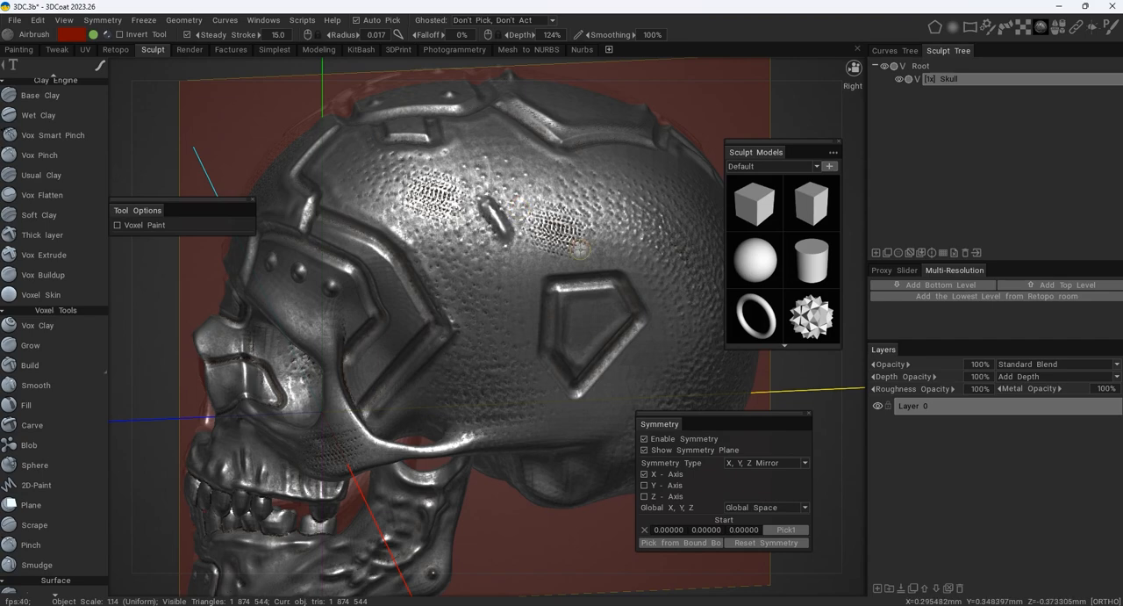
{"action": "key", "text": "ctrl+z"}
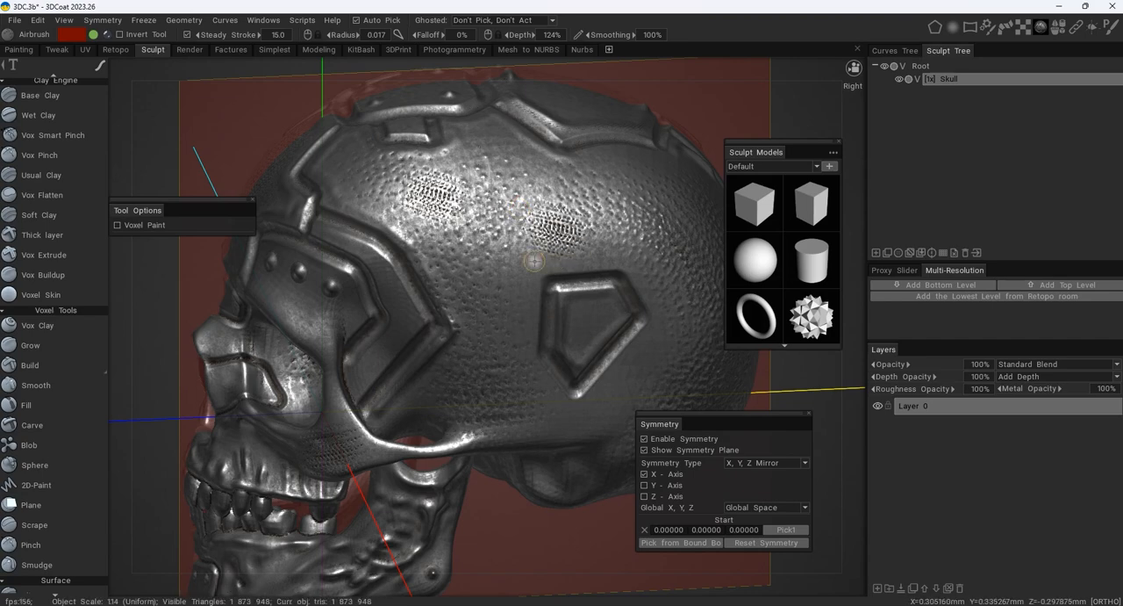
{"action": "left_click_drag", "start_coordinate": [536, 256], "coordinate": [559, 228], "text": "alt"}
{"action": "key", "text": "space"}
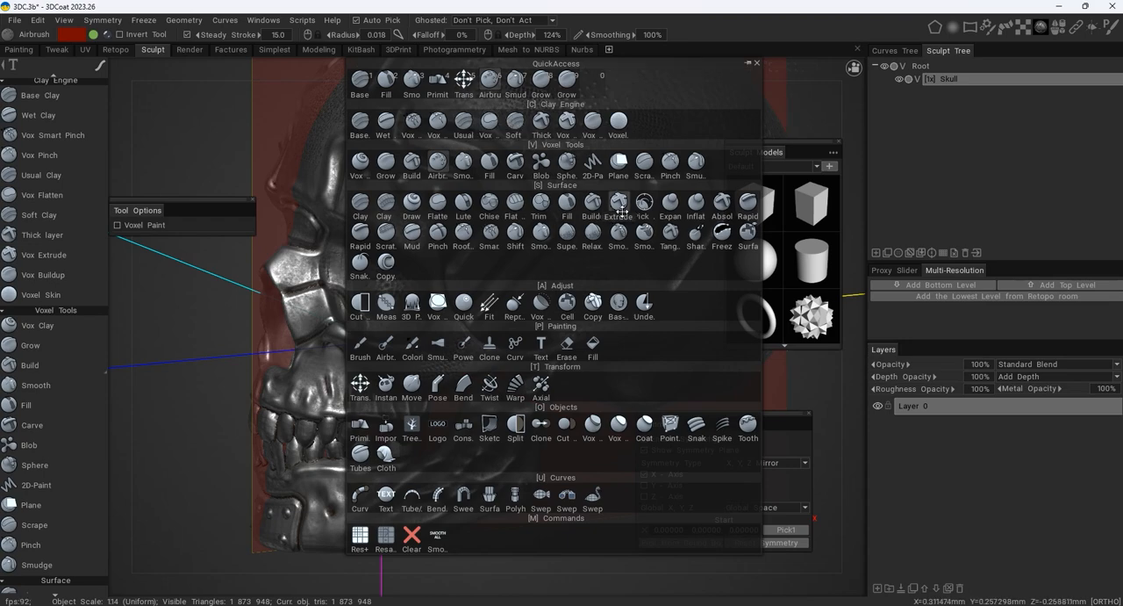
{"action": "key", "text": "space"}
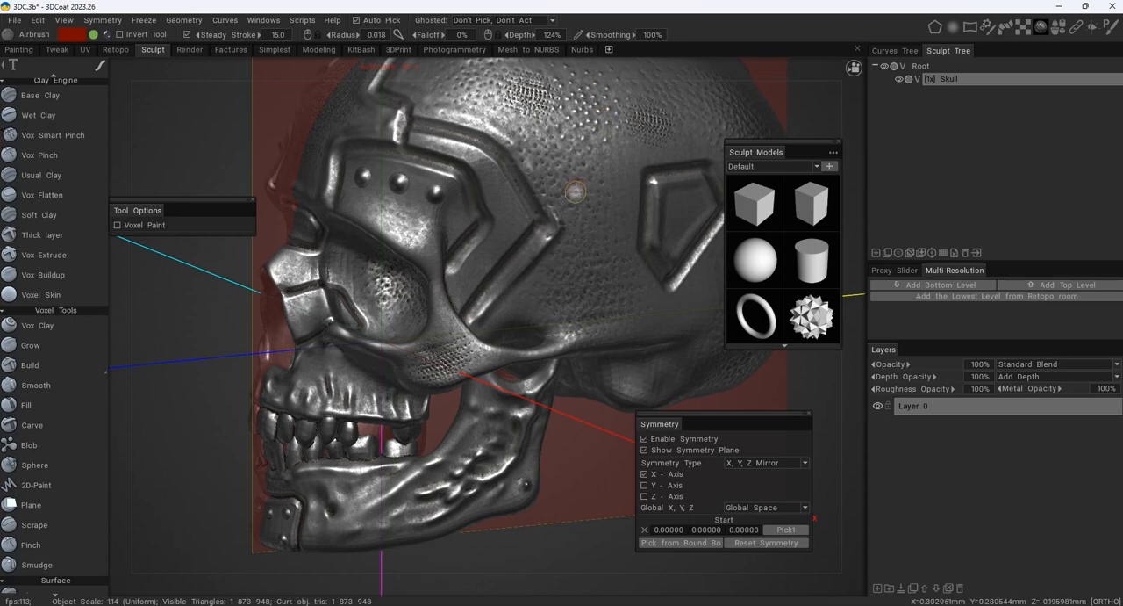
{"action": "scroll", "coordinate": [587, 198], "scroll_direction": "up", "scroll_amount": 5}
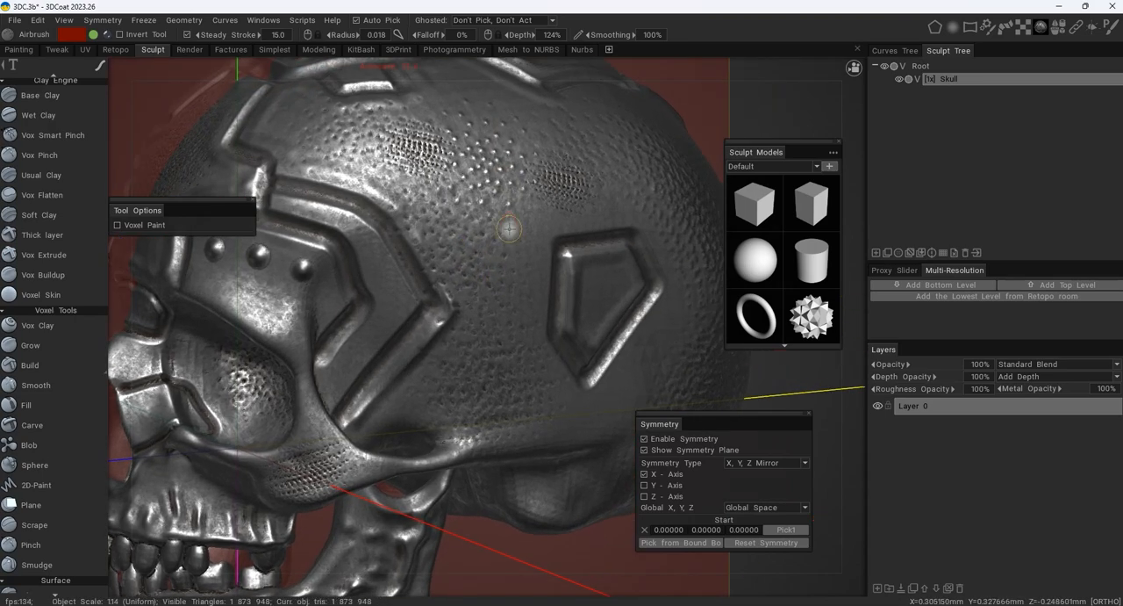
{"action": "mouse_move", "coordinate": [474, 178]}
{"action": "left_mouse_down"}
{"action": "mouse_move", "coordinate": [501, 253]}
{"action": "mouse_move", "coordinate": [514, 219]}
{"action": "left_mouse_up"}
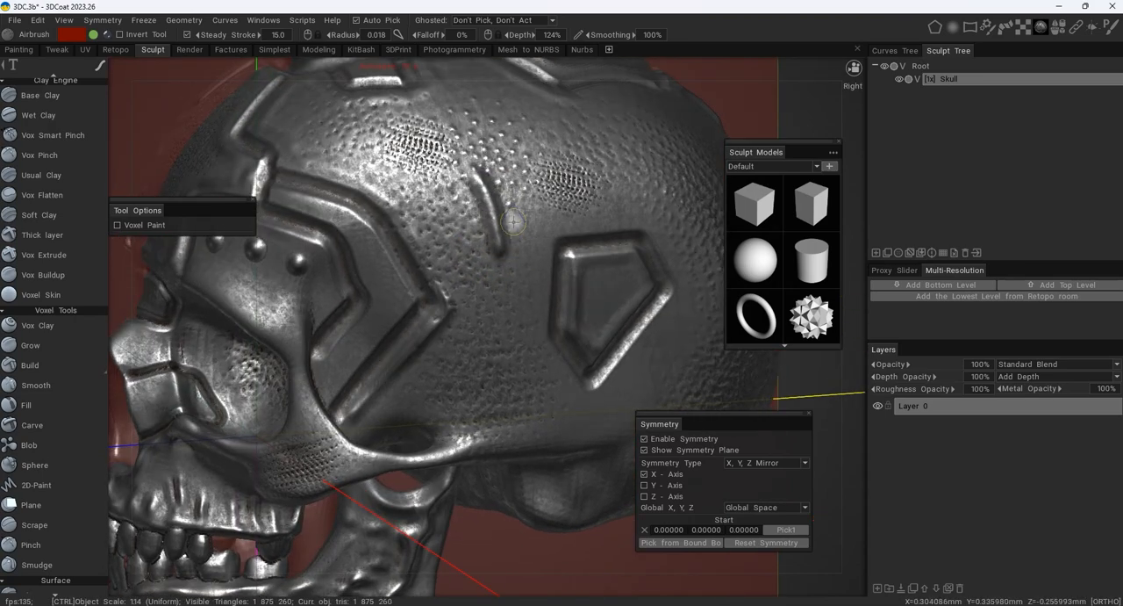
{"action": "key", "text": "ctrl+z"}
- Set up the Carve tool with the Vertex Lasso stroke mode and a solid round brush alpha
{"action": "key", "text": "space"}
{"action": "left_click", "coordinate": [552, 80]}
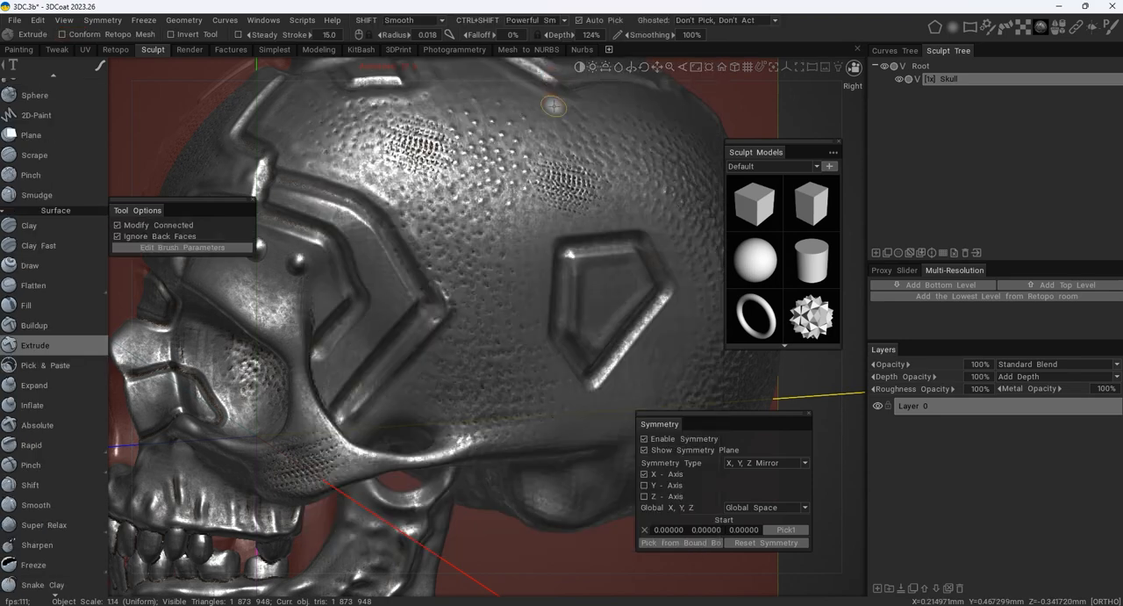
{"action": "left_click", "coordinate": [99, 65]}
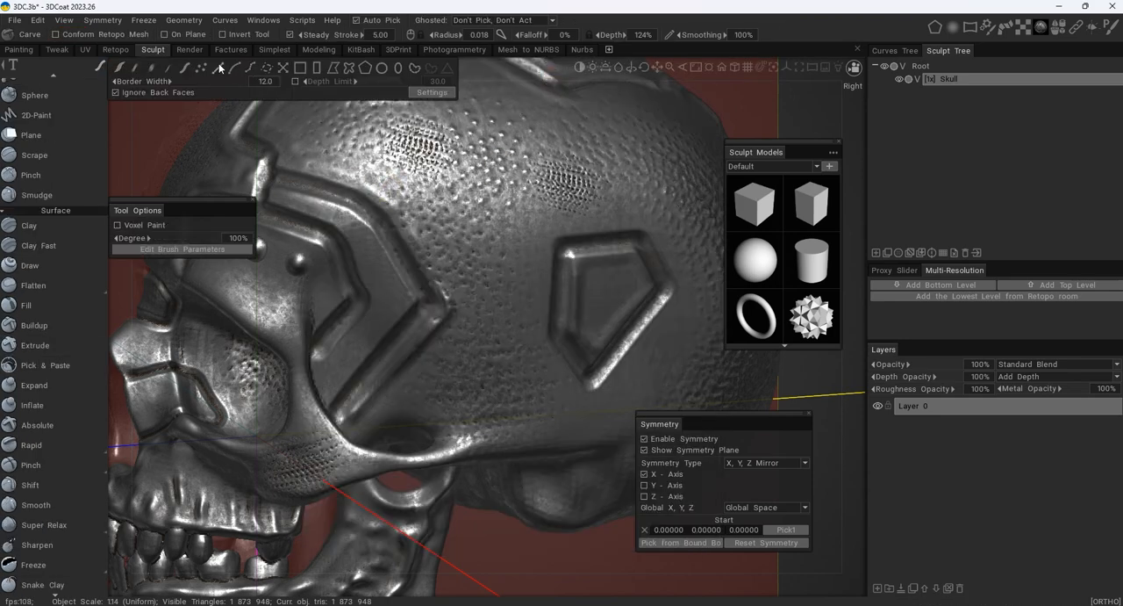
{"action": "left_click", "coordinate": [338, 69]}
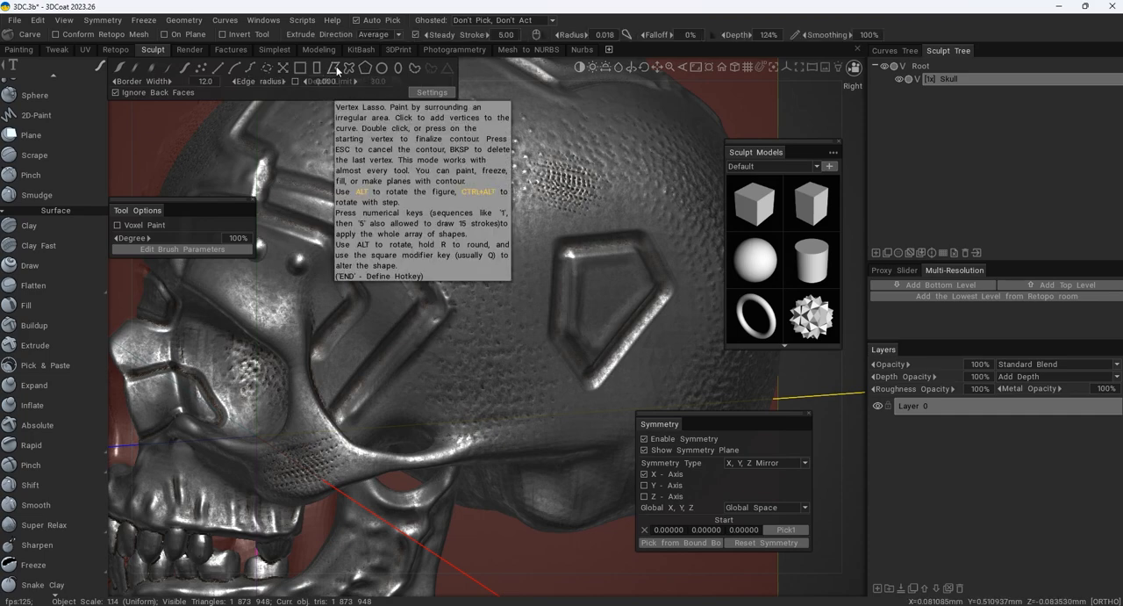
{"action": "mouse_move", "coordinate": [462, 181]}
{"action": "left_mouse_down", "text": "alt"}
{"action": "mouse_move", "coordinate": [478, 166]}
{"action": "mouse_move", "coordinate": [535, 188]}
{"action": "left_mouse_up", "text": "alt"}
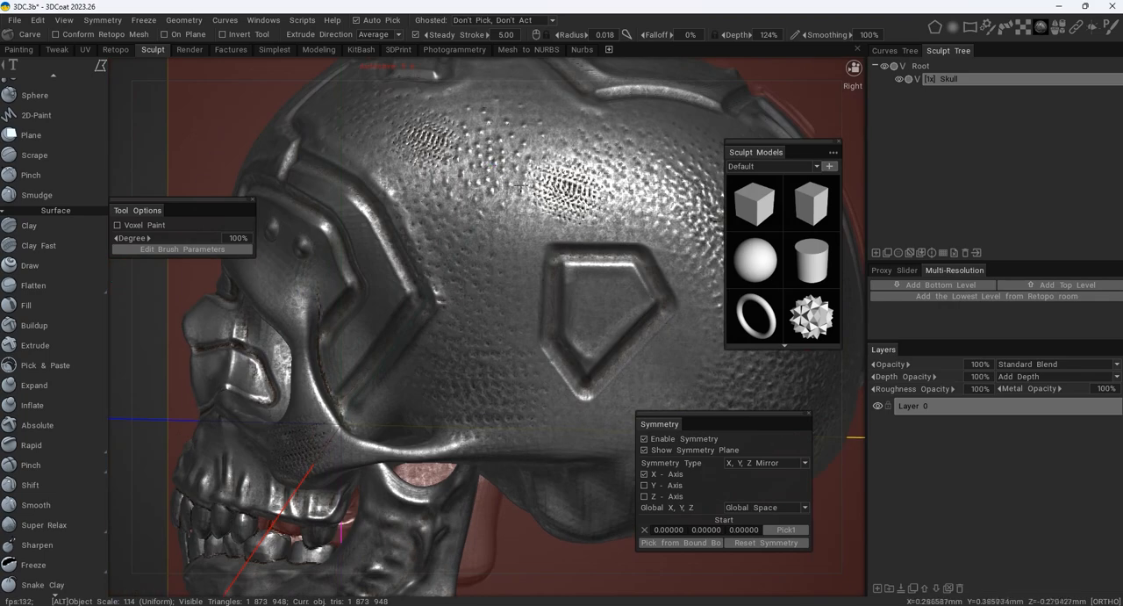
{"action": "middle_click_drag", "start_coordinate": [518, 182], "coordinate": [483, 180], "text": "alt"}
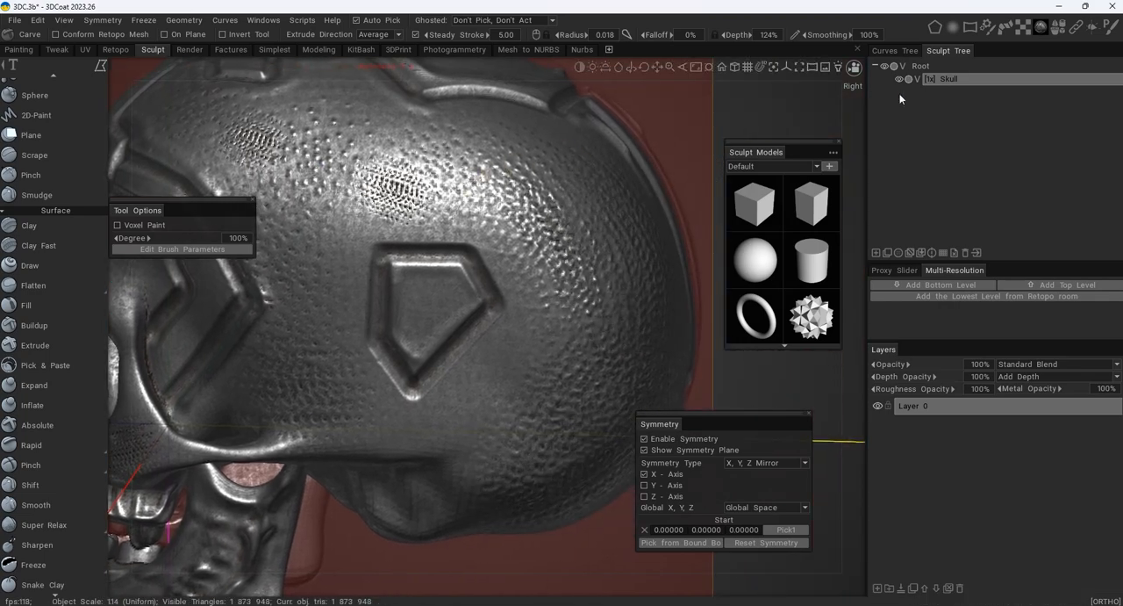
{"action": "left_click", "coordinate": [953, 27]}
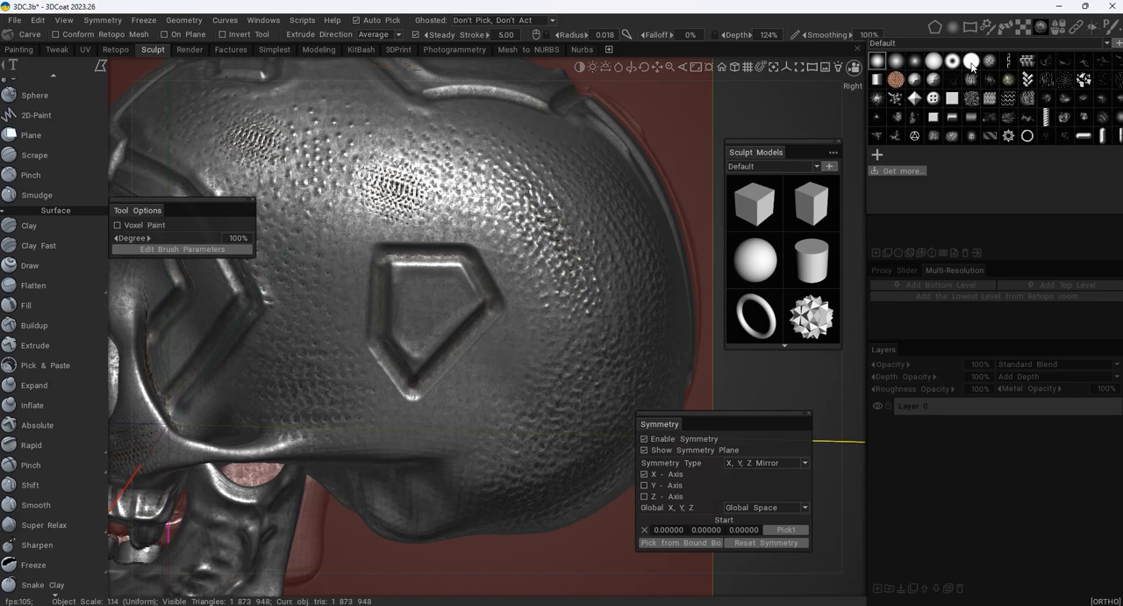
{"action": "left_click", "coordinate": [972, 66]}
- Try a narrow four-sided Vertex Lasso shape behind the pentagonal groove and undo it
{"action": "middle_click_drag", "start_coordinate": [521, 283], "coordinate": [571, 236], "text": "alt"}
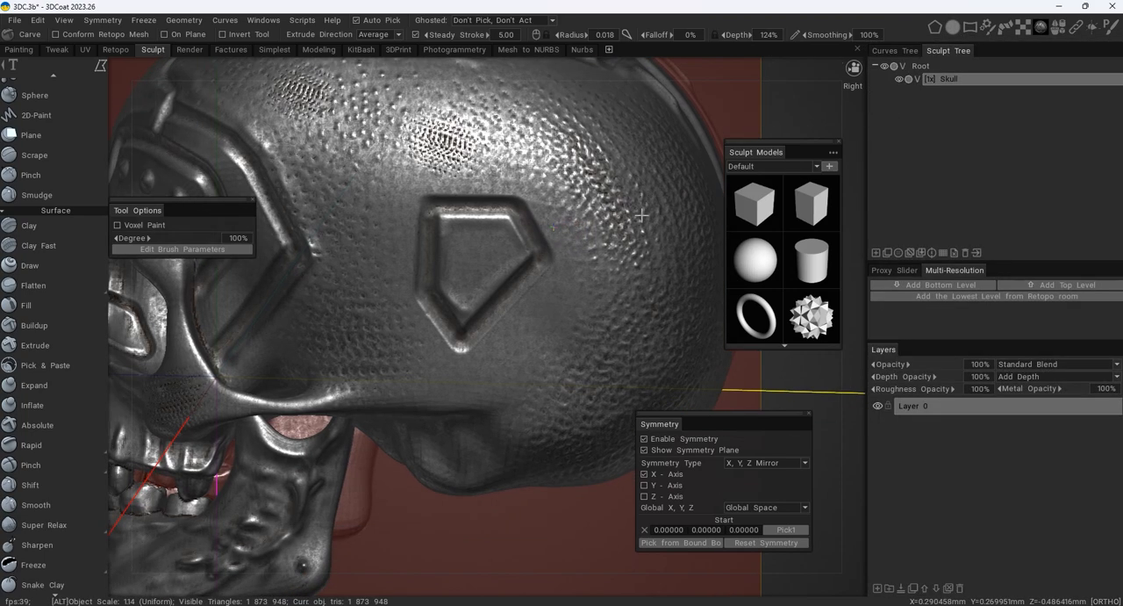
{"action": "left_click", "coordinate": [954, 29]}
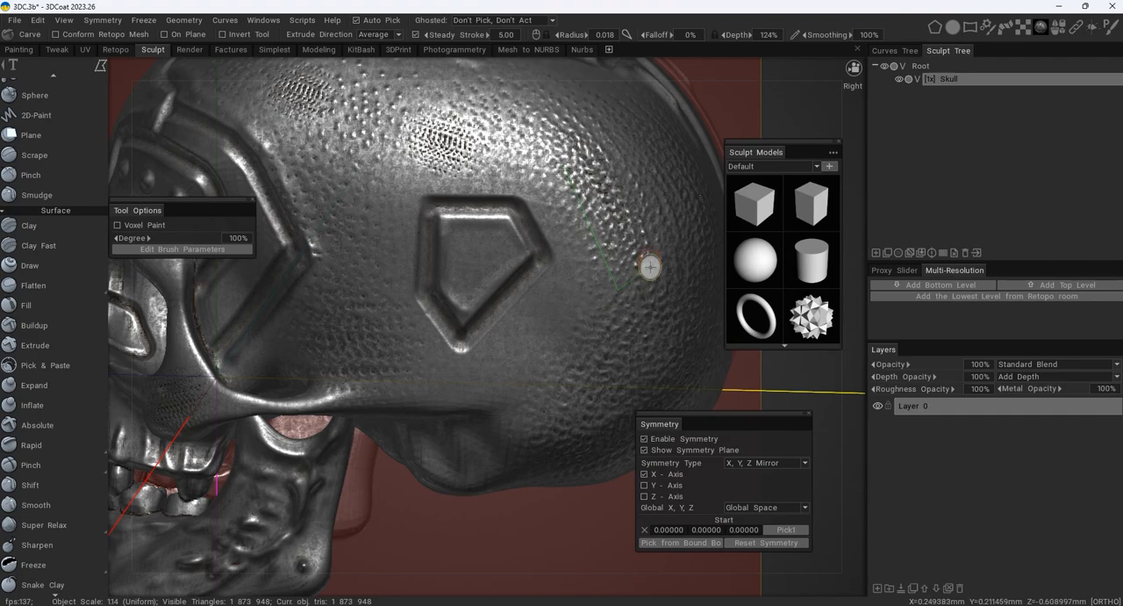
{"action": "left_click", "coordinate": [566, 165]}
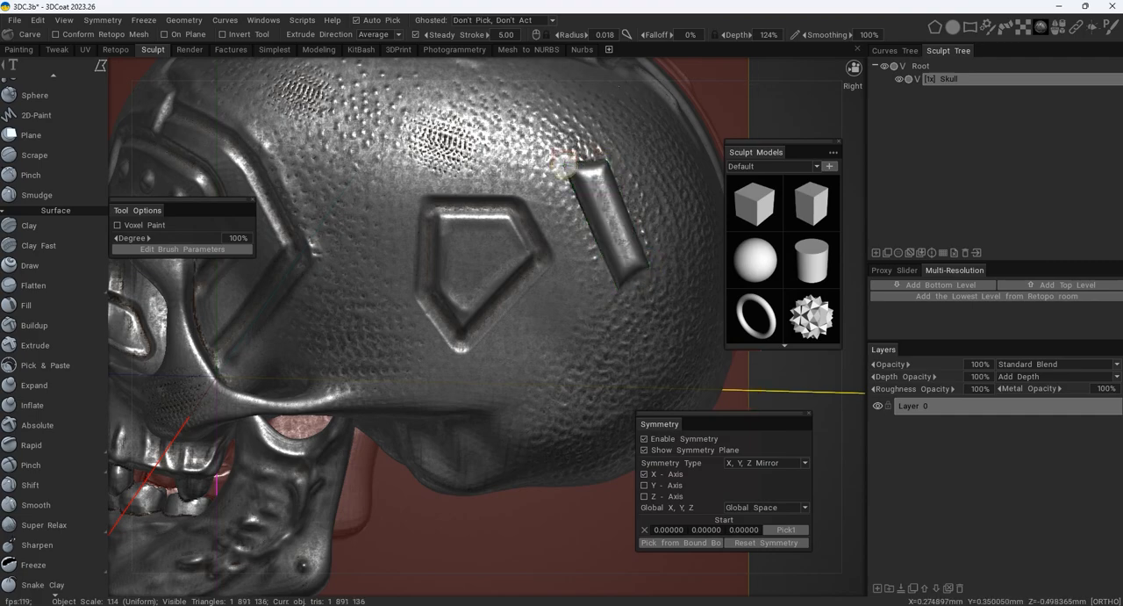
{"action": "left_click_drag", "start_coordinate": [623, 214], "coordinate": [629, 191], "text": "alt"}
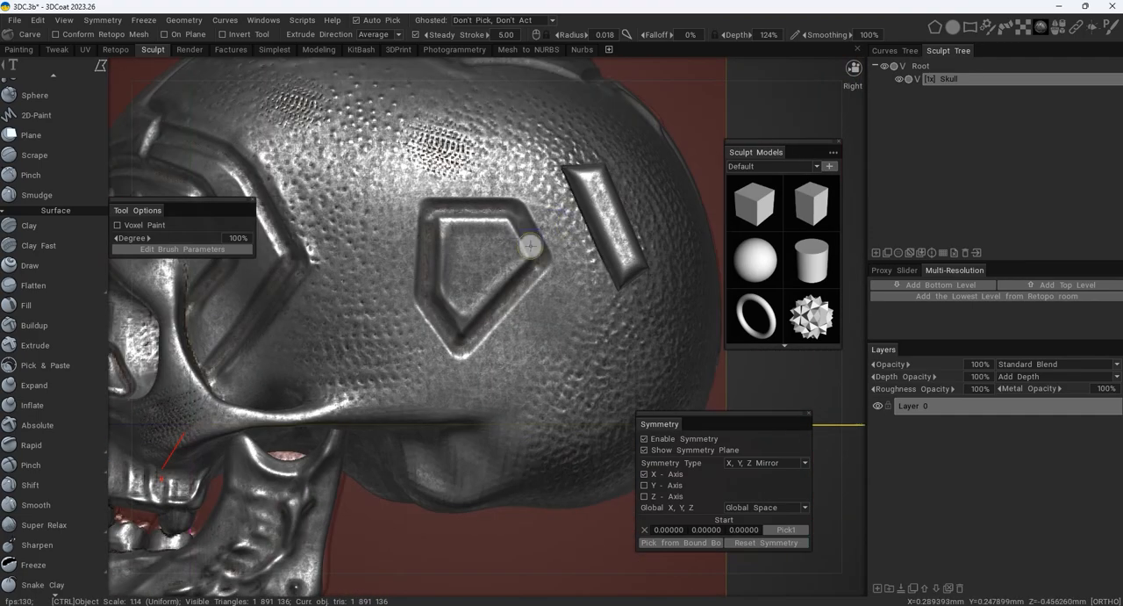
{"action": "scroll", "coordinate": [509, 268], "scroll_direction": "up", "scroll_amount": 3}
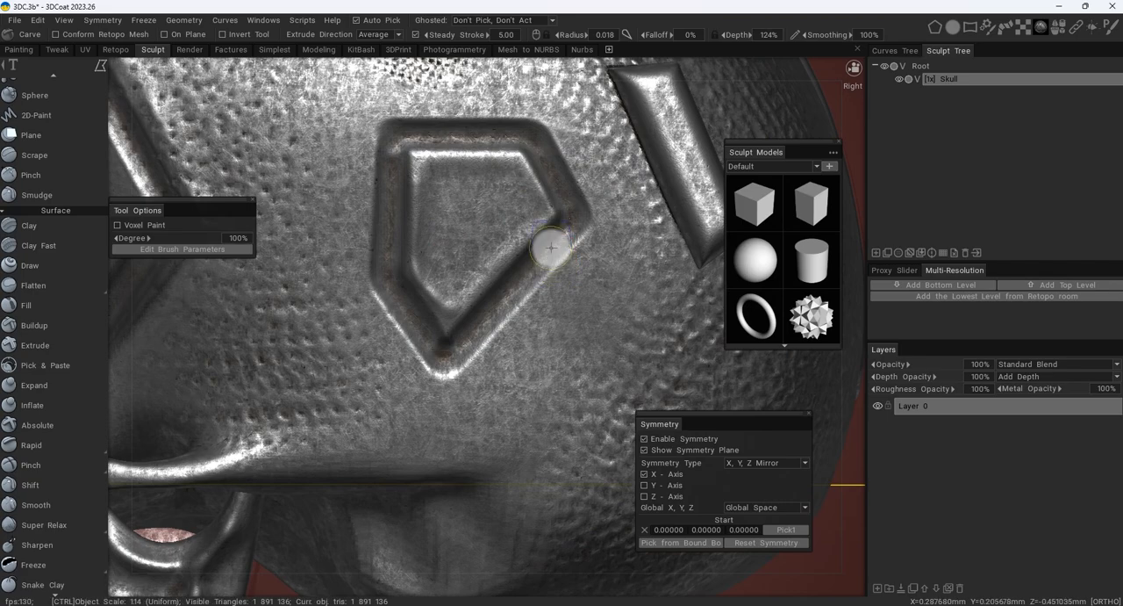
{"action": "key", "text": "ctrl+z"}
- Sculpt a smaller pentagonal shape inside the pentagonal groove with a Carve Vertex Lasso at brush radius 0.010
{"action": "right_click_drag", "start_coordinate": [529, 222], "coordinate": [534, 221], "text": "alt"}
{"action": "left_click_drag", "start_coordinate": [533, 221], "coordinate": [471, 210], "text": "alt"}
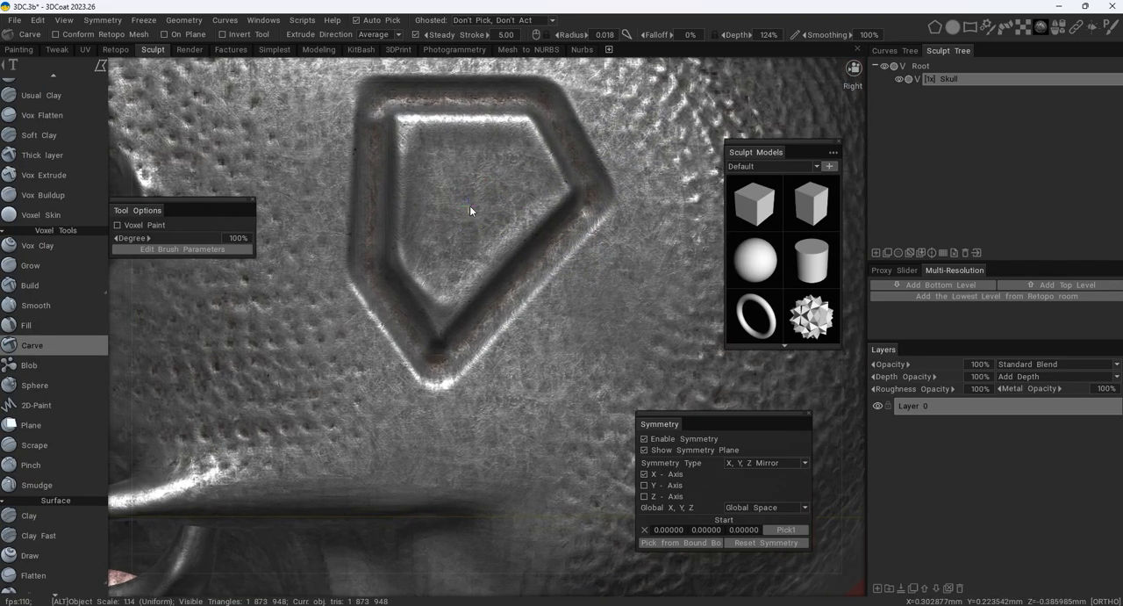
{"action": "middle_click_drag", "start_coordinate": [471, 210], "coordinate": [486, 254], "text": "alt"}
{"action": "right_click_drag", "start_coordinate": [486, 254], "coordinate": [416, 150], "text": "alt"}
{"action": "mouse_move", "coordinate": [414, 145]}
{"action": "left_mouse_down"}
{"action": "mouse_move", "coordinate": [416, 292]}
{"action": "mouse_move", "coordinate": [406, 288]}
{"action": "mouse_move", "coordinate": [438, 339]}
{"action": "mouse_move", "coordinate": [460, 348]}
{"action": "mouse_move", "coordinate": [569, 249]}
{"action": "mouse_move", "coordinate": [579, 218]}
{"action": "mouse_move", "coordinate": [543, 147]}
{"action": "mouse_move", "coordinate": [415, 145]}
{"action": "left_mouse_up"}
{"action": "scroll", "coordinate": [534, 193], "scroll_direction": "down", "scroll_amount": 3}
{"action": "mouse_move", "coordinate": [534, 194]}
{"action": "left_mouse_down", "text": "alt"}
{"action": "mouse_move", "coordinate": [394, 211]}
{"action": "mouse_move", "coordinate": [507, 191]}
{"action": "mouse_move", "coordinate": [394, 235]}
{"action": "left_mouse_up", "text": "alt"}
{"action": "scroll", "coordinate": [394, 211], "scroll_direction": "down", "scroll_amount": 3}
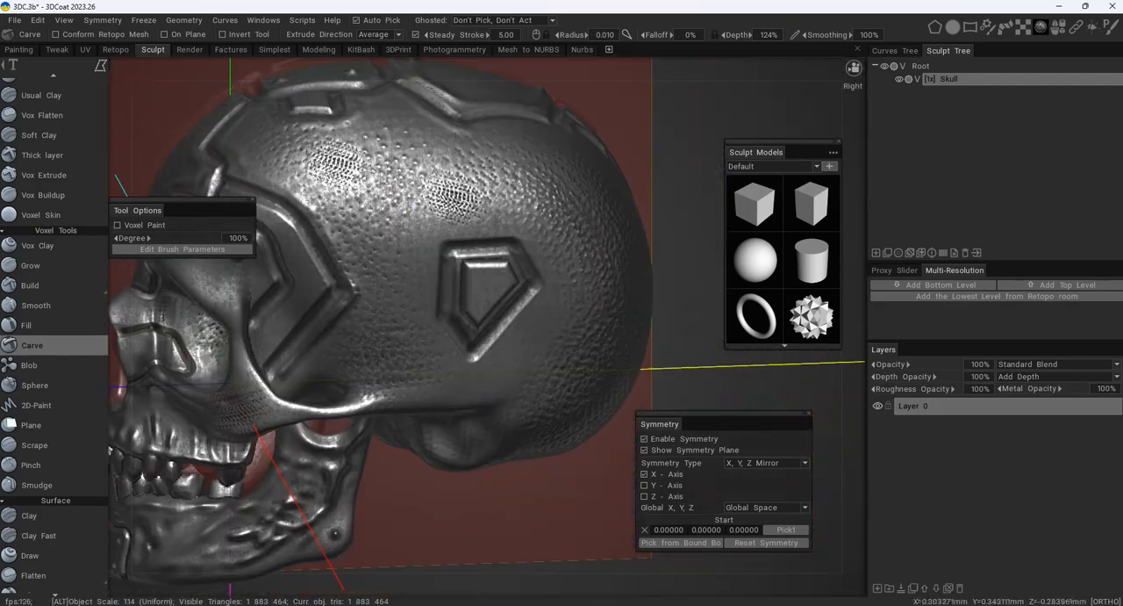
- Carve a small mark into the dimpled central forehead with the Vertex Lasso
{"action": "middle_click_drag", "start_coordinate": [394, 237], "coordinate": [495, 260], "text": "alt"}
{"action": "left_click_drag", "start_coordinate": [461, 245], "coordinate": [619, 227], "text": "alt"}
{"action": "middle_click_drag", "start_coordinate": [294, 233], "coordinate": [439, 282], "text": "alt"}
{"action": "scroll", "coordinate": [440, 282], "scroll_direction": "up", "scroll_amount": 7}
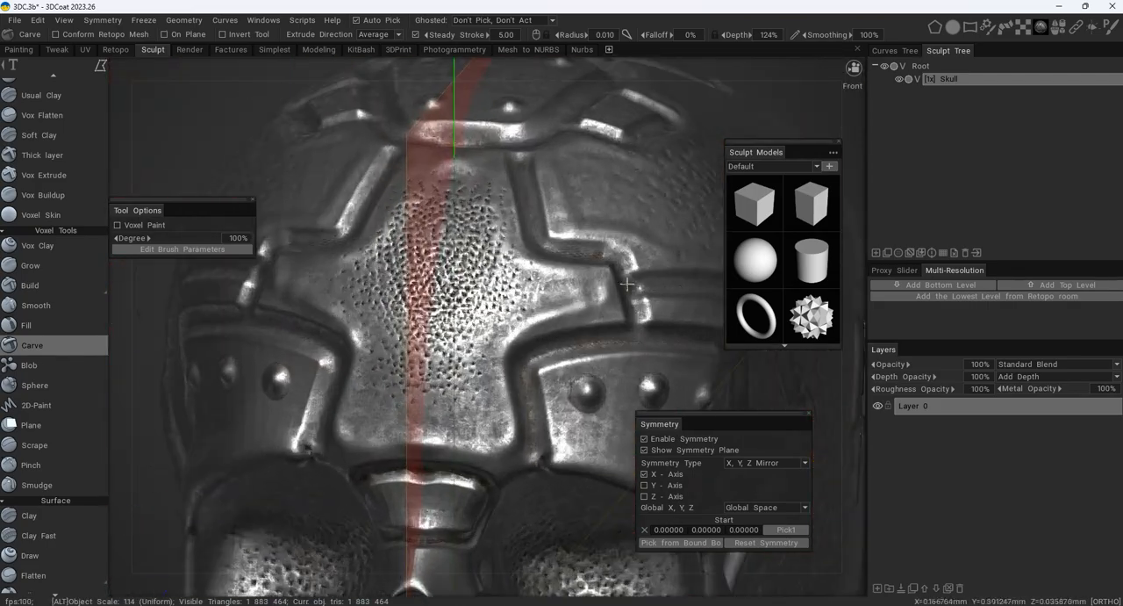
{"action": "left_click_drag", "start_coordinate": [439, 282], "coordinate": [348, 264], "text": "alt"}
{"action": "scroll", "coordinate": [347, 264], "scroll_direction": "up", "scroll_amount": 3}
{"action": "middle_click_drag", "start_coordinate": [345, 264], "coordinate": [373, 240], "text": "alt"}
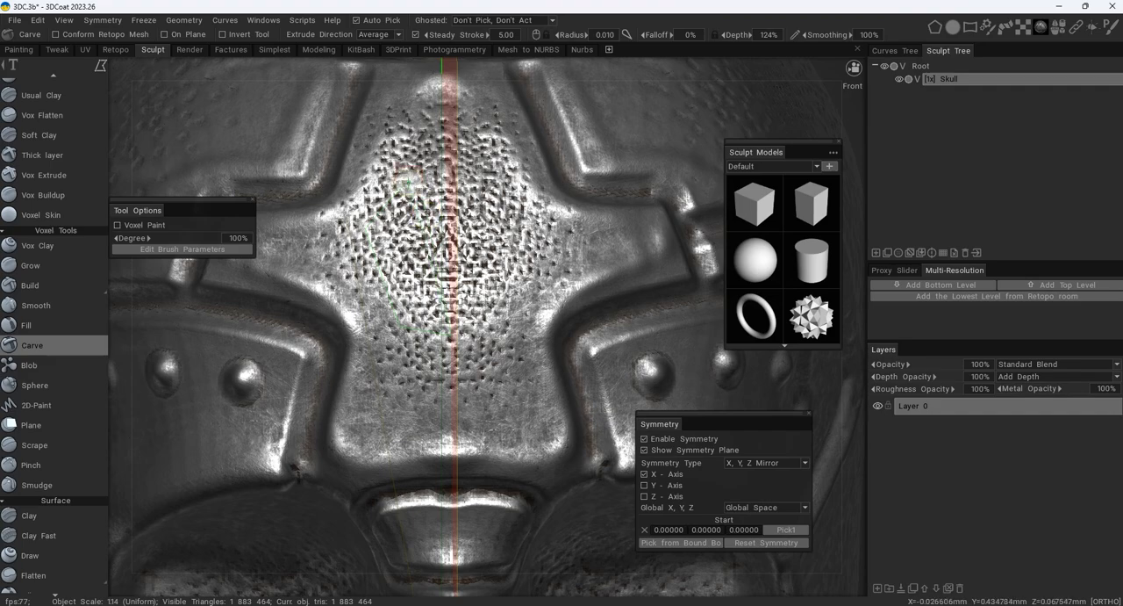
{"action": "left_click_drag", "start_coordinate": [487, 184], "coordinate": [501, 214]}
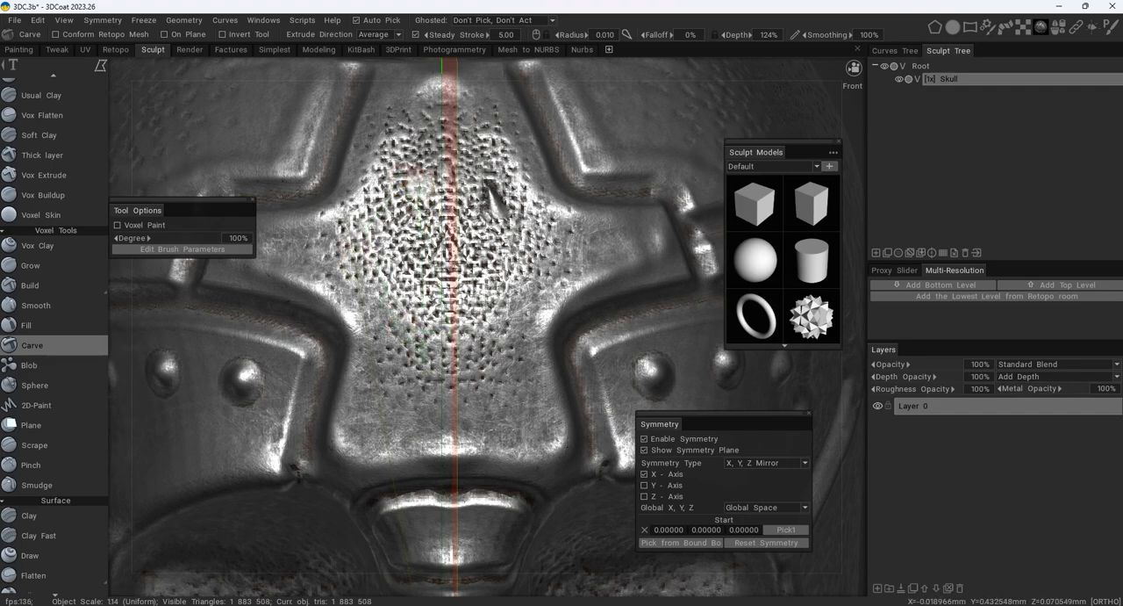
- Try a larger mirrored Carve Vertex Lasso shape across the dimpled forehead
{"action": "mouse_move", "coordinate": [402, 185]}
{"action": "left_mouse_down", "text": "alt"}
{"action": "mouse_move", "coordinate": [470, 160]}
{"action": "mouse_move", "coordinate": [410, 279]}
{"action": "mouse_move", "coordinate": [480, 305]}
{"action": "mouse_move", "coordinate": [507, 281]}
{"action": "mouse_move", "coordinate": [401, 267]}
{"action": "mouse_move", "coordinate": [444, 285]}
{"action": "left_mouse_up", "text": "alt"}
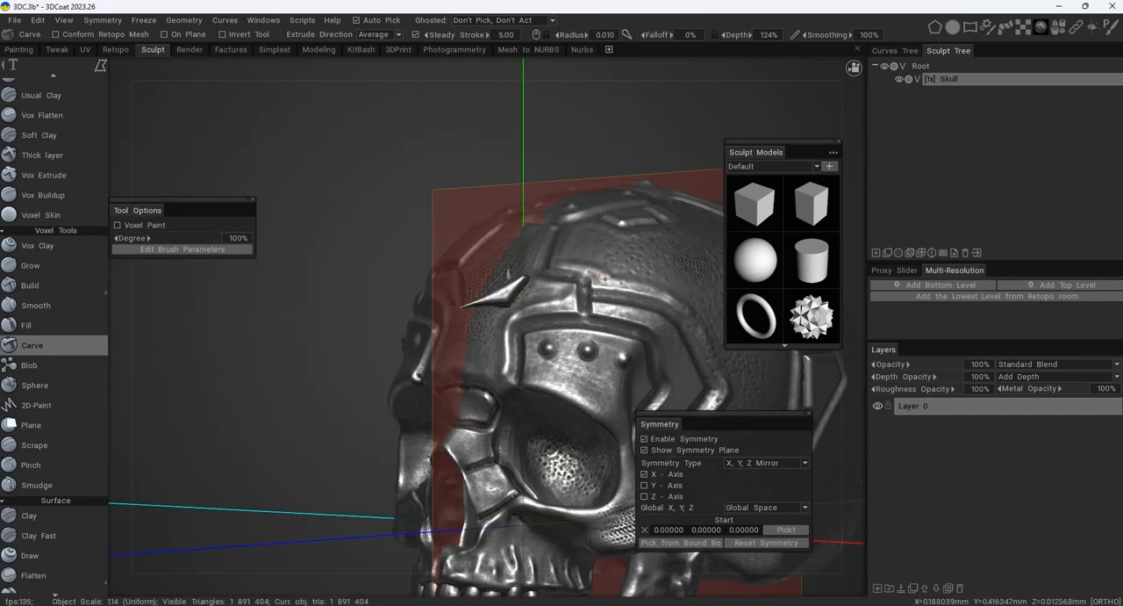
{"action": "middle_click_drag", "start_coordinate": [583, 293], "coordinate": [507, 229], "text": "alt"}
{"action": "right_click_drag", "start_coordinate": [506, 230], "coordinate": [550, 229], "text": "alt"}
{"action": "left_click_drag", "start_coordinate": [549, 229], "coordinate": [517, 278], "text": "alt"}
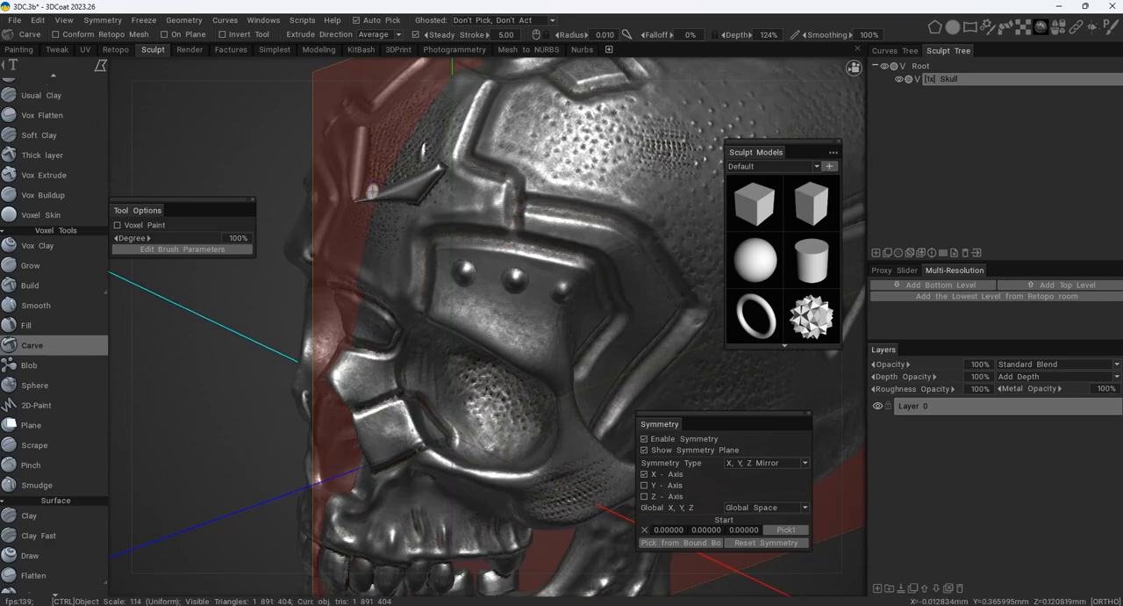
- Sculpt a mirrored Vertex Lasso shape on the polygonal crown plate with Usual Clay at radius 0.010
{"action": "left_click", "coordinate": [41, 95]}
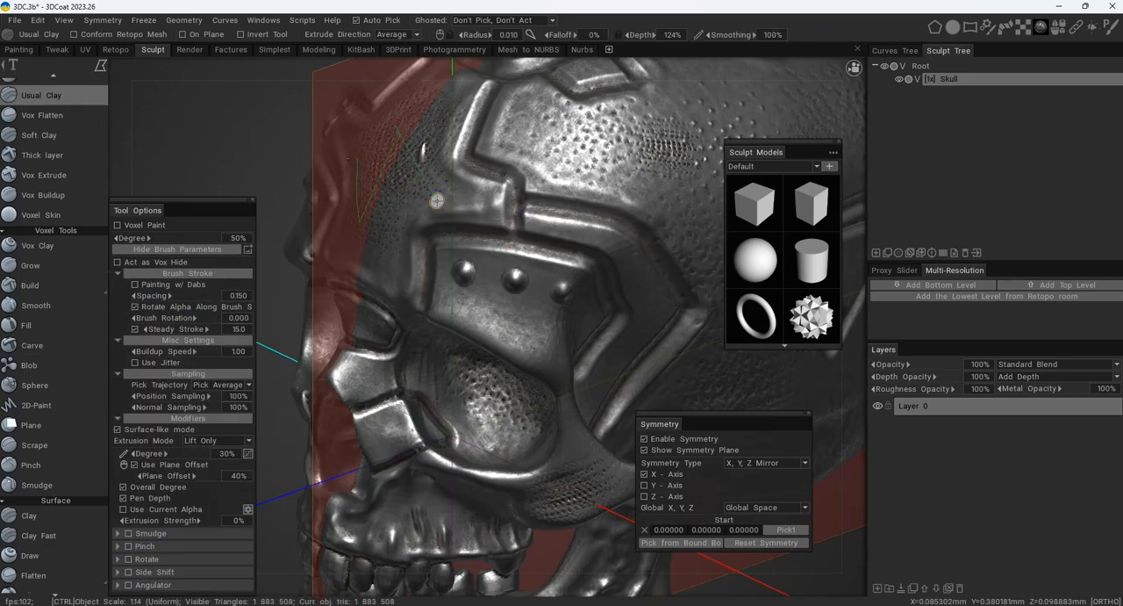
{"action": "left_click_drag", "start_coordinate": [491, 169], "coordinate": [426, 182]}
{"action": "left_click_drag", "start_coordinate": [531, 213], "coordinate": [497, 171], "text": "alt"}
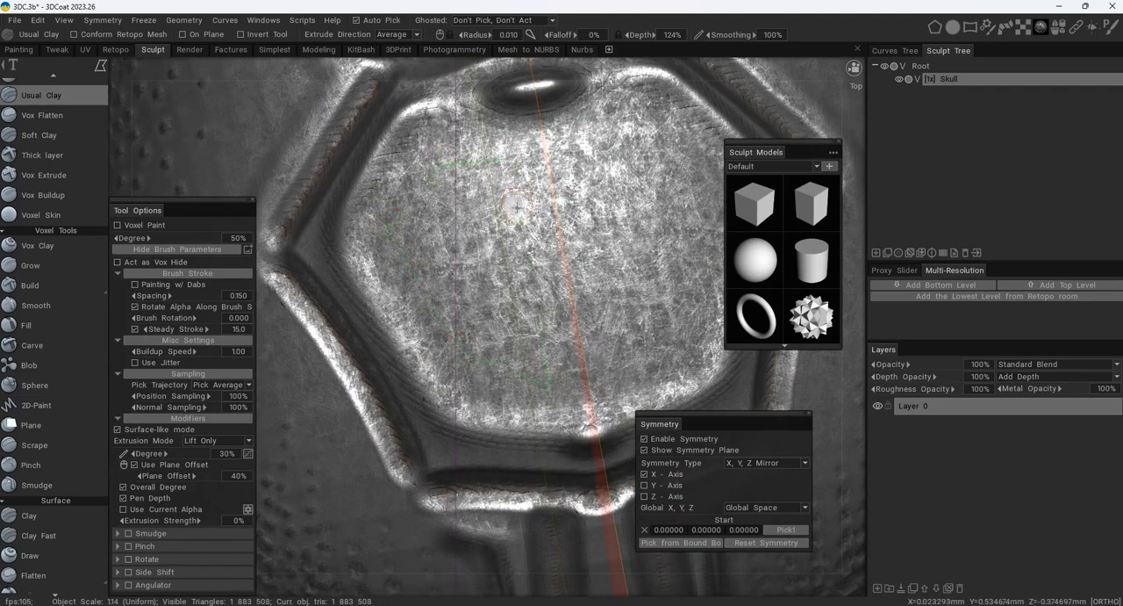
{"action": "left_click", "coordinate": [505, 159]}
{"action": "right_click_drag", "start_coordinate": [505, 159], "coordinate": [509, 351], "text": "alt"}
{"action": "left_click_drag", "start_coordinate": [510, 351], "coordinate": [464, 184], "text": "alt"}
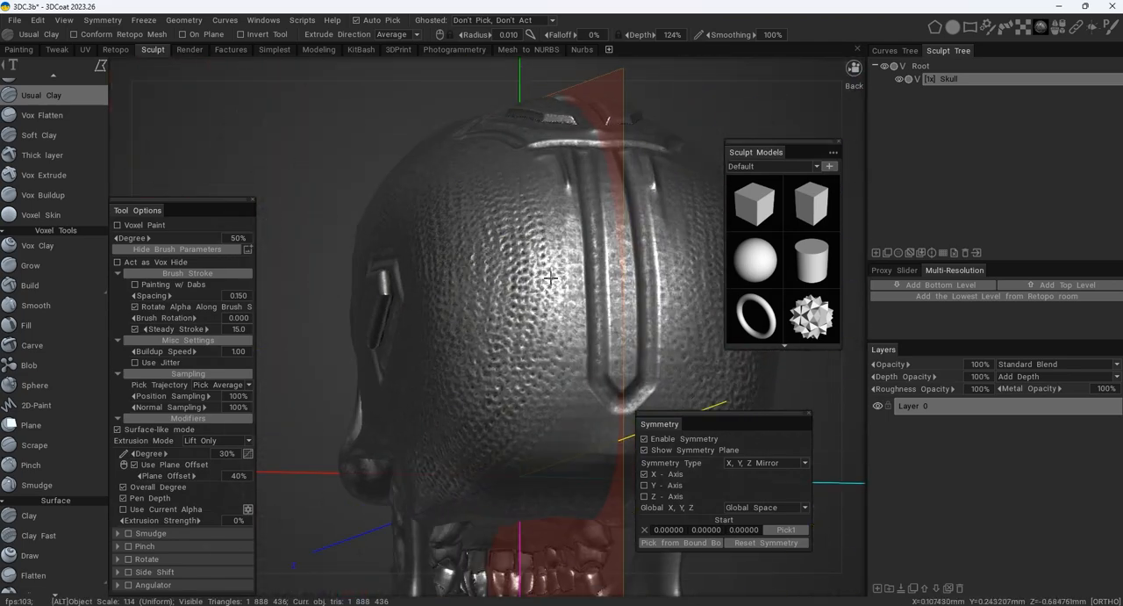
- Sculpt a mirrored polygonal Vertex Lasso shape on the lower back of the skull, beside the tip of the vertical groove
{"action": "middle_click_drag", "start_coordinate": [551, 278], "coordinate": [439, 254], "text": "alt"}
{"action": "right_click_drag", "start_coordinate": [439, 255], "coordinate": [518, 263], "text": "alt"}
{"action": "left_click_drag", "start_coordinate": [518, 264], "coordinate": [483, 243], "text": "alt"}
{"action": "middle_click_drag", "start_coordinate": [483, 242], "coordinate": [501, 124], "text": "alt"}
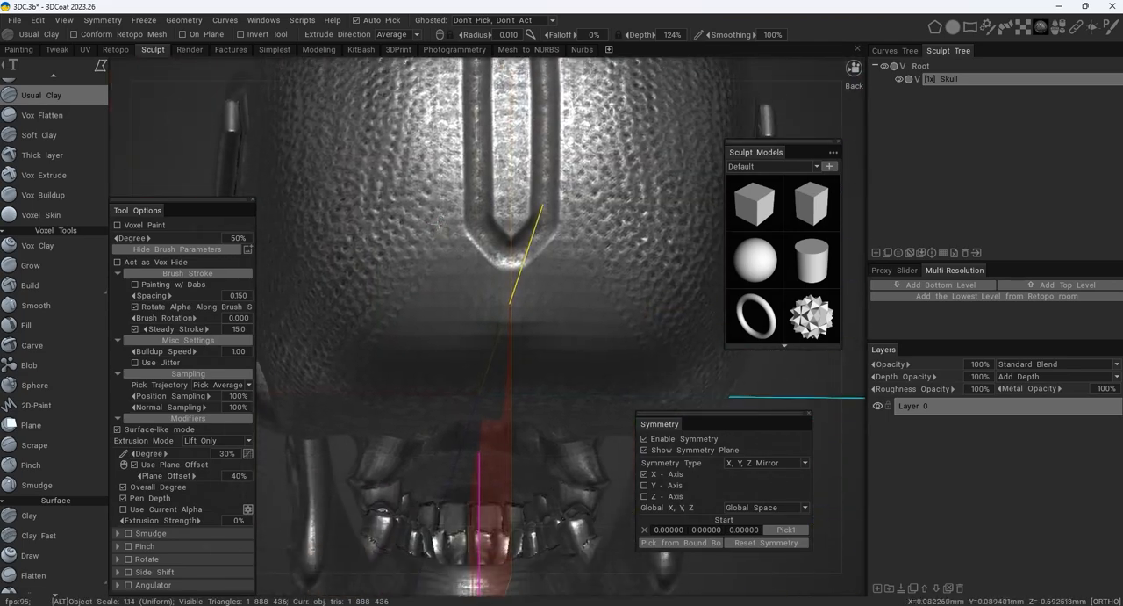
{"action": "right_click_drag", "start_coordinate": [500, 255], "coordinate": [497, 289], "text": "alt"}
{"action": "left_click_drag", "start_coordinate": [497, 289], "coordinate": [499, 306], "text": "alt"}
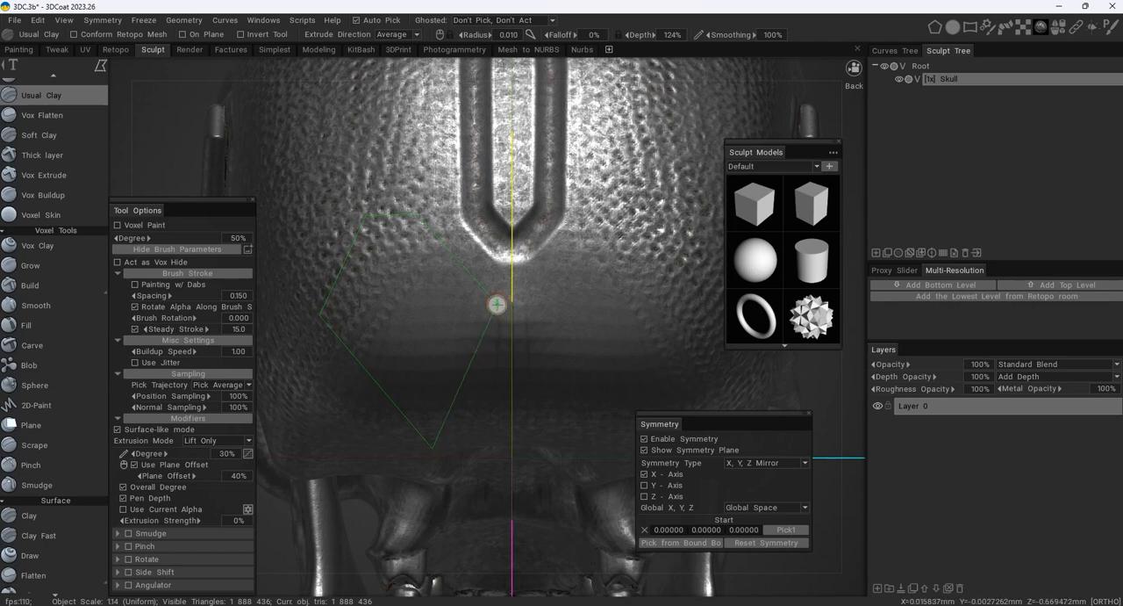
{"action": "left_click_drag", "start_coordinate": [497, 304], "coordinate": [388, 235], "text": "alt"}
- Carve a recessed polygonal panel with the Vertex Lasso over the dense dimple patch on the upper side of the cranium
{"action": "scroll", "coordinate": [500, 298], "scroll_direction": "up", "scroll_amount": 4}
{"action": "scroll", "coordinate": [479, 239], "scroll_direction": "up", "scroll_amount": 4}
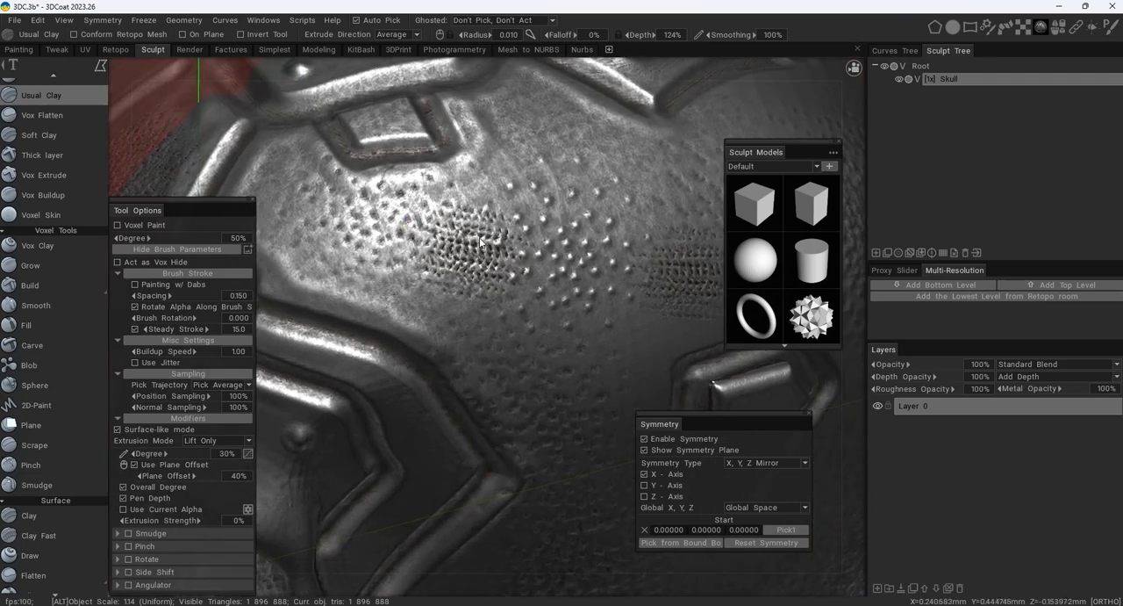
{"action": "scroll", "coordinate": [479, 239], "scroll_direction": "down", "scroll_amount": 2}
{"action": "scroll", "coordinate": [480, 239], "scroll_direction": "up", "scroll_amount": 2}
{"action": "left_click_drag", "start_coordinate": [479, 238], "coordinate": [446, 200], "text": "alt"}
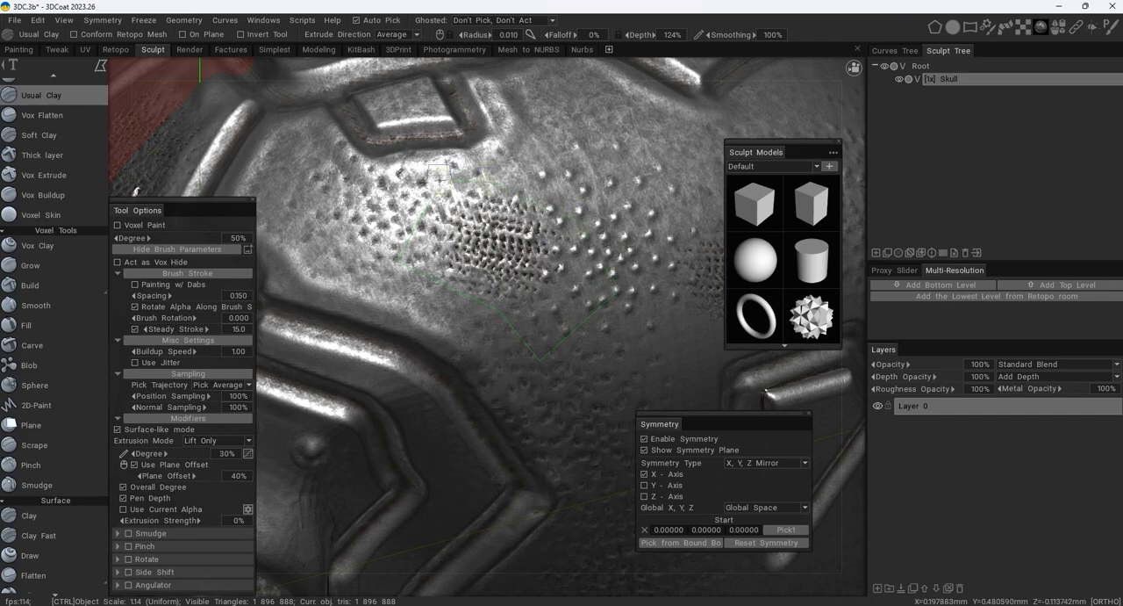
{"action": "left_click_drag", "start_coordinate": [433, 195], "coordinate": [430, 198], "text": "ctrl"}
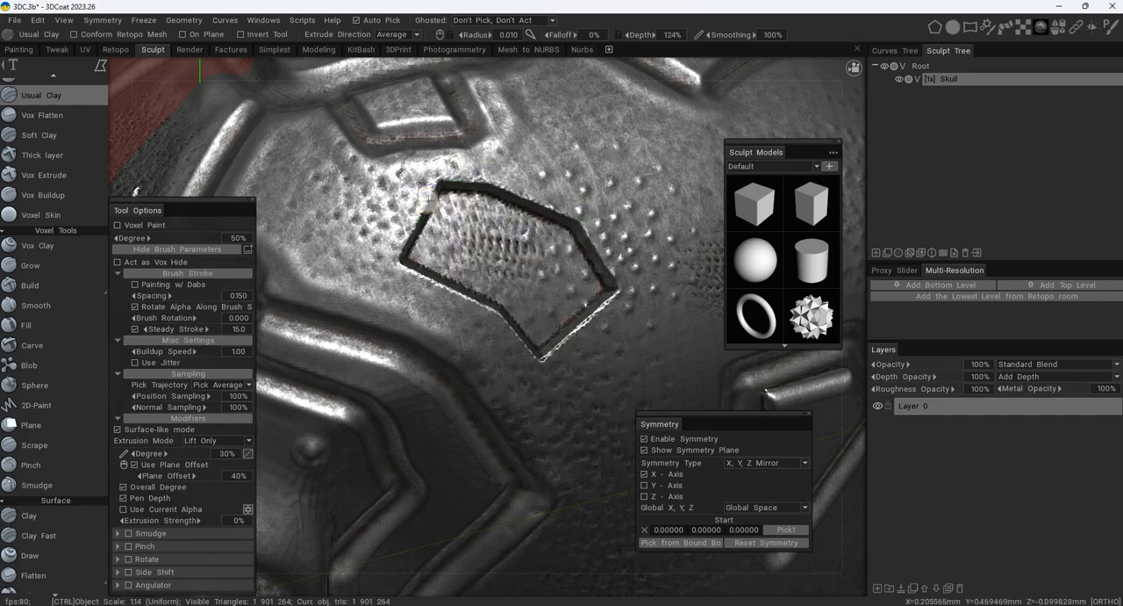
{"action": "right_click_drag", "start_coordinate": [515, 243], "coordinate": [478, 194], "text": "alt"}
{"action": "left_click_drag", "start_coordinate": [478, 194], "coordinate": [534, 263], "text": "alt"}
{"action": "right_click_drag", "start_coordinate": [534, 264], "coordinate": [504, 241], "text": "alt"}
{"action": "left_click_drag", "start_coordinate": [504, 241], "coordinate": [631, 241], "text": "alt"}
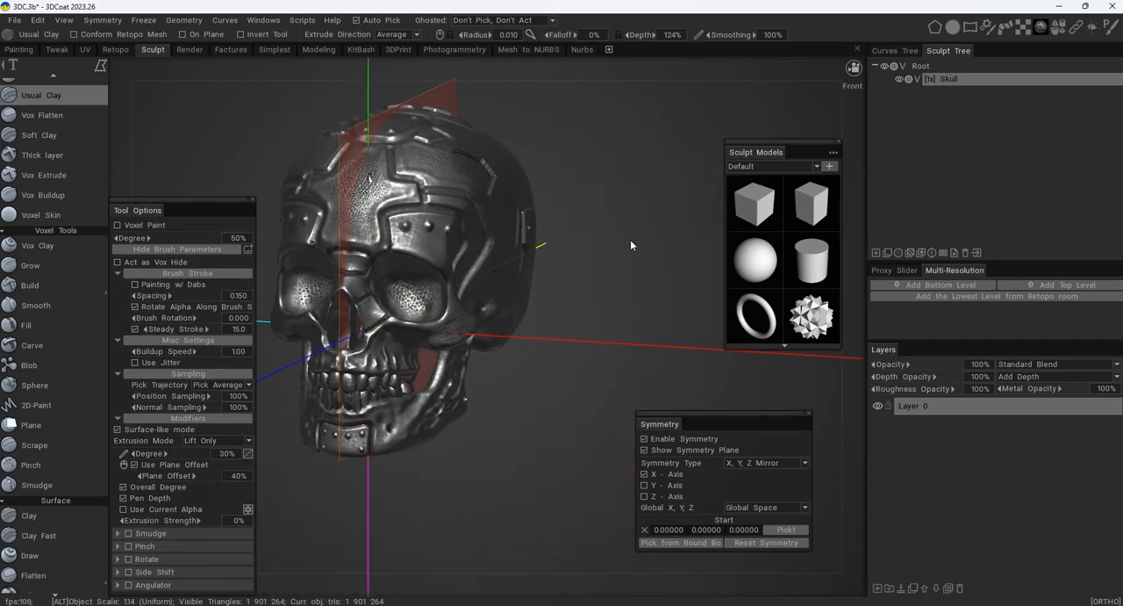
{"action": "middle_click_drag", "start_coordinate": [518, 242], "coordinate": [612, 241], "text": "alt"}
{"action": "right_click_drag", "start_coordinate": [611, 242], "coordinate": [620, 249], "text": "alt"}
{"action": "left_click_drag", "start_coordinate": [619, 249], "coordinate": [556, 242], "text": "alt"}
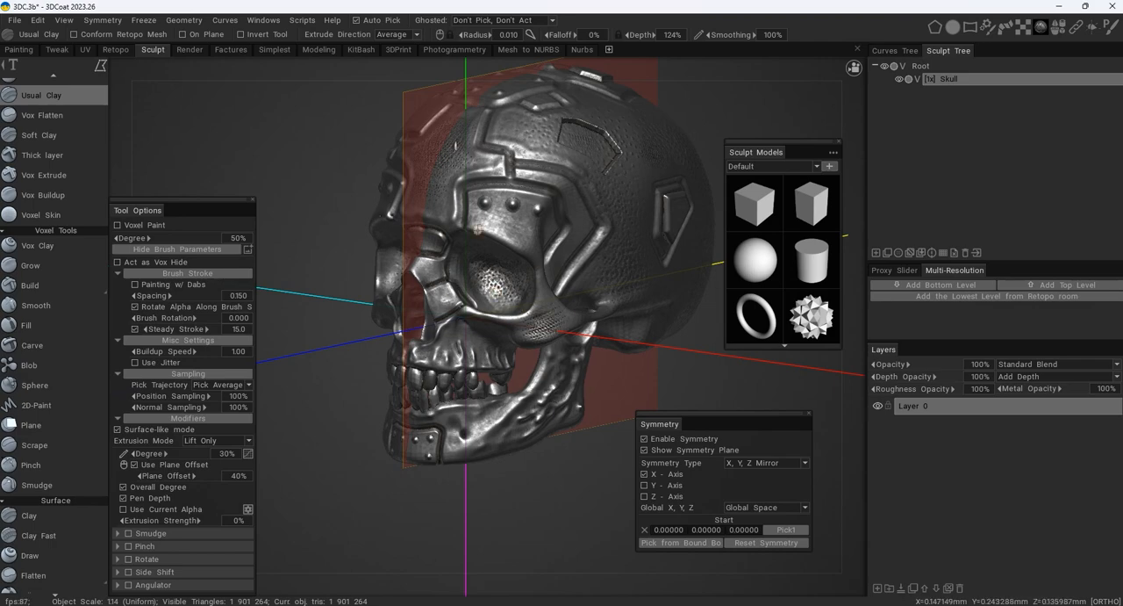
{"action": "left_click_drag", "start_coordinate": [553, 253], "coordinate": [610, 248], "text": "alt"}
{"action": "middle_click_drag", "start_coordinate": [610, 244], "coordinate": [495, 254], "text": "alt"}
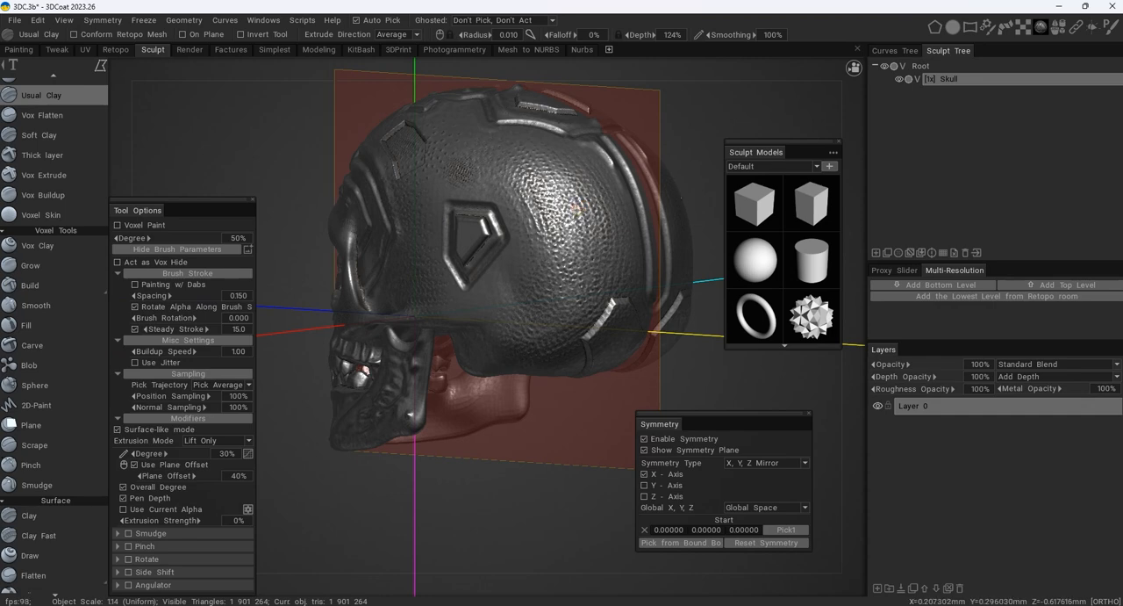
- Browse the Geometry, Parts, Plants, Misc, Greebles and Cloth sculpt models for a mechanical decoration
{"action": "mouse_move", "coordinate": [1060, 29]}
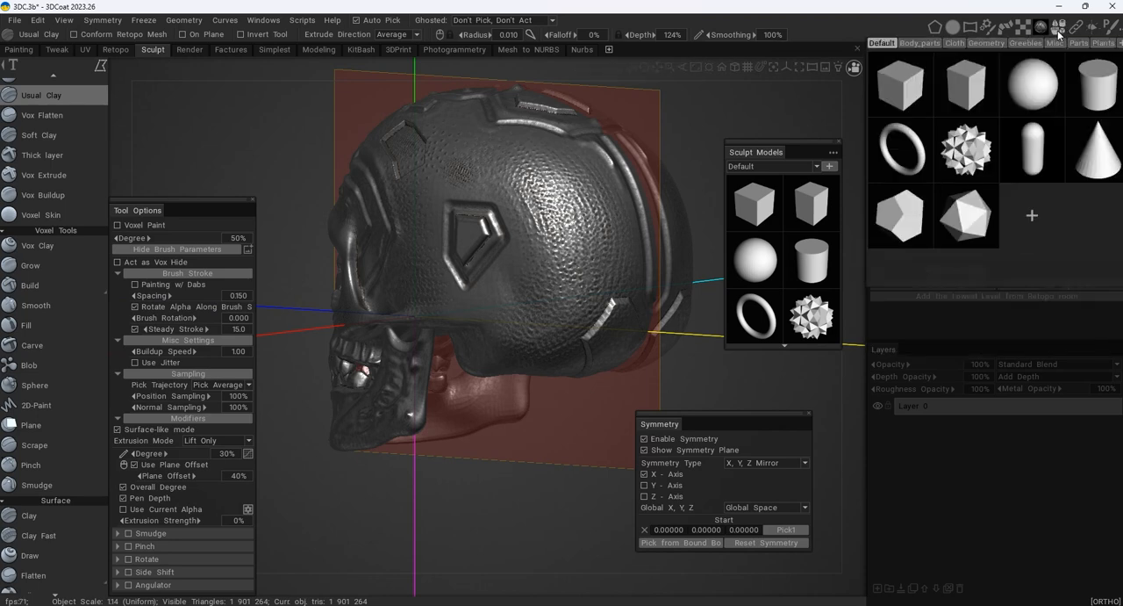
{"action": "left_click", "coordinate": [1001, 45]}
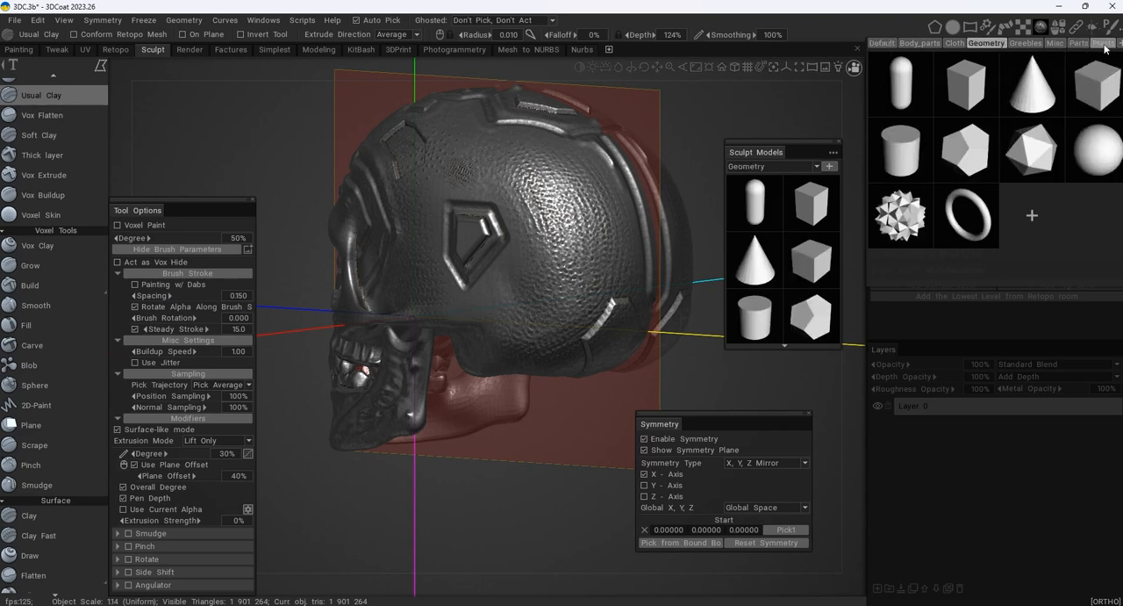
{"action": "left_click", "coordinate": [1087, 45]}
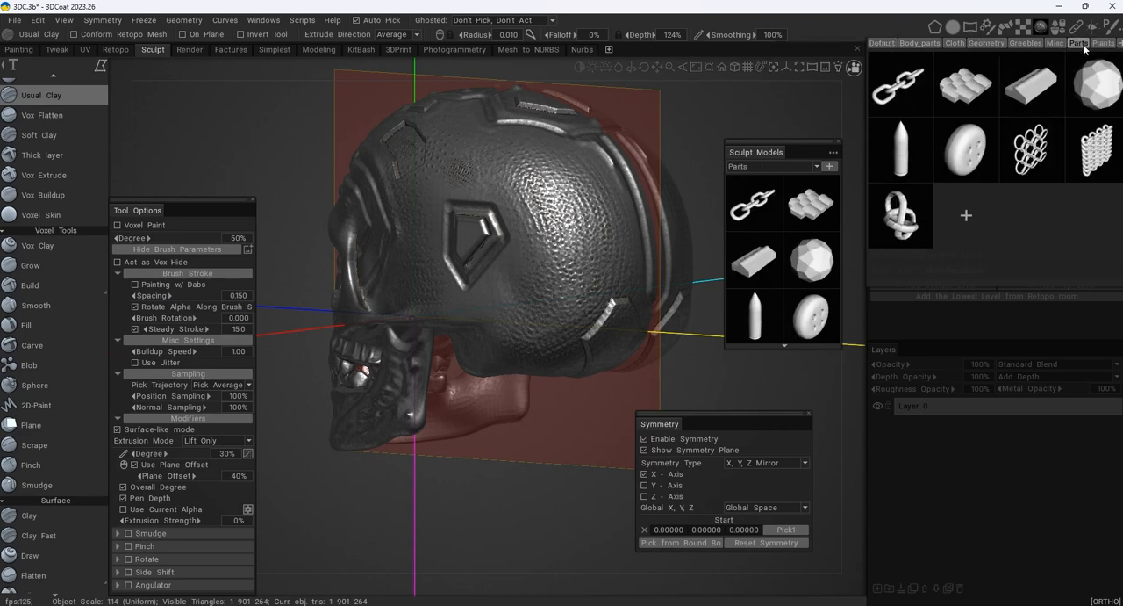
{"action": "left_click", "coordinate": [1102, 44]}
{"action": "left_click", "coordinate": [1055, 44]}
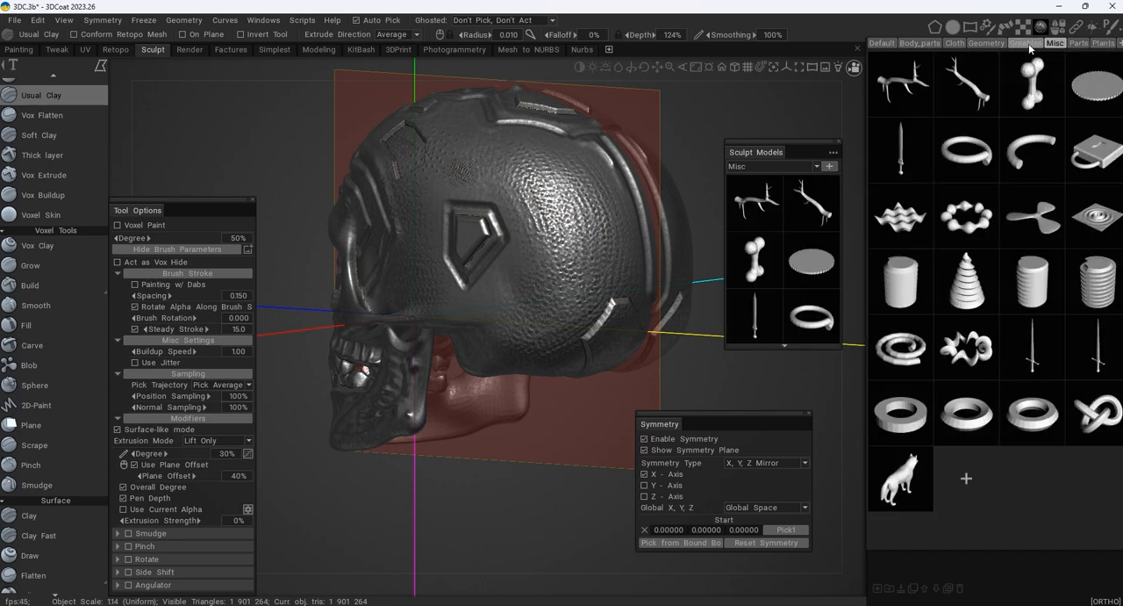
{"action": "left_click", "coordinate": [1027, 43]}
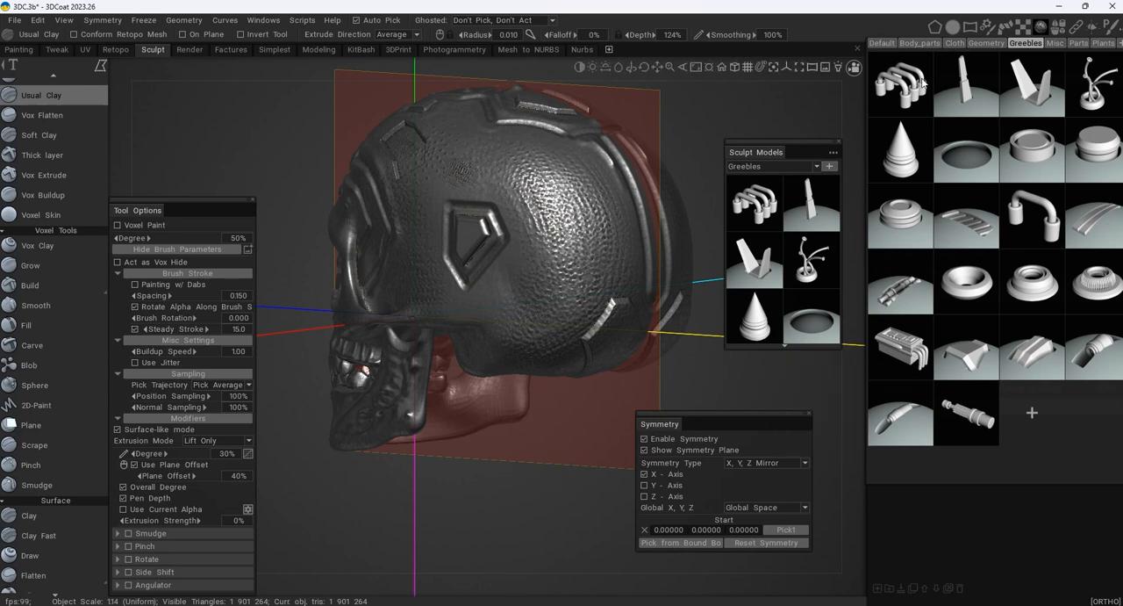
{"action": "mouse_move", "coordinate": [922, 81]}
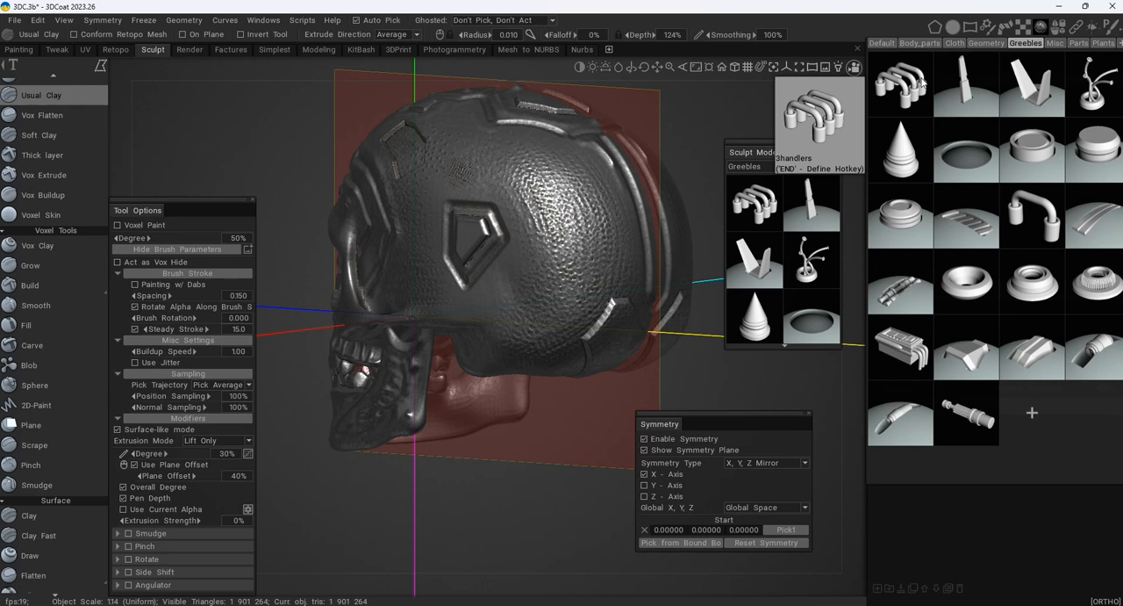
{"action": "left_click", "coordinate": [955, 43]}
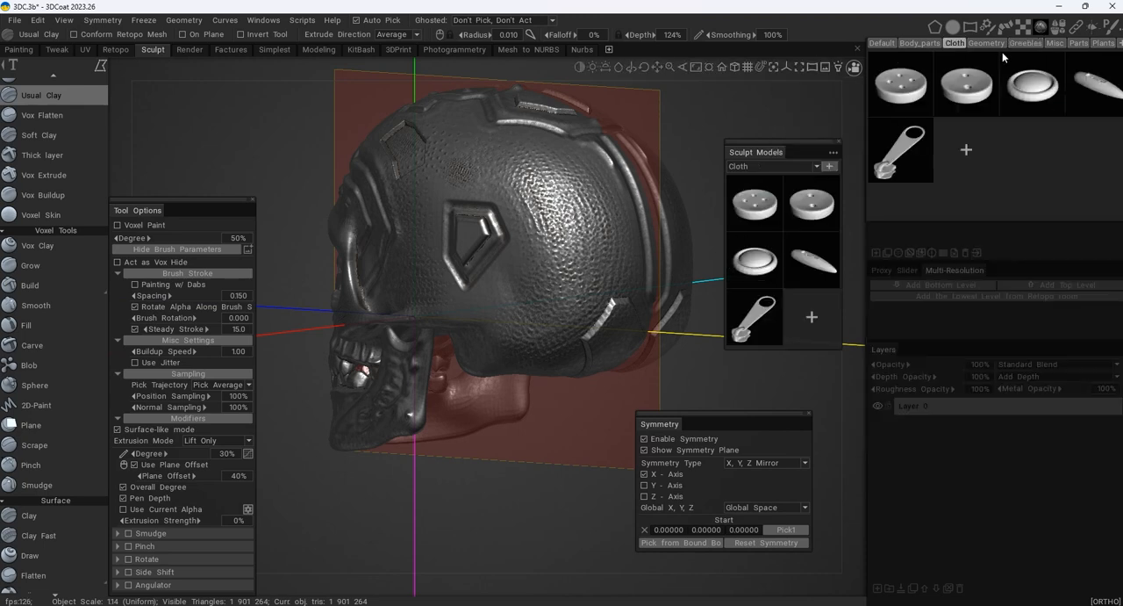
- Load the box-shaped greeble with curved side pipes from the Greebles models and auto-scale it to the scene
{"action": "left_click", "coordinate": [1026, 43]}
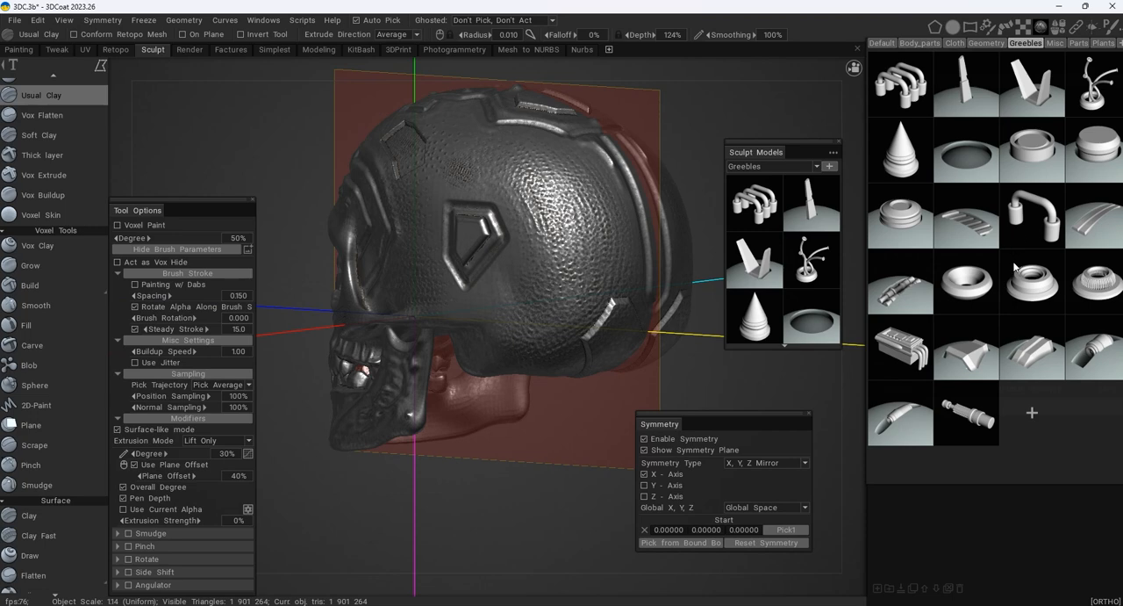
{"action": "left_click", "coordinate": [909, 367]}
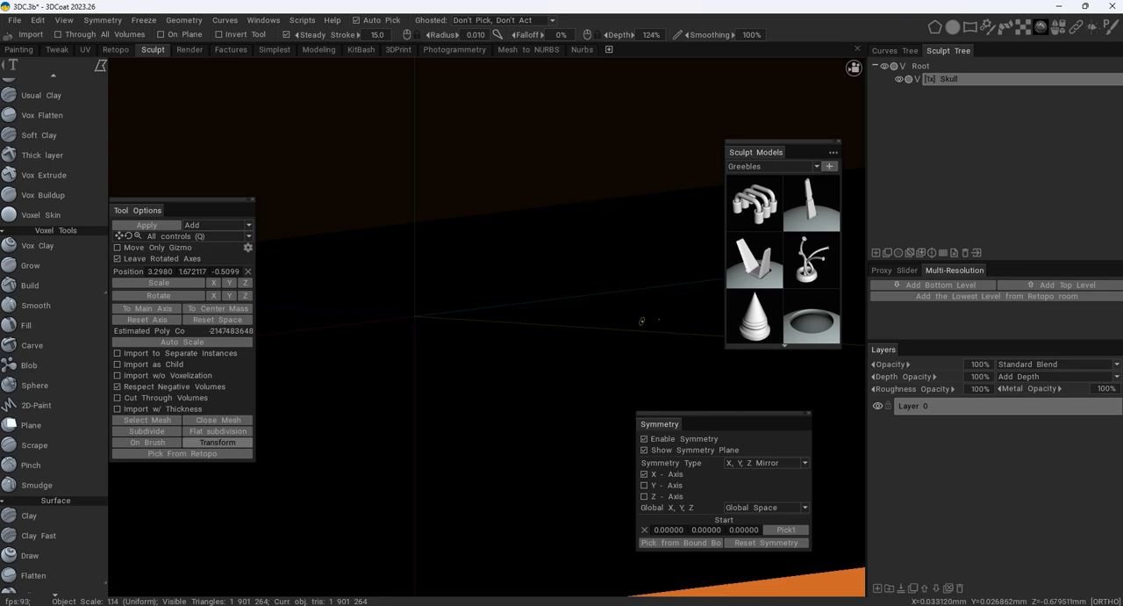
{"action": "right_click_drag", "start_coordinate": [596, 321], "coordinate": [283, 351], "text": "alt"}
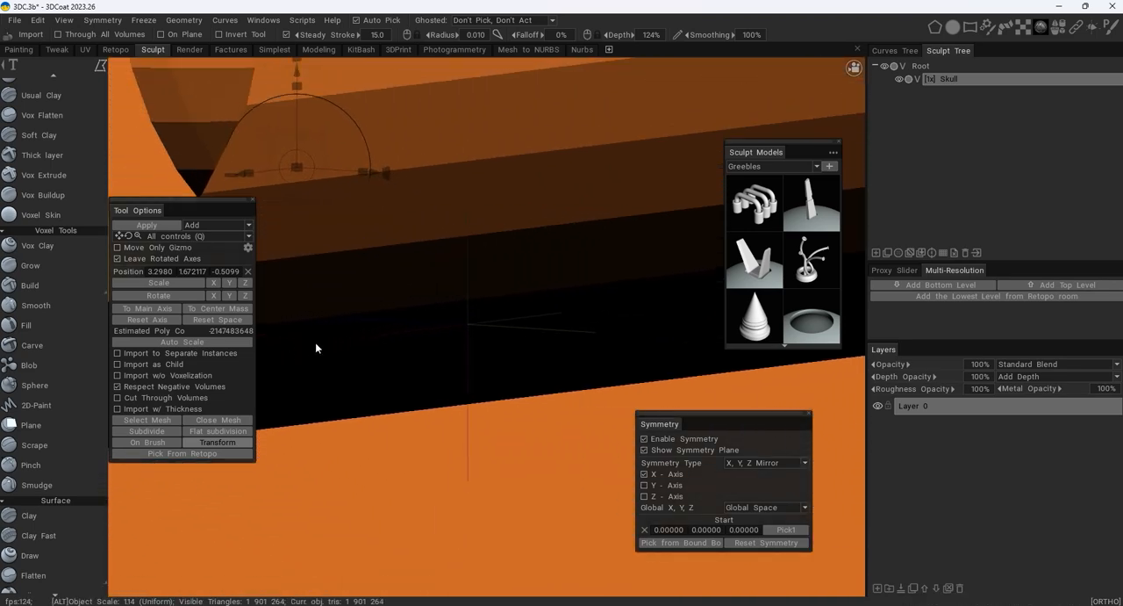
{"action": "right_click_drag", "start_coordinate": [550, 328], "coordinate": [323, 353], "text": "alt"}
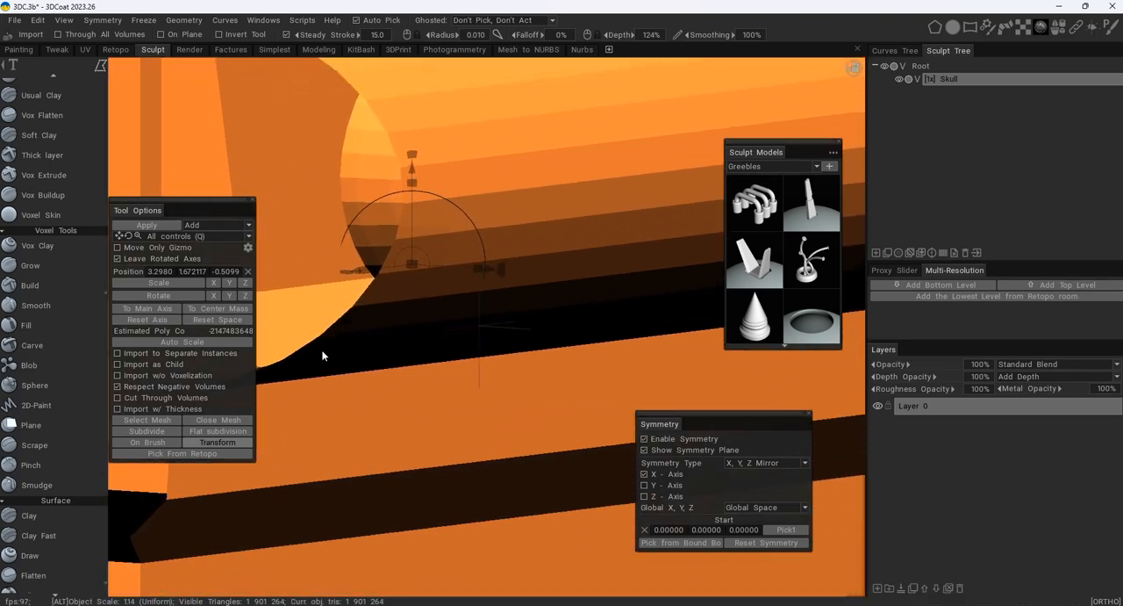
{"action": "left_click", "coordinate": [222, 344]}
{"action": "left_click_drag", "start_coordinate": [408, 289], "coordinate": [552, 315], "text": "alt"}
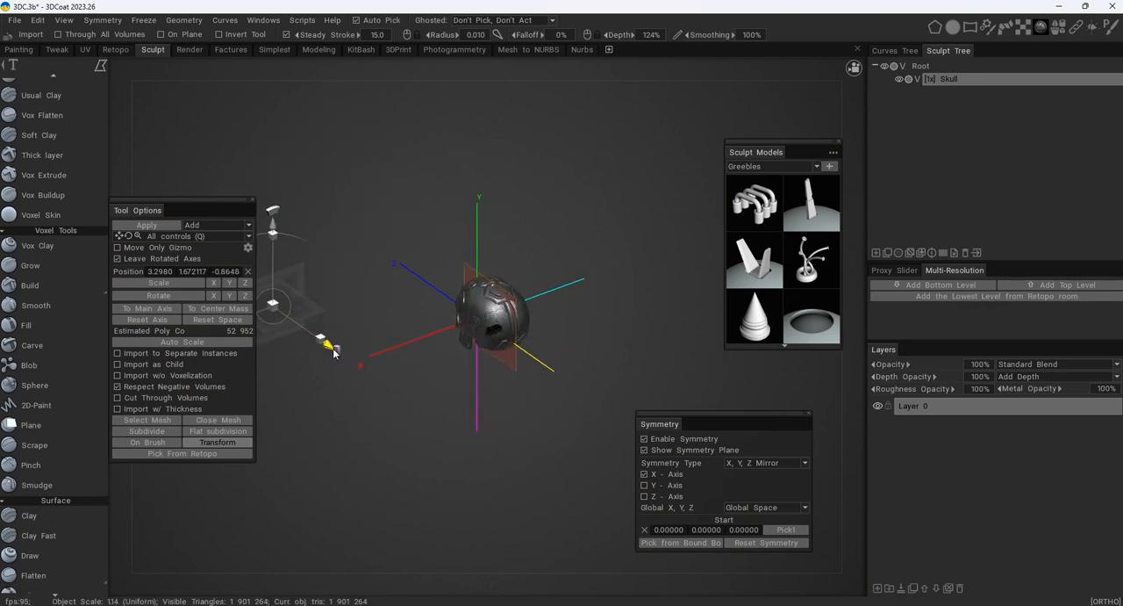
- Move the greeble along Z out behind the skull and centre its gizmo on the centre of mass
{"action": "left_click_drag", "start_coordinate": [332, 350], "coordinate": [435, 419]}
{"action": "left_click_drag", "start_coordinate": [491, 355], "coordinate": [606, 389], "text": "alt"}
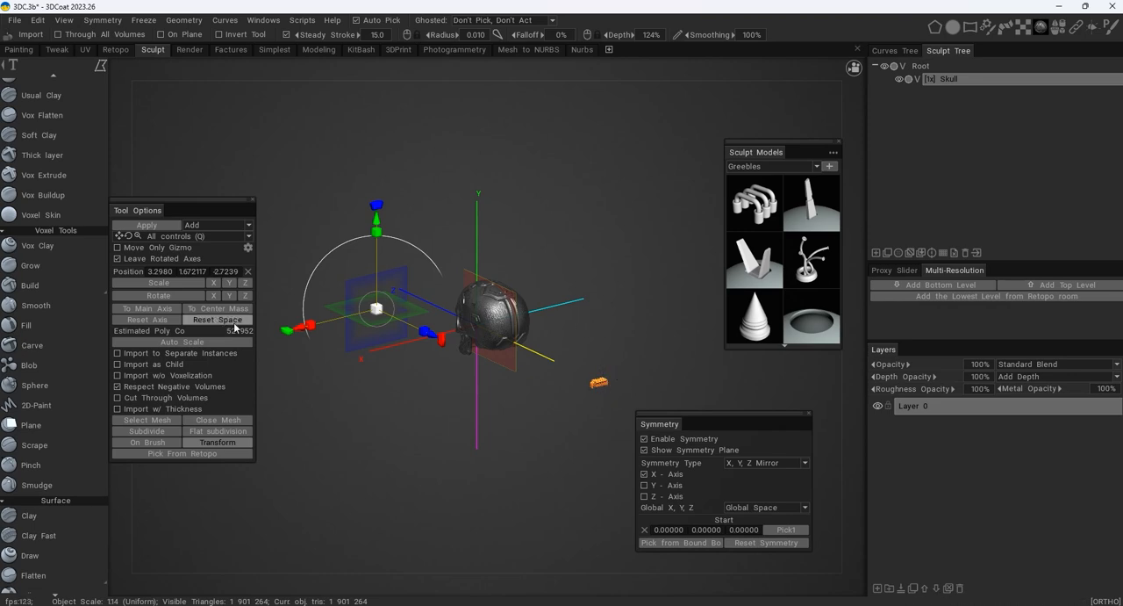
{"action": "left_click", "coordinate": [216, 341]}
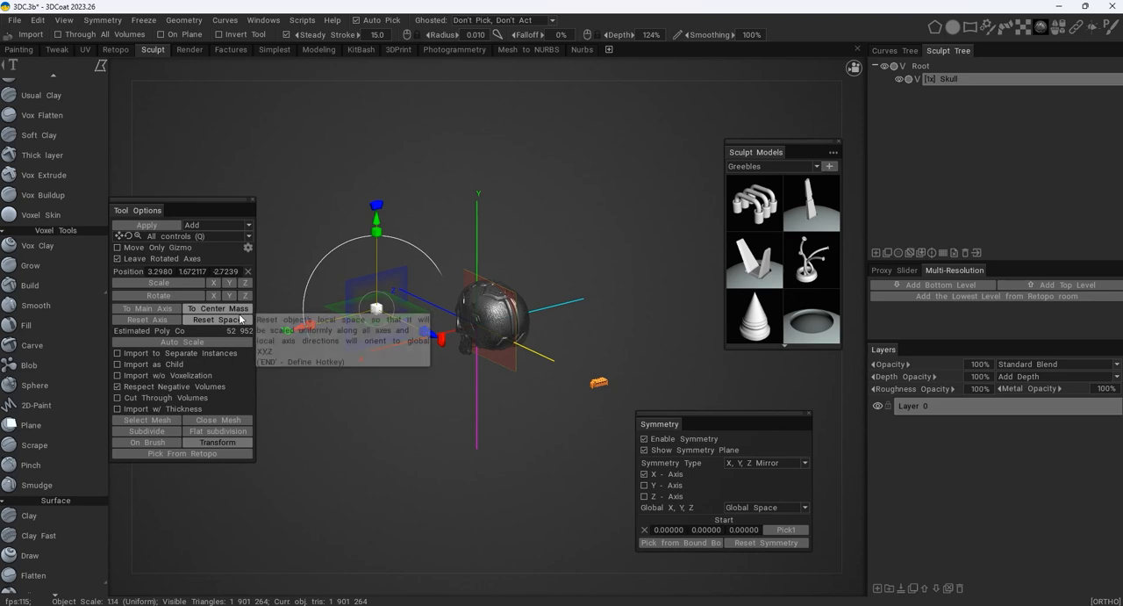
{"action": "left_click", "coordinate": [241, 317]}
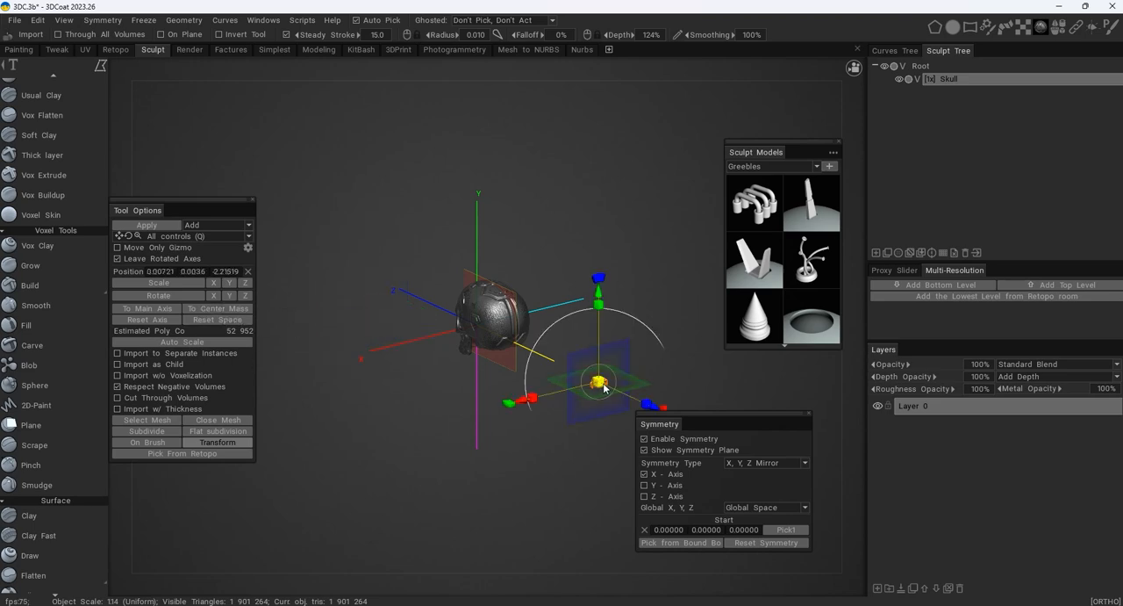
- Bring the greeble up to the back of the skull at Z -0.7382 and raise it to Y 0.24950
{"action": "left_click_drag", "start_coordinate": [545, 340], "coordinate": [512, 334], "text": "alt"}
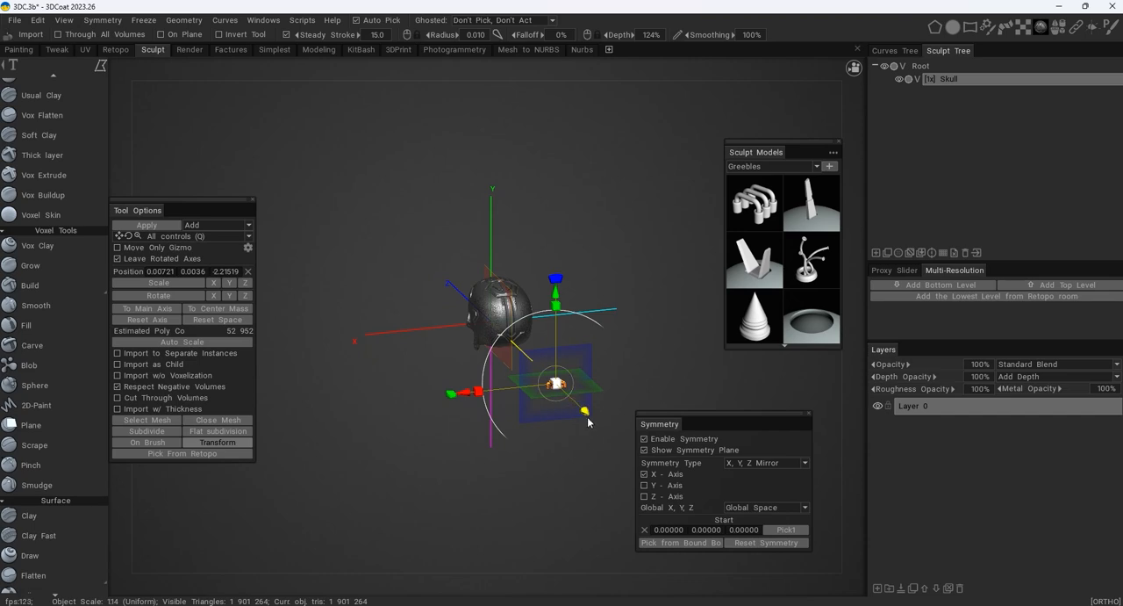
{"action": "left_click_drag", "start_coordinate": [586, 418], "coordinate": [610, 396], "text": "alt"}
{"action": "scroll", "coordinate": [609, 391], "scroll_direction": "up", "scroll_amount": 3}
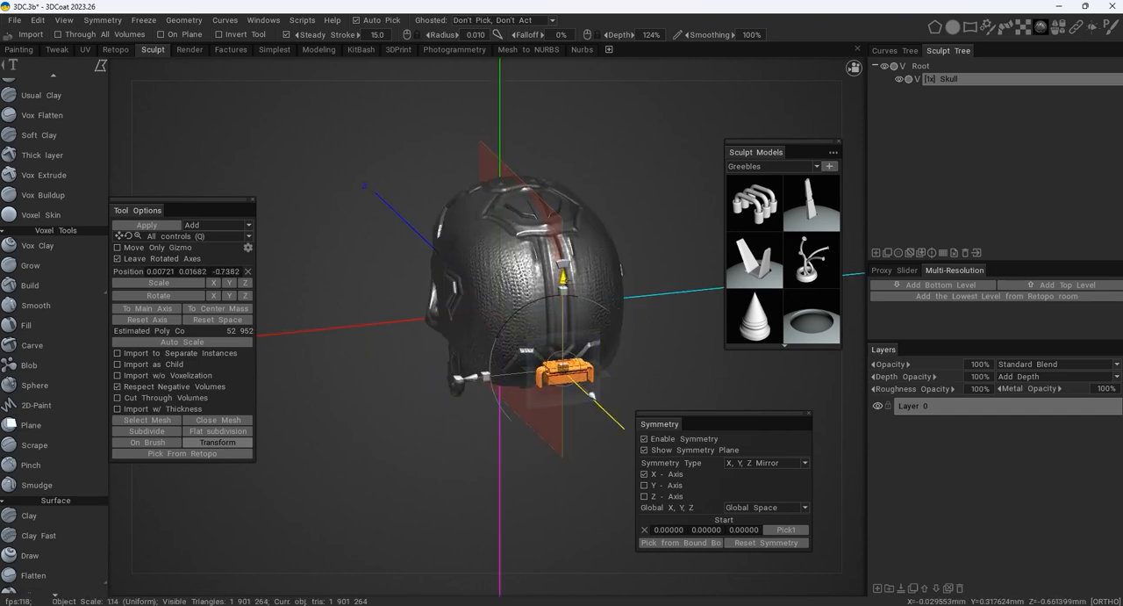
{"action": "left_click_drag", "start_coordinate": [565, 224], "coordinate": [565, 217]}
- Rotate the greeble 90 degrees in the side view so its pipes point toward the skull
{"action": "right_click_drag", "start_coordinate": [571, 230], "coordinate": [616, 295], "text": "alt"}
{"action": "left_click_drag", "start_coordinate": [399, 307], "coordinate": [597, 297], "text": "alt"}
{"action": "middle_click_drag", "start_coordinate": [598, 298], "coordinate": [497, 358], "text": "alt"}
{"action": "left_click_drag", "start_coordinate": [644, 289], "coordinate": [564, 405]}
{"action": "key", "text": "ctrl+z"}
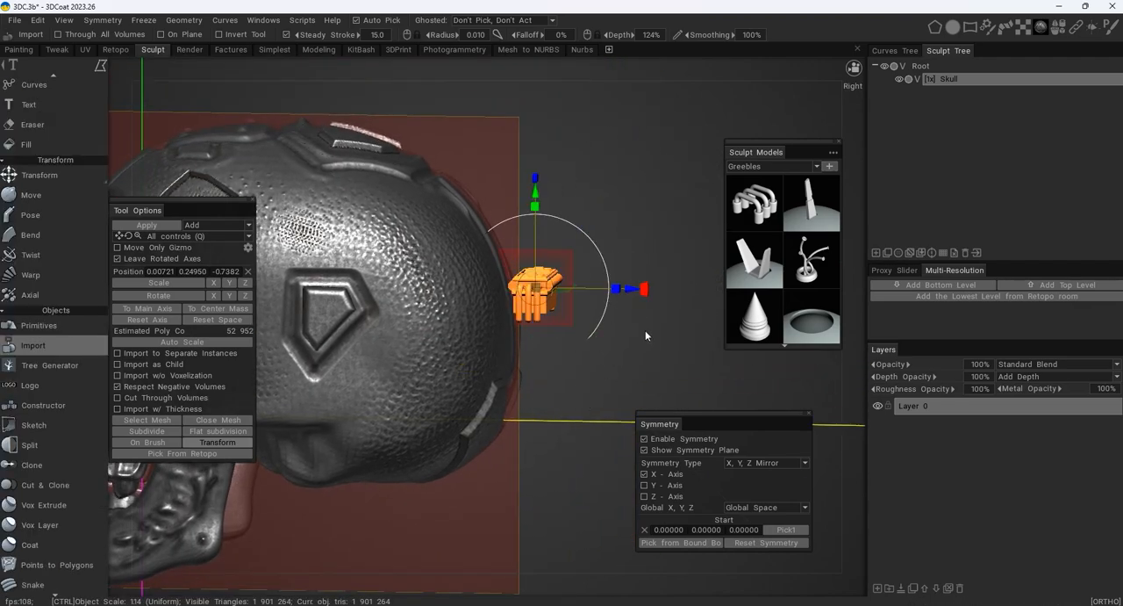
{"action": "left_click_drag", "start_coordinate": [650, 296], "coordinate": [585, 417], "text": "ctrl"}
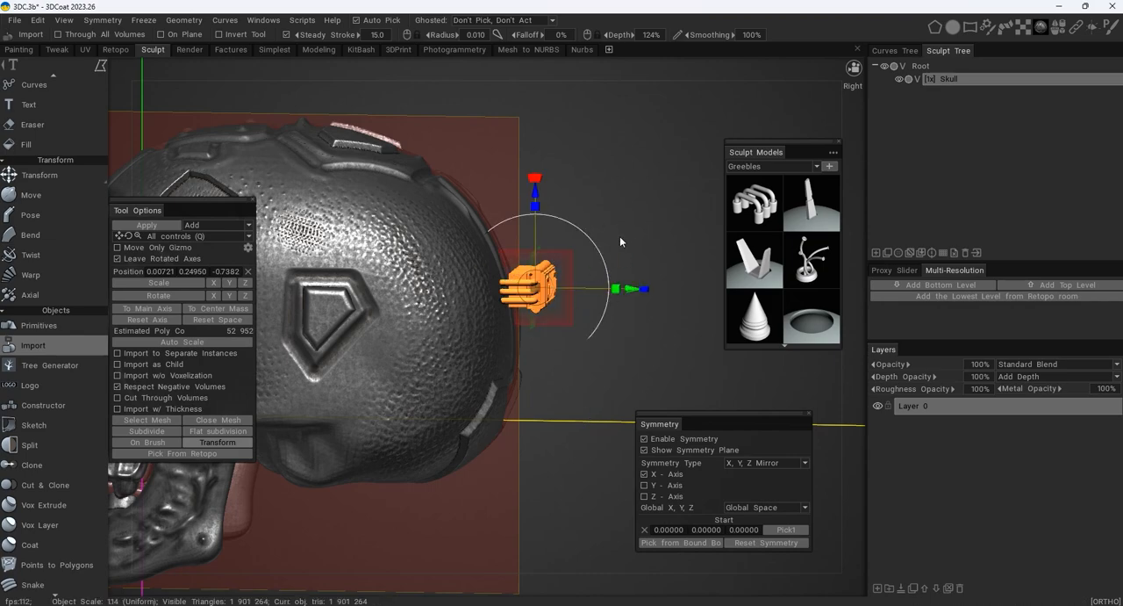
- Enlarge the greeble uniformly and seat it against the back of the skull at Y 0.20128 and Z -0.7175
{"action": "left_click_drag", "start_coordinate": [628, 215], "coordinate": [606, 254], "text": "alt"}
{"action": "mouse_move", "coordinate": [516, 300]}
{"action": "left_mouse_down"}
{"action": "mouse_move", "coordinate": [570, 307]}
{"action": "mouse_move", "coordinate": [600, 277]}
{"action": "mouse_move", "coordinate": [457, 263]}
{"action": "mouse_move", "coordinate": [421, 285]}
{"action": "mouse_move", "coordinate": [502, 286]}
{"action": "left_mouse_up"}
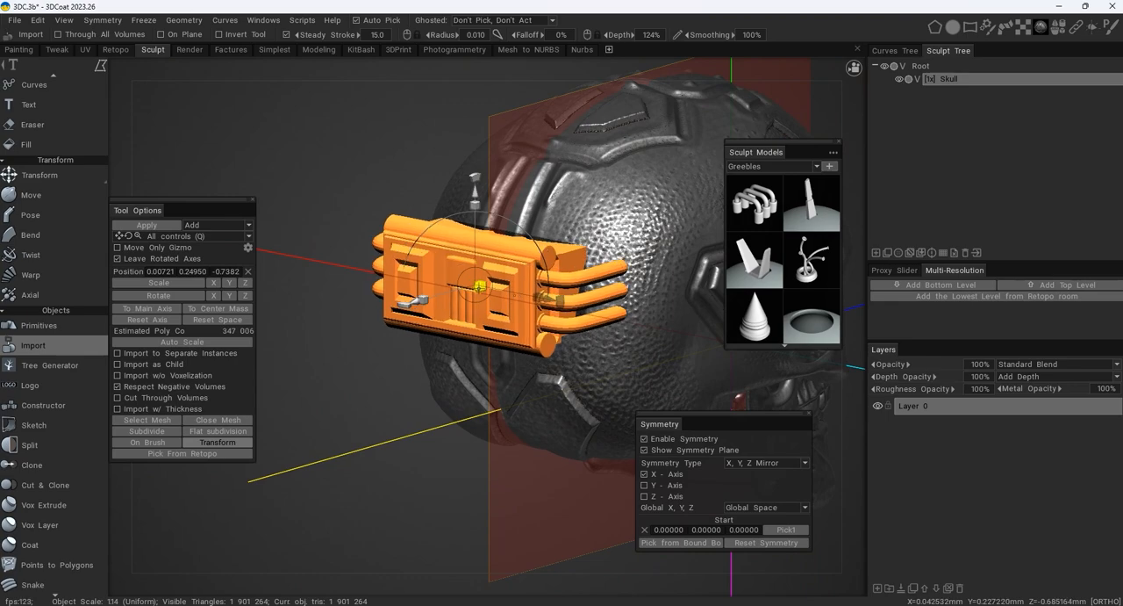
{"action": "left_click_drag", "start_coordinate": [651, 250], "coordinate": [575, 269], "text": "alt"}
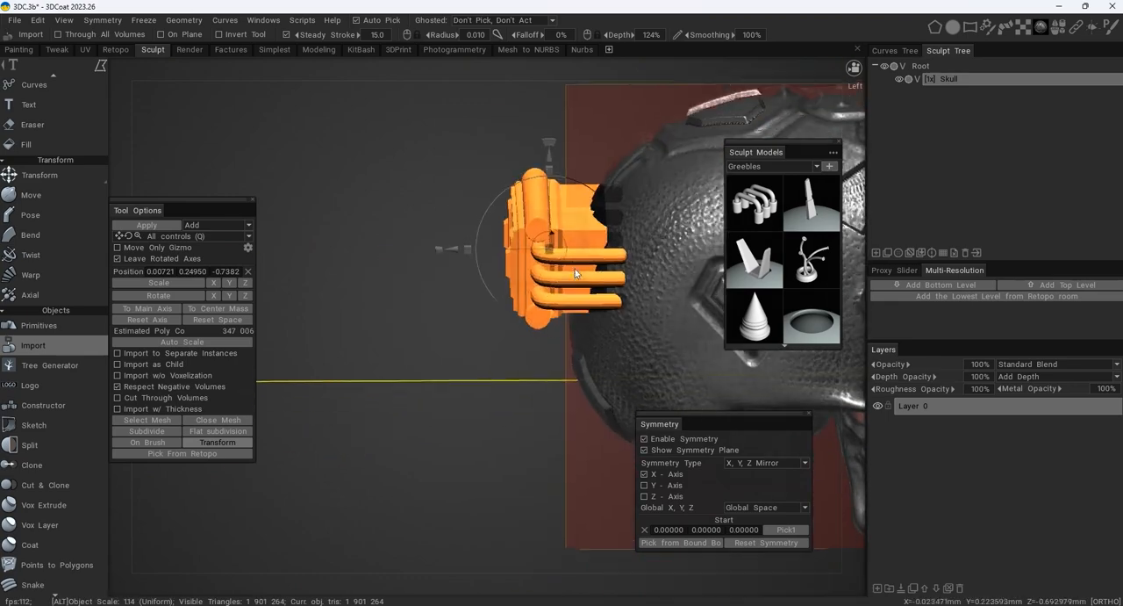
{"action": "left_click_drag", "start_coordinate": [456, 247], "coordinate": [469, 247]}
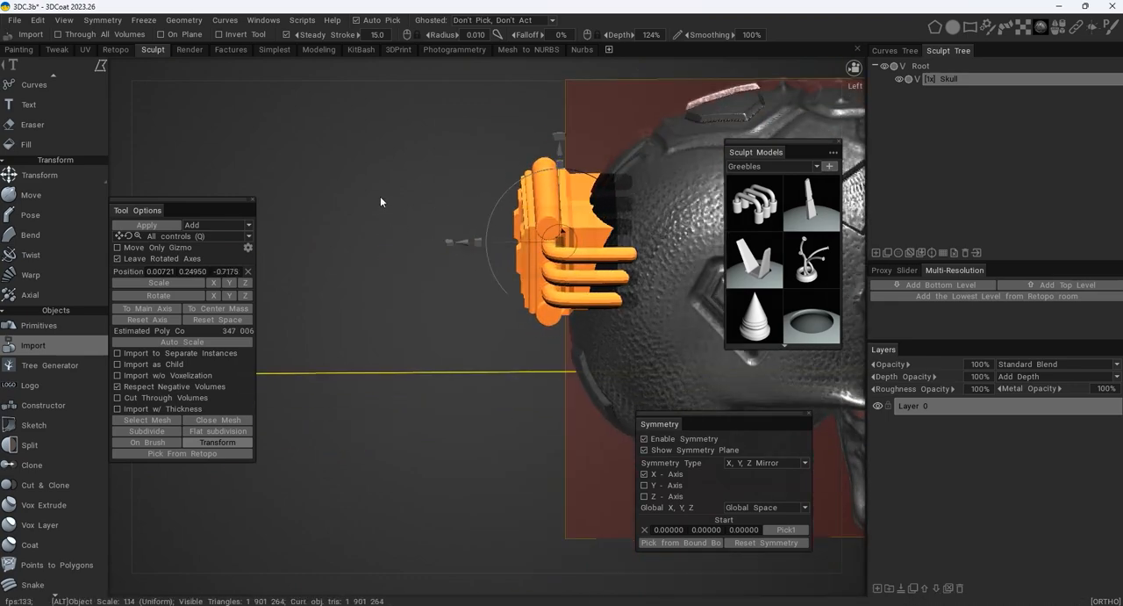
{"action": "left_click_drag", "start_coordinate": [380, 196], "coordinate": [707, 172], "text": "alt"}
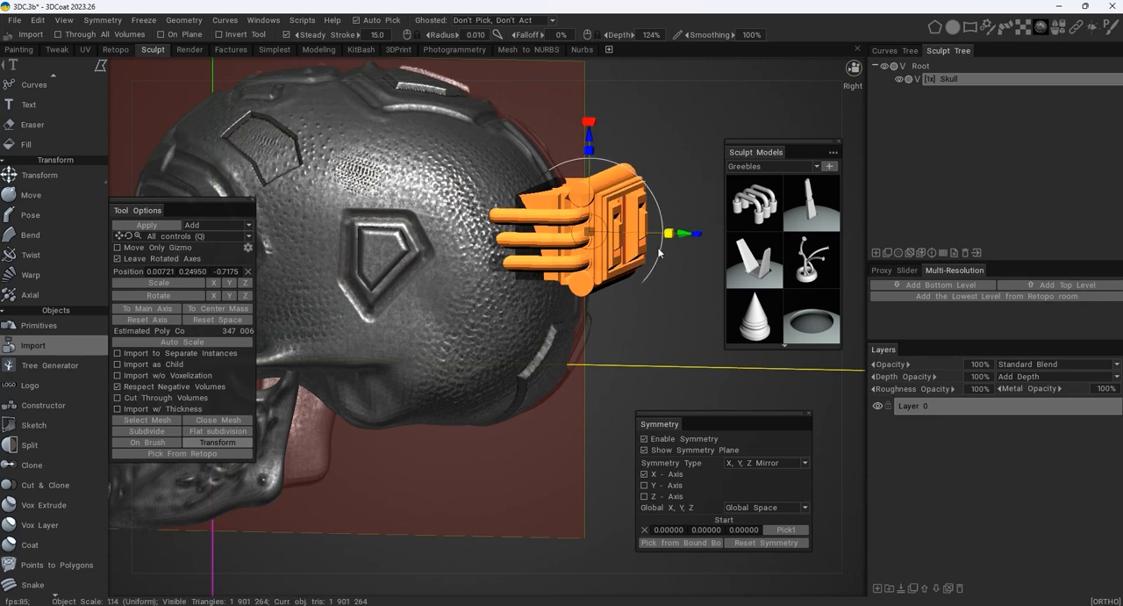
{"action": "left_click_drag", "start_coordinate": [592, 143], "coordinate": [592, 153]}
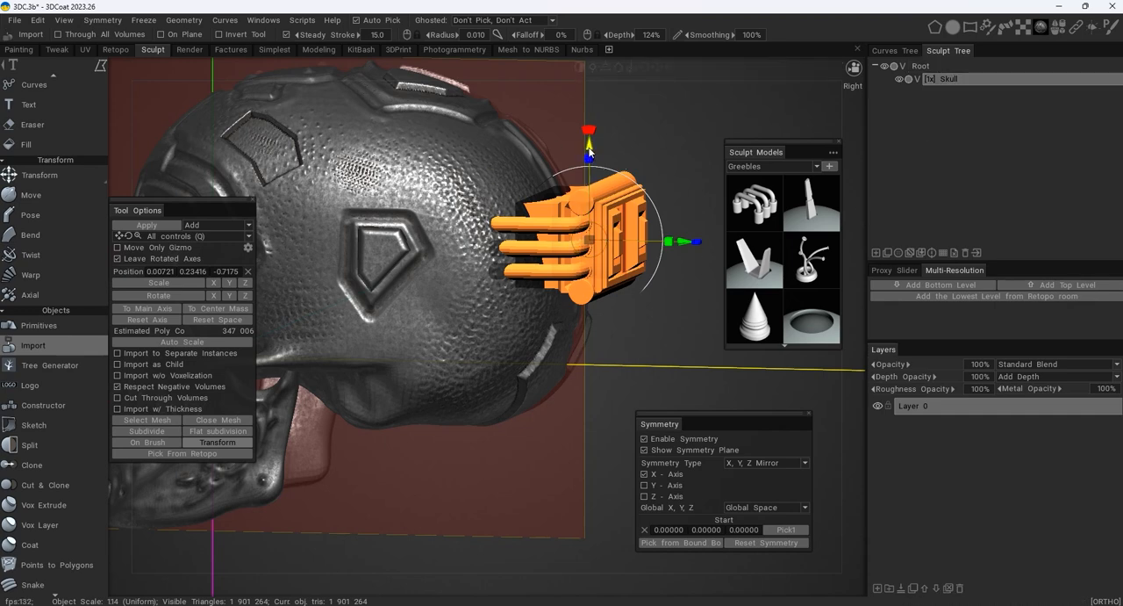
{"action": "left_click_drag", "start_coordinate": [600, 166], "coordinate": [613, 167]}
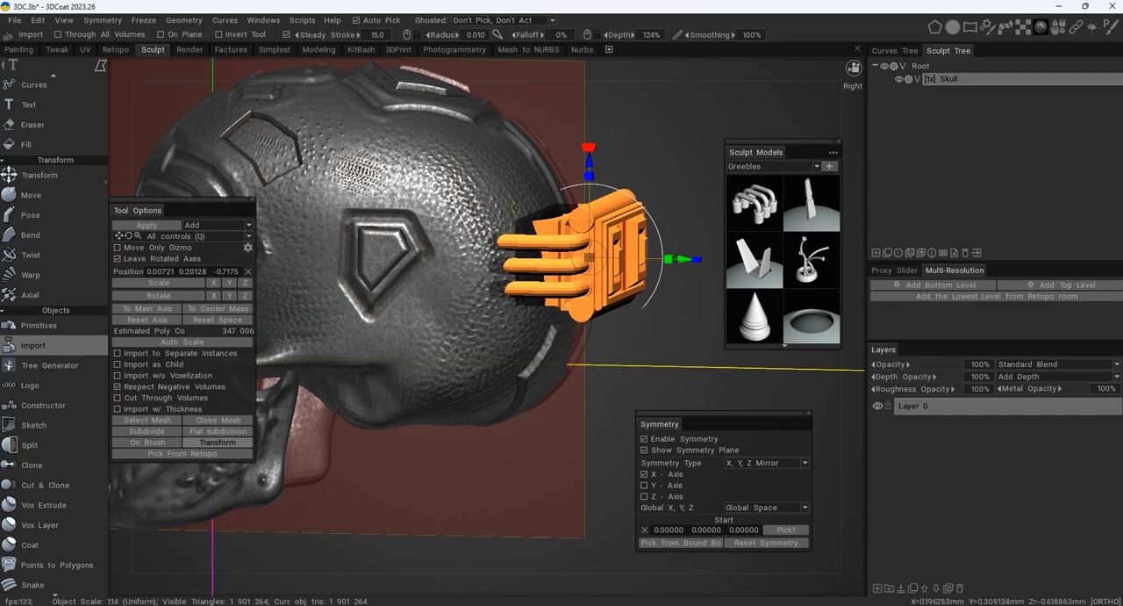
- Add a new sculpt layer named Deco and apply the imported greeble to it in Add mode
{"action": "left_click", "coordinate": [876, 254]}
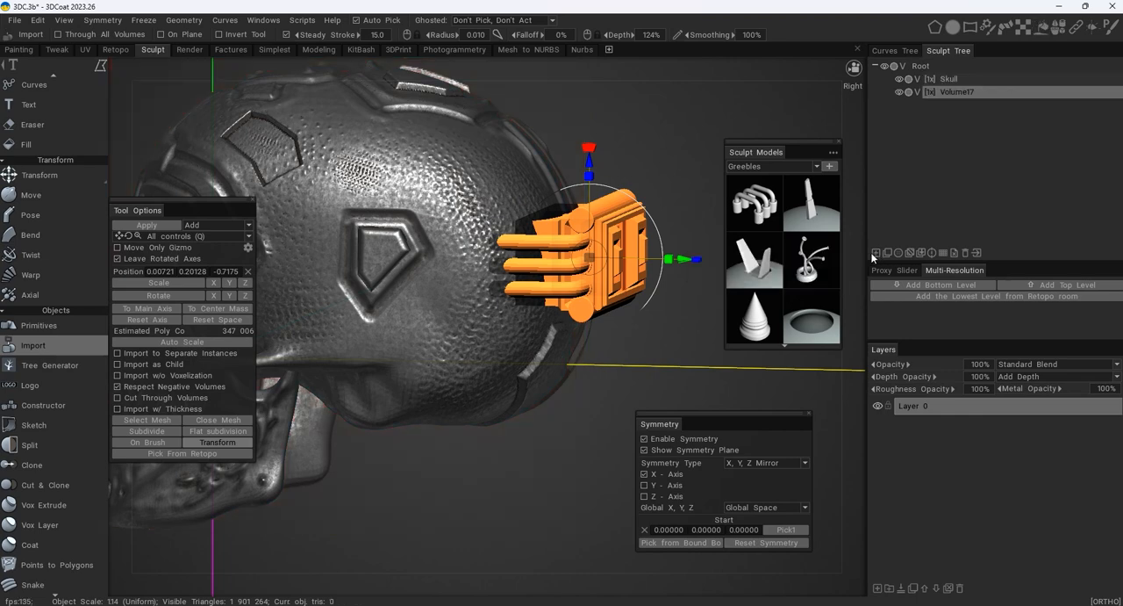
{"action": "double_click", "coordinate": [967, 91]}
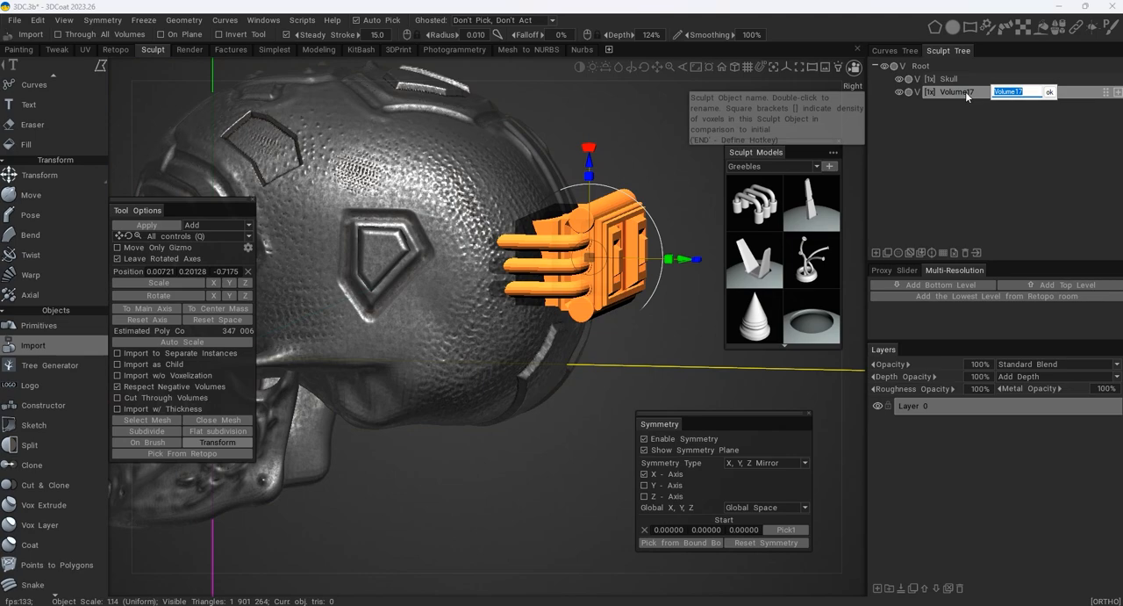
{"action": "type", "text": "Deco"}
{"action": "key", "text": "Return"}
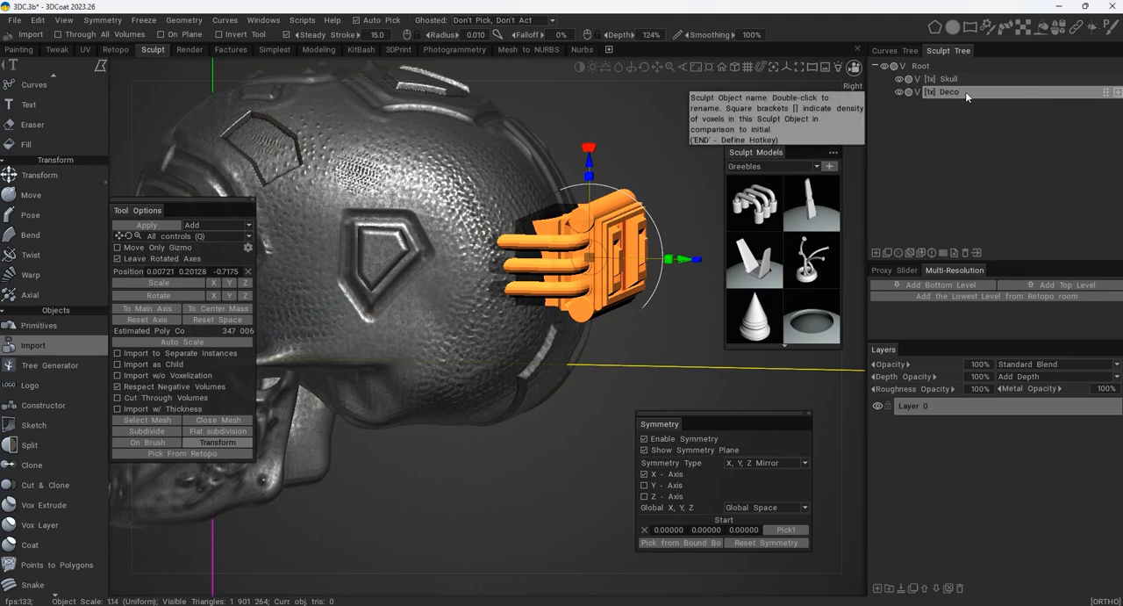
{"action": "left_click", "coordinate": [150, 224]}
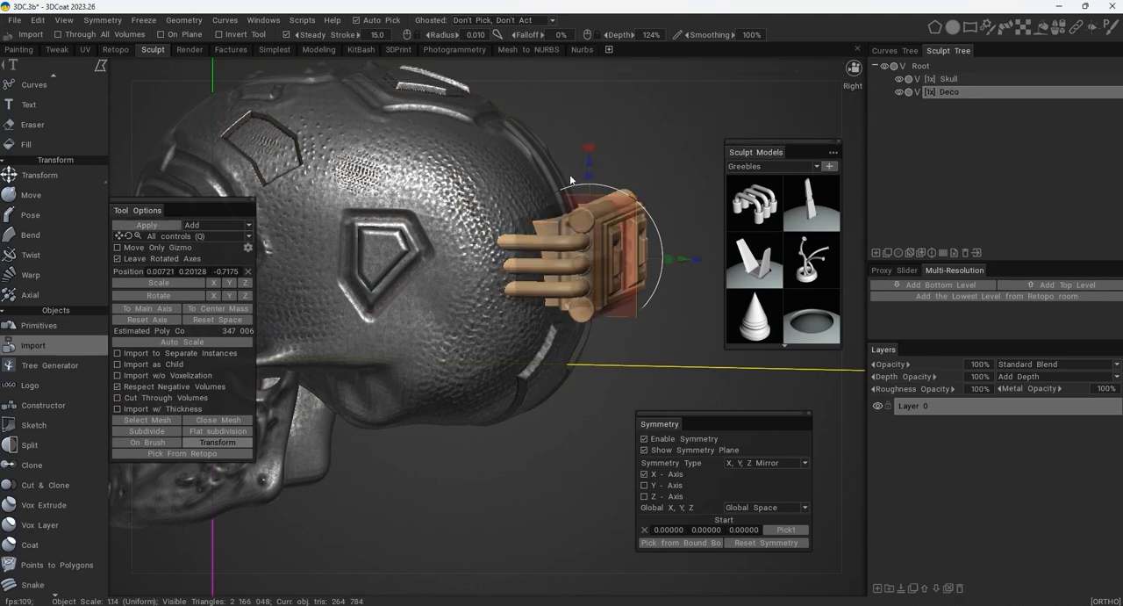
- Hide the Deco volume to examine the greeble's placement against the back of the skull, and show it again
{"action": "mouse_move", "coordinate": [672, 152]}
{"action": "left_mouse_down", "text": "alt"}
{"action": "mouse_move", "coordinate": [537, 141]}
{"action": "mouse_move", "coordinate": [598, 138]}
{"action": "mouse_move", "coordinate": [665, 160]}
{"action": "left_mouse_up", "text": "alt"}
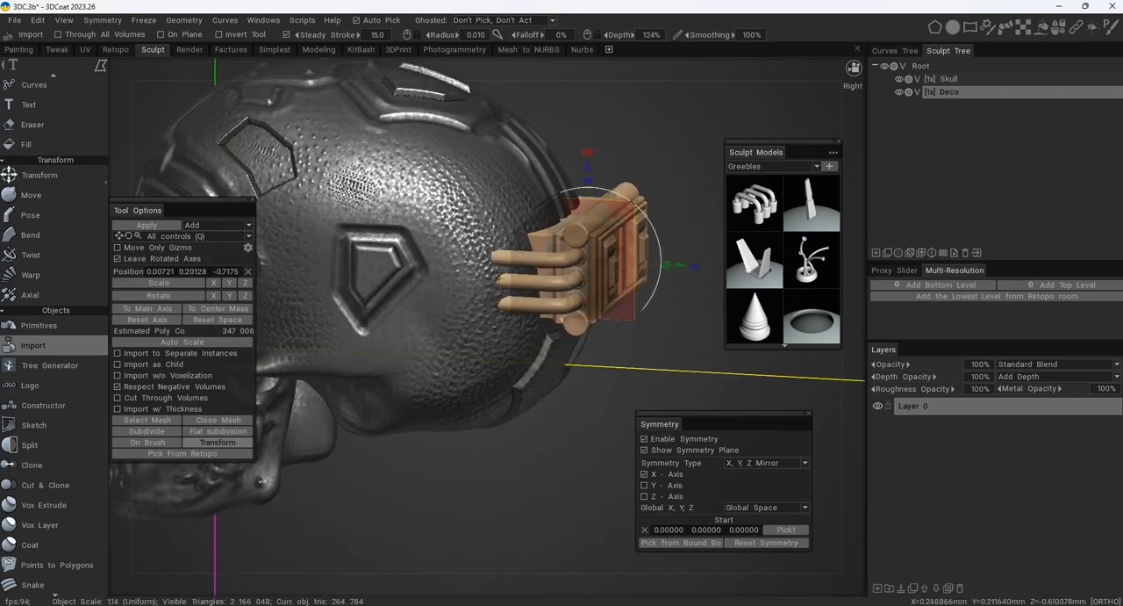
{"action": "left_click", "coordinate": [904, 91]}
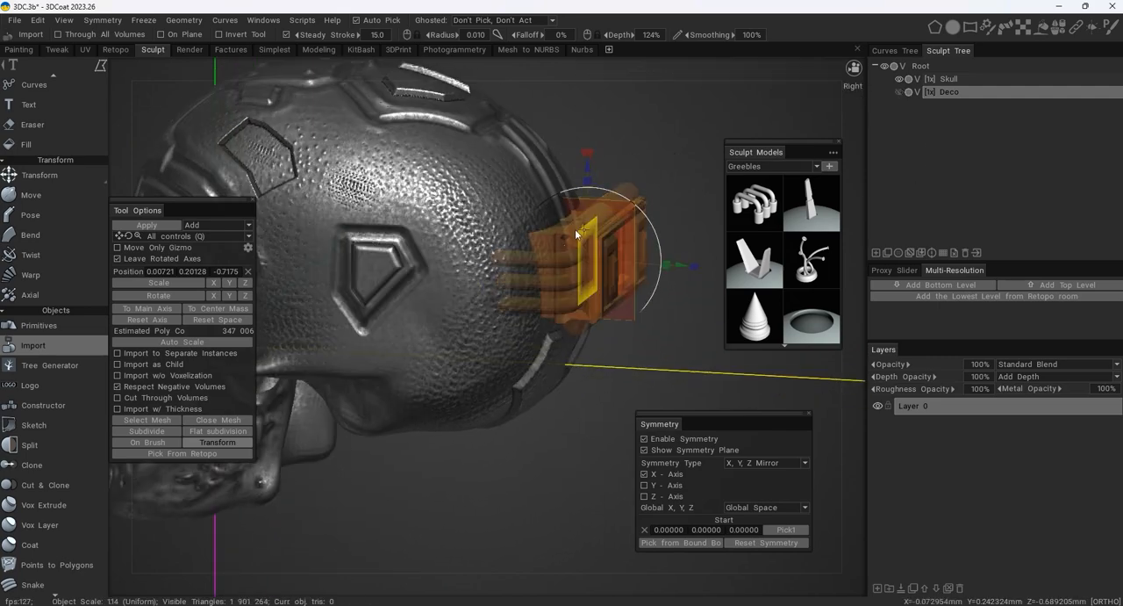
{"action": "left_click_drag", "start_coordinate": [575, 229], "coordinate": [498, 225], "text": "alt"}
{"action": "right_click_drag", "start_coordinate": [497, 225], "coordinate": [562, 176], "text": "alt"}
{"action": "left_click_drag", "start_coordinate": [562, 175], "coordinate": [544, 167], "text": "alt"}
{"action": "middle_click_drag", "start_coordinate": [543, 168], "coordinate": [488, 230], "text": "alt"}
{"action": "left_click_drag", "start_coordinate": [436, 189], "coordinate": [502, 181], "text": "alt"}
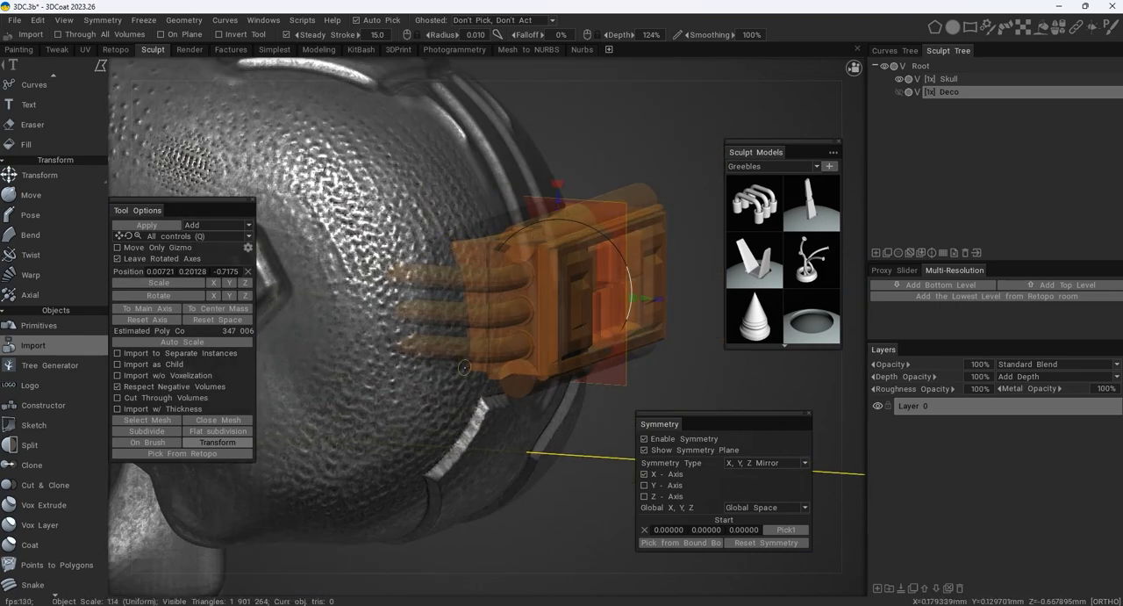
{"action": "left_click", "coordinate": [941, 95]}
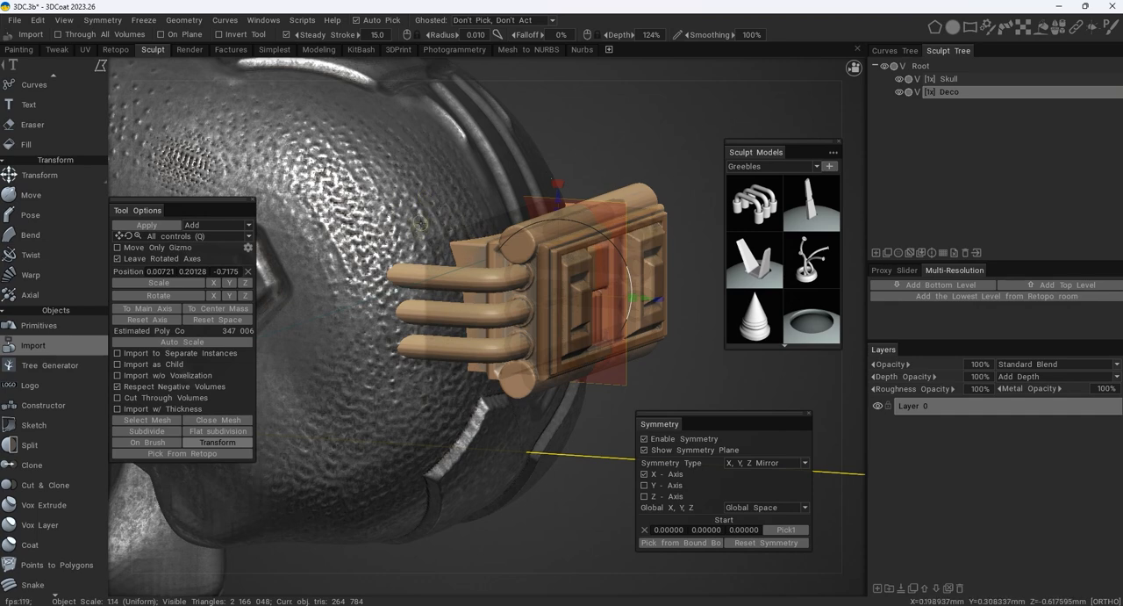
- Subtract the imported greeble from the Skull volume and hide the Deco volume
{"action": "left_click", "coordinate": [953, 80]}
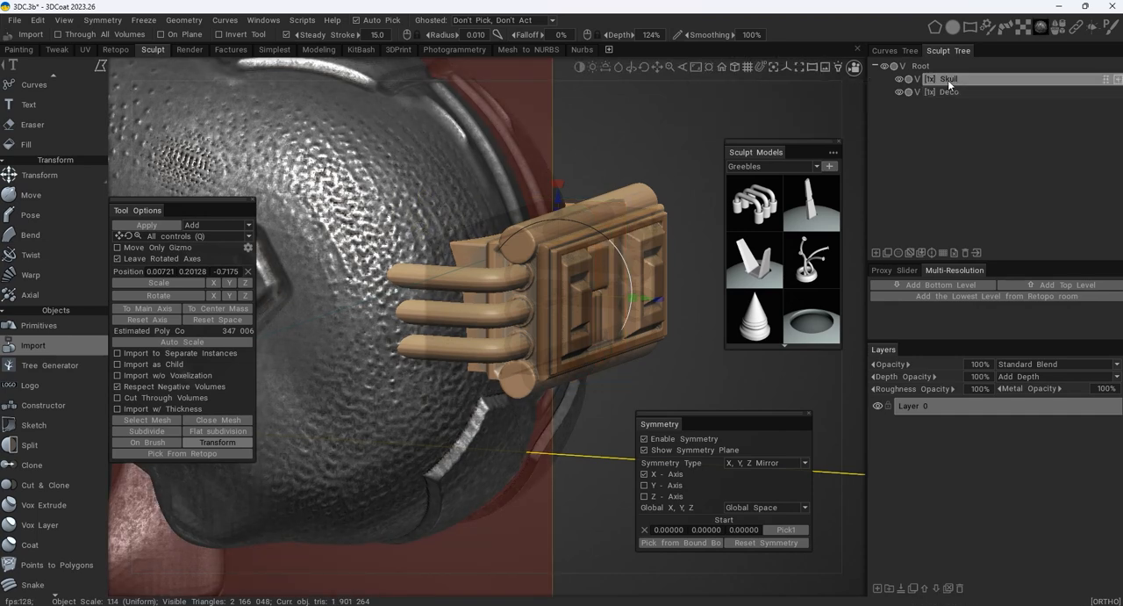
{"action": "left_click", "coordinate": [250, 226]}
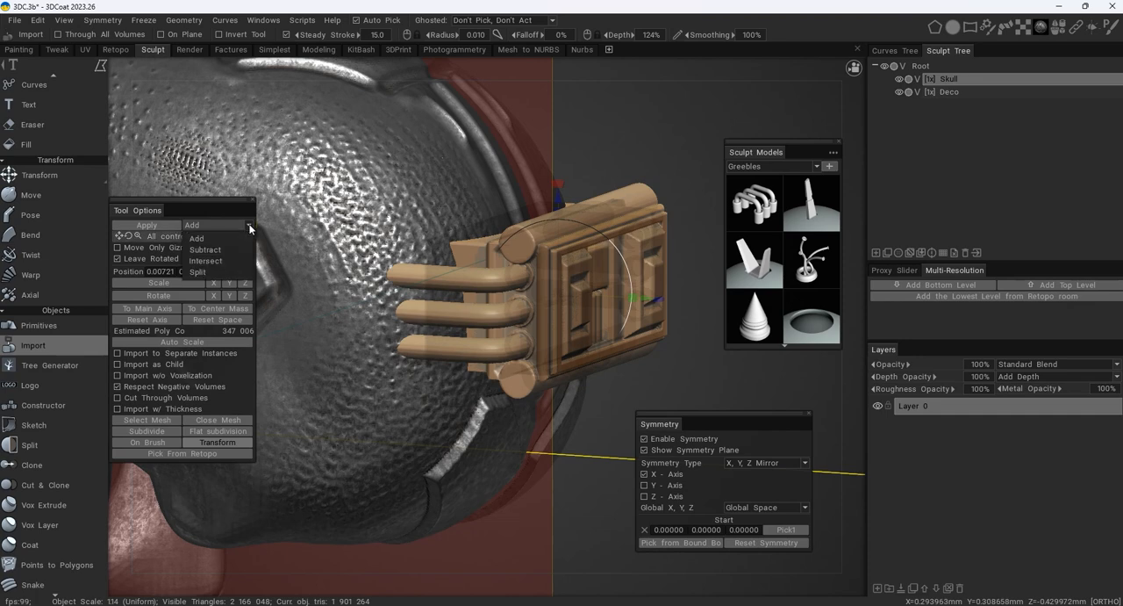
{"action": "left_click", "coordinate": [232, 250]}
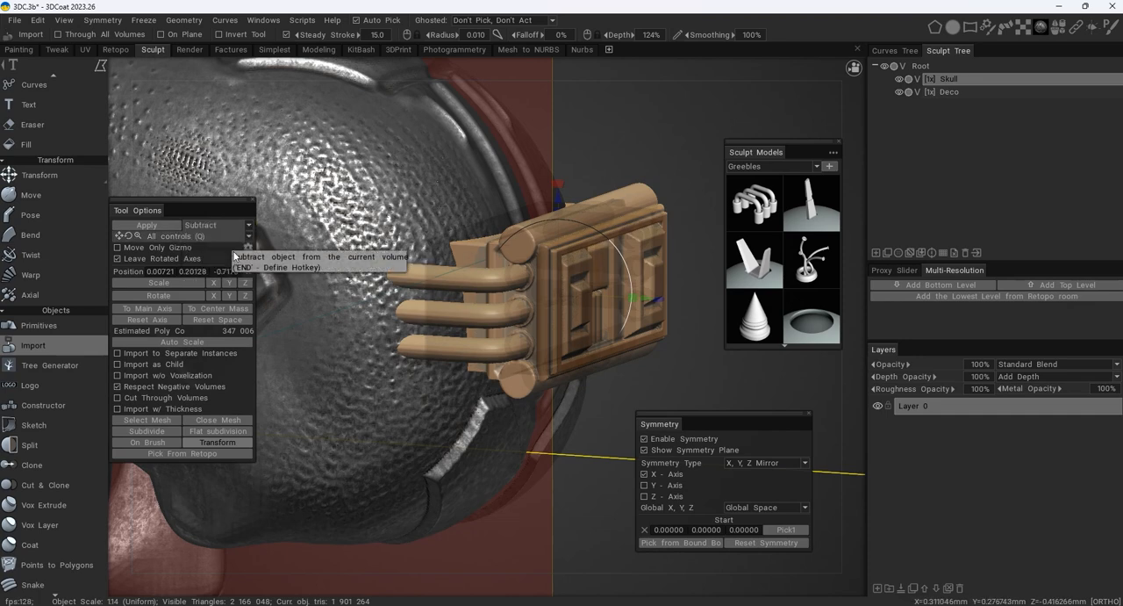
{"action": "left_click", "coordinate": [163, 228]}
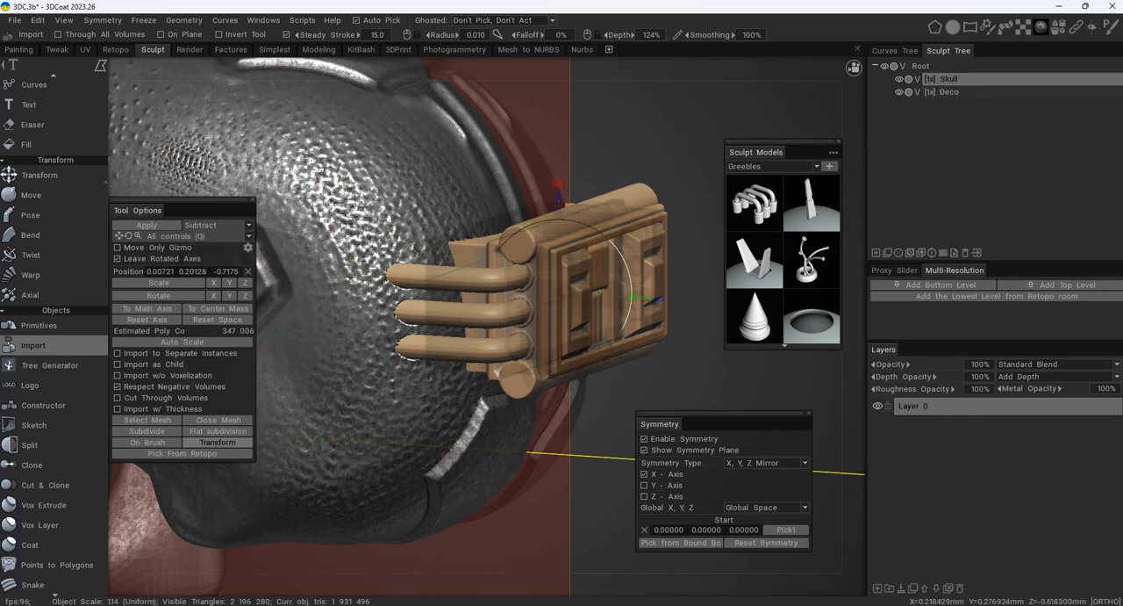
{"action": "left_click", "coordinate": [898, 92]}
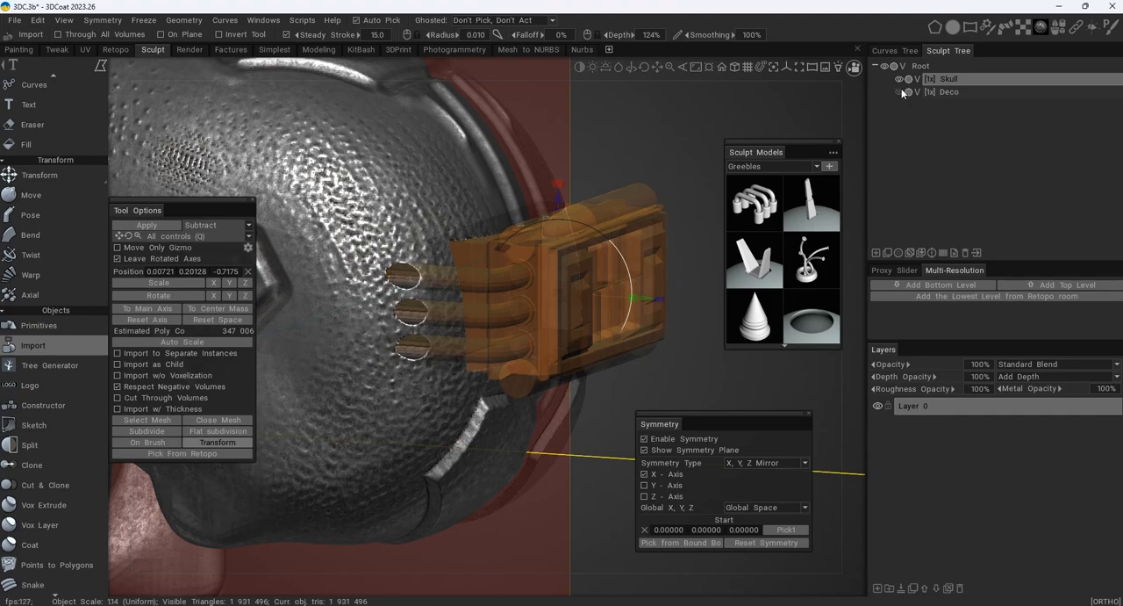
{"action": "mouse_move", "coordinate": [585, 151]}
{"action": "left_mouse_down", "text": "alt"}
{"action": "mouse_move", "coordinate": [455, 141]}
{"action": "mouse_move", "coordinate": [506, 130]}
{"action": "mouse_move", "coordinate": [588, 160]}
{"action": "left_mouse_up", "text": "alt"}
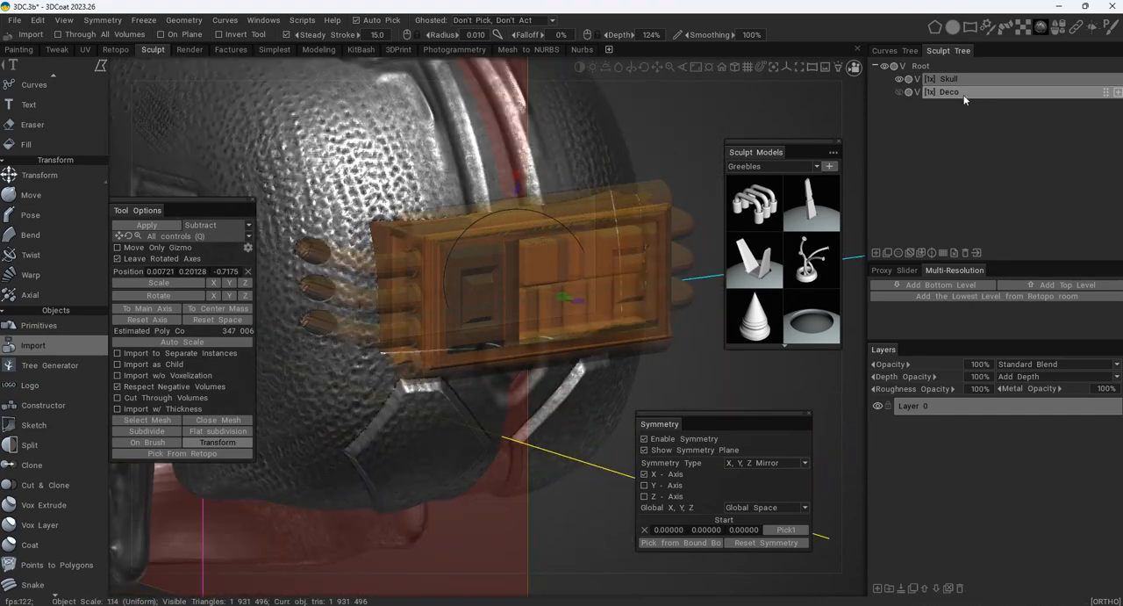
- Build up raised skin along the side edges of the rectangular recess on the Skull with the Airbrush at 73% depth
{"action": "key", "text": "space"}
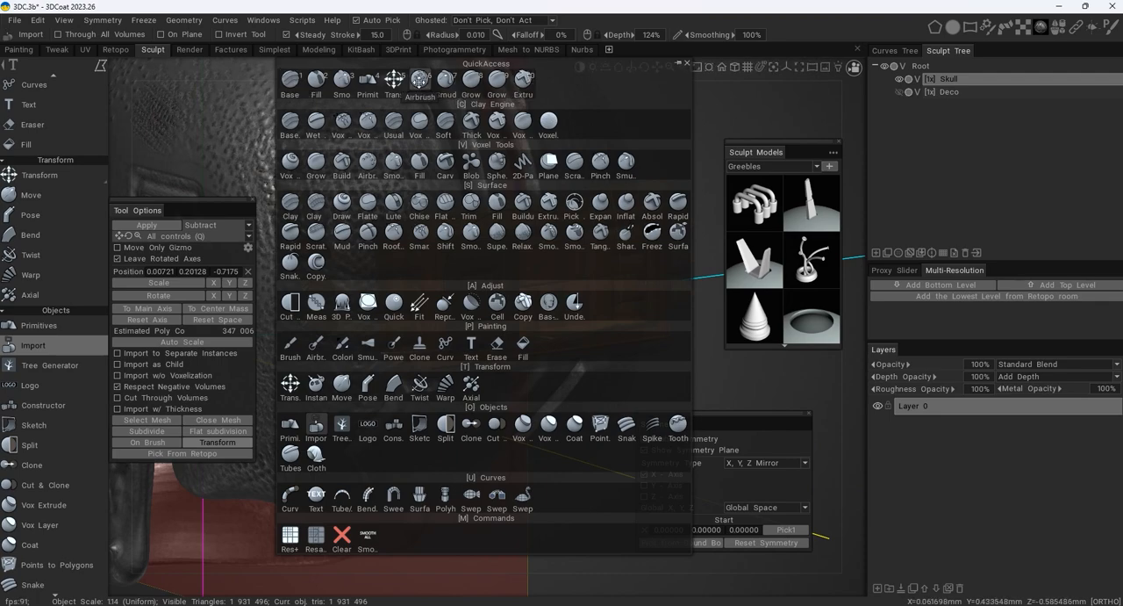
{"action": "left_click", "coordinate": [420, 79]}
{"action": "left_click_drag", "start_coordinate": [465, 232], "coordinate": [438, 243], "text": "alt"}
{"action": "left_click", "coordinate": [728, 246]}
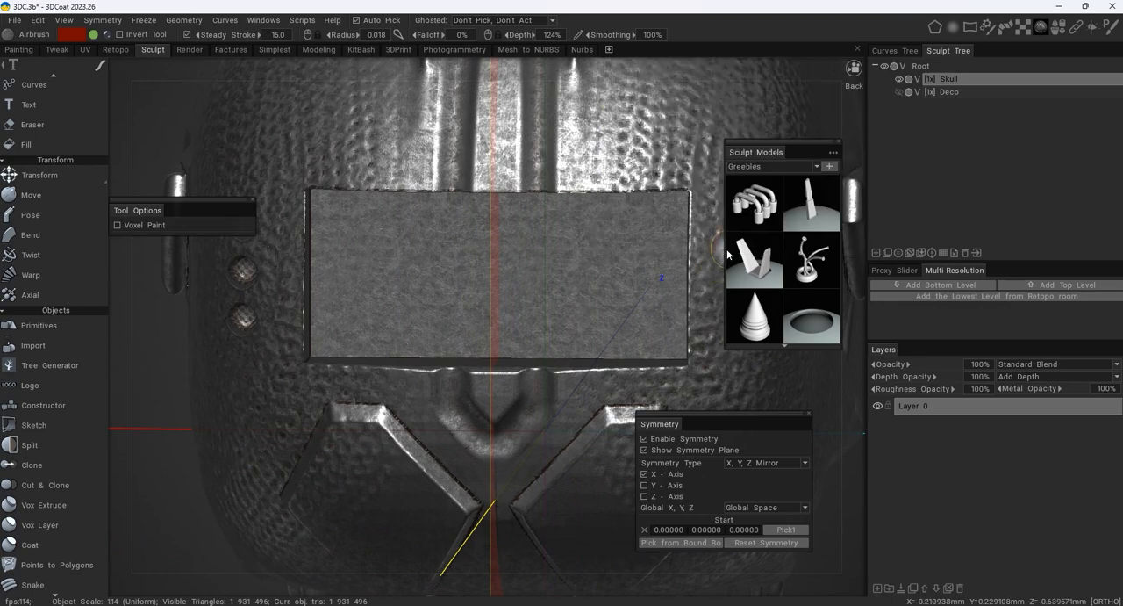
{"action": "mouse_move", "coordinate": [588, 236]}
{"action": "left_mouse_down", "text": "alt"}
{"action": "mouse_move", "coordinate": [521, 240]}
{"action": "mouse_move", "coordinate": [472, 204]}
{"action": "left_mouse_up", "text": "alt"}
{"action": "mouse_move", "coordinate": [471, 205]}
{"action": "right_mouse_down"}
{"action": "mouse_move", "coordinate": [475, 217]}
{"action": "mouse_move", "coordinate": [438, 186]}
{"action": "right_mouse_up"}
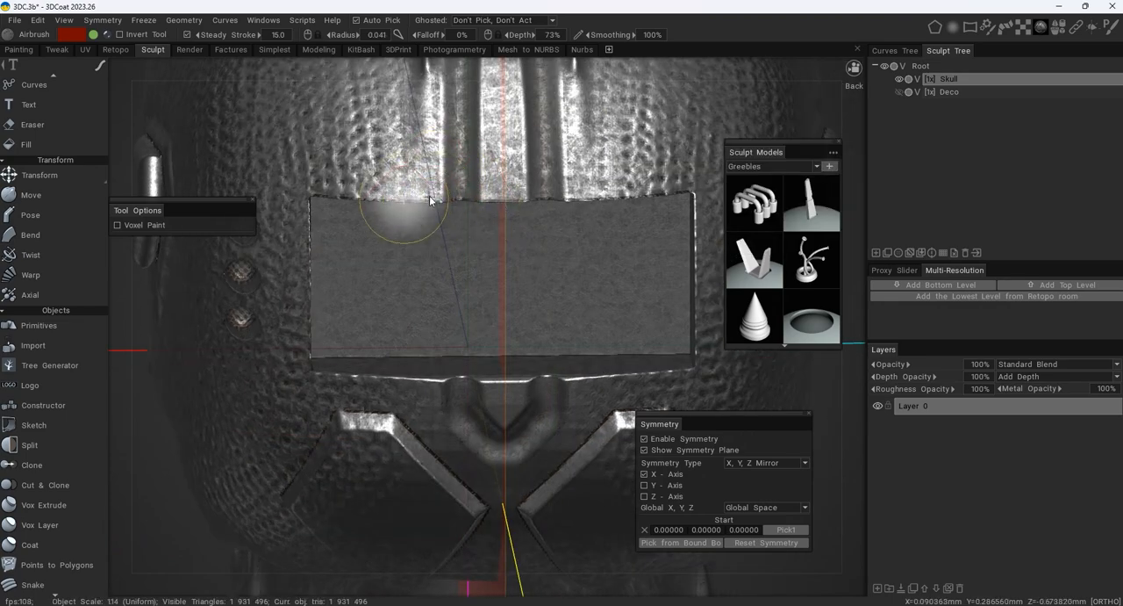
{"action": "middle_click_drag", "start_coordinate": [436, 230], "coordinate": [468, 224], "text": "alt"}
{"action": "mouse_move", "coordinate": [468, 224]}
{"action": "left_mouse_down", "text": "alt"}
{"action": "mouse_move", "coordinate": [421, 213]}
{"action": "mouse_move", "coordinate": [479, 231]}
{"action": "left_mouse_up", "text": "alt"}
{"action": "middle_click_drag", "start_coordinate": [478, 231], "coordinate": [551, 248], "text": "alt"}
{"action": "right_click_drag", "start_coordinate": [551, 249], "coordinate": [515, 188], "text": "alt"}
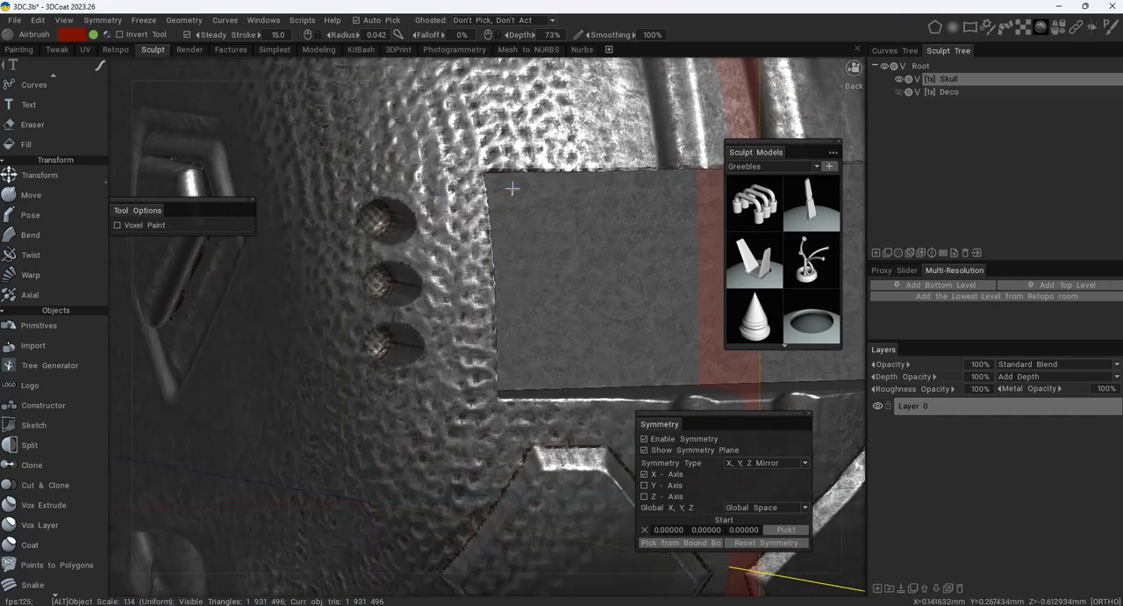
{"action": "middle_click_drag", "start_coordinate": [540, 122], "coordinate": [507, 189], "text": "alt"}
{"action": "mouse_move", "coordinate": [473, 202]}
{"action": "left_mouse_down", "text": "shift"}
{"action": "mouse_move", "coordinate": [575, 195]}
{"action": "mouse_move", "coordinate": [545, 181]}
{"action": "mouse_move", "coordinate": [580, 199]}
{"action": "mouse_move", "coordinate": [441, 218]}
{"action": "mouse_move", "coordinate": [433, 273]}
{"action": "mouse_move", "coordinate": [444, 464]}
{"action": "left_mouse_up", "text": "shift"}
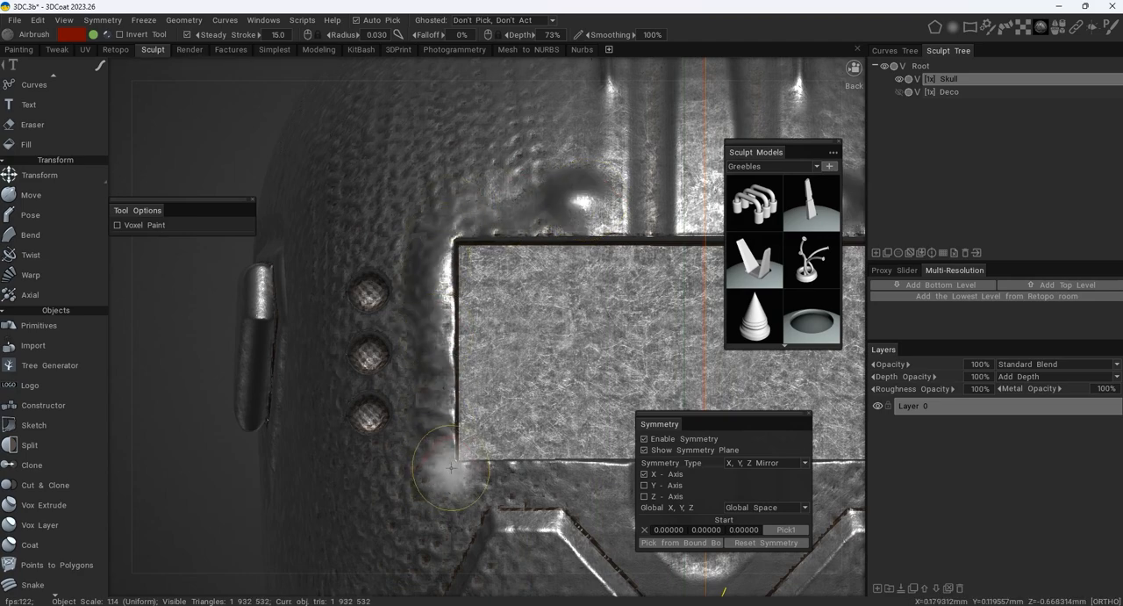
- Airbrush raised folds along the lower edge of the recess with a brush radius of 0.017
{"action": "middle_click_drag", "start_coordinate": [444, 464], "coordinate": [409, 361], "text": "alt"}
{"action": "left_click_drag", "start_coordinate": [409, 386], "coordinate": [572, 387], "text": "shift"}
{"action": "middle_click_drag", "start_coordinate": [574, 386], "coordinate": [417, 336], "text": "alt"}
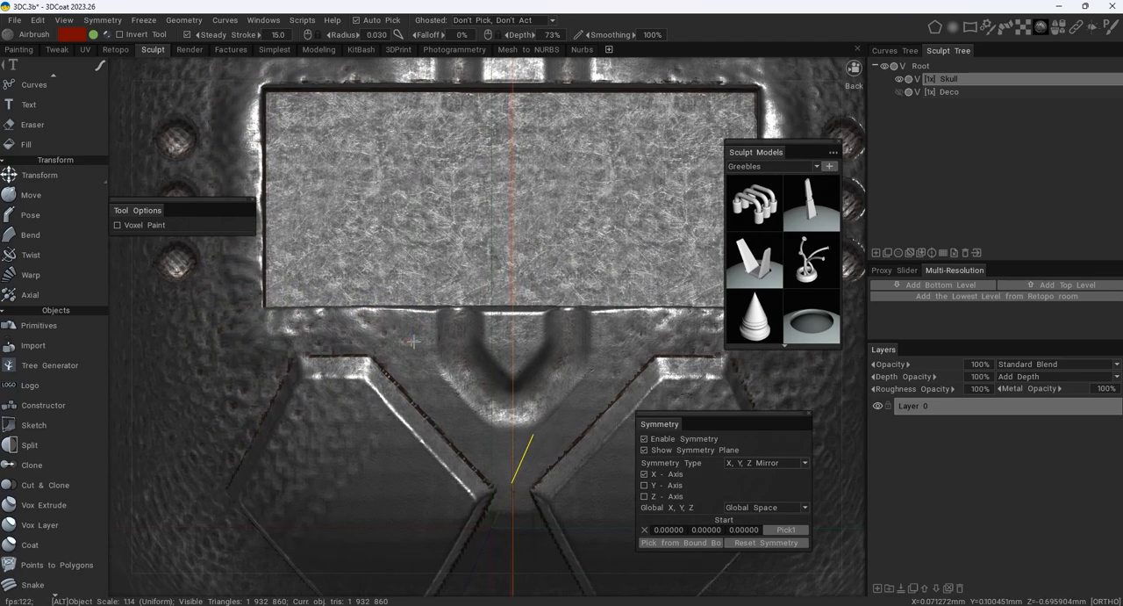
{"action": "left_click_drag", "start_coordinate": [417, 336], "coordinate": [424, 347], "text": "shift"}
{"action": "right_click_drag", "start_coordinate": [424, 346], "coordinate": [406, 339]}
{"action": "mouse_move", "coordinate": [406, 344]}
{"action": "left_mouse_down", "text": "shift"}
{"action": "mouse_move", "coordinate": [500, 325]}
{"action": "mouse_move", "coordinate": [390, 330]}
{"action": "mouse_move", "coordinate": [415, 380]}
{"action": "mouse_move", "coordinate": [346, 322]}
{"action": "mouse_move", "coordinate": [302, 336]}
{"action": "mouse_move", "coordinate": [264, 327]}
{"action": "left_mouse_up", "text": "shift"}
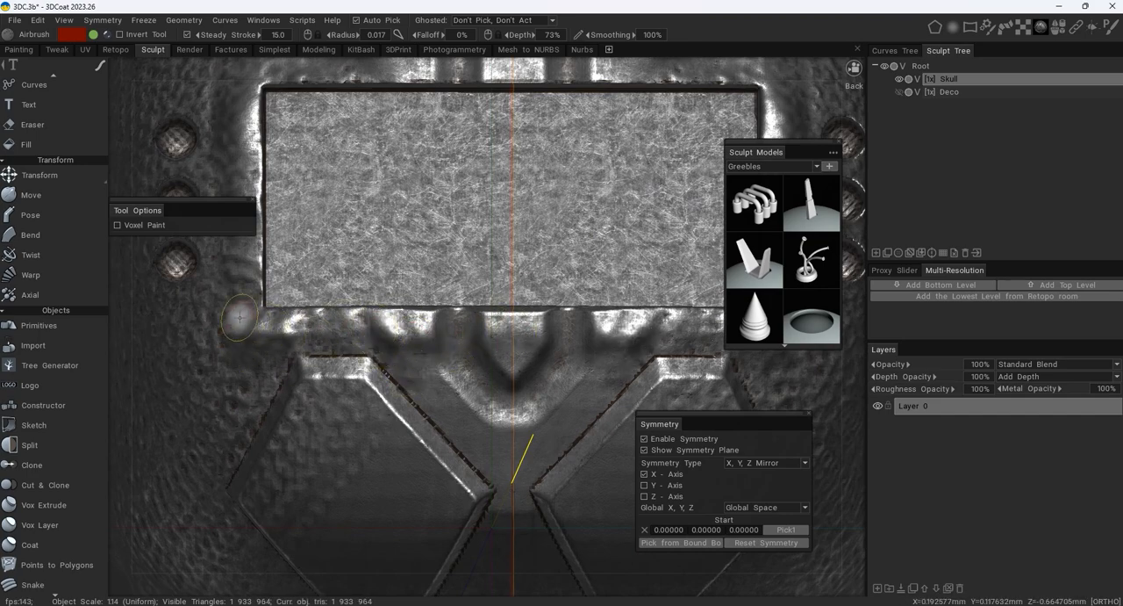
- Airbrush short folds outward from the side and upper edges of the recess
{"action": "left_click_drag", "start_coordinate": [230, 259], "coordinate": [212, 260], "text": "shift"}
{"action": "middle_click_drag", "start_coordinate": [212, 260], "coordinate": [292, 371], "text": "alt"}
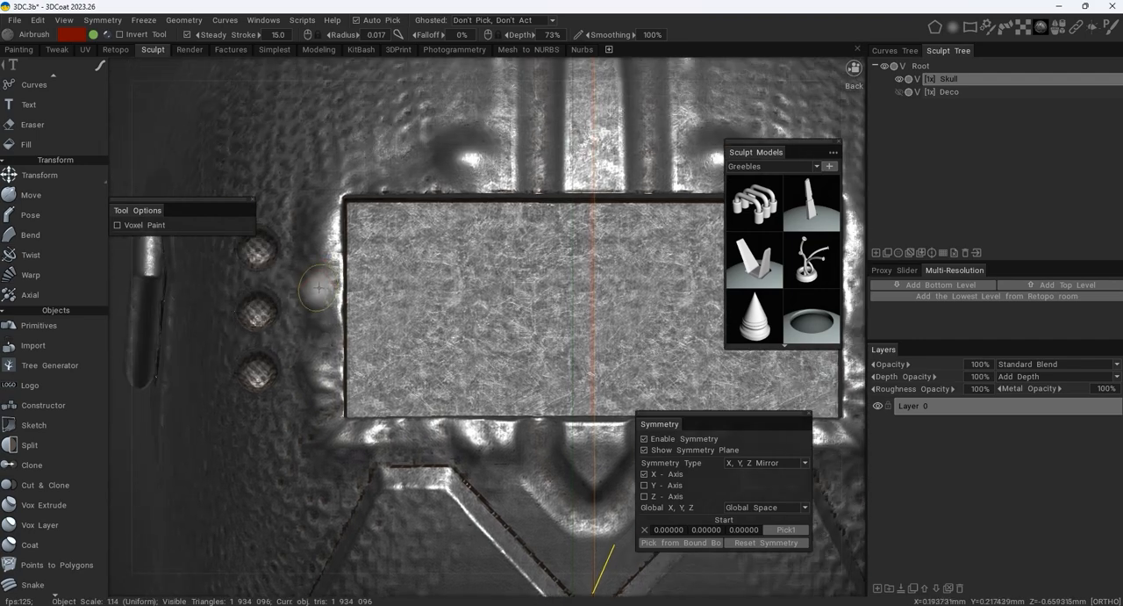
{"action": "mouse_move", "coordinate": [281, 276]}
{"action": "left_mouse_down", "text": "shift"}
{"action": "mouse_move", "coordinate": [303, 185]}
{"action": "mouse_move", "coordinate": [408, 133]}
{"action": "mouse_move", "coordinate": [485, 132]}
{"action": "mouse_move", "coordinate": [558, 161]}
{"action": "mouse_move", "coordinate": [594, 134]}
{"action": "mouse_move", "coordinate": [519, 187]}
{"action": "left_mouse_up", "text": "shift"}
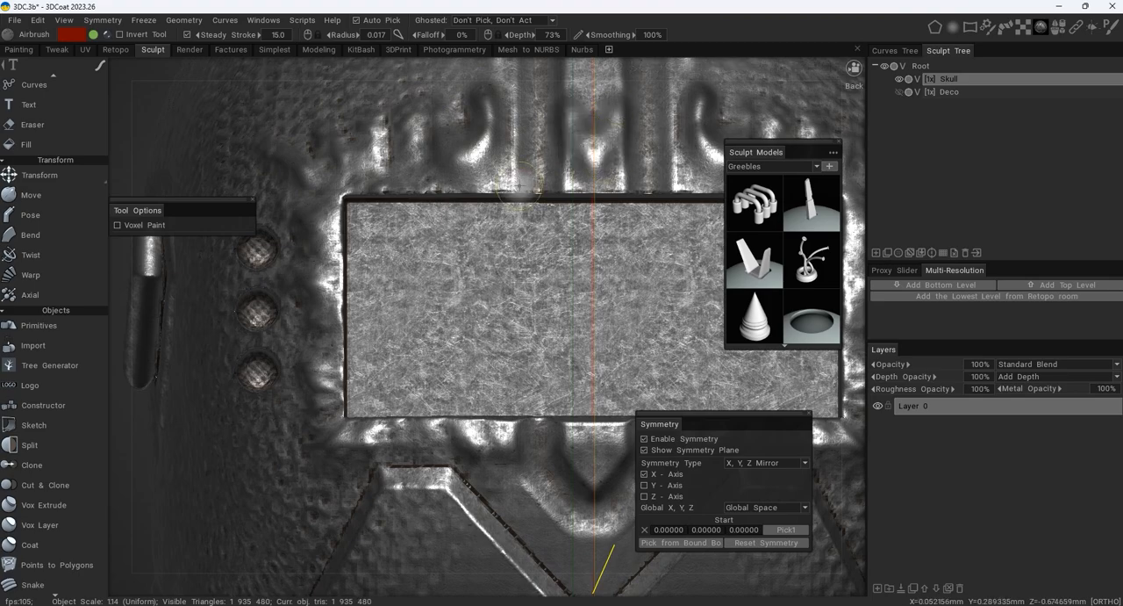
- Airbrush wrinkled ridges between the pipe holes and the side edge of the recess
{"action": "middle_click_drag", "start_coordinate": [357, 374], "coordinate": [409, 275], "text": "alt"}
{"action": "left_click_drag", "start_coordinate": [365, 330], "coordinate": [404, 296], "text": "alt"}
{"action": "mouse_move", "coordinate": [405, 296]}
{"action": "left_mouse_down", "text": "shift"}
{"action": "mouse_move", "coordinate": [351, 369]}
{"action": "mouse_move", "coordinate": [340, 410]}
{"action": "mouse_move", "coordinate": [423, 350]}
{"action": "mouse_move", "coordinate": [360, 438]}
{"action": "mouse_move", "coordinate": [344, 307]}
{"action": "mouse_move", "coordinate": [237, 326]}
{"action": "mouse_move", "coordinate": [368, 242]}
{"action": "mouse_move", "coordinate": [353, 226]}
{"action": "mouse_move", "coordinate": [360, 190]}
{"action": "left_mouse_up", "text": "shift"}
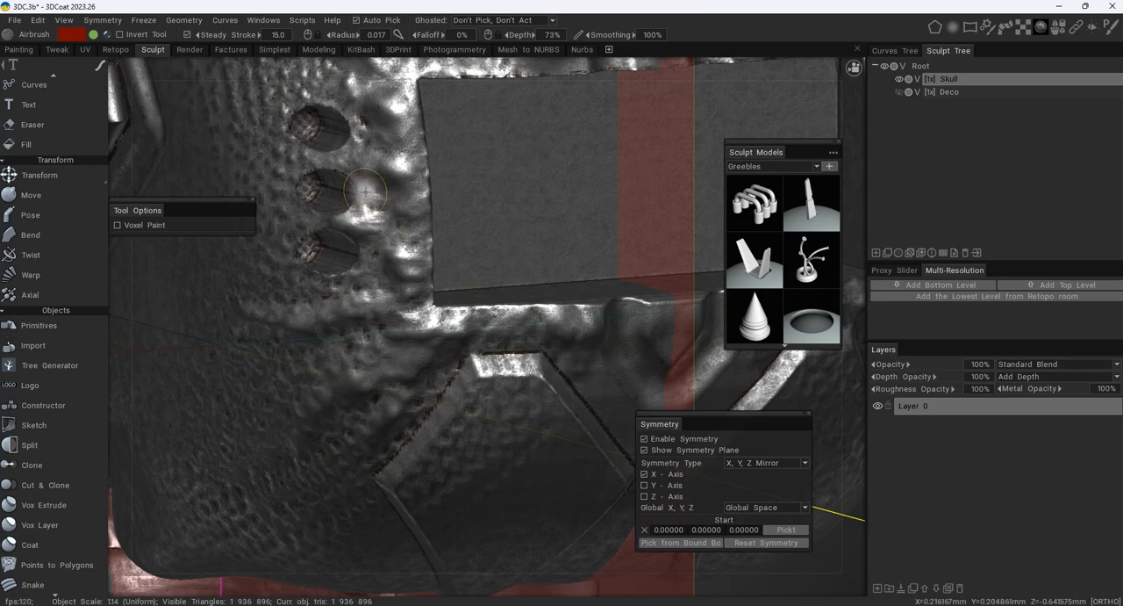
{"action": "middle_click_drag", "start_coordinate": [365, 84], "coordinate": [373, 252], "text": "alt"}
{"action": "left_click_drag", "start_coordinate": [374, 252], "coordinate": [292, 238], "text": "shift"}
{"action": "right_click_drag", "start_coordinate": [475, 199], "coordinate": [361, 195], "text": "alt"}
{"action": "left_click_drag", "start_coordinate": [362, 195], "coordinate": [237, 203], "text": "alt"}
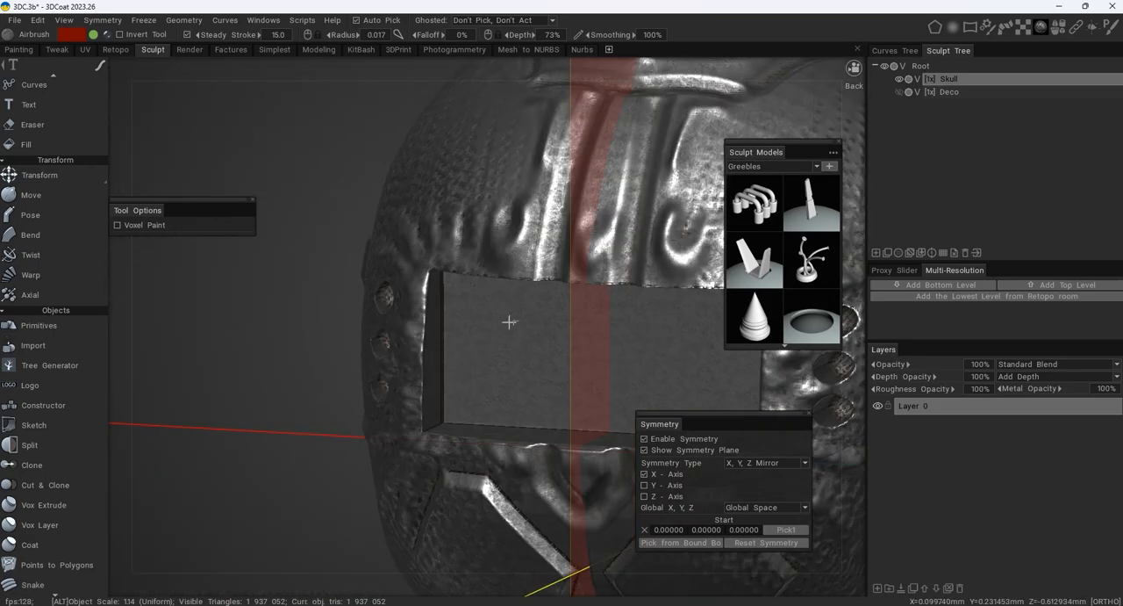
- Extend the airbrushed wrinkles around the outer side of the pipe holes and the surrounding skull surface
{"action": "middle_click_drag", "start_coordinate": [509, 318], "coordinate": [449, 289], "text": "alt"}
{"action": "left_click_drag", "start_coordinate": [449, 288], "coordinate": [377, 257], "text": "alt"}
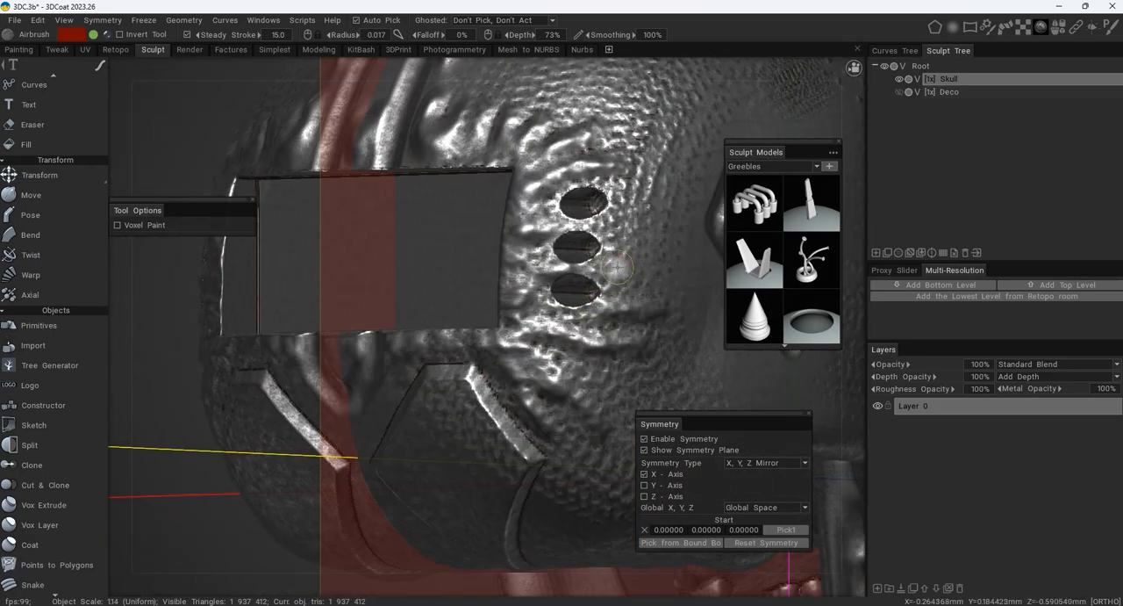
{"action": "left_click_drag", "start_coordinate": [484, 181], "coordinate": [463, 93], "text": "alt+shift"}
{"action": "middle_click_drag", "start_coordinate": [464, 93], "coordinate": [464, 186], "text": "alt"}
{"action": "mouse_move", "coordinate": [464, 184]}
{"action": "left_mouse_down", "text": "shift"}
{"action": "mouse_move", "coordinate": [470, 132]}
{"action": "mouse_move", "coordinate": [579, 169]}
{"action": "left_mouse_up", "text": "shift"}
{"action": "middle_click_drag", "start_coordinate": [305, 333], "coordinate": [427, 237], "text": "alt"}
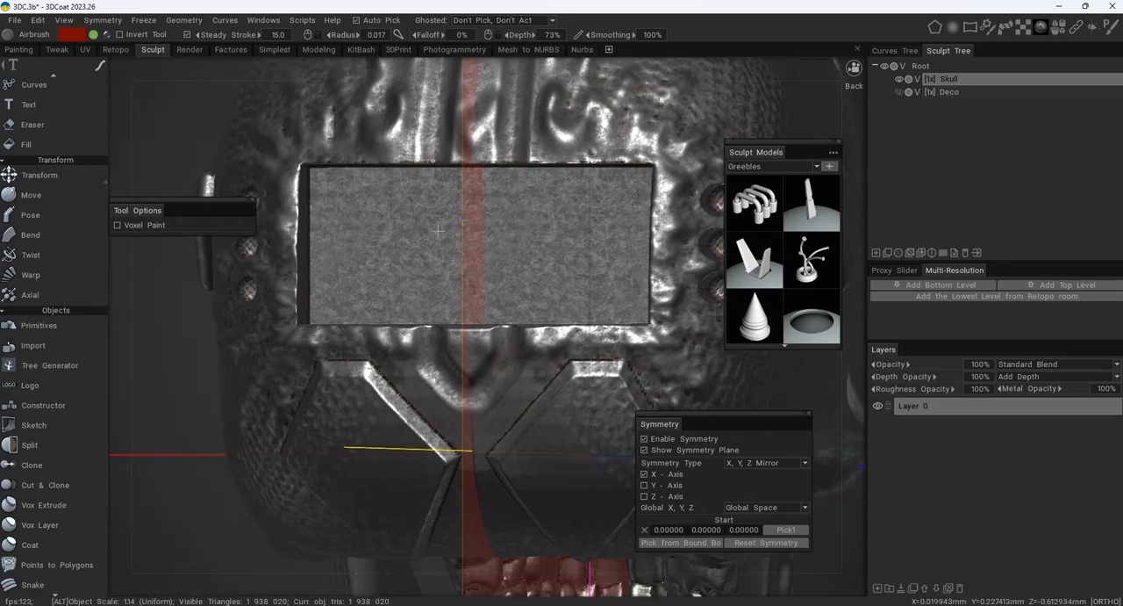
{"action": "mouse_move", "coordinate": [428, 237]}
{"action": "left_mouse_down", "text": "alt"}
{"action": "mouse_move", "coordinate": [527, 243]}
{"action": "mouse_move", "coordinate": [589, 265]}
{"action": "left_mouse_up", "text": "alt"}
{"action": "right_click_drag", "start_coordinate": [491, 307], "coordinate": [345, 203], "text": "alt"}
{"action": "middle_click_drag", "start_coordinate": [345, 203], "coordinate": [483, 241], "text": "alt"}
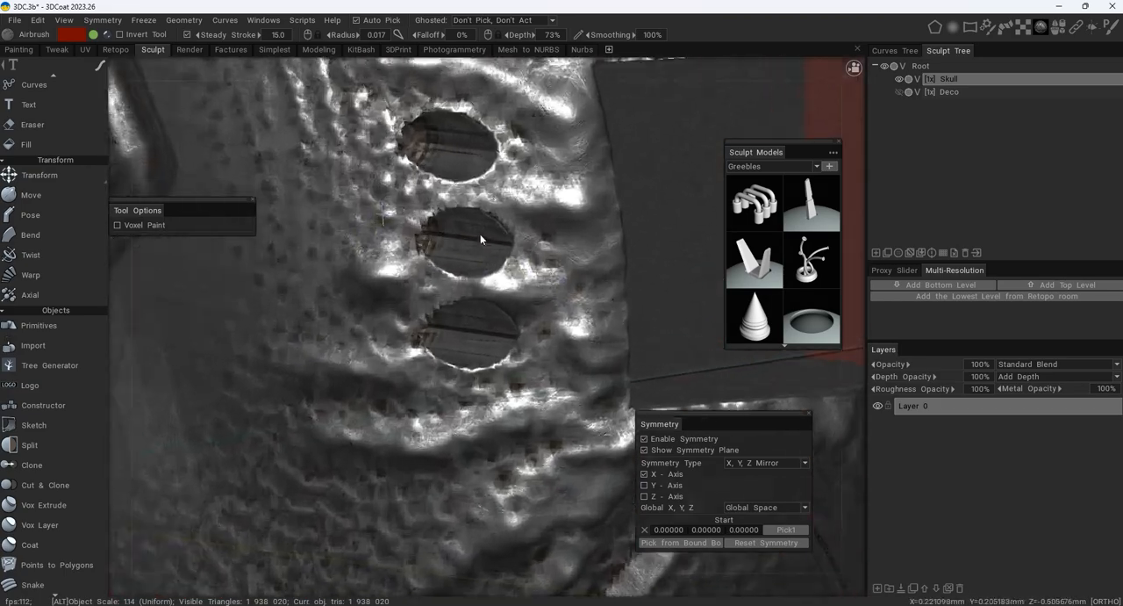
- Airbrush raised rims around the three pipe holes with a brush radius of 0.013
{"action": "right_click_drag", "start_coordinate": [483, 241], "coordinate": [492, 204], "text": "alt"}
{"action": "mouse_move", "coordinate": [493, 205]}
{"action": "left_mouse_down", "text": "alt"}
{"action": "mouse_move", "coordinate": [388, 171]}
{"action": "mouse_move", "coordinate": [404, 263]}
{"action": "mouse_move", "coordinate": [439, 280]}
{"action": "mouse_move", "coordinate": [518, 255]}
{"action": "mouse_move", "coordinate": [507, 183]}
{"action": "mouse_move", "coordinate": [406, 167]}
{"action": "left_mouse_up", "text": "alt"}
{"action": "middle_click_drag", "start_coordinate": [384, 122], "coordinate": [396, 243], "text": "alt"}
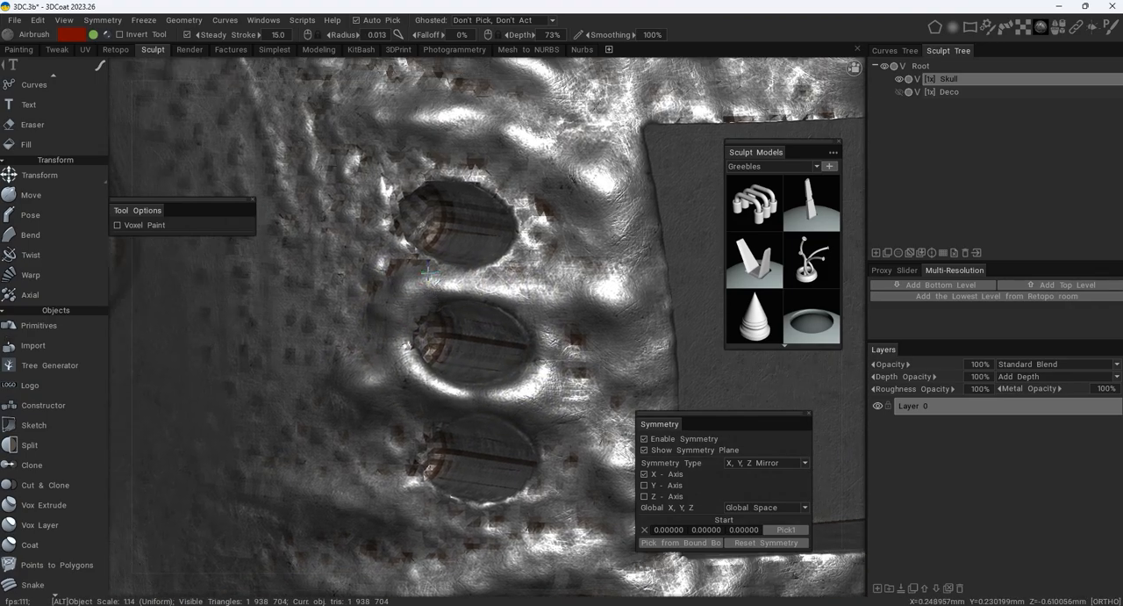
{"action": "mouse_move", "coordinate": [387, 186]}
{"action": "left_mouse_down", "text": "shift"}
{"action": "mouse_move", "coordinate": [474, 160]}
{"action": "mouse_move", "coordinate": [527, 186]}
{"action": "mouse_move", "coordinate": [525, 262]}
{"action": "mouse_move", "coordinate": [416, 269]}
{"action": "mouse_move", "coordinate": [354, 237]}
{"action": "left_mouse_up", "text": "shift"}
{"action": "middle_click_drag", "start_coordinate": [435, 419], "coordinate": [424, 210], "text": "alt"}
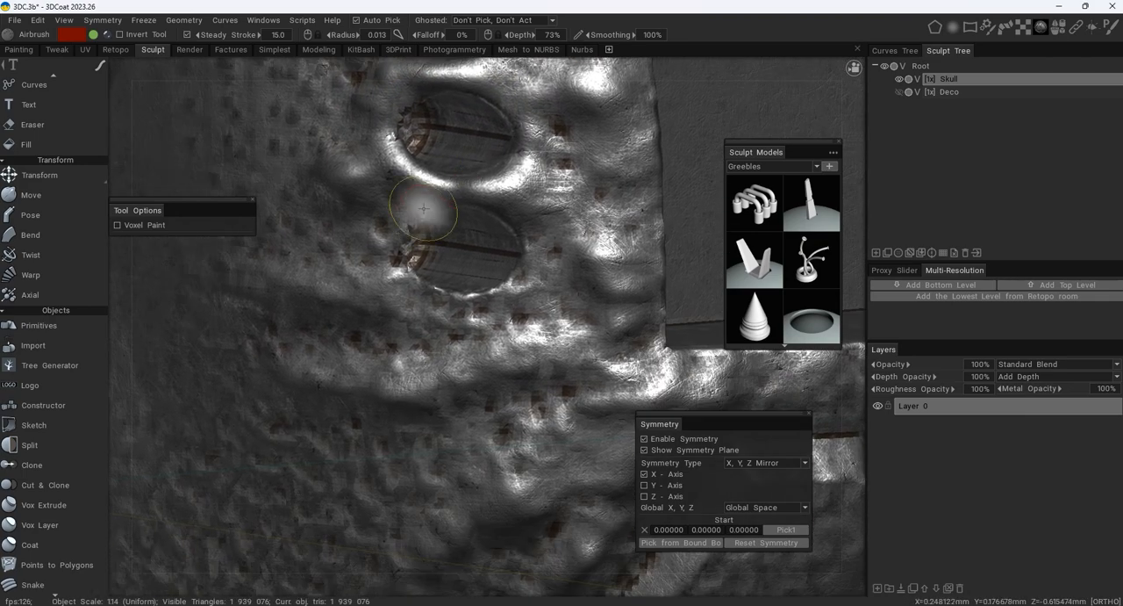
{"action": "mouse_move", "coordinate": [422, 205]}
{"action": "left_mouse_down", "text": "shift"}
{"action": "mouse_move", "coordinate": [395, 283]}
{"action": "mouse_move", "coordinate": [395, 206]}
{"action": "mouse_move", "coordinate": [413, 289]}
{"action": "mouse_move", "coordinate": [537, 298]}
{"action": "mouse_move", "coordinate": [549, 238]}
{"action": "mouse_move", "coordinate": [512, 218]}
{"action": "mouse_move", "coordinate": [546, 218]}
{"action": "left_mouse_up", "text": "shift"}
{"action": "right_click_drag", "start_coordinate": [542, 220], "coordinate": [363, 246], "text": "alt"}
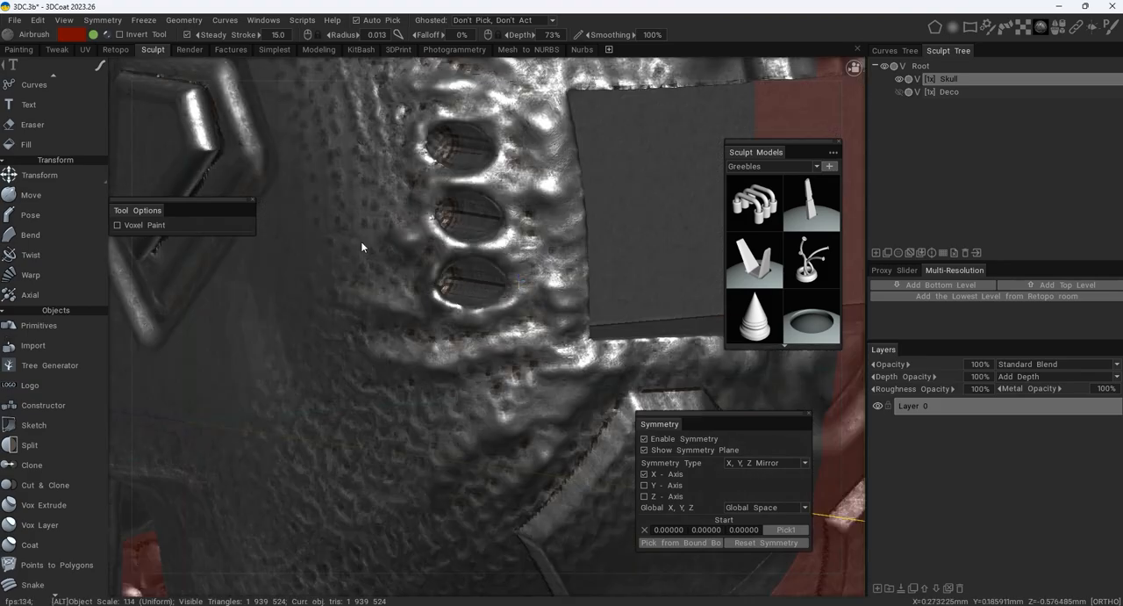
- Soften the side and lower edges of the recess with the voxel Fill tool at a radius of 0.029
{"action": "left_click_drag", "start_coordinate": [363, 246], "coordinate": [527, 226], "text": "alt"}
{"action": "mouse_move", "coordinate": [552, 228]}
{"action": "middle_mouse_down", "text": "alt"}
{"action": "mouse_move", "coordinate": [463, 280]}
{"action": "mouse_move", "coordinate": [446, 273]}
{"action": "middle_mouse_up", "text": "alt"}
{"action": "right_click_drag", "start_coordinate": [446, 273], "coordinate": [481, 267], "text": "alt"}
{"action": "left_click_drag", "start_coordinate": [481, 267], "coordinate": [544, 262], "text": "alt"}
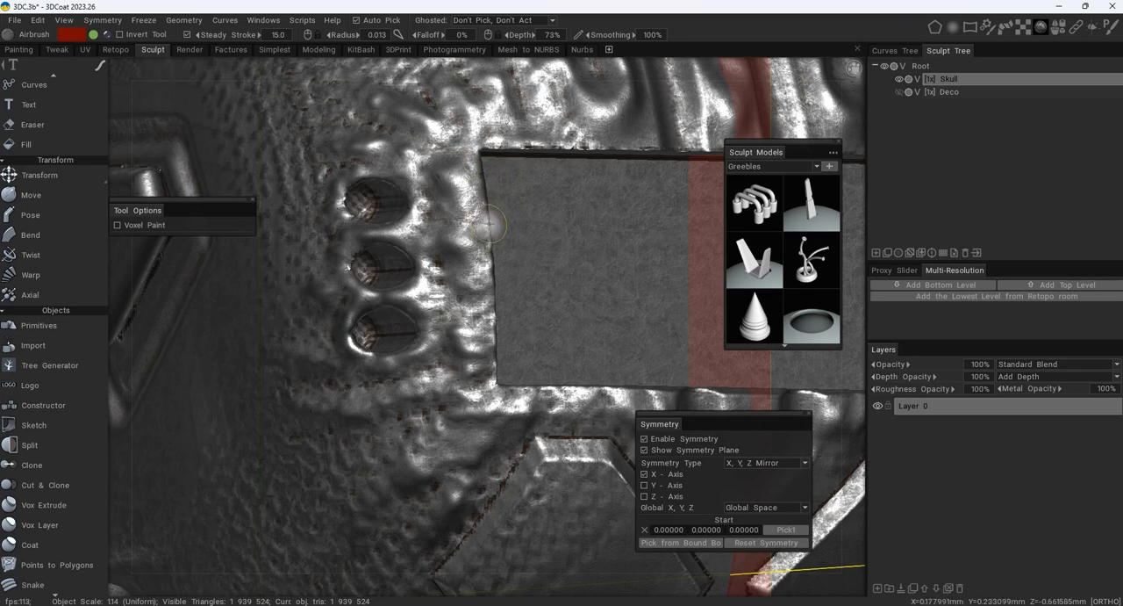
{"action": "key", "text": "space"}
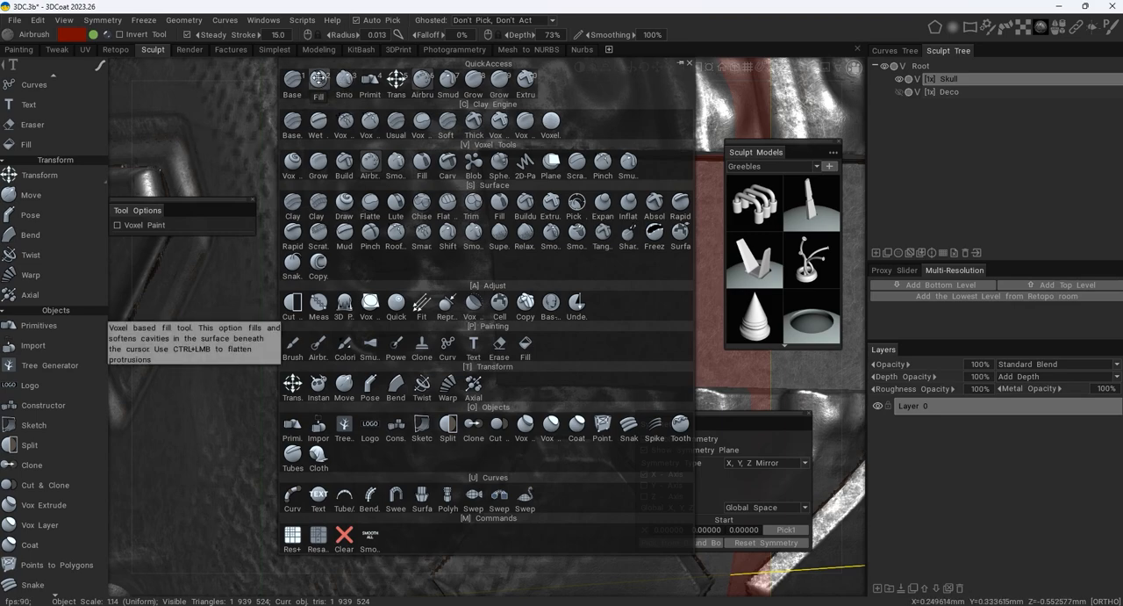
{"action": "left_click", "coordinate": [318, 78]}
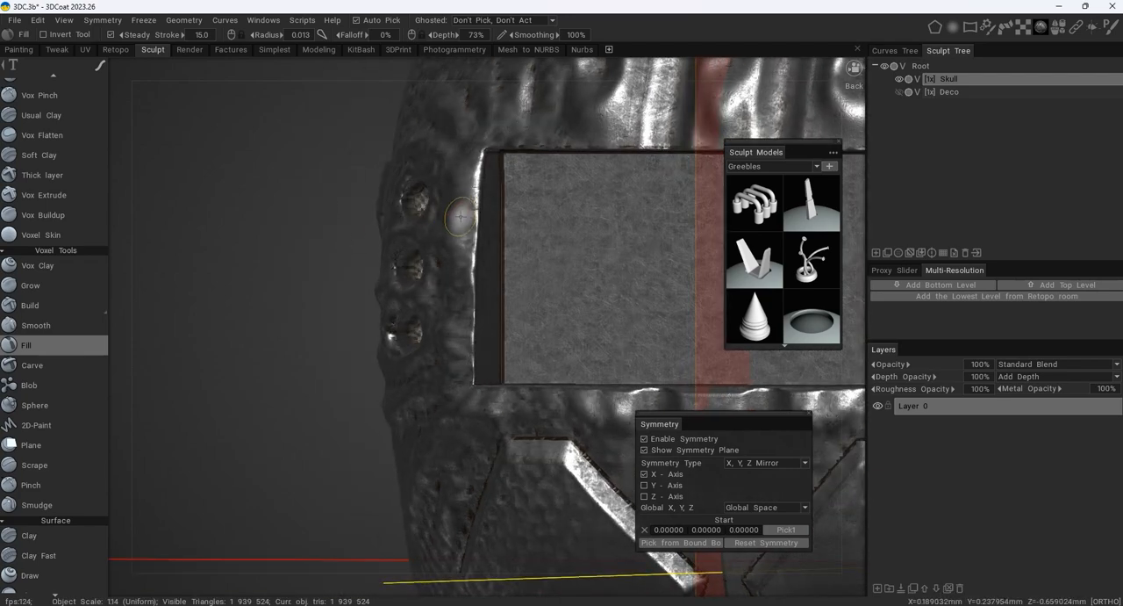
{"action": "right_click_drag", "start_coordinate": [461, 217], "coordinate": [480, 215]}
{"action": "mouse_move", "coordinate": [478, 179]}
{"action": "left_mouse_down", "text": "ctrl"}
{"action": "mouse_move", "coordinate": [477, 368]}
{"action": "mouse_move", "coordinate": [432, 334]}
{"action": "mouse_move", "coordinate": [350, 319]}
{"action": "mouse_move", "coordinate": [650, 342]}
{"action": "left_mouse_up", "text": "ctrl"}
{"action": "middle_click_drag", "start_coordinate": [651, 341], "coordinate": [386, 333], "text": "alt"}
{"action": "middle_click_drag", "start_coordinate": [534, 316], "coordinate": [459, 287], "text": "alt"}
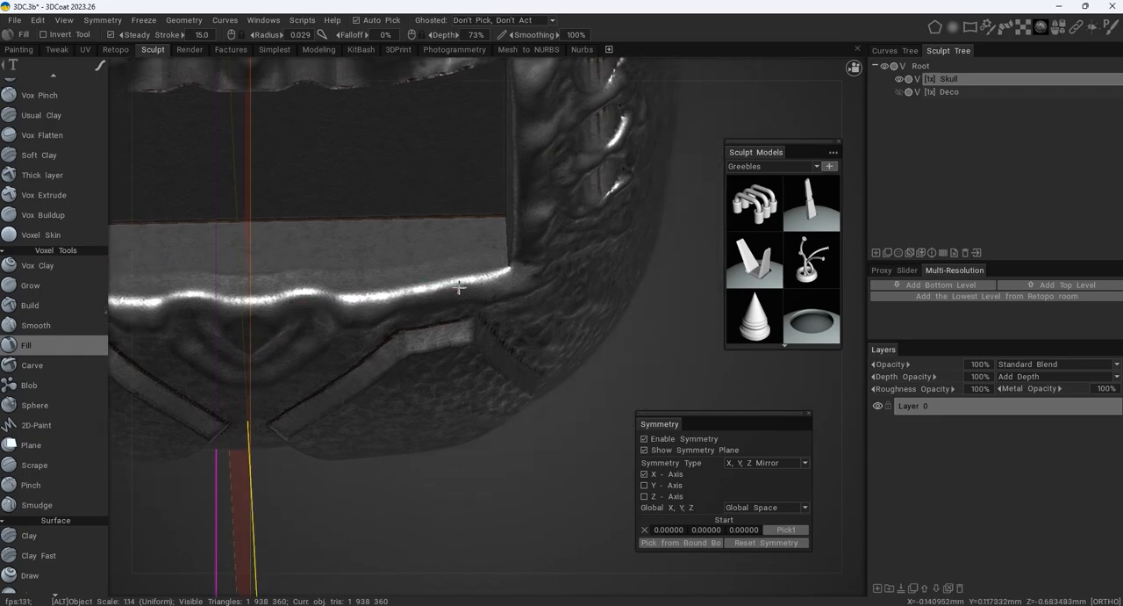
- Soften the remaining edges and corners of the recess with the Fill tool
{"action": "left_click_drag", "start_coordinate": [459, 287], "coordinate": [479, 364], "text": "alt"}
{"action": "middle_click_drag", "start_coordinate": [506, 235], "coordinate": [525, 394], "text": "alt"}
{"action": "mouse_move", "coordinate": [513, 199]}
{"action": "left_mouse_down", "text": "ctrl"}
{"action": "mouse_move", "coordinate": [475, 186]}
{"action": "mouse_move", "coordinate": [230, 179]}
{"action": "left_mouse_up", "text": "ctrl"}
{"action": "left_click_drag", "start_coordinate": [413, 208], "coordinate": [326, 221], "text": "alt"}
{"action": "middle_click_drag", "start_coordinate": [327, 220], "coordinate": [575, 228], "text": "alt"}
{"action": "left_click_drag", "start_coordinate": [355, 204], "coordinate": [509, 216], "text": "alt"}
{"action": "middle_click_drag", "start_coordinate": [318, 250], "coordinate": [511, 226], "text": "alt"}
{"action": "left_click_drag", "start_coordinate": [512, 225], "coordinate": [571, 230], "text": "alt"}
- Smooth the dimpled, wrinkled surface below the pipe holes with the Fill tool
{"action": "mouse_move", "coordinate": [316, 293]}
{"action": "left_mouse_down", "text": "ctrl"}
{"action": "mouse_move", "coordinate": [325, 318]}
{"action": "mouse_move", "coordinate": [272, 392]}
{"action": "mouse_move", "coordinate": [337, 467]}
{"action": "left_mouse_up", "text": "ctrl"}
{"action": "middle_click_drag", "start_coordinate": [339, 454], "coordinate": [359, 338], "text": "alt"}
{"action": "left_click_drag", "start_coordinate": [359, 330], "coordinate": [372, 276], "text": "alt"}
{"action": "left_click_drag", "start_coordinate": [400, 440], "coordinate": [441, 454], "text": "ctrl"}
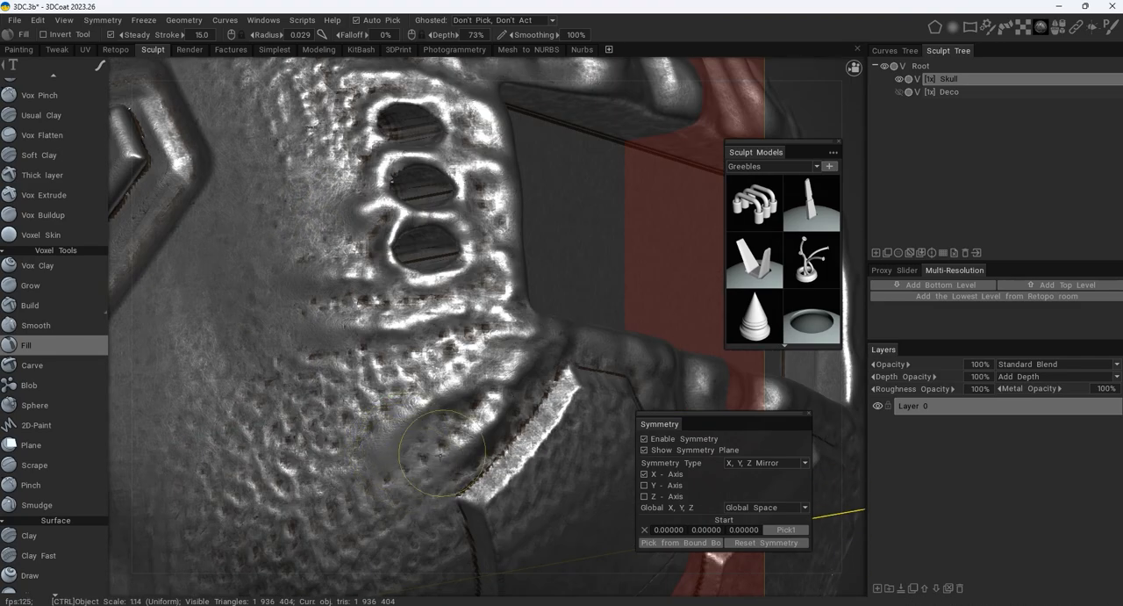
{"action": "middle_click_drag", "start_coordinate": [407, 351], "coordinate": [382, 492], "text": "alt"}
{"action": "mouse_move", "coordinate": [383, 438]}
{"action": "left_mouse_down", "text": "alt"}
{"action": "mouse_move", "coordinate": [377, 483]}
{"action": "mouse_move", "coordinate": [361, 494]}
{"action": "left_mouse_up", "text": "alt"}
- Blend the wrinkles above the pipe holes and recess into the cranium surface with the Fill tool
{"action": "mouse_move", "coordinate": [318, 303]}
{"action": "left_mouse_down", "text": "ctrl"}
{"action": "mouse_move", "coordinate": [358, 195]}
{"action": "mouse_move", "coordinate": [384, 161]}
{"action": "mouse_move", "coordinate": [470, 182]}
{"action": "left_mouse_up", "text": "ctrl"}
{"action": "middle_click_drag", "start_coordinate": [465, 141], "coordinate": [420, 215], "text": "alt"}
{"action": "mouse_move", "coordinate": [418, 214]}
{"action": "left_mouse_down", "text": "ctrl"}
{"action": "mouse_move", "coordinate": [417, 168]}
{"action": "mouse_move", "coordinate": [365, 247]}
{"action": "left_mouse_up", "text": "ctrl"}
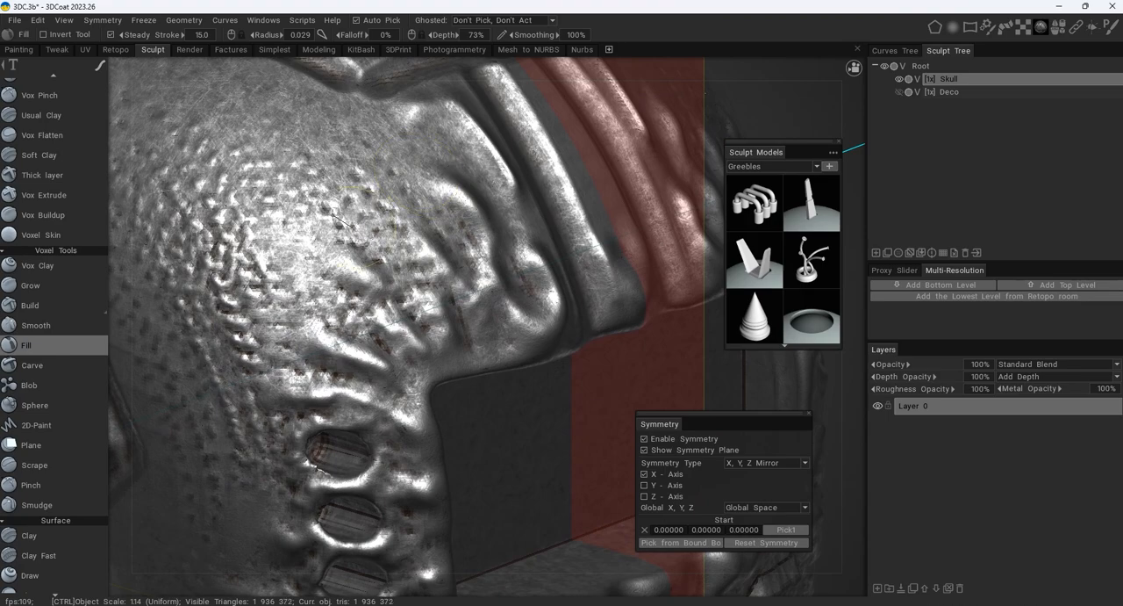
{"action": "left_click_drag", "start_coordinate": [325, 210], "coordinate": [411, 235], "text": "alt"}
{"action": "middle_click_drag", "start_coordinate": [715, 208], "coordinate": [322, 173], "text": "alt"}
{"action": "left_click_drag", "start_coordinate": [366, 165], "coordinate": [535, 147], "text": "ctrl"}
{"action": "mouse_move", "coordinate": [568, 262]}
{"action": "left_mouse_down", "text": "alt"}
{"action": "mouse_move", "coordinate": [492, 263]}
{"action": "mouse_move", "coordinate": [614, 226]}
{"action": "mouse_move", "coordinate": [519, 167]}
{"action": "mouse_move", "coordinate": [436, 183]}
{"action": "left_mouse_up", "text": "alt"}
{"action": "left_click_drag", "start_coordinate": [502, 185], "coordinate": [488, 187], "text": "alt"}
{"action": "right_click_drag", "start_coordinate": [488, 187], "coordinate": [420, 150], "text": "alt"}
{"action": "left_click_drag", "start_coordinate": [397, 290], "coordinate": [474, 303], "text": "alt"}
{"action": "middle_click_drag", "start_coordinate": [472, 316], "coordinate": [466, 216], "text": "alt"}
{"action": "right_click_drag", "start_coordinate": [467, 216], "coordinate": [513, 274], "text": "alt"}
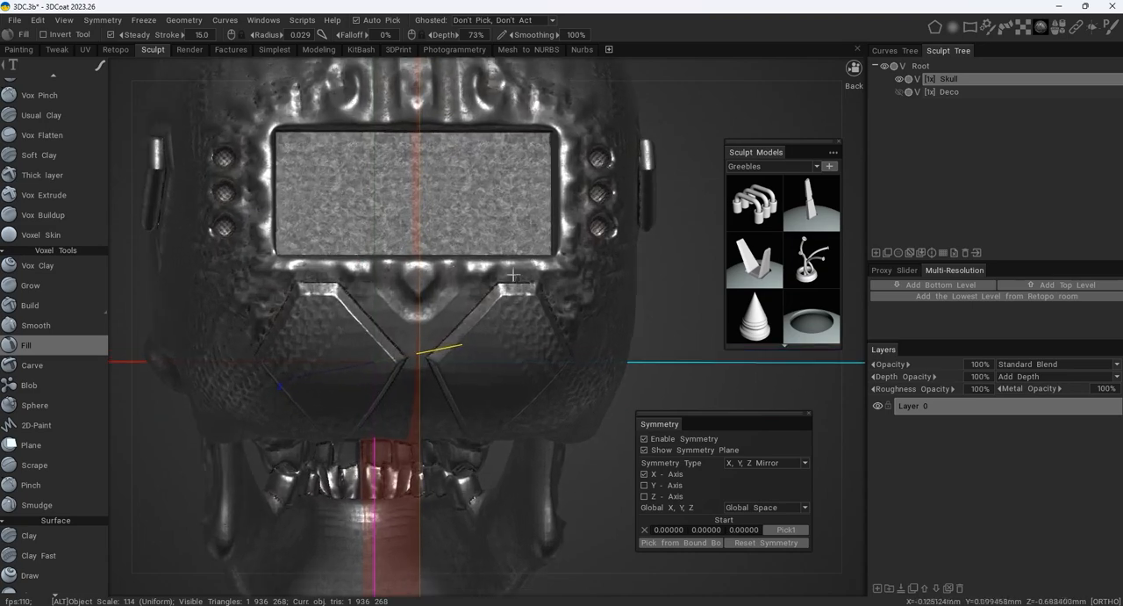
- Show the Deco volume again and assign it the weathered gold shader from the Default set
{"action": "left_click", "coordinate": [898, 91]}
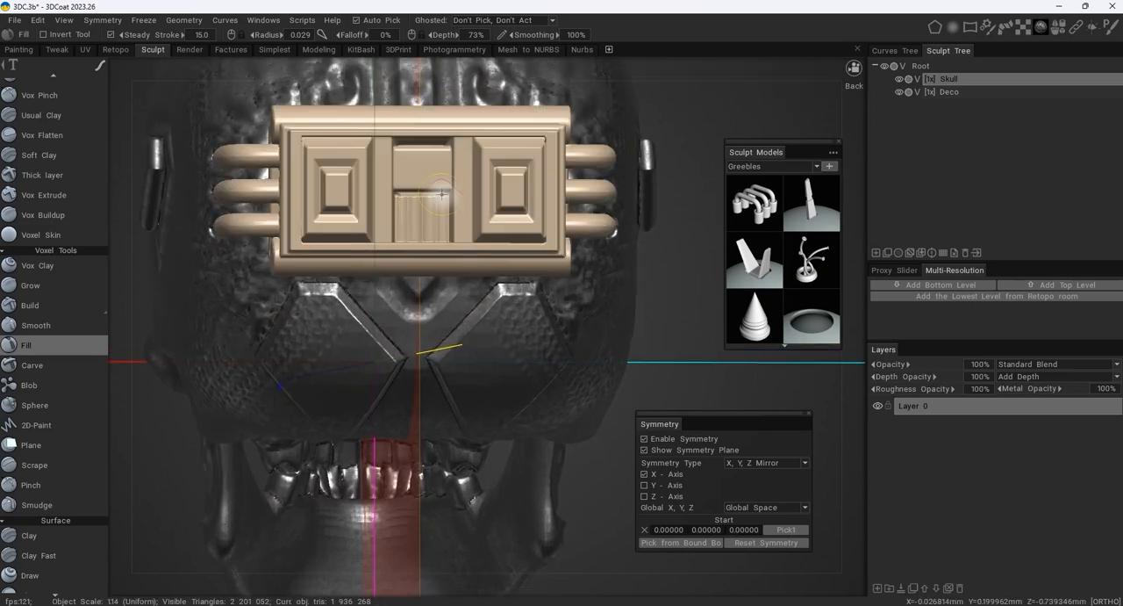
{"action": "mouse_move", "coordinate": [445, 184]}
{"action": "left_mouse_down", "text": "alt"}
{"action": "mouse_move", "coordinate": [599, 193]}
{"action": "mouse_move", "coordinate": [461, 224]}
{"action": "left_mouse_up", "text": "alt"}
{"action": "left_click", "coordinate": [949, 93]}
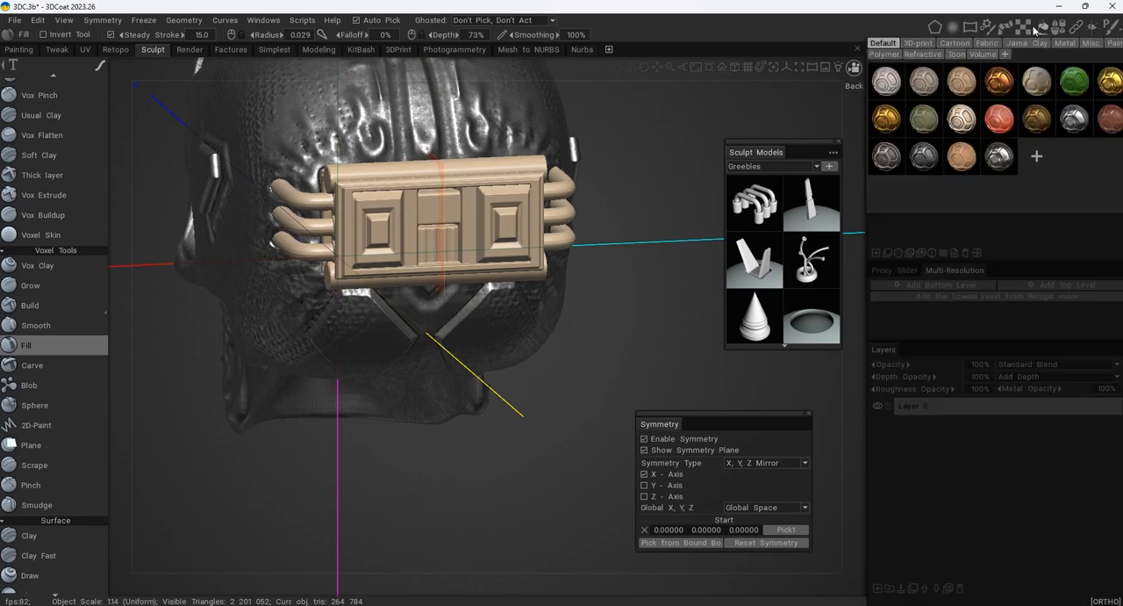
{"action": "mouse_move", "coordinate": [1023, 30]}
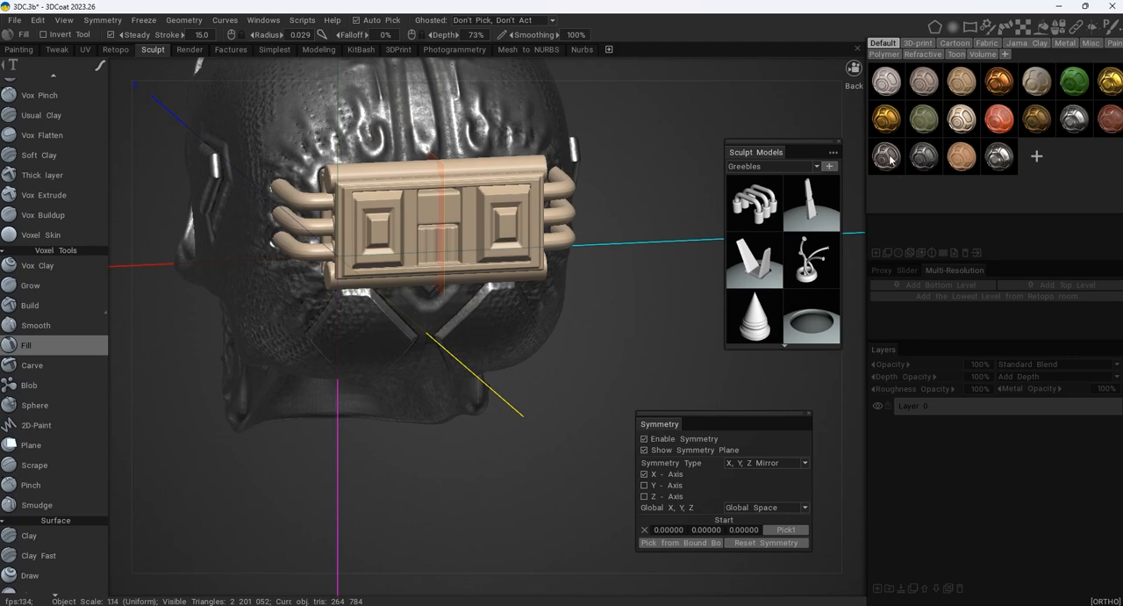
{"action": "left_click", "coordinate": [1050, 123]}
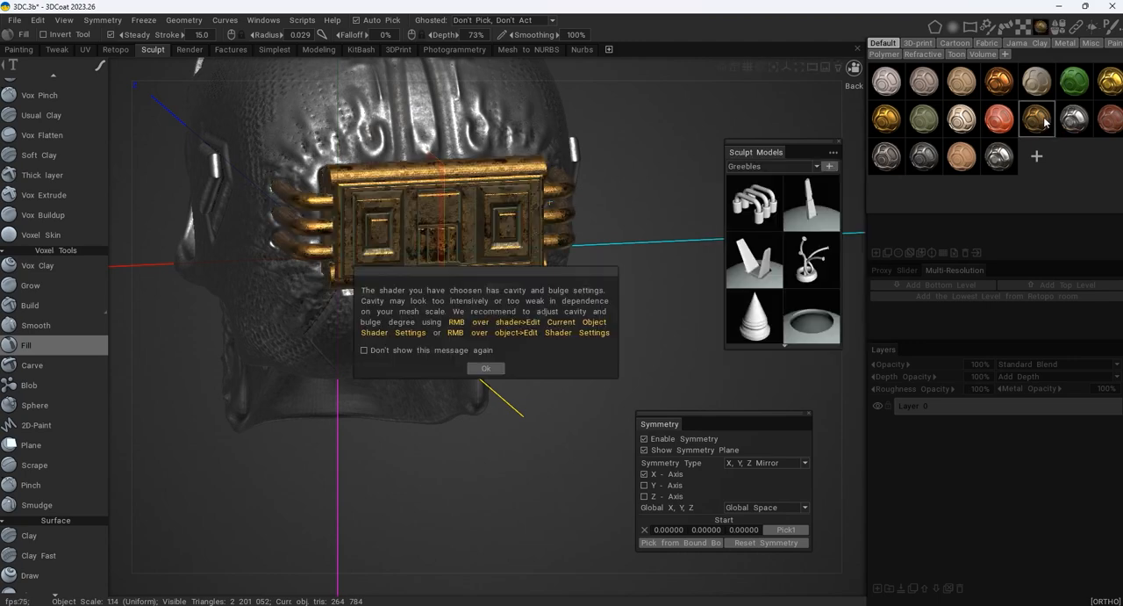
{"action": "left_click", "coordinate": [492, 366]}
- Examine the skull and its gold Deco piece from the back, side and three-quarter front
{"action": "left_click_drag", "start_coordinate": [566, 268], "coordinate": [642, 233], "text": "alt"}
{"action": "right_click_drag", "start_coordinate": [643, 232], "coordinate": [468, 250], "text": "alt"}
{"action": "mouse_move", "coordinate": [466, 249]}
{"action": "left_mouse_down", "text": "alt"}
{"action": "mouse_move", "coordinate": [557, 246]}
{"action": "mouse_move", "coordinate": [562, 269]}
{"action": "mouse_move", "coordinate": [450, 262]}
{"action": "mouse_move", "coordinate": [546, 264]}
{"action": "mouse_move", "coordinate": [483, 261]}
{"action": "left_mouse_up", "text": "alt"}
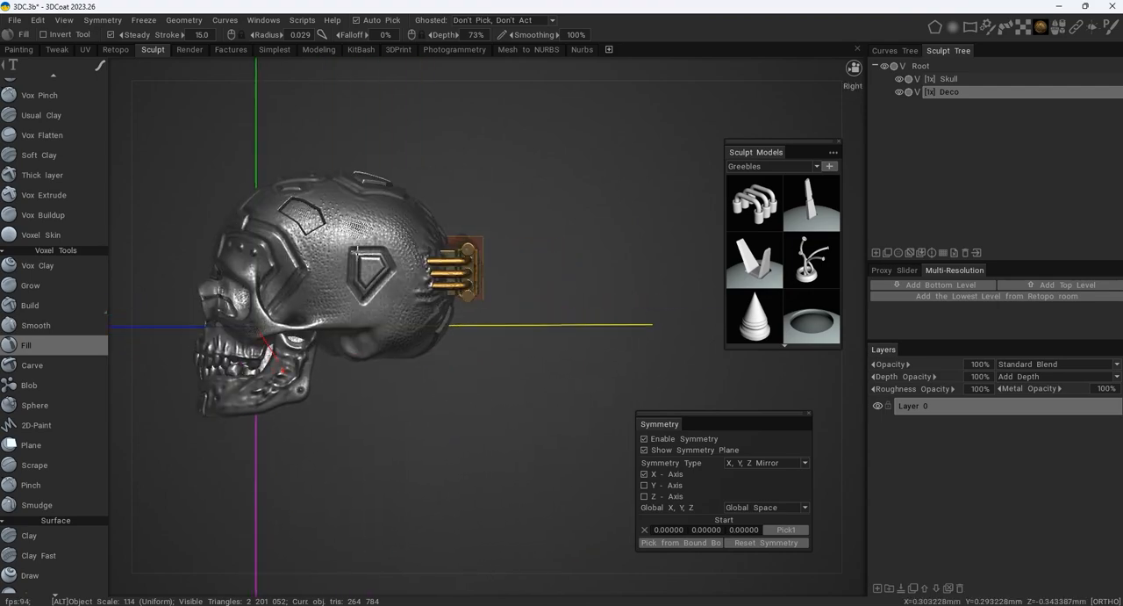
{"action": "middle_click_drag", "start_coordinate": [483, 261], "coordinate": [639, 281], "text": "alt"}
{"action": "right_click_drag", "start_coordinate": [639, 281], "coordinate": [559, 271], "text": "alt"}
{"action": "left_click_drag", "start_coordinate": [559, 271], "coordinate": [573, 244], "text": "alt"}
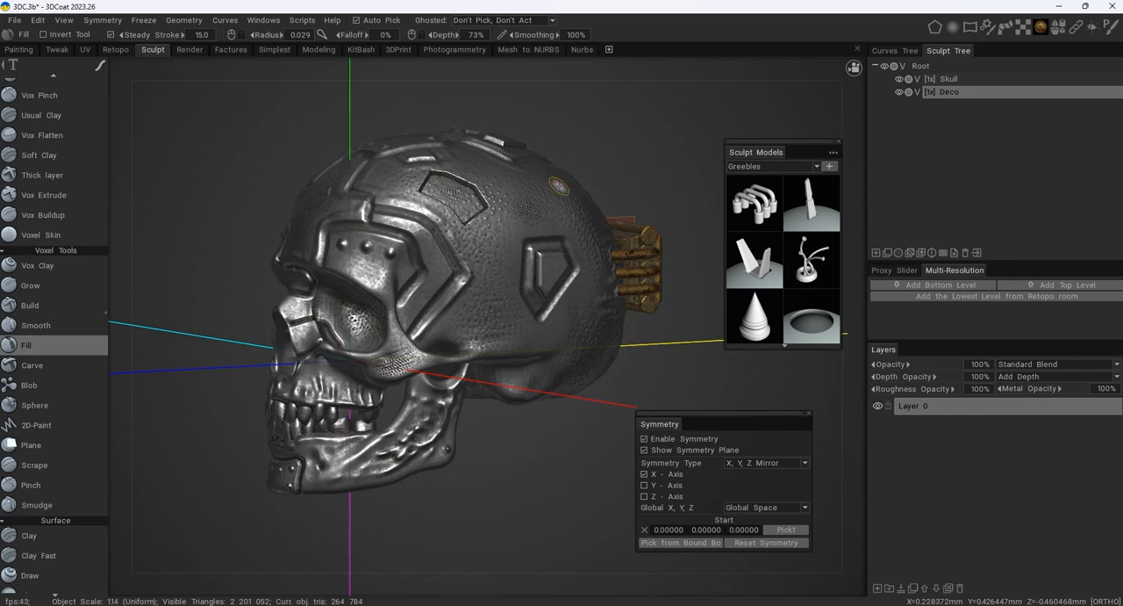
{"action": "mouse_move", "coordinate": [954, 29]}
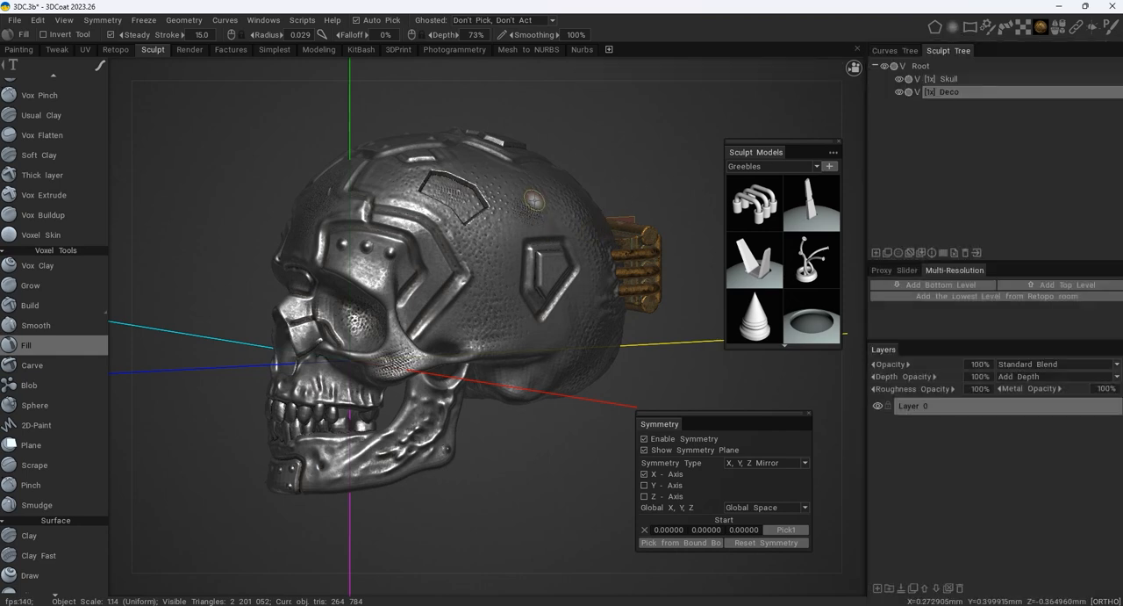
{"action": "right_click_drag", "start_coordinate": [534, 201], "coordinate": [559, 204]}
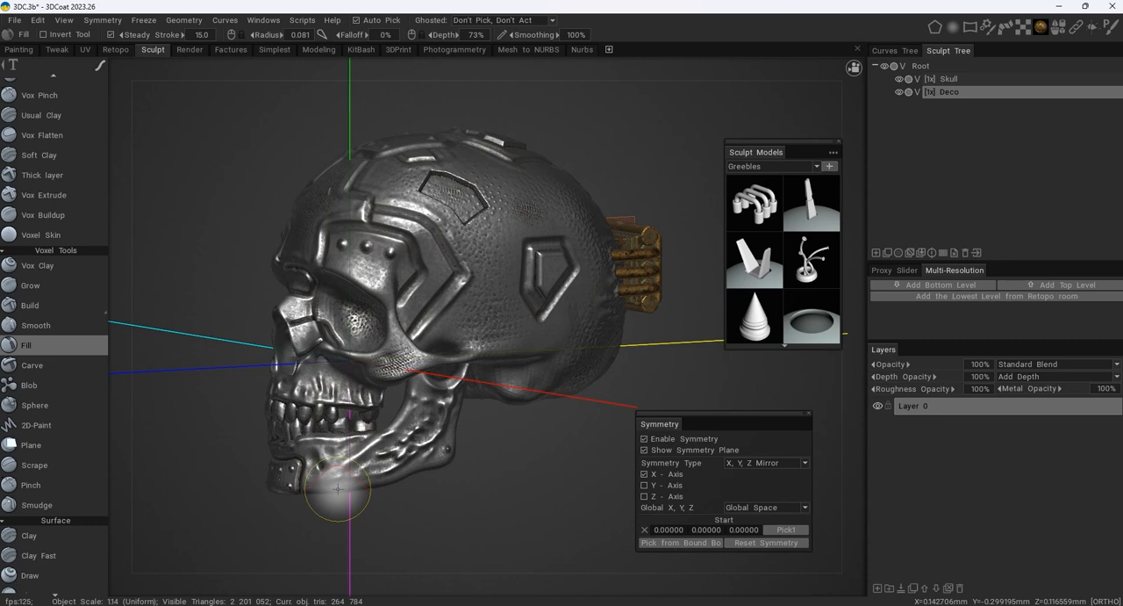
{"action": "left_click_drag", "start_coordinate": [457, 298], "coordinate": [553, 281], "text": "alt"}
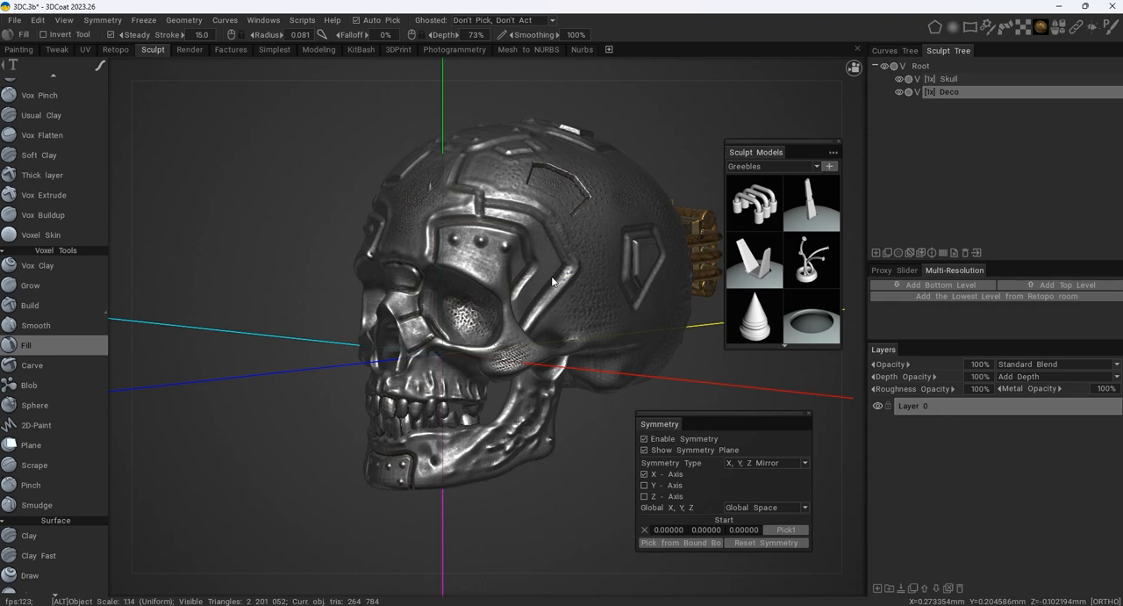